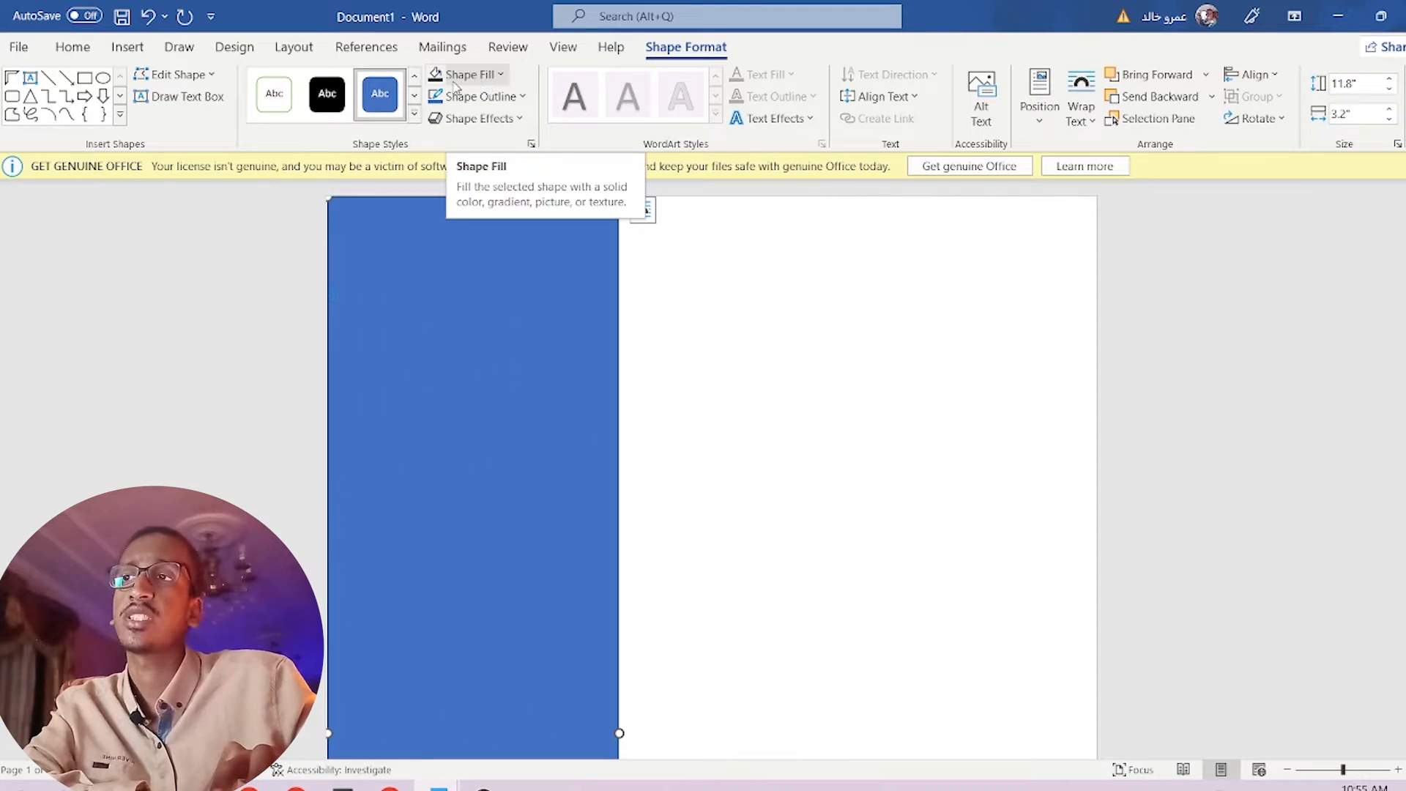
# Fill the left sidebar rectangle with Light Gray, Background 2, Darker 75%.
pyautogui.click(499, 76)
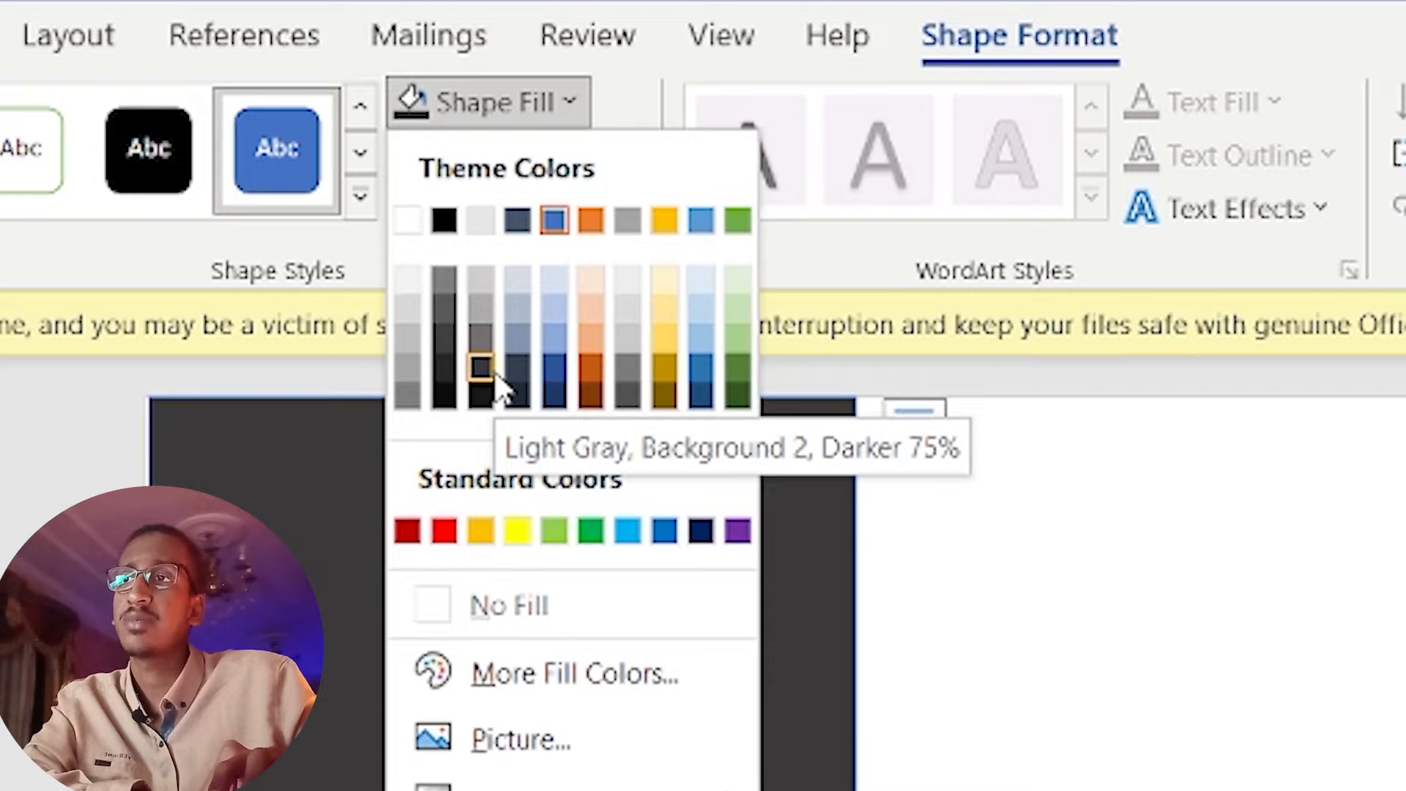
pyautogui.click(493, 373)
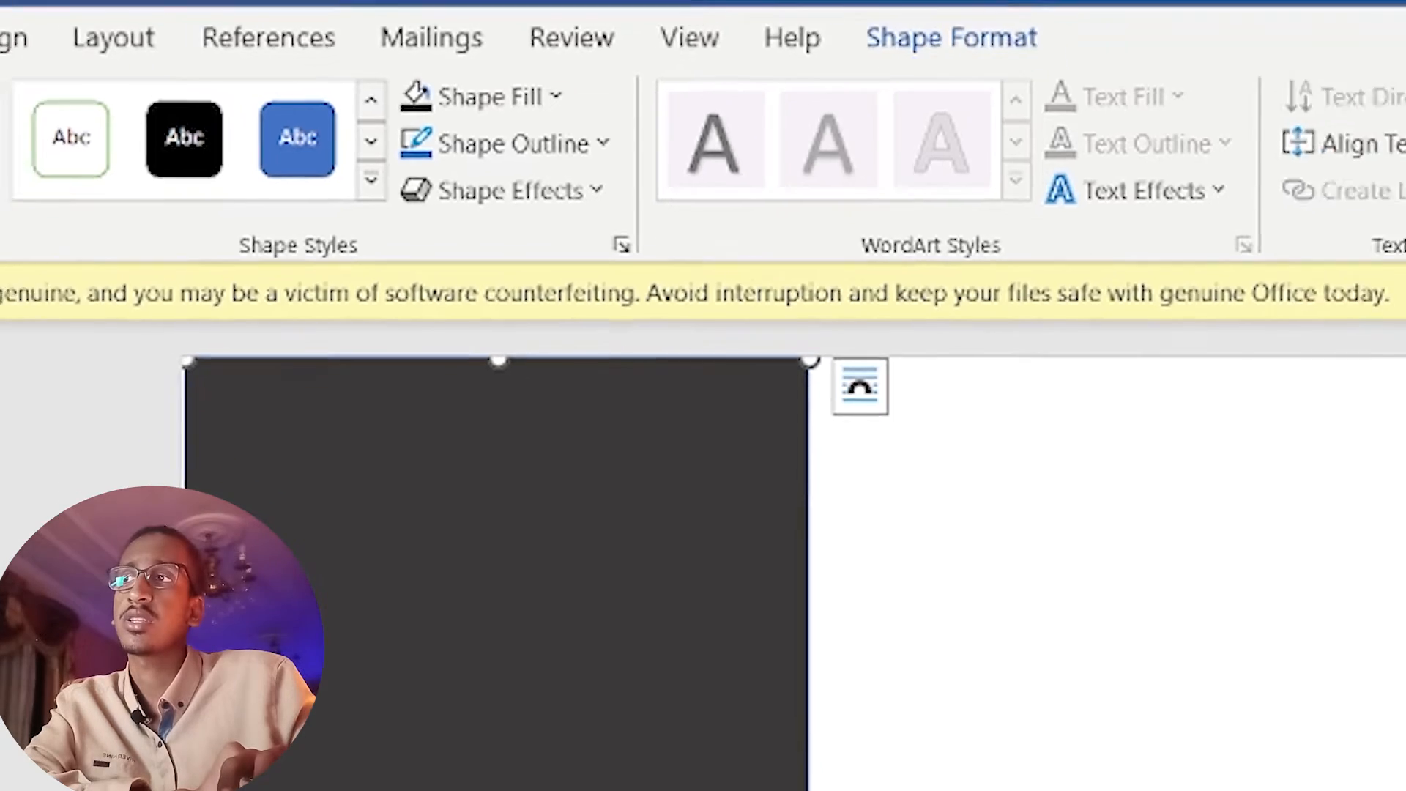
pyautogui.click(106, 45)
# Draw a Half Frame shape on the right side of the page.
pyautogui.click(229, 127)
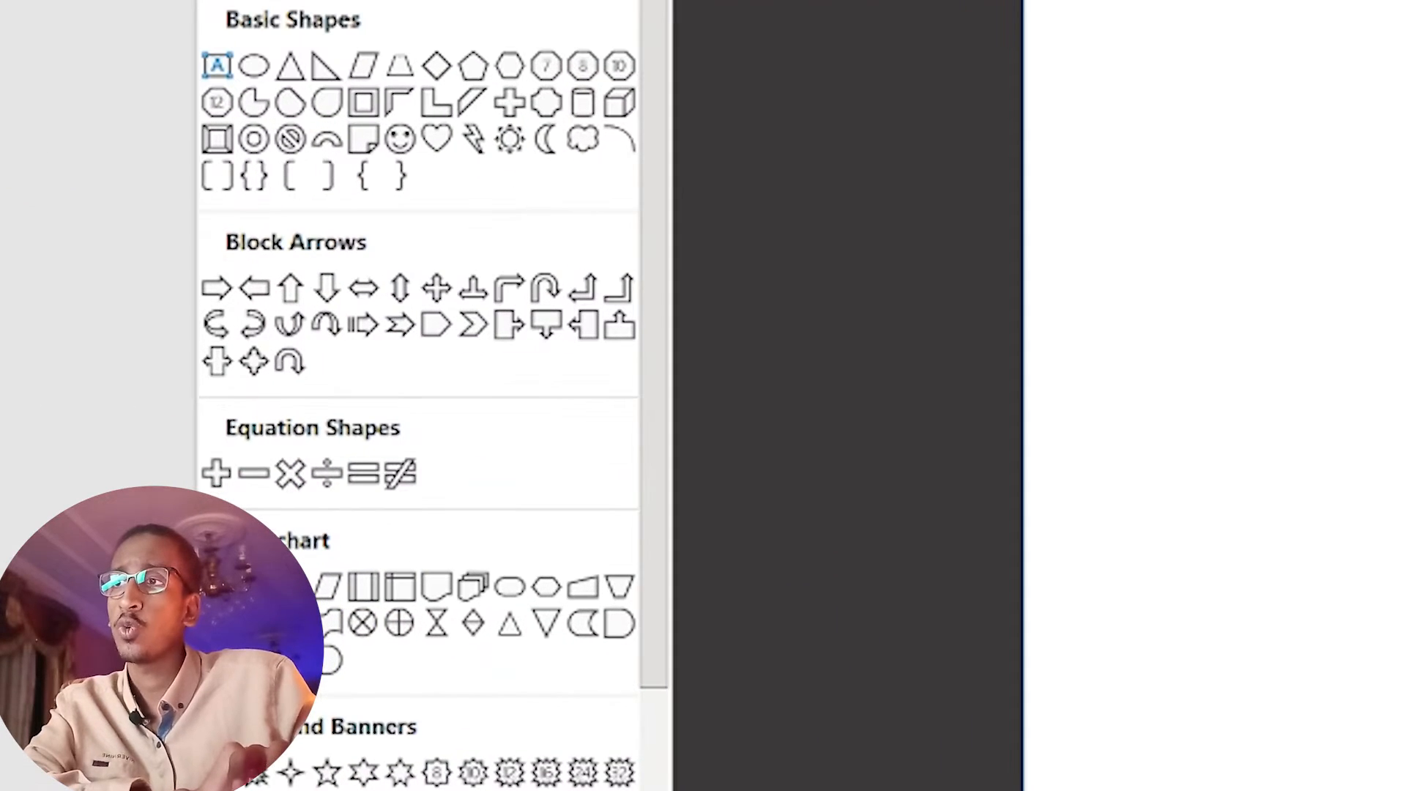
pyautogui.click(368, 200)
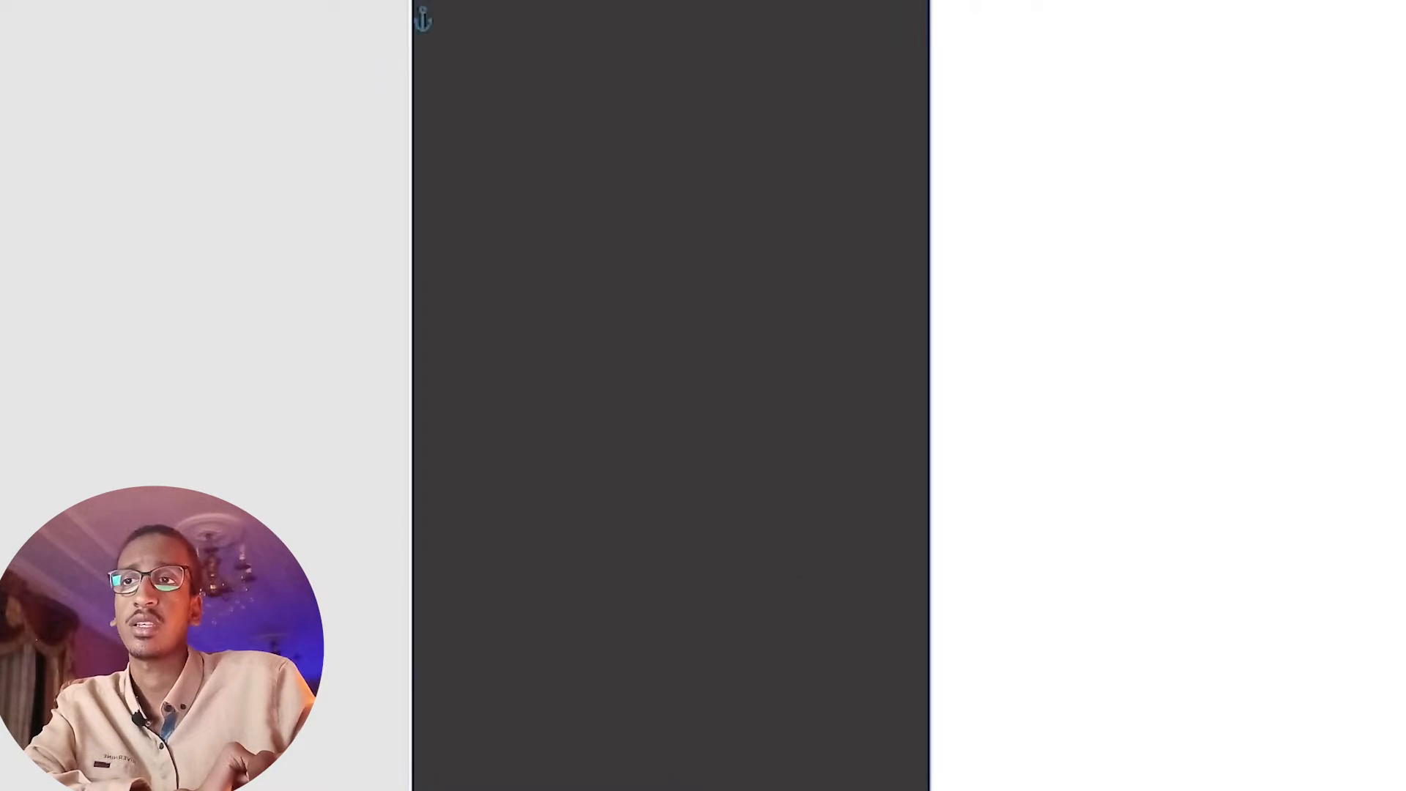
pyautogui.moveTo(962, 315); pyautogui.dragTo(744, 479)
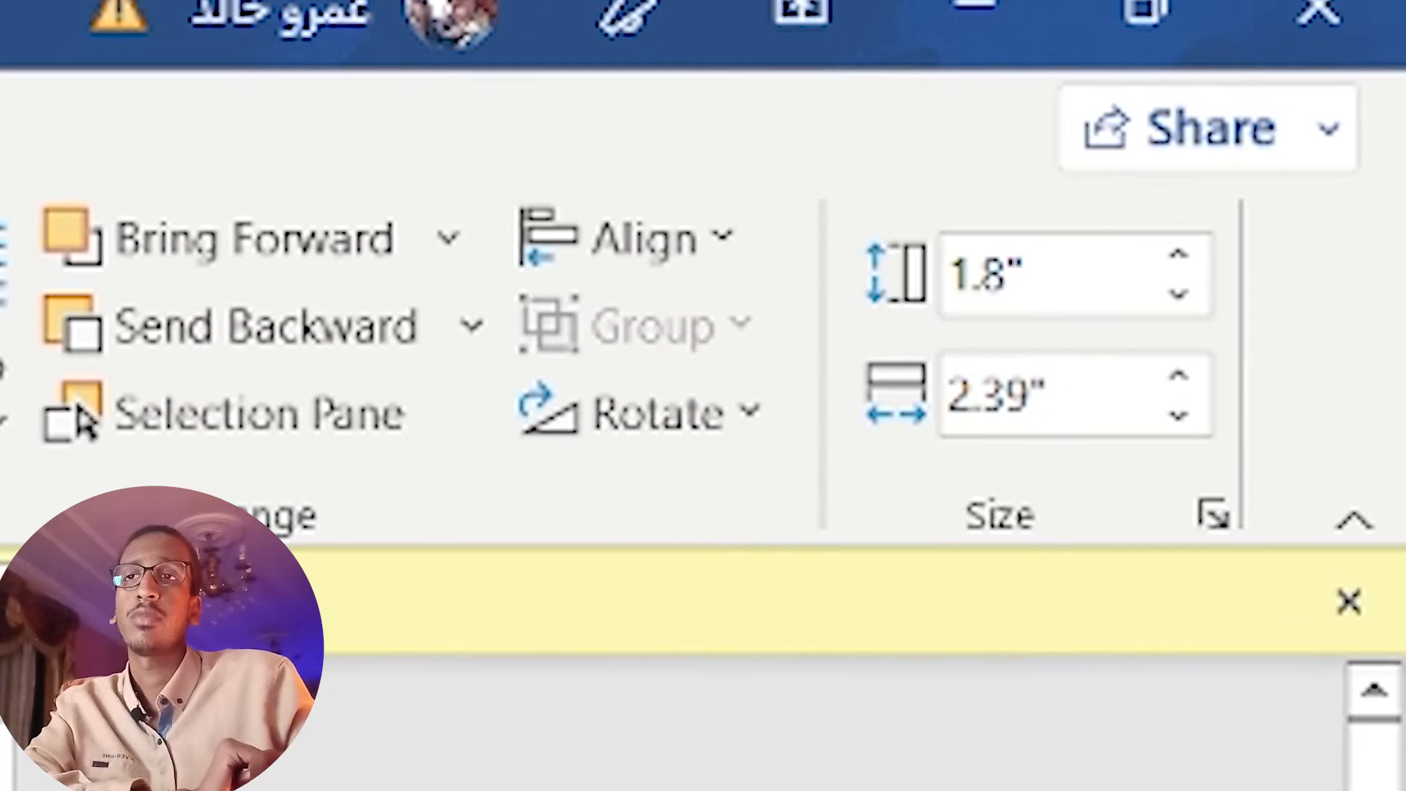
# Size the half frame to 3.4" high by 2.7" wide and rotate it right 90°.
pyautogui.tripleClick(1361, 115)
pyautogui.write('3.2')
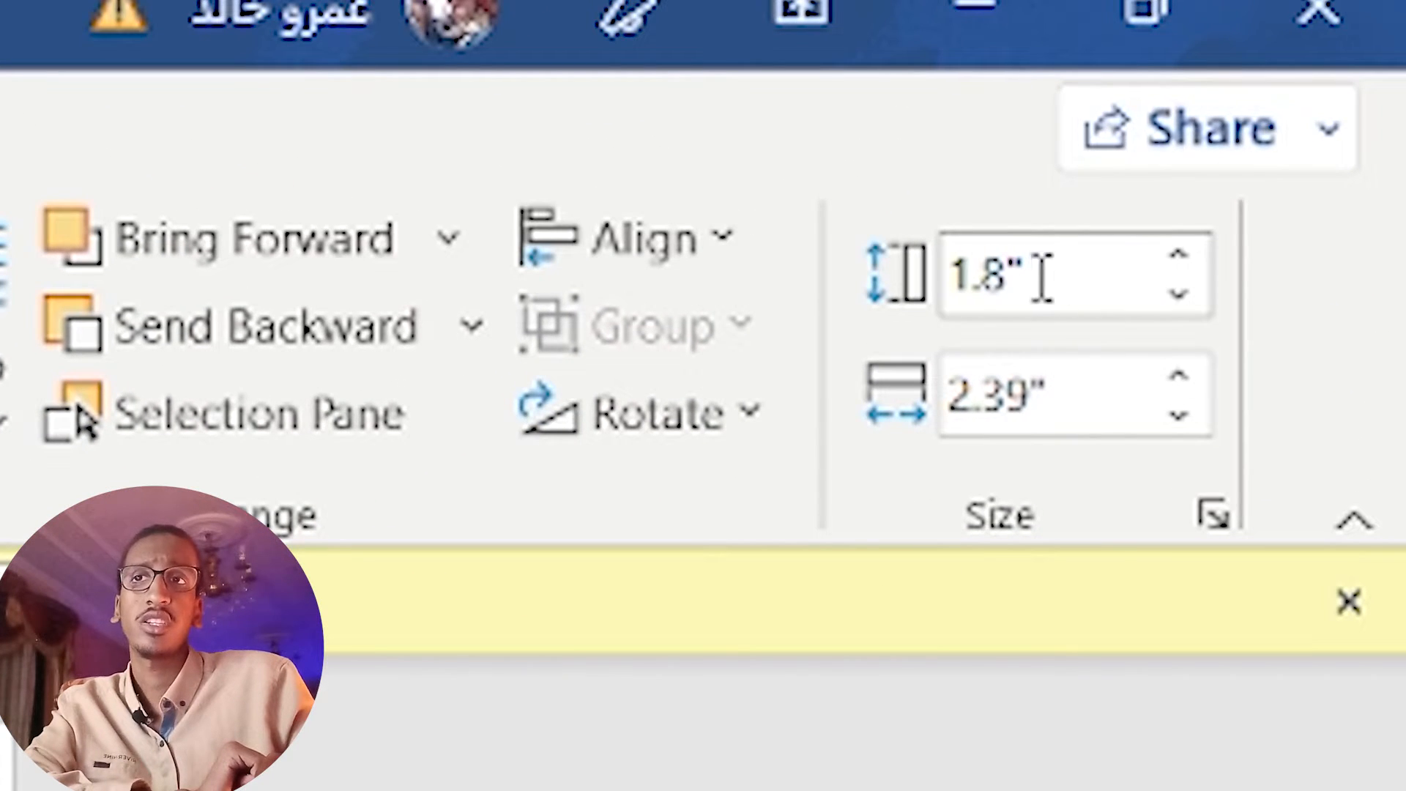
pyautogui.click(1043, 277)
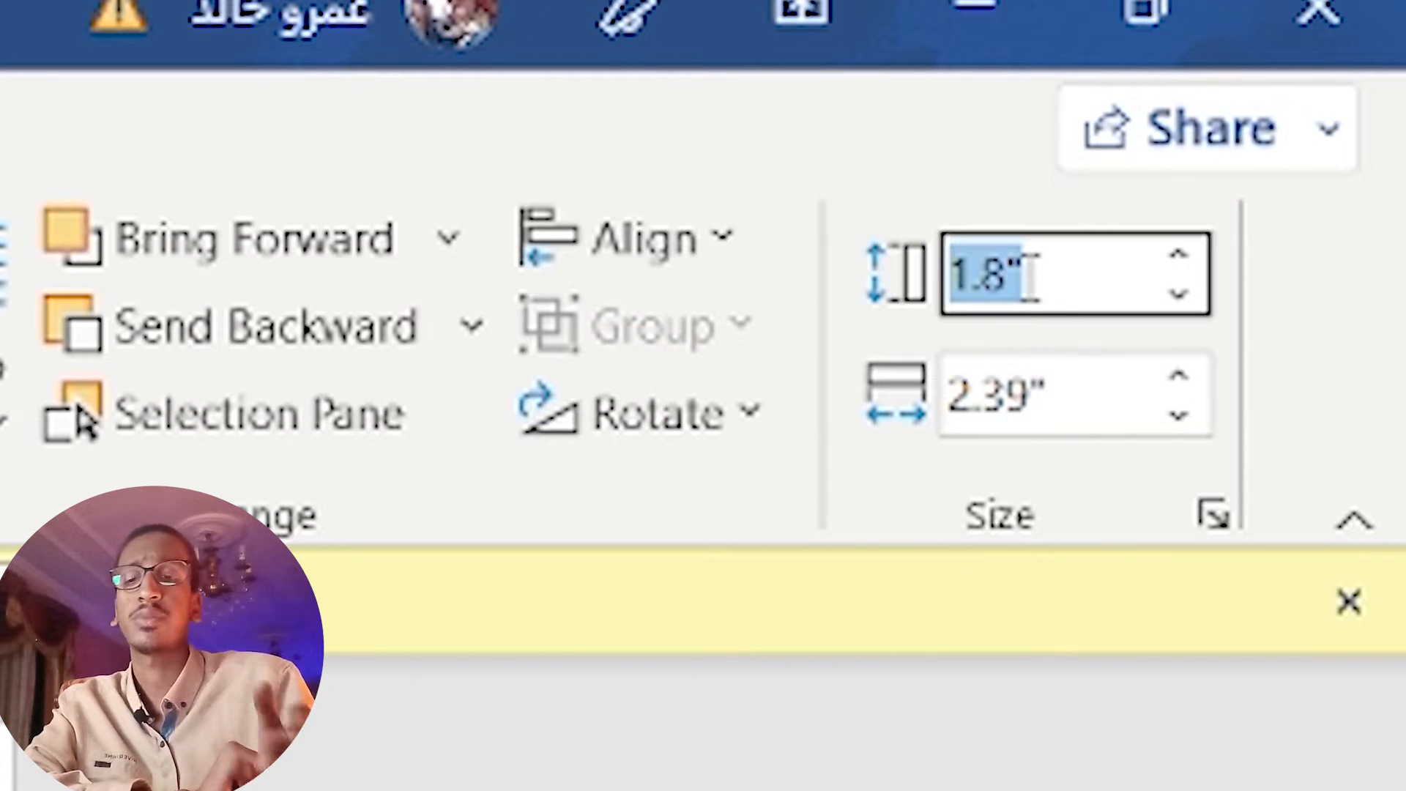
pyautogui.write('3.4')
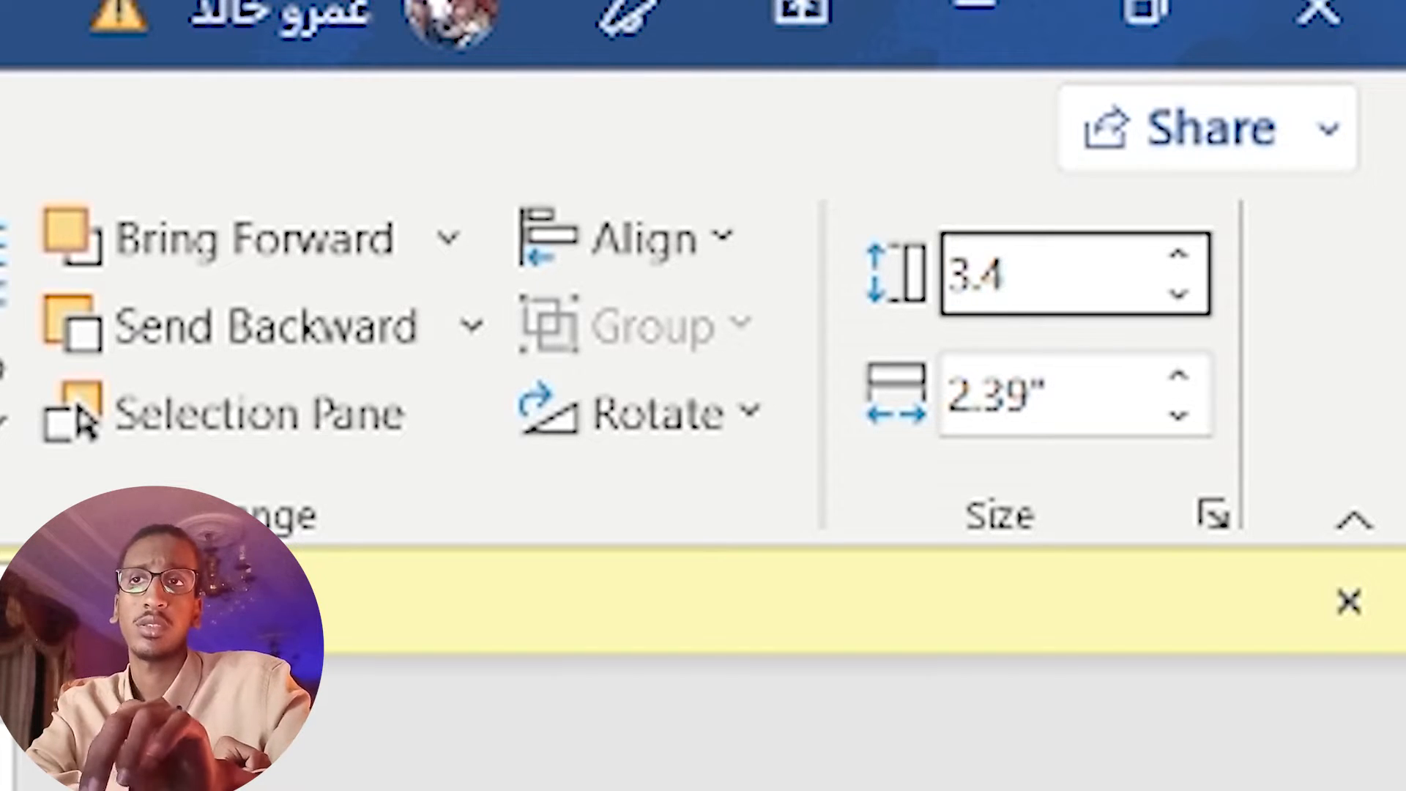
pyautogui.press('Return')
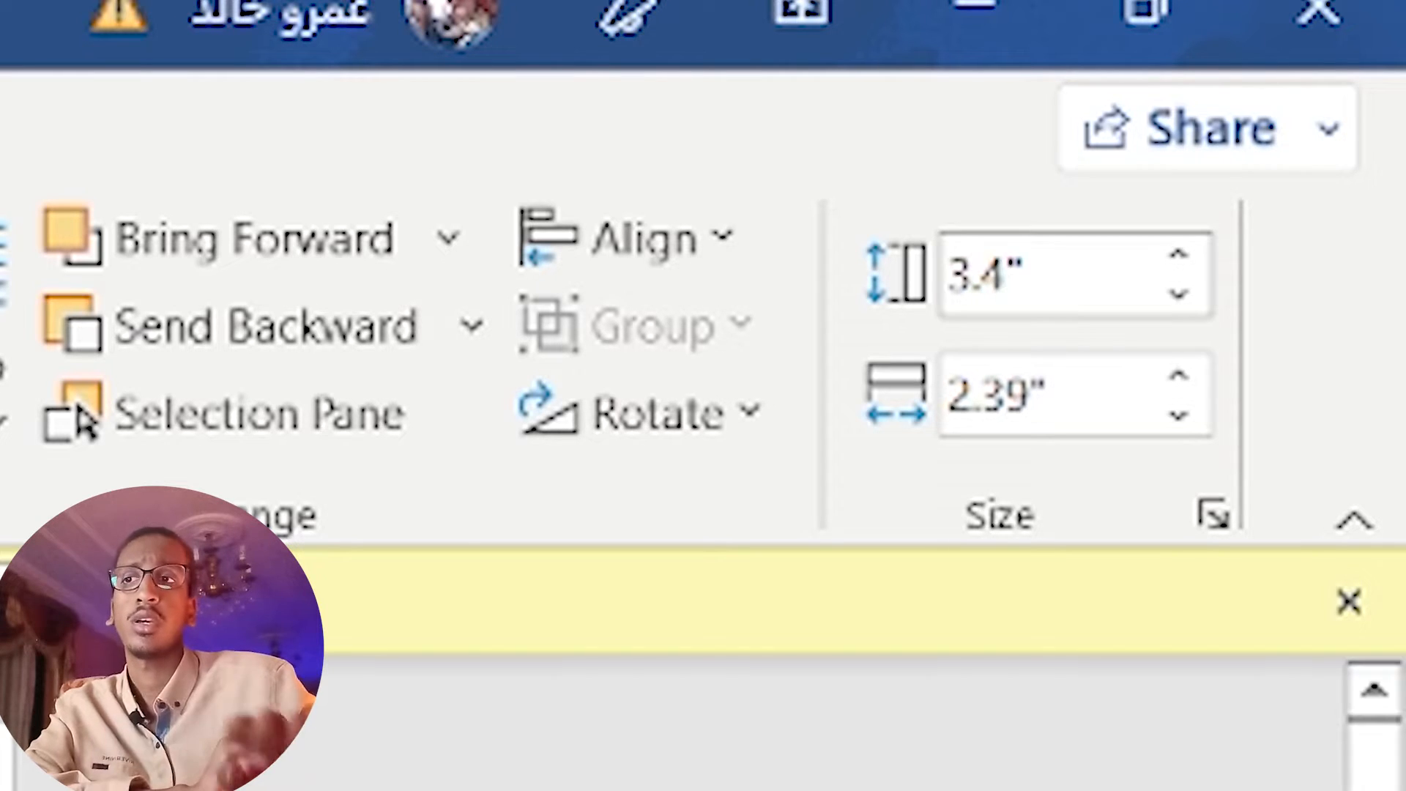
pyautogui.click(1013, 370)
pyautogui.write('2.7')
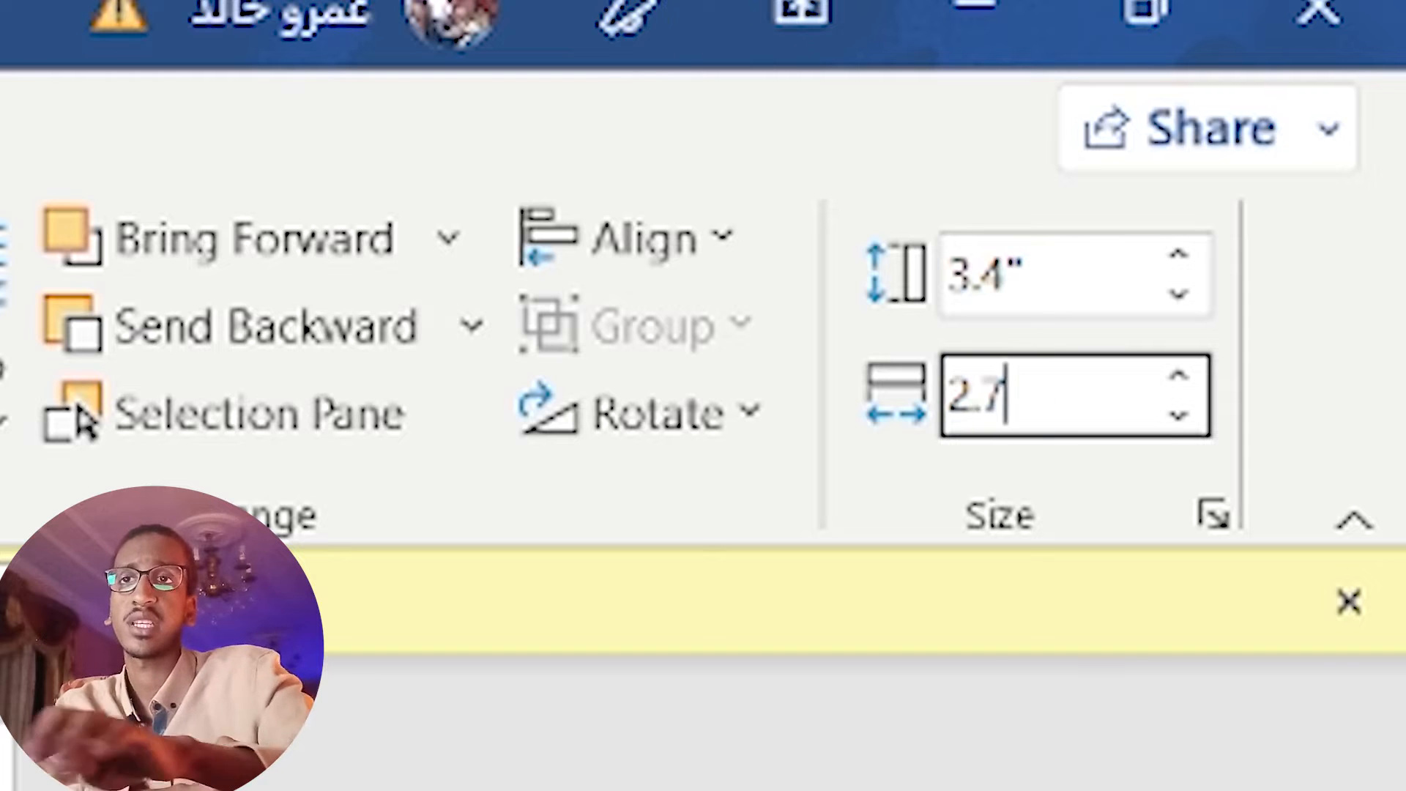
pyautogui.press('Return')
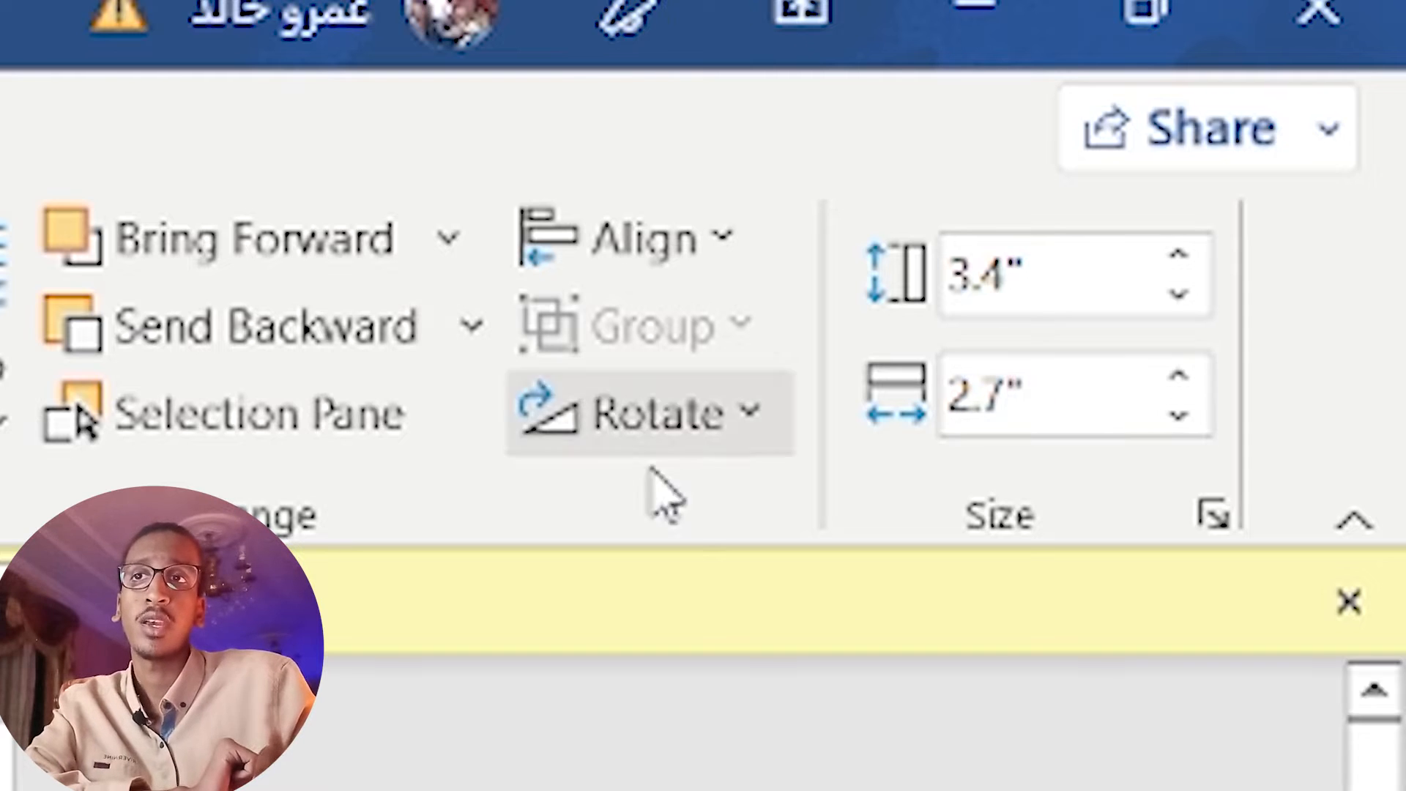
pyautogui.click(718, 427)
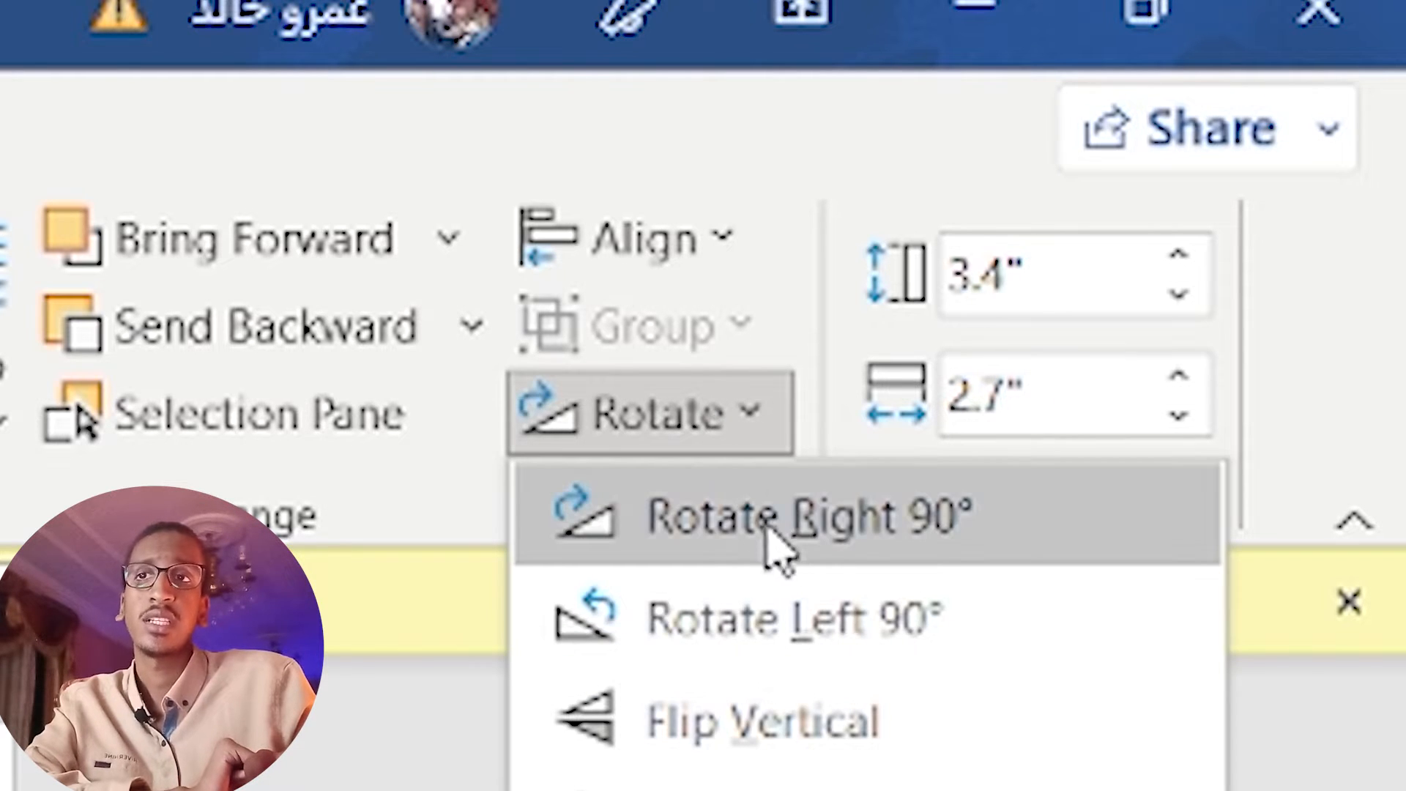
pyautogui.click(955, 522)
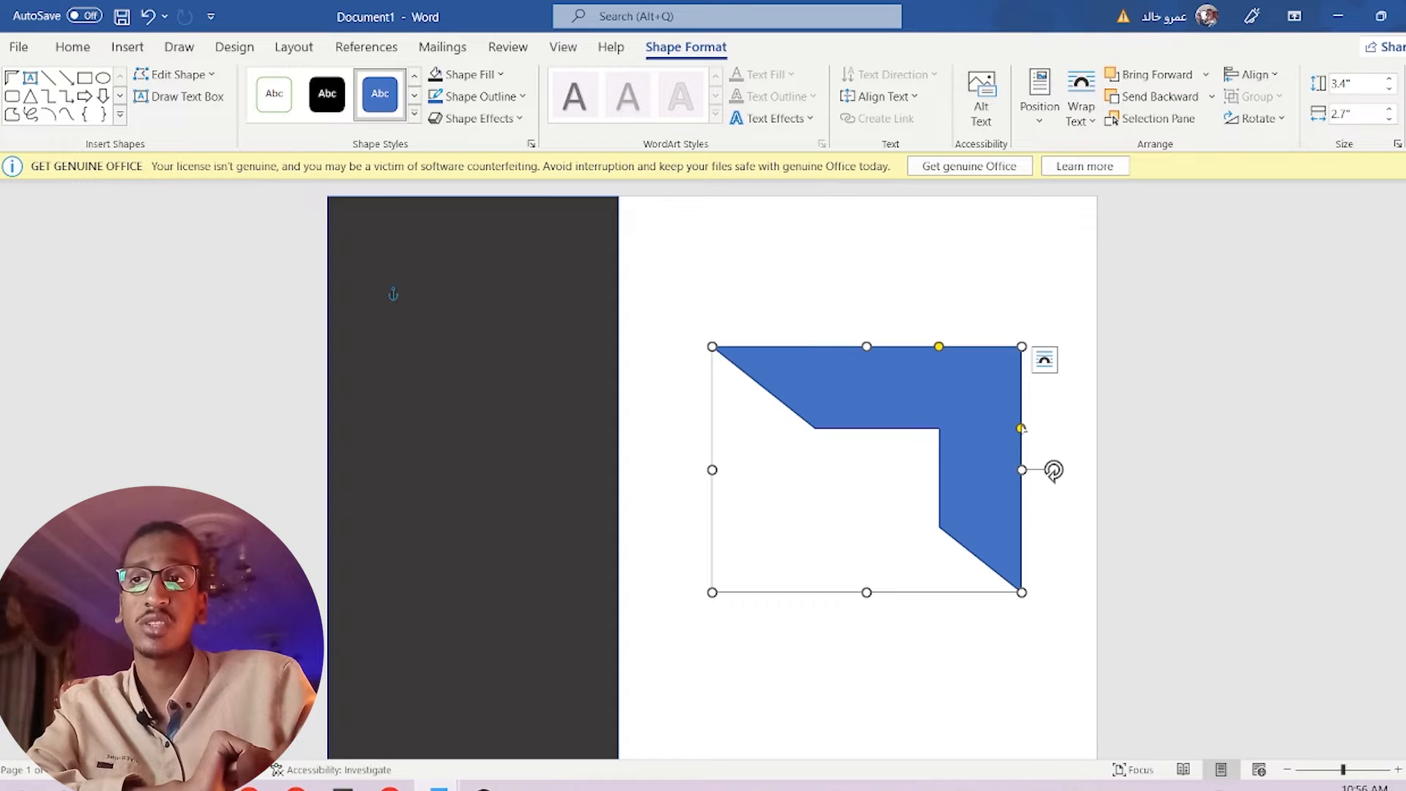
# Thin the half frame's top and vertical arms using its adjustment handles.
pyautogui.moveTo(1021, 429); pyautogui.dragTo(1023, 375)
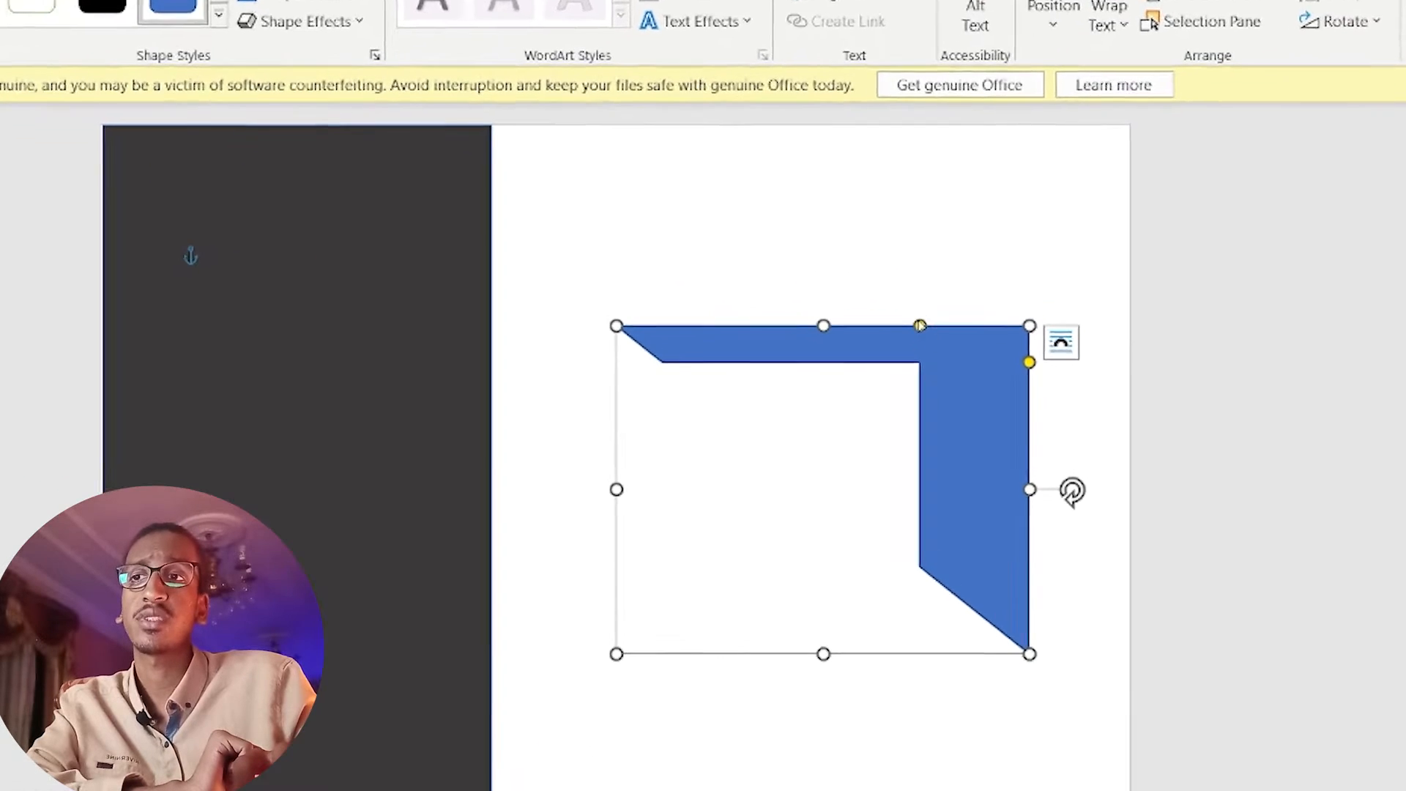
pyautogui.moveTo(939, 346); pyautogui.dragTo(944, 345)
pyautogui.moveTo(906, 293); pyautogui.dragTo(982, 294)
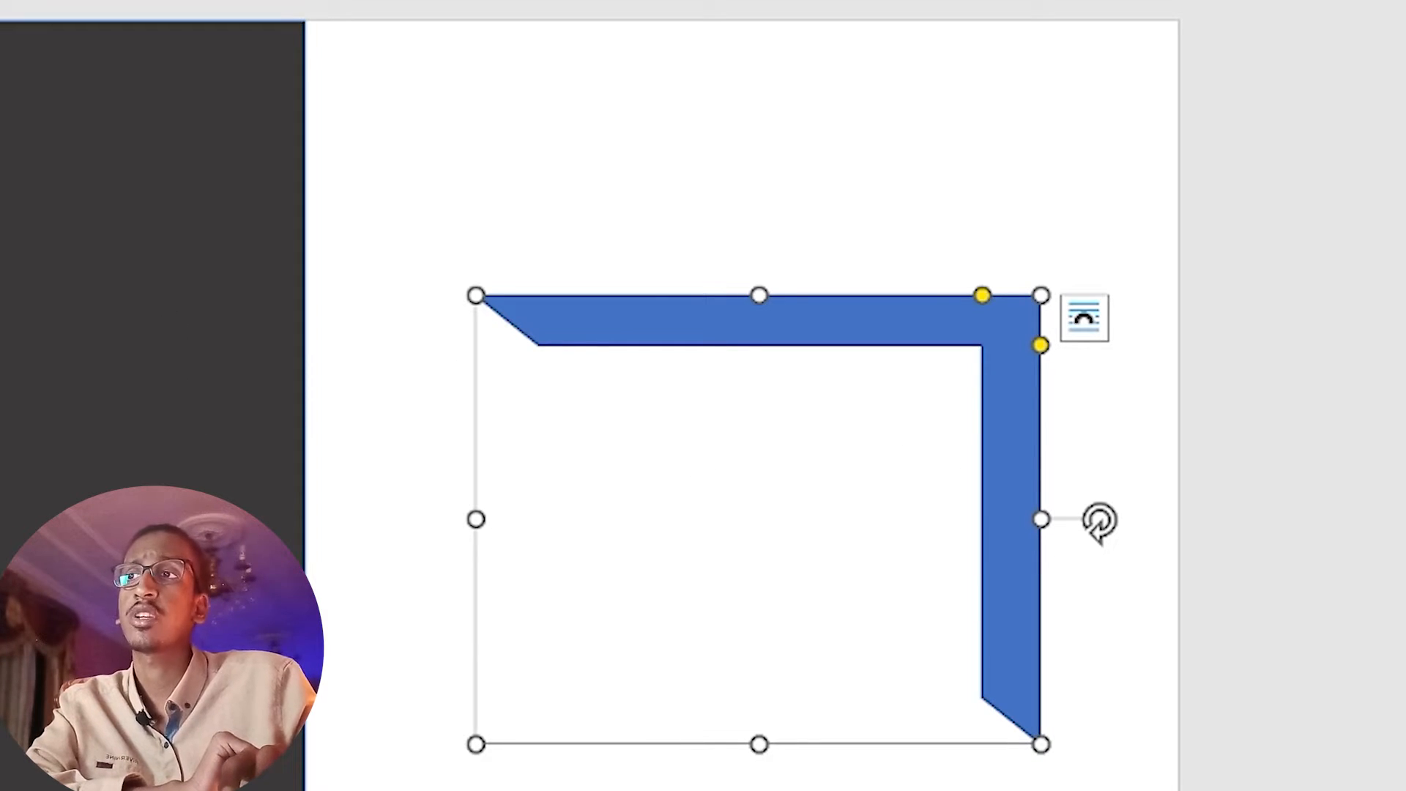
# Fill the frame with the same dark grey and move it flush into the top-right corner.
pyautogui.click(44, 2)
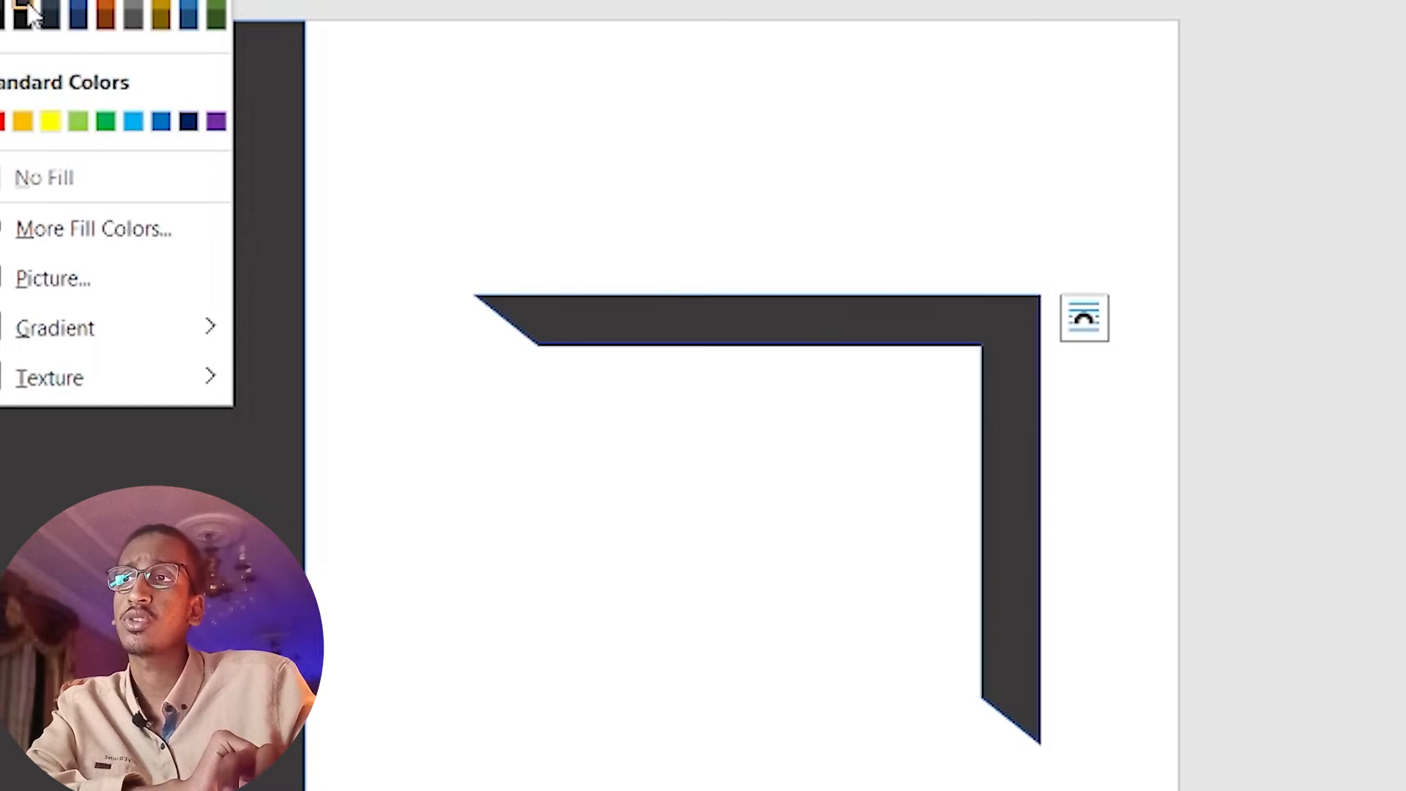
pyautogui.click(30, 11)
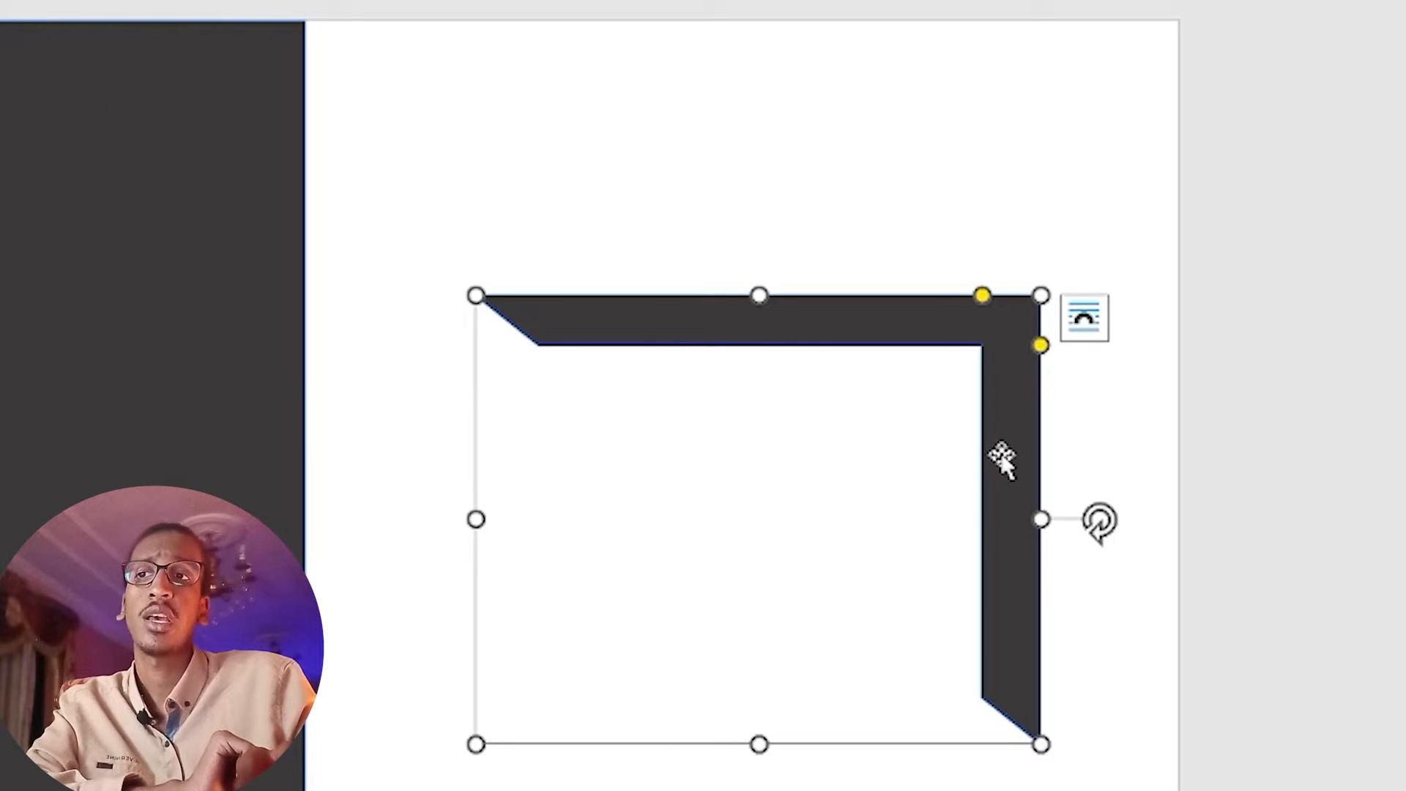
pyautogui.moveTo(1002, 457); pyautogui.dragTo(1143, 178)
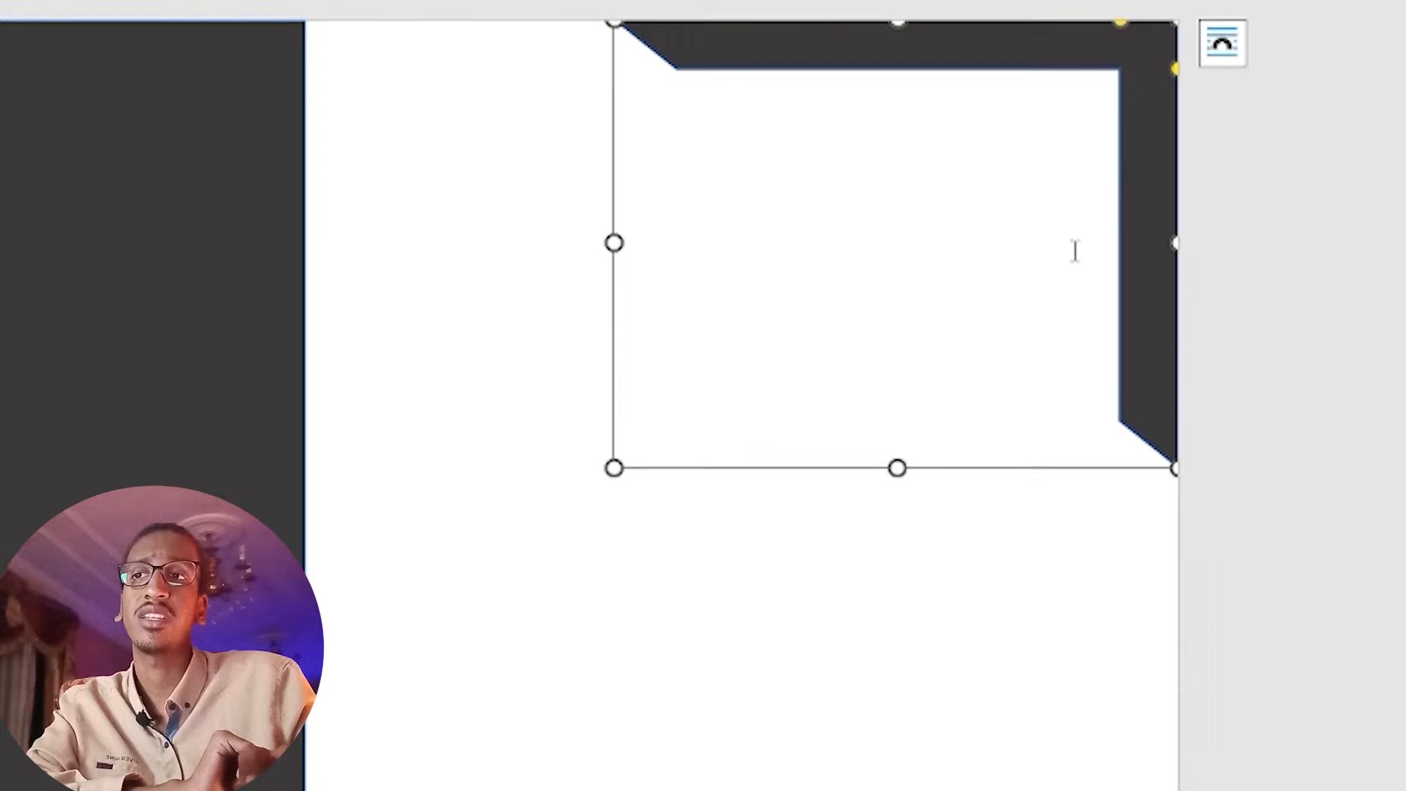
pyautogui.click(835, 623)
pyautogui.click(90, 281)
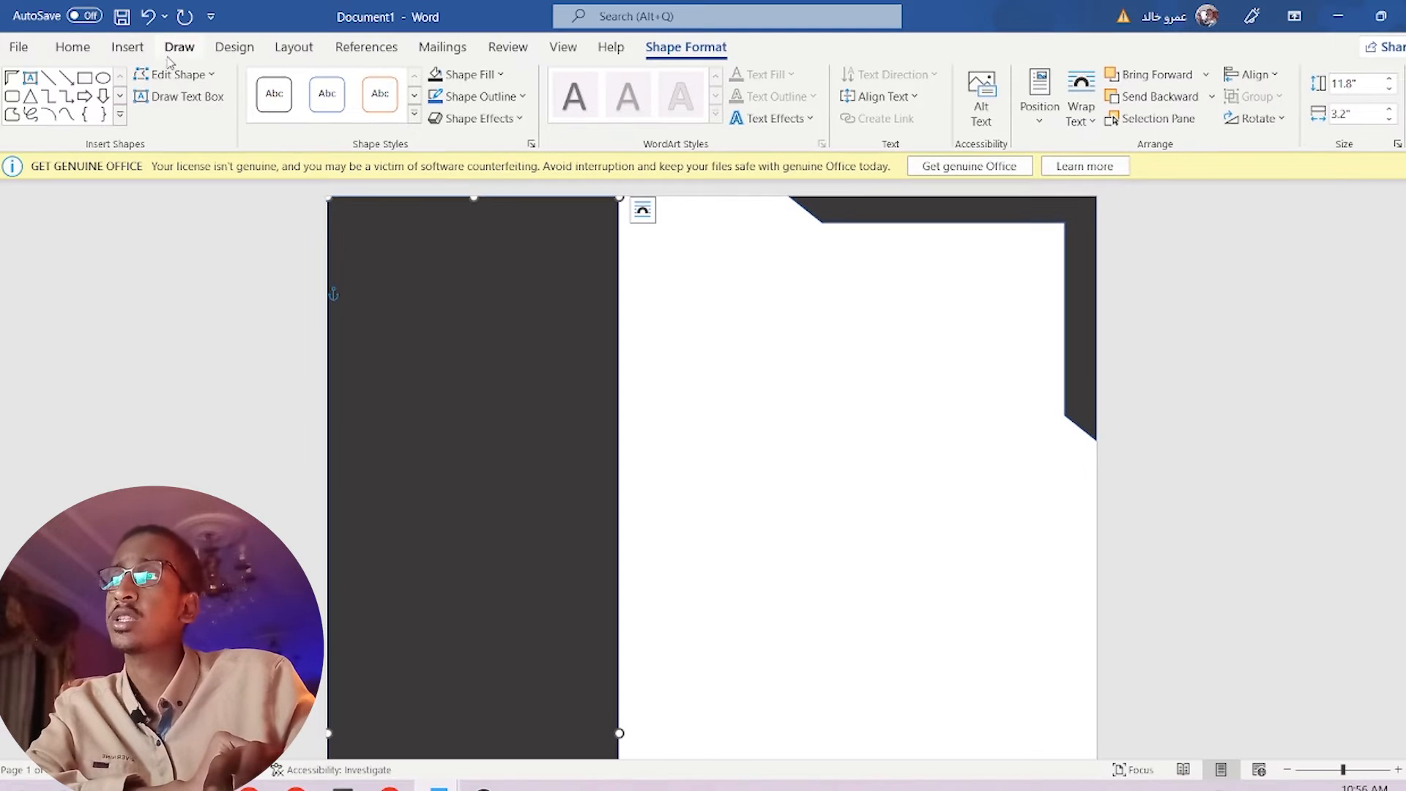
# Insert the portrait photo from this computer into the document.
pyautogui.click(139, 48)
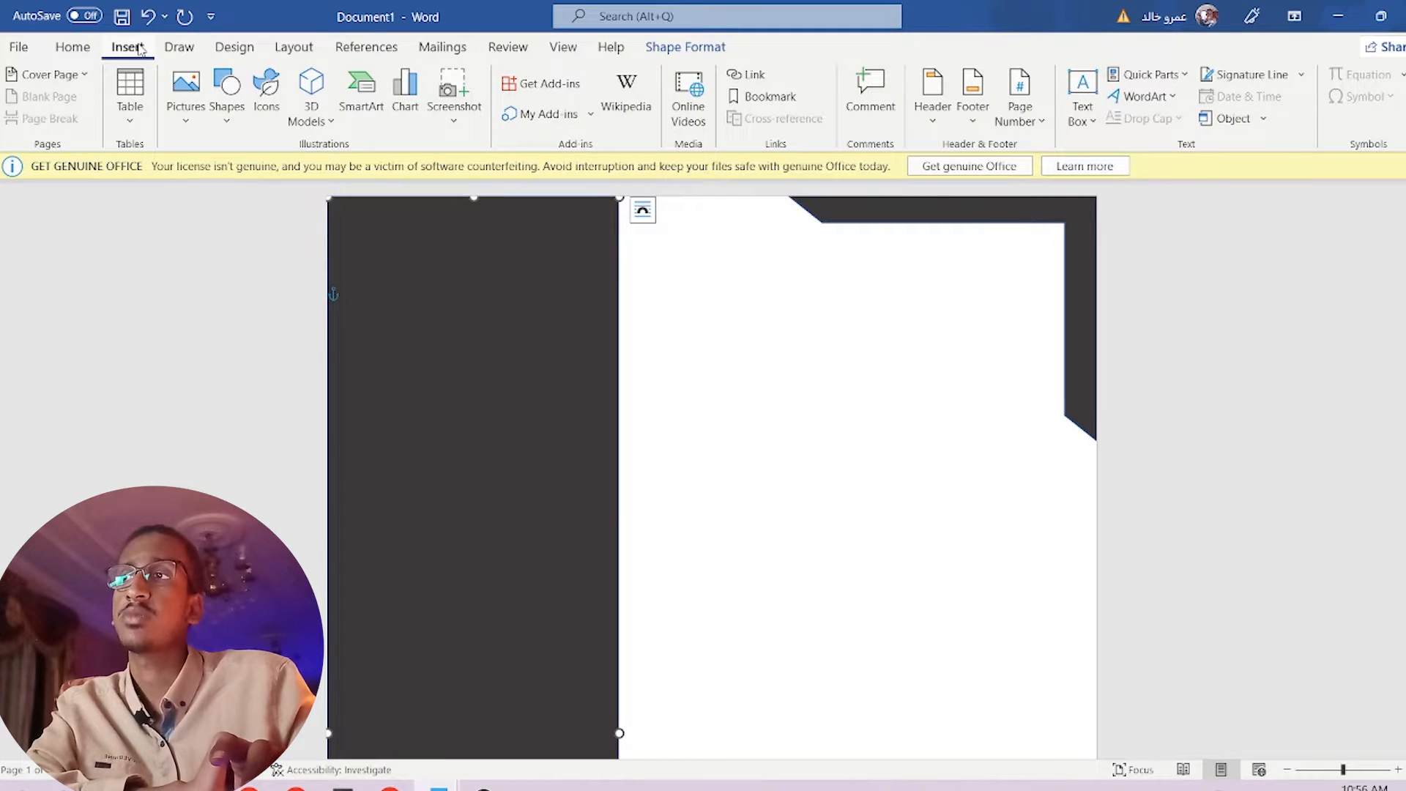
pyautogui.click(186, 126)
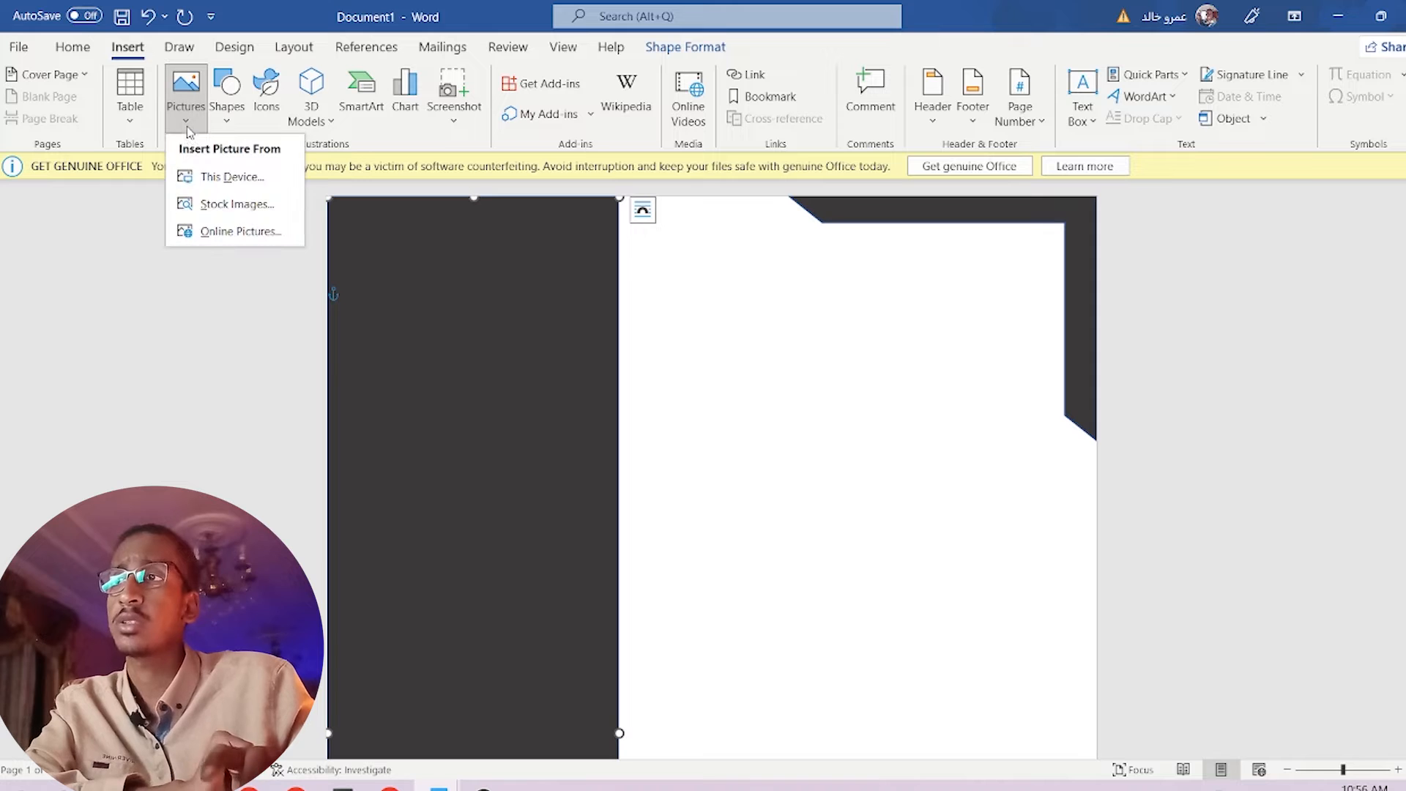
pyautogui.click(231, 177)
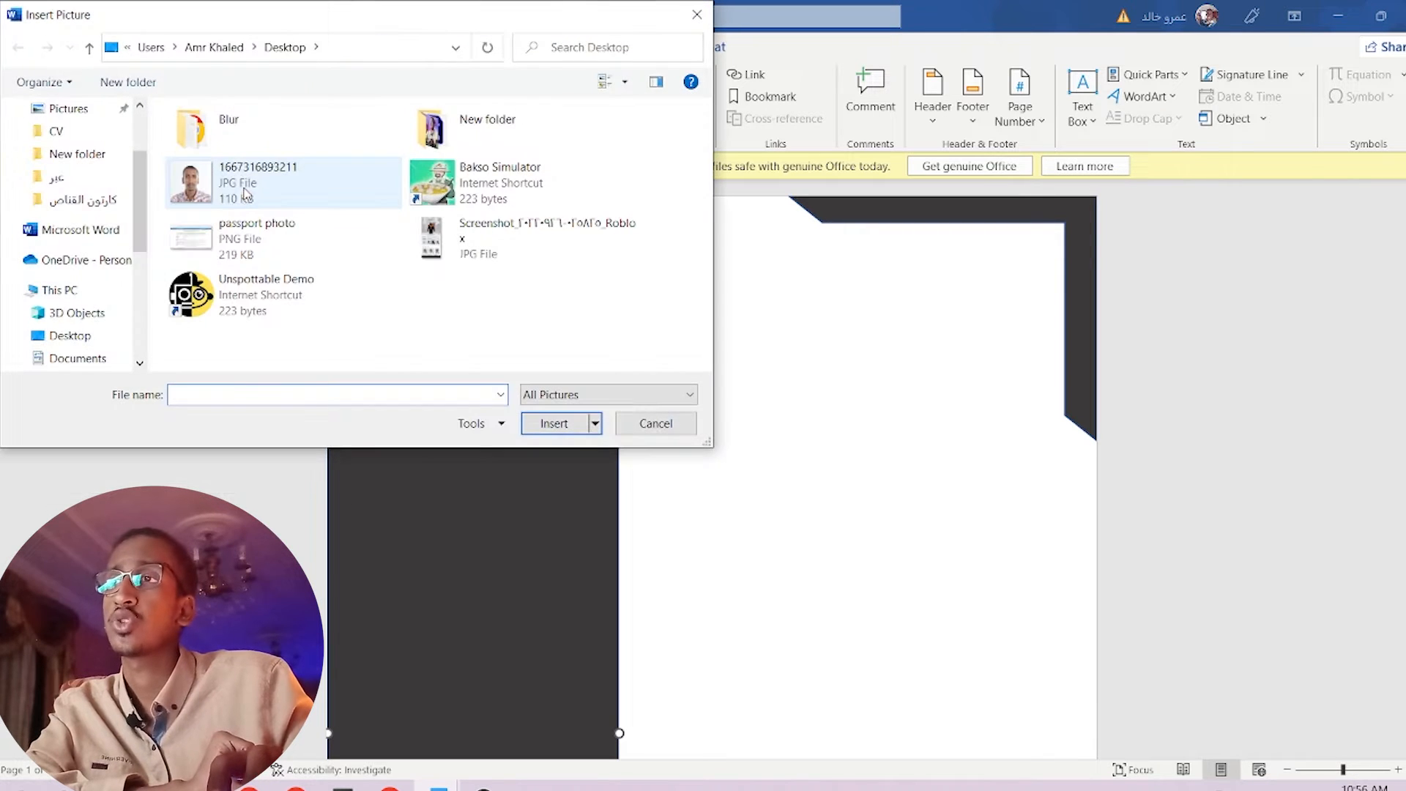
pyautogui.doubleClick(246, 193)
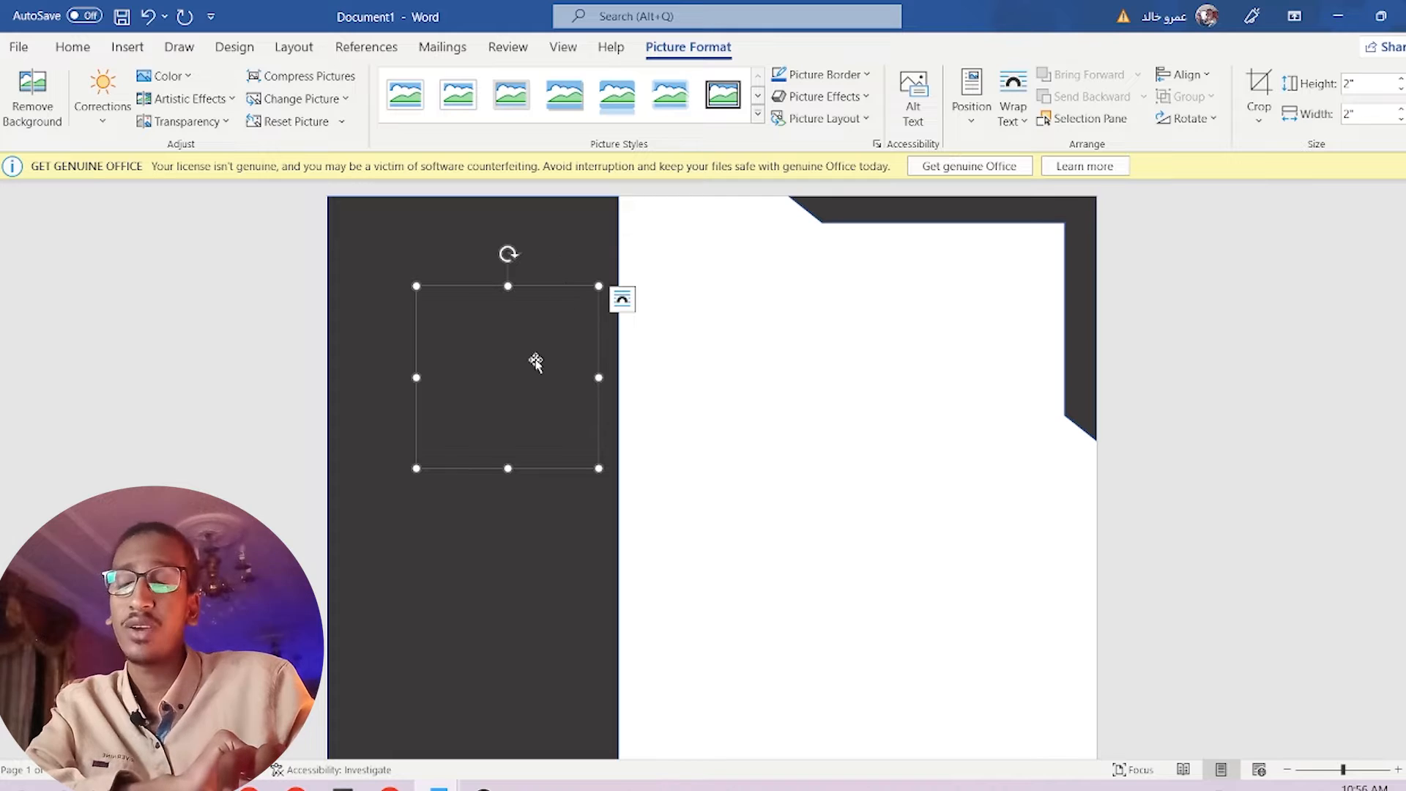
# Set the photo's wrapping to Behind Text and shift the dark sidebar right.
pyautogui.click(623, 299)
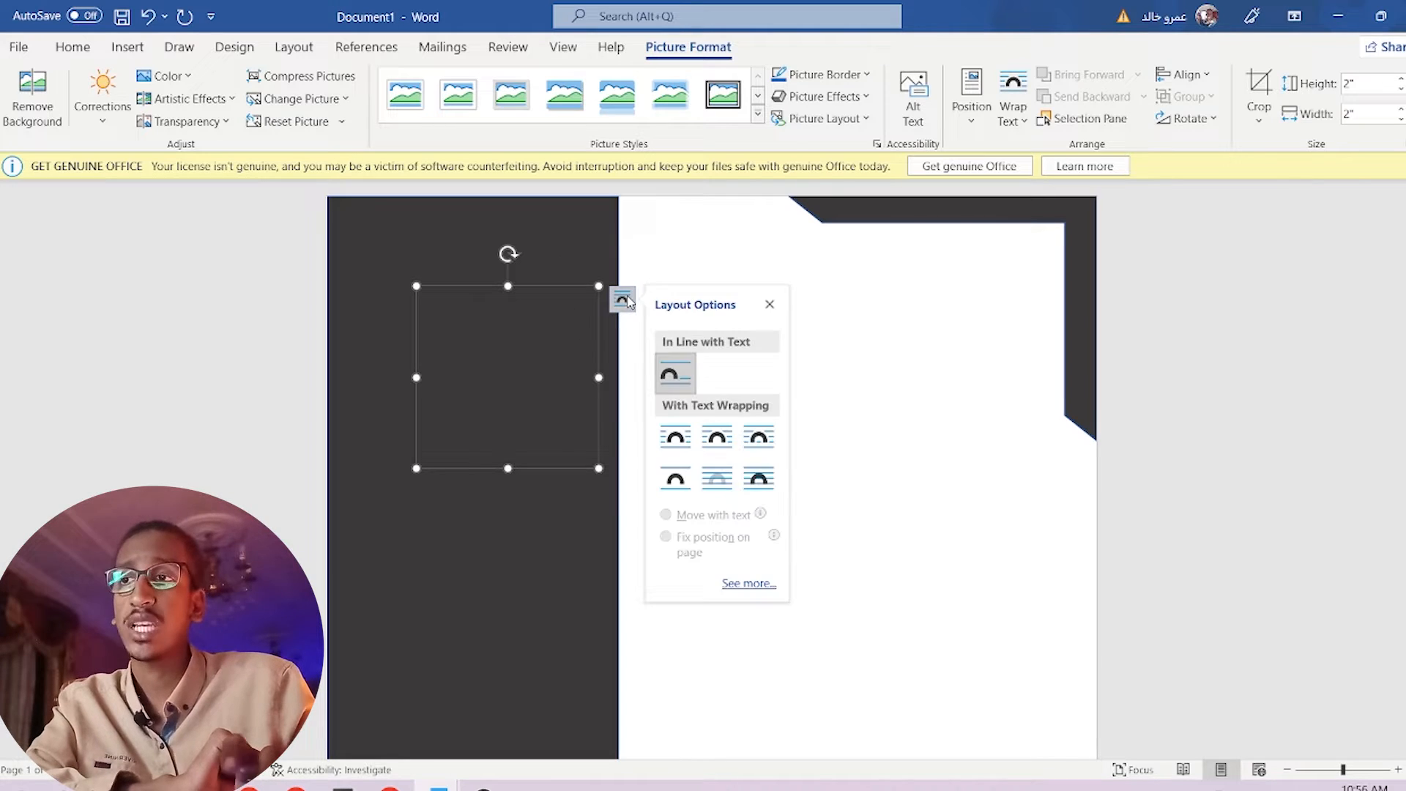
pyautogui.click(759, 480)
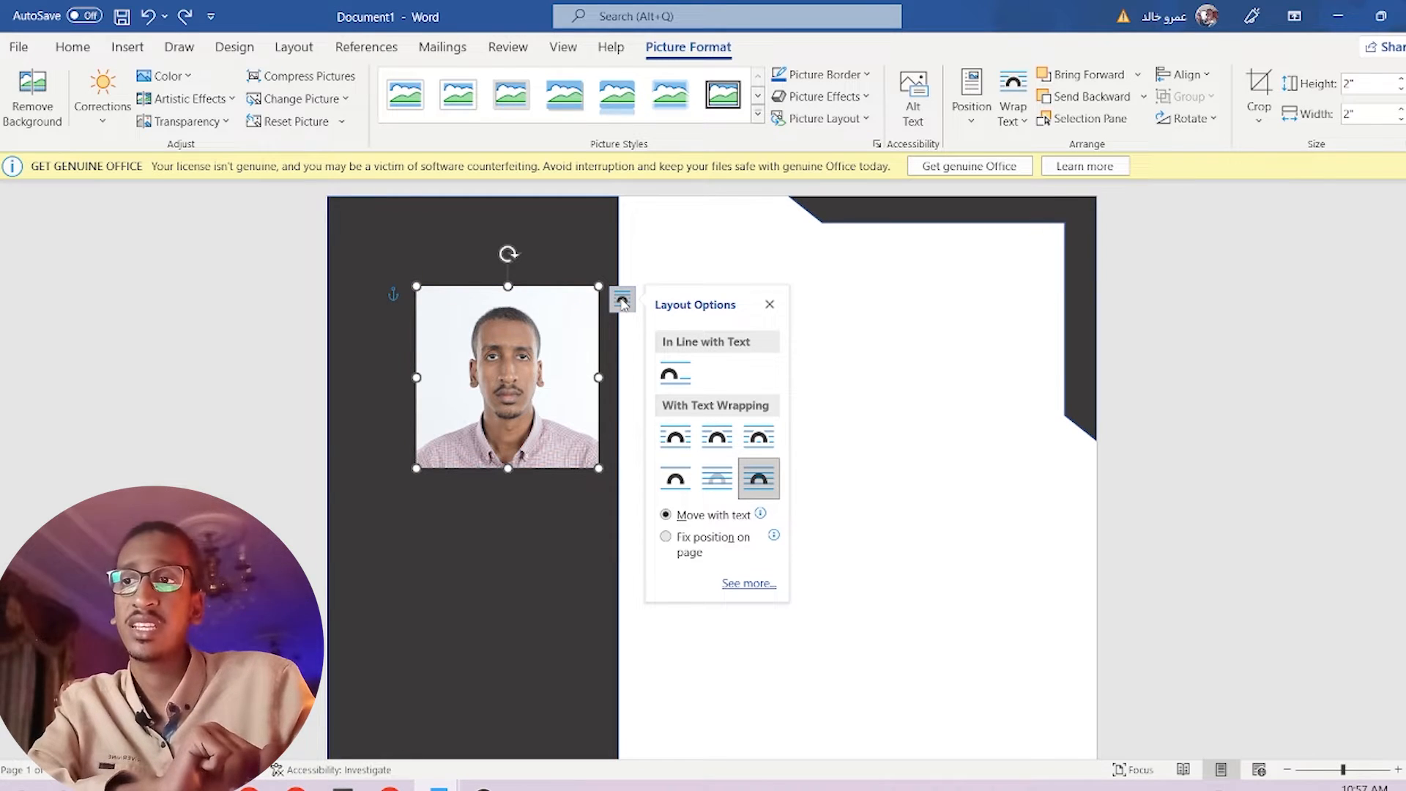
pyautogui.click(717, 479)
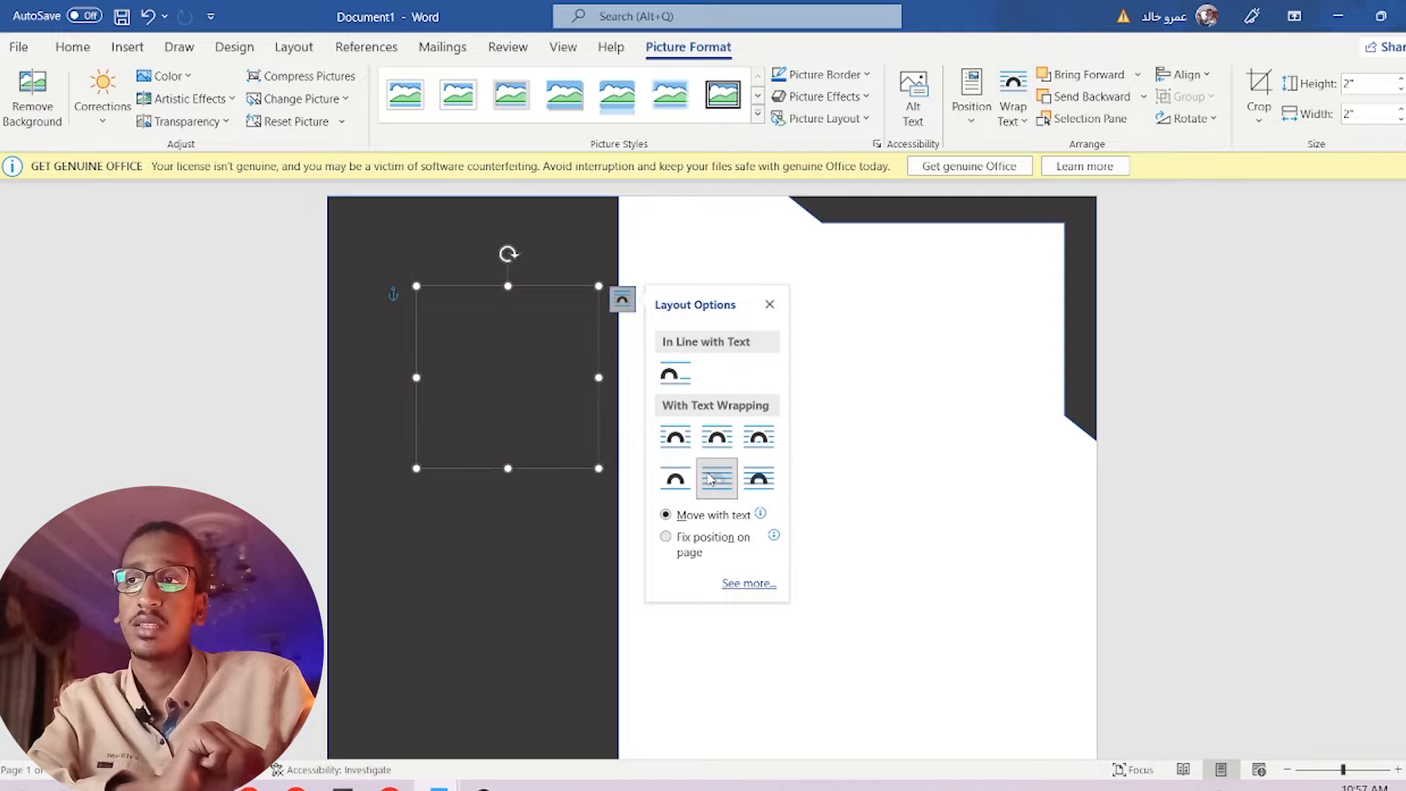
pyautogui.click(520, 540)
pyautogui.moveTo(469, 566); pyautogui.dragTo(600, 565)
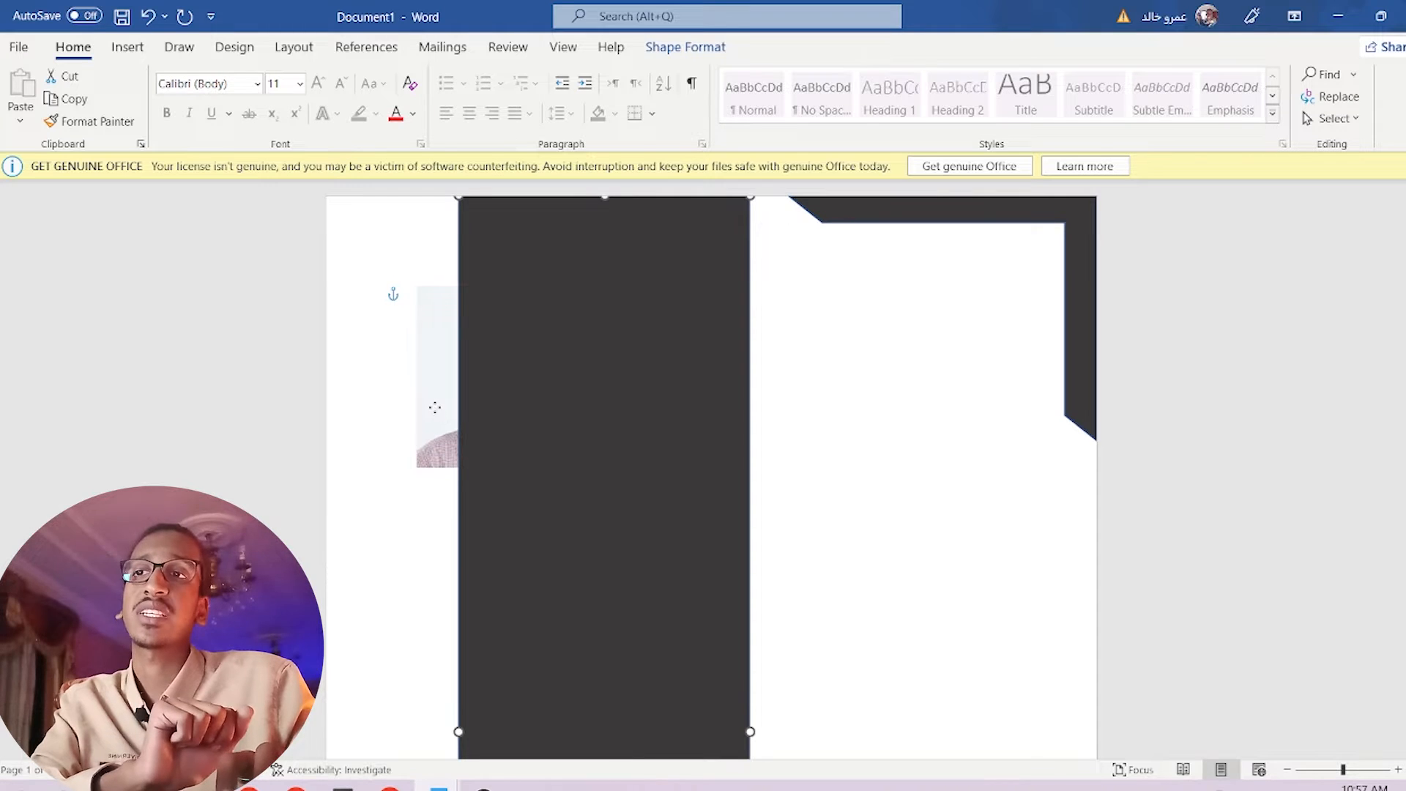
# Set the photo In Front of Text and drag the dark sidebar back to the left edge.
pyautogui.click(435, 414)
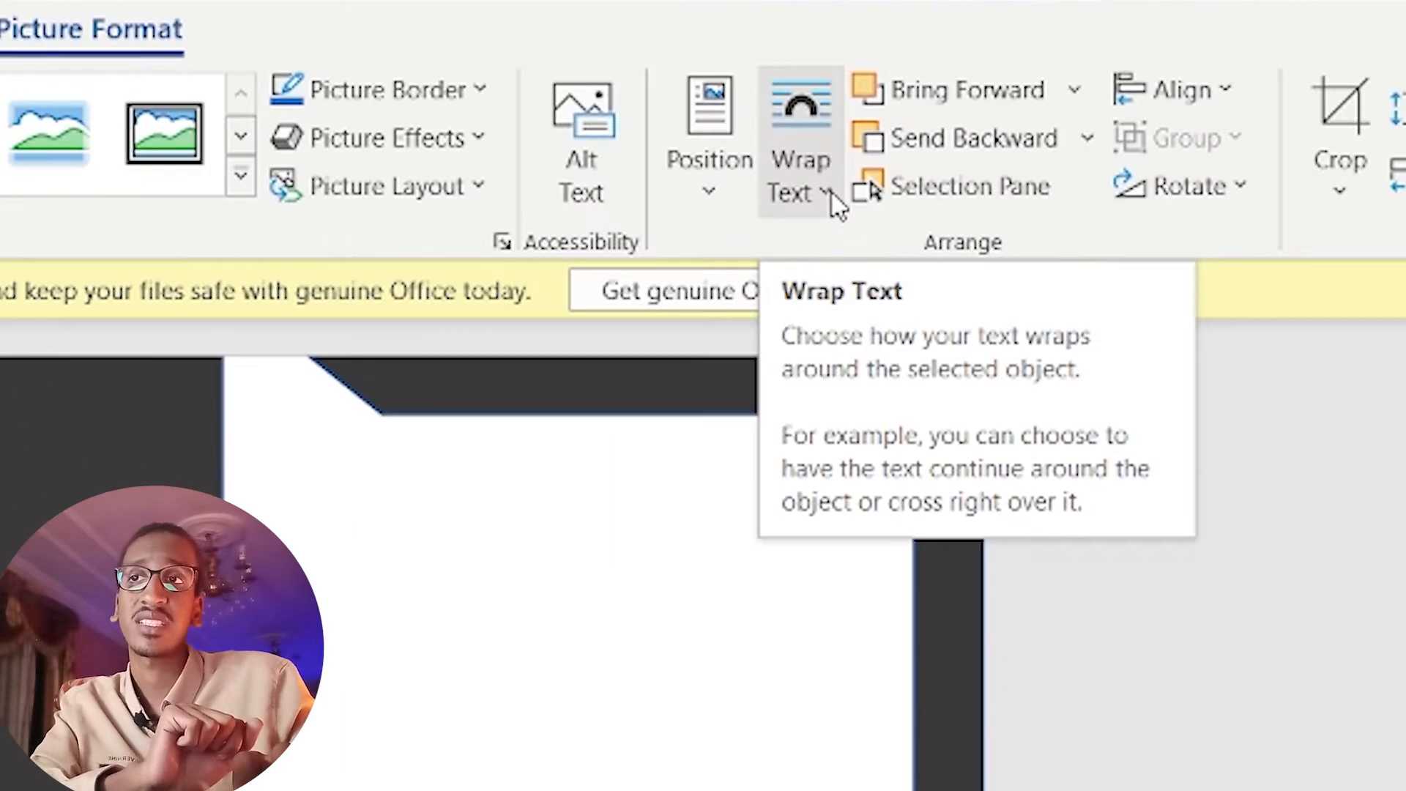
pyautogui.click(832, 194)
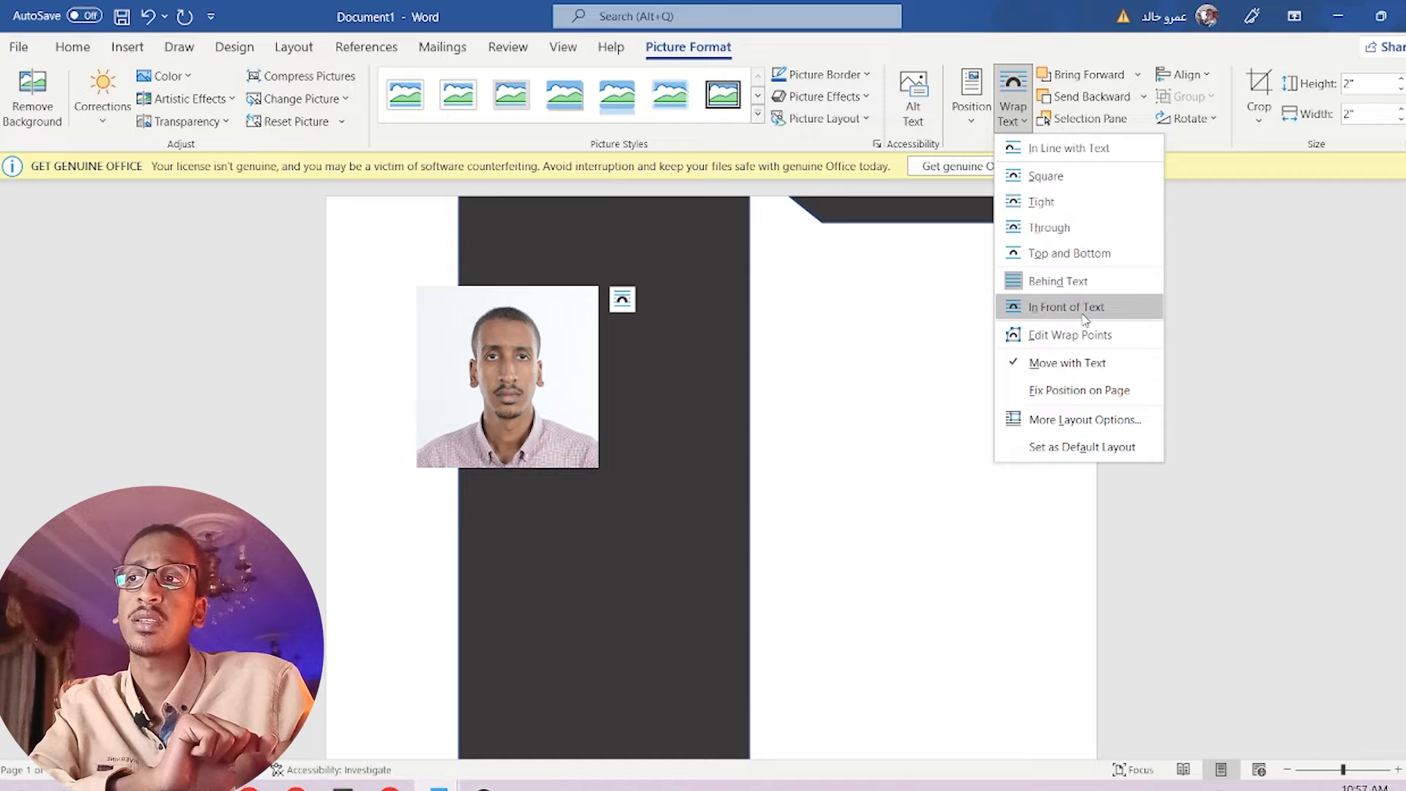
pyautogui.click(1085, 317)
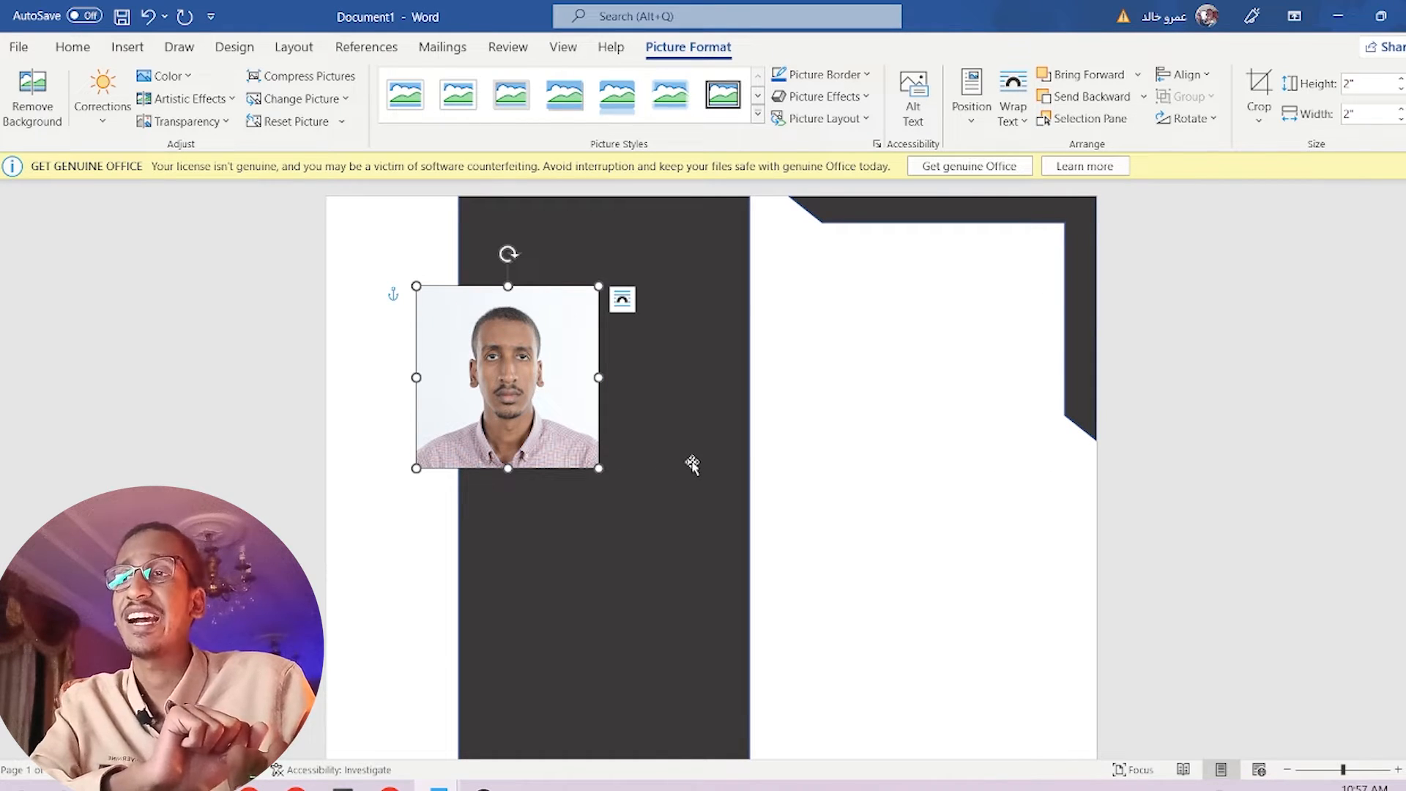
pyautogui.moveTo(692, 465); pyautogui.dragTo(483, 324)
pyautogui.click(493, 452)
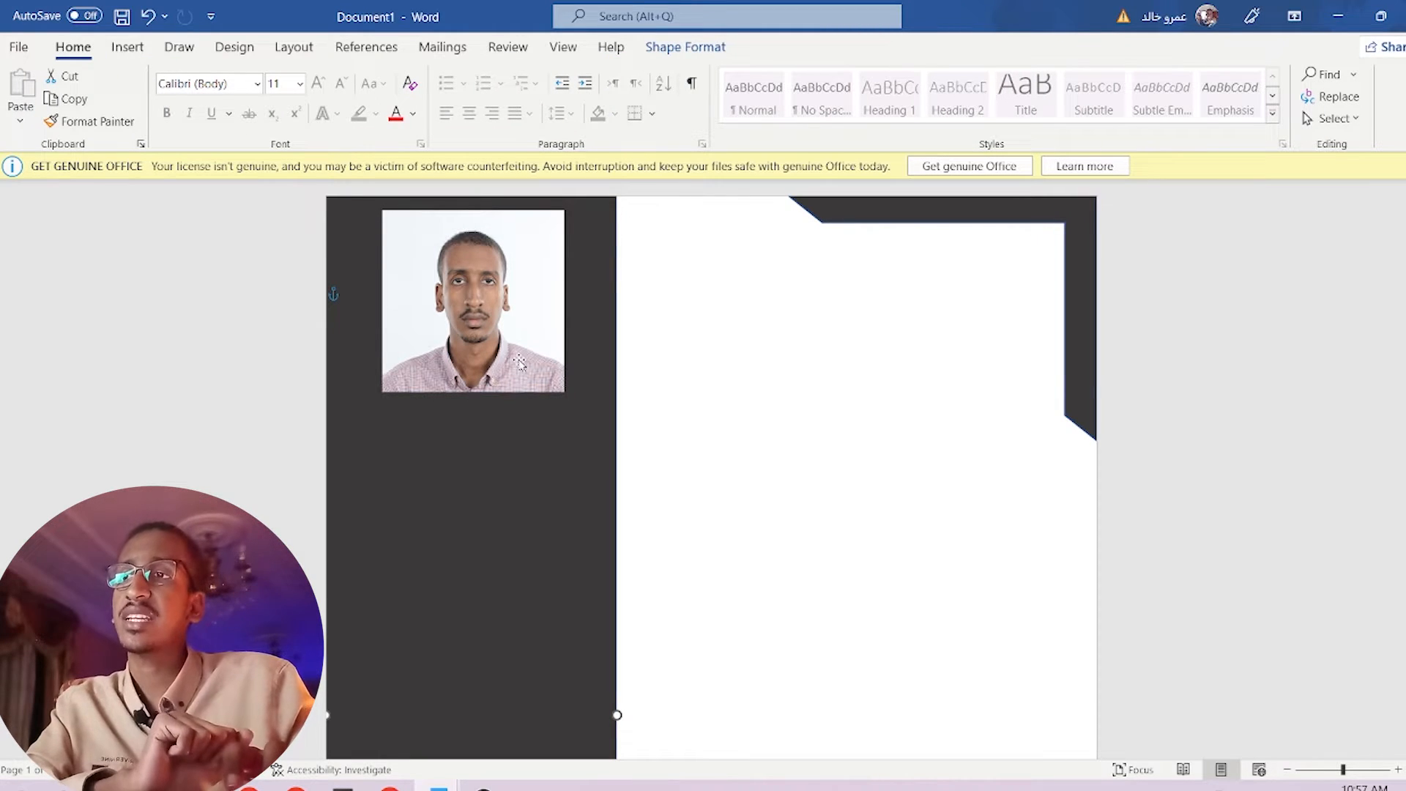
# Crop the portrait to an Oval shape and shrink it to about 2" by 2".
pyautogui.click(460, 299)
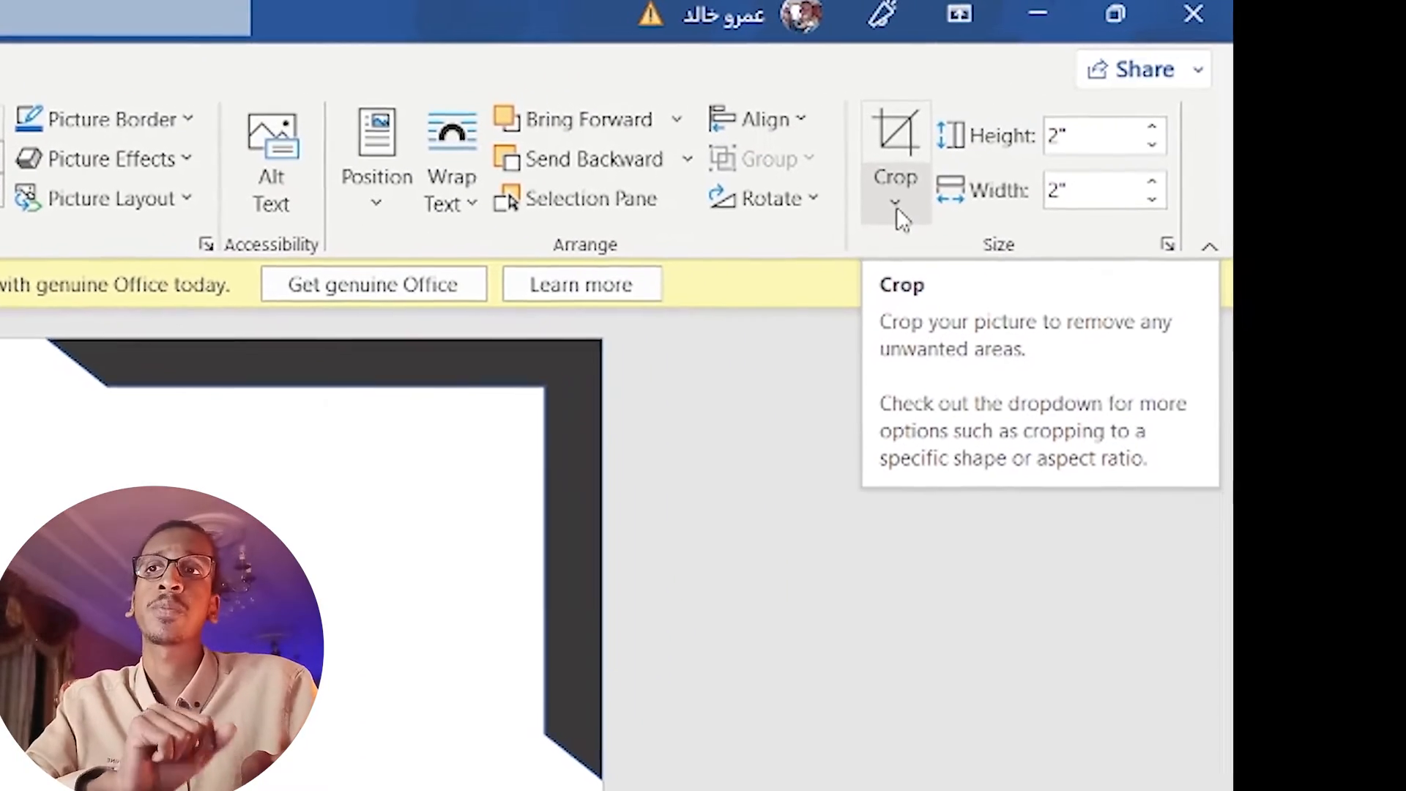
pyautogui.click(974, 189)
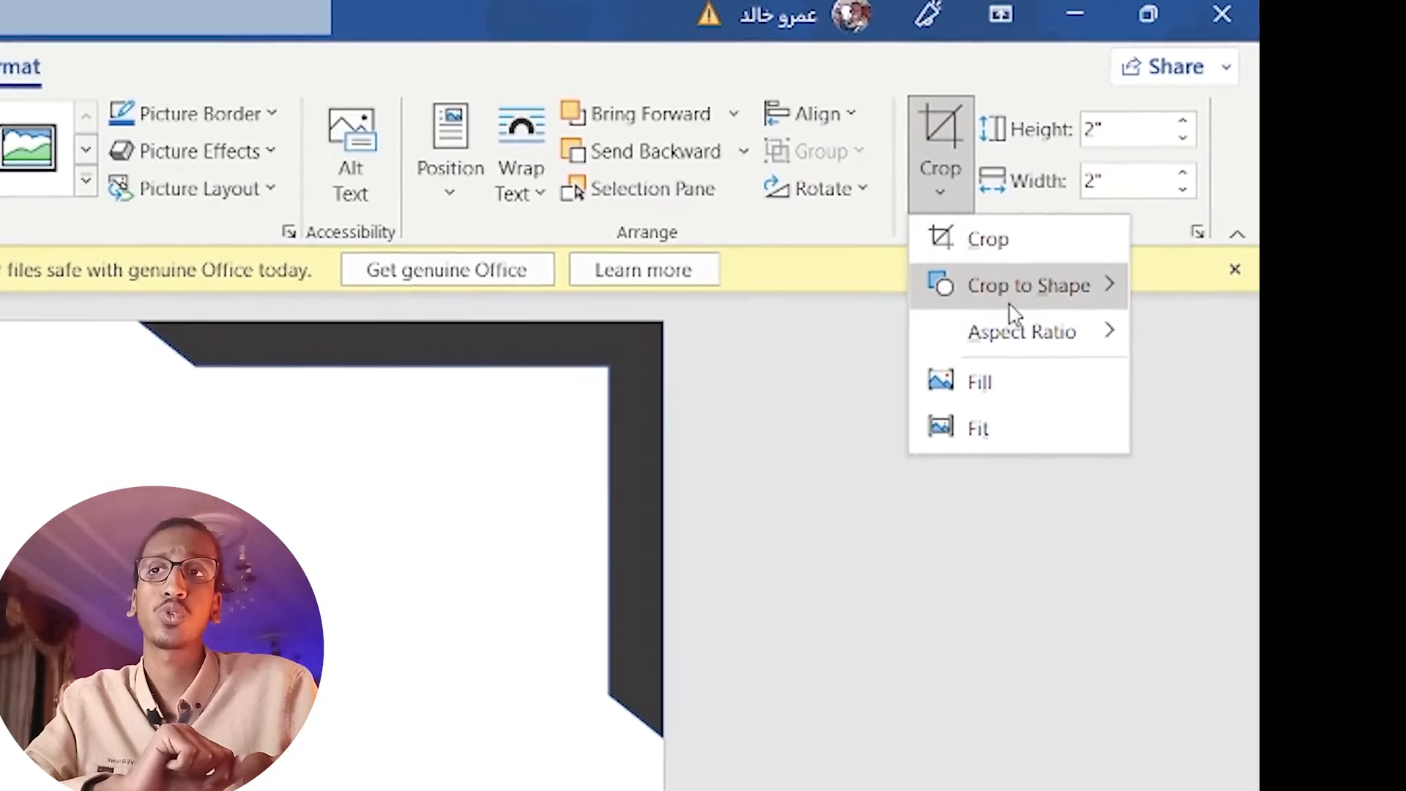
pyautogui.moveTo(1011, 306)
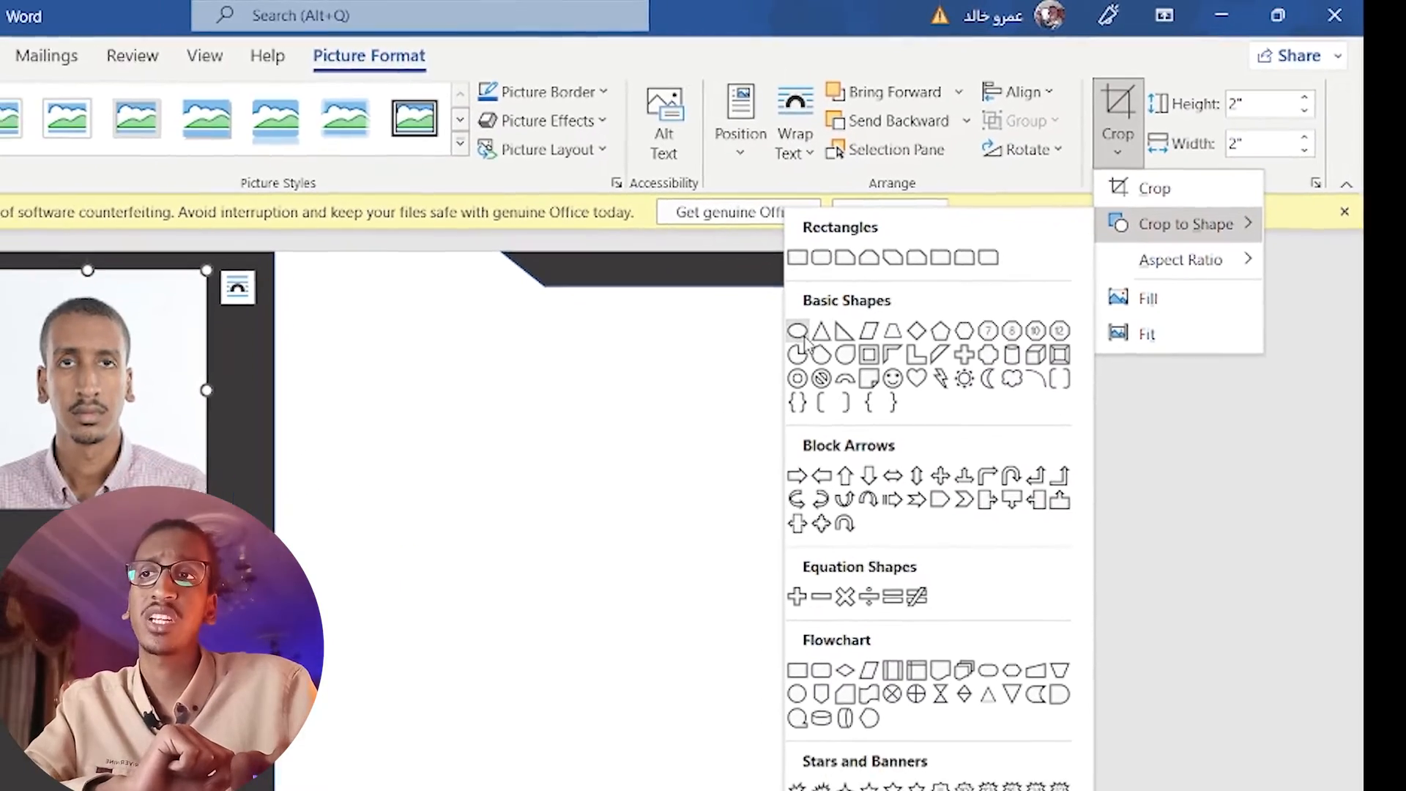
pyautogui.click(801, 335)
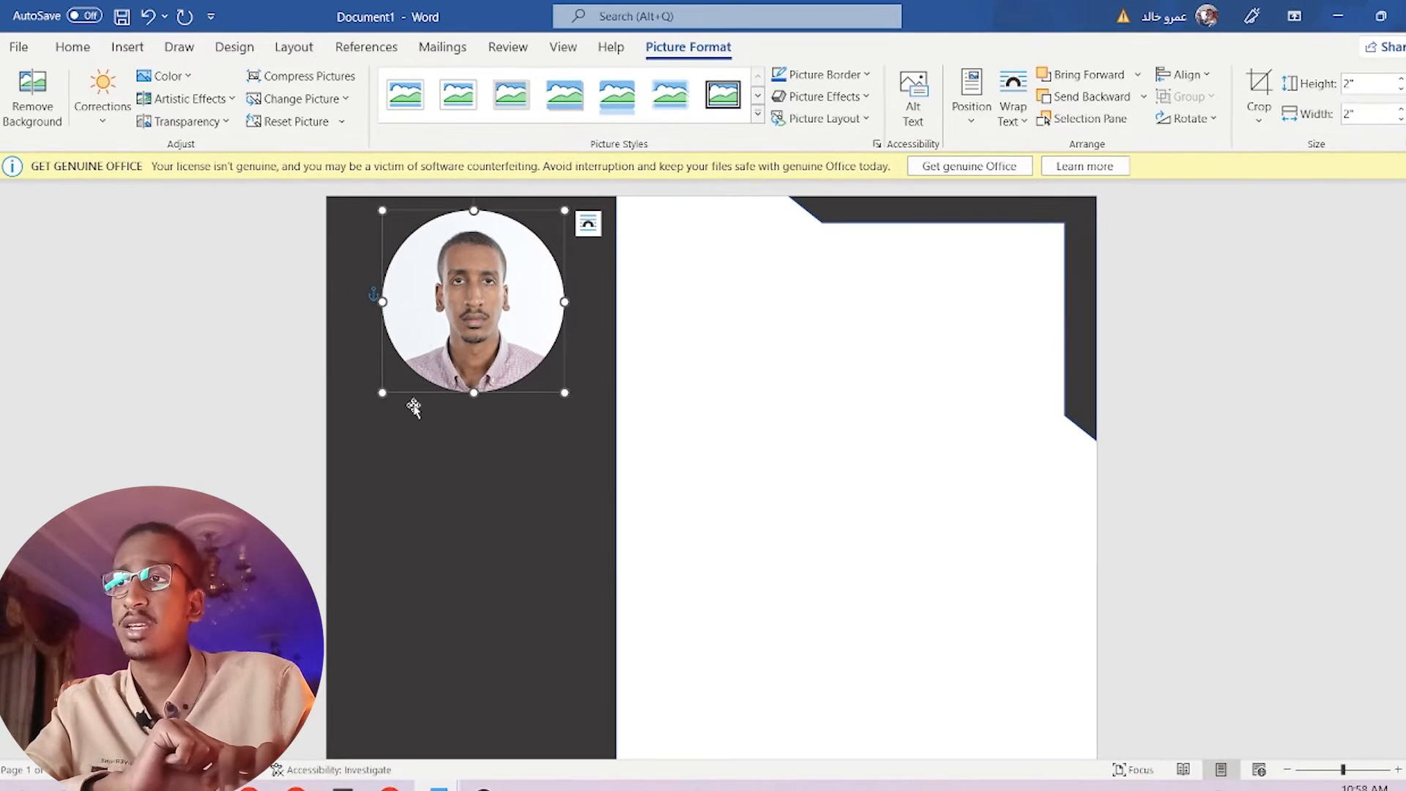
pyautogui.moveTo(383, 392); pyautogui.dragTo(423, 353)
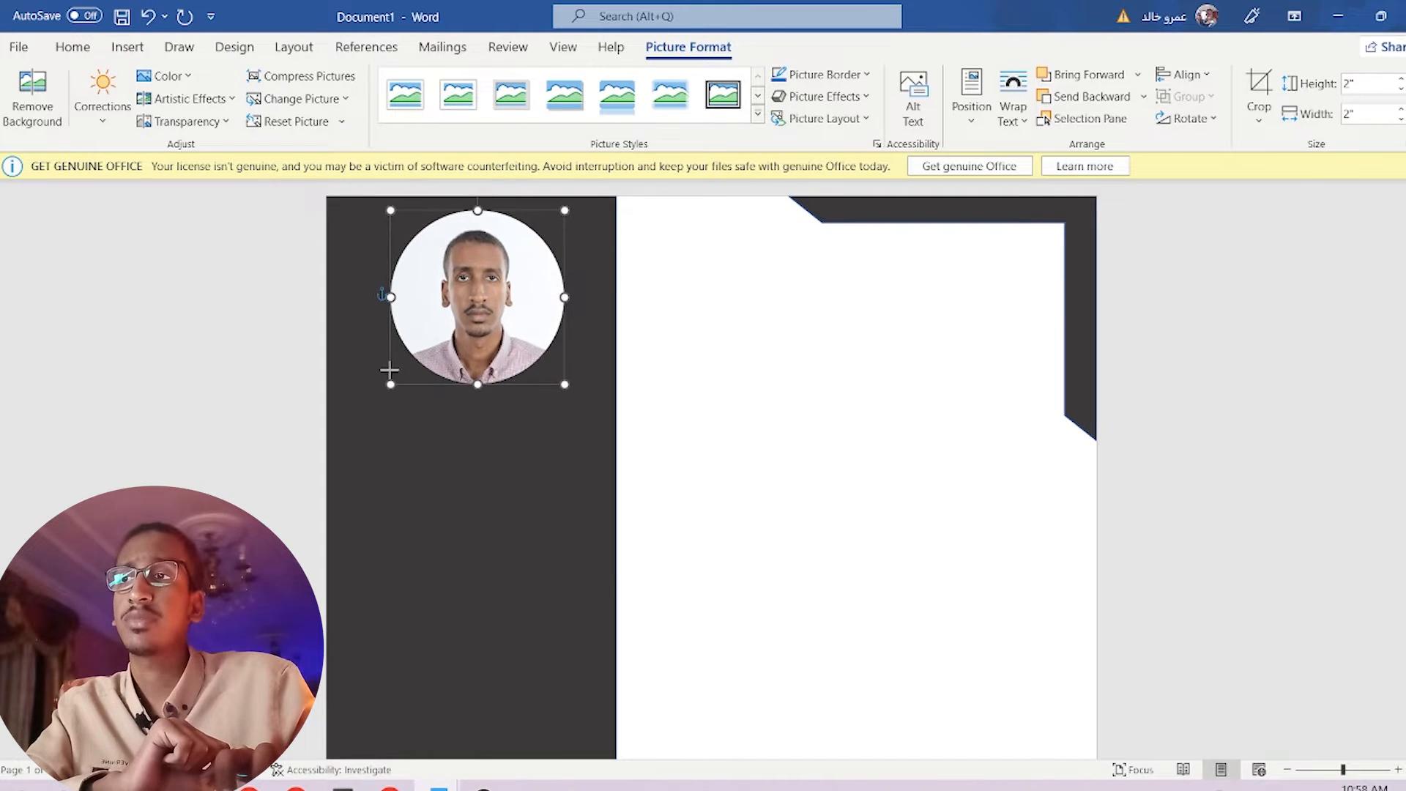
pyautogui.click(472, 436)
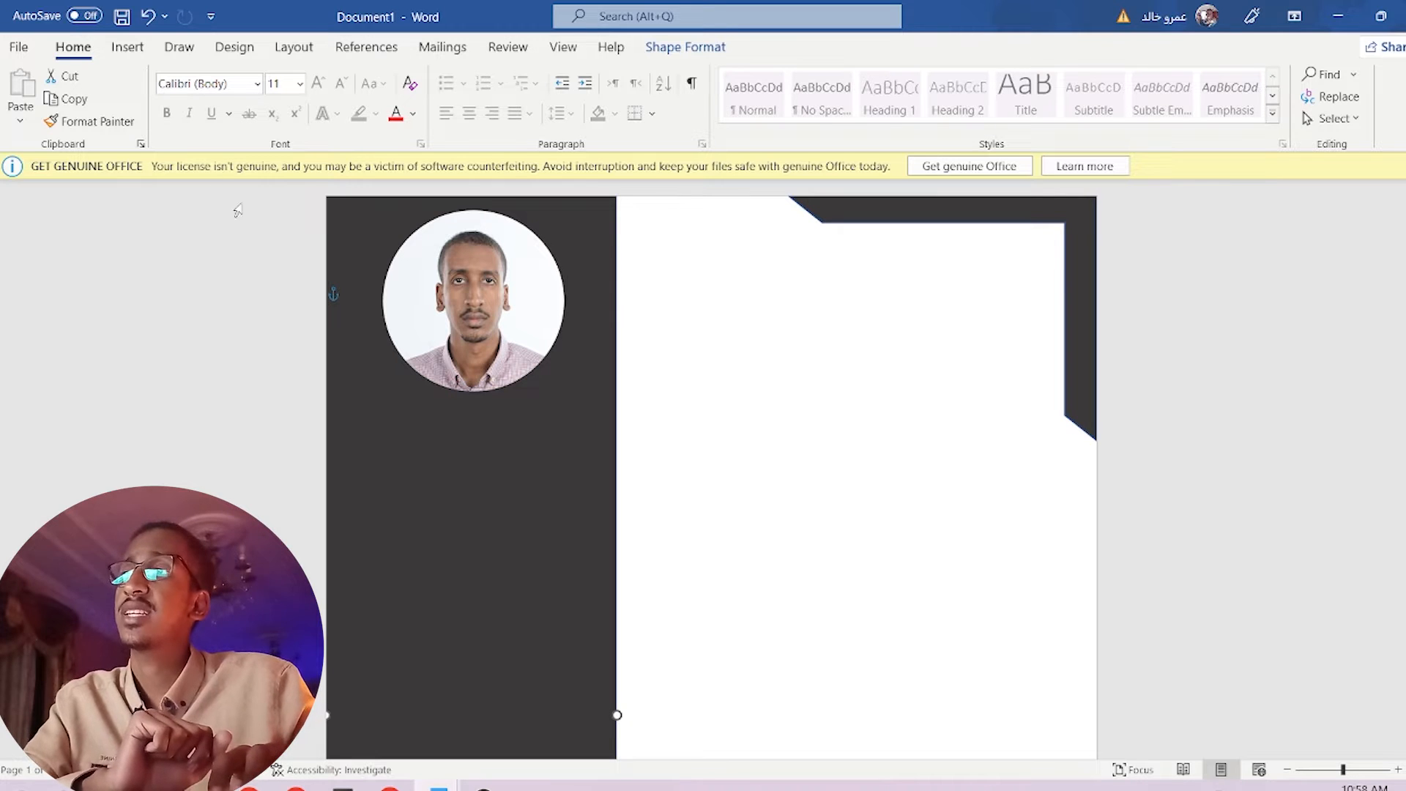
# Draw a text box in the sidebar just below the circular photo.
pyautogui.click(131, 50)
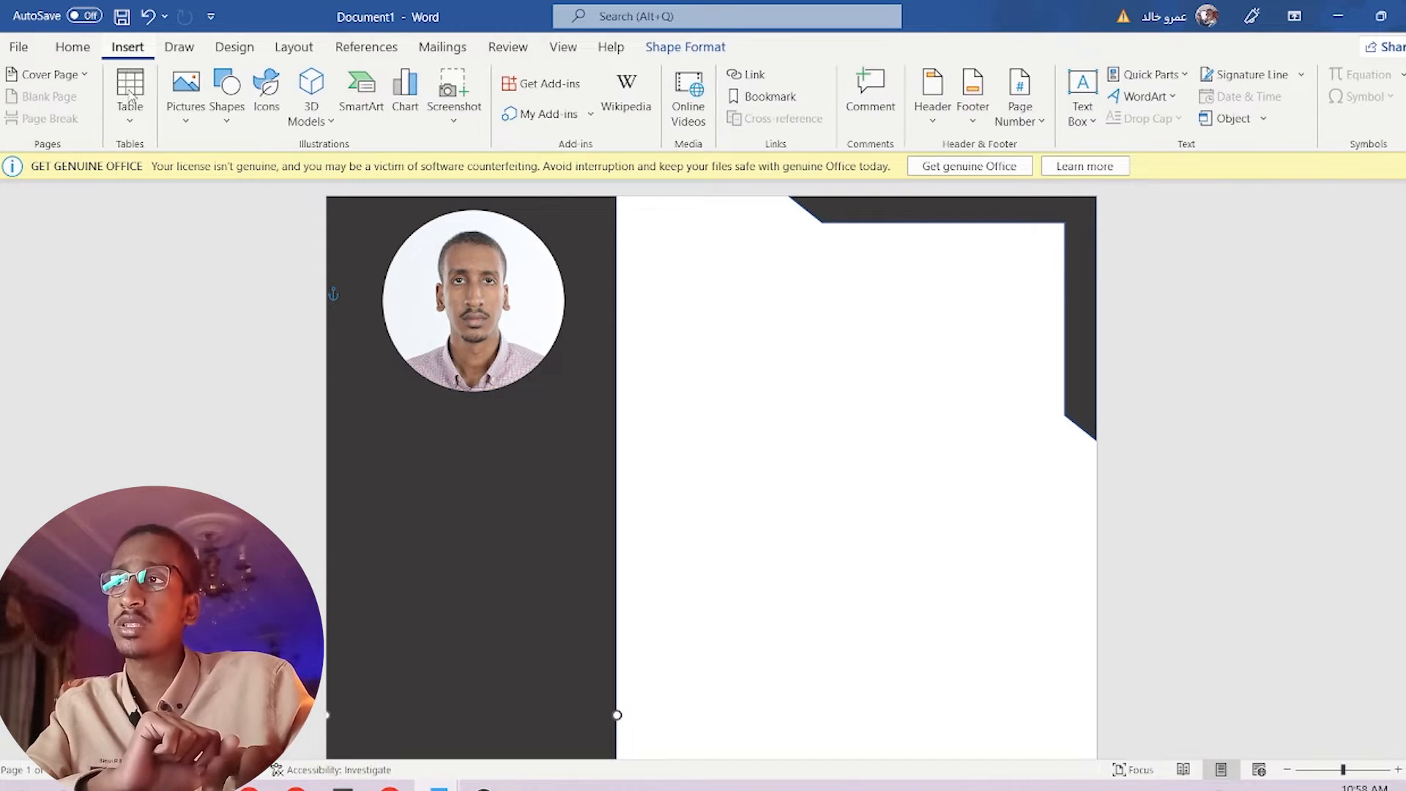
pyautogui.click(224, 120)
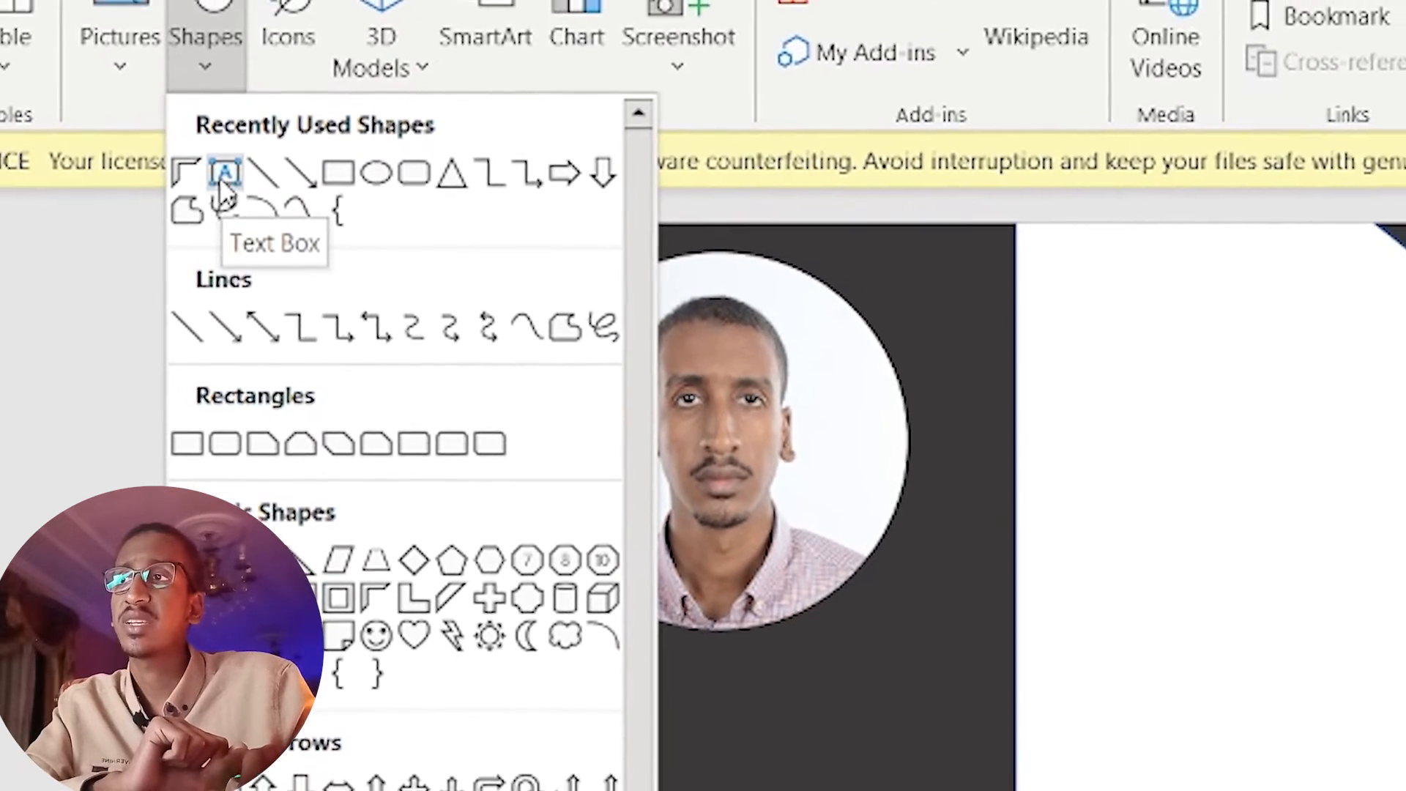
pyautogui.click(224, 175)
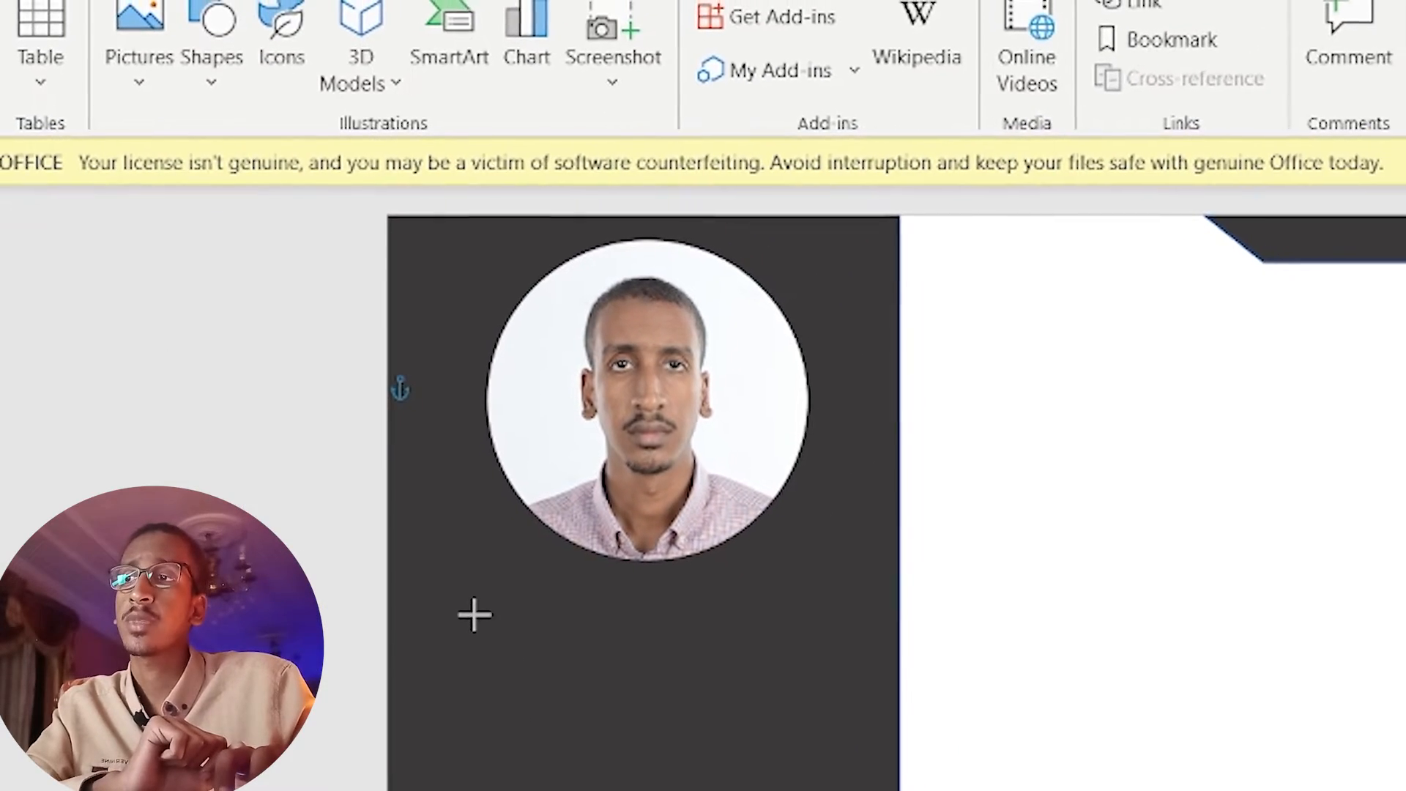
pyautogui.moveTo(471, 625); pyautogui.dragTo(865, 745)
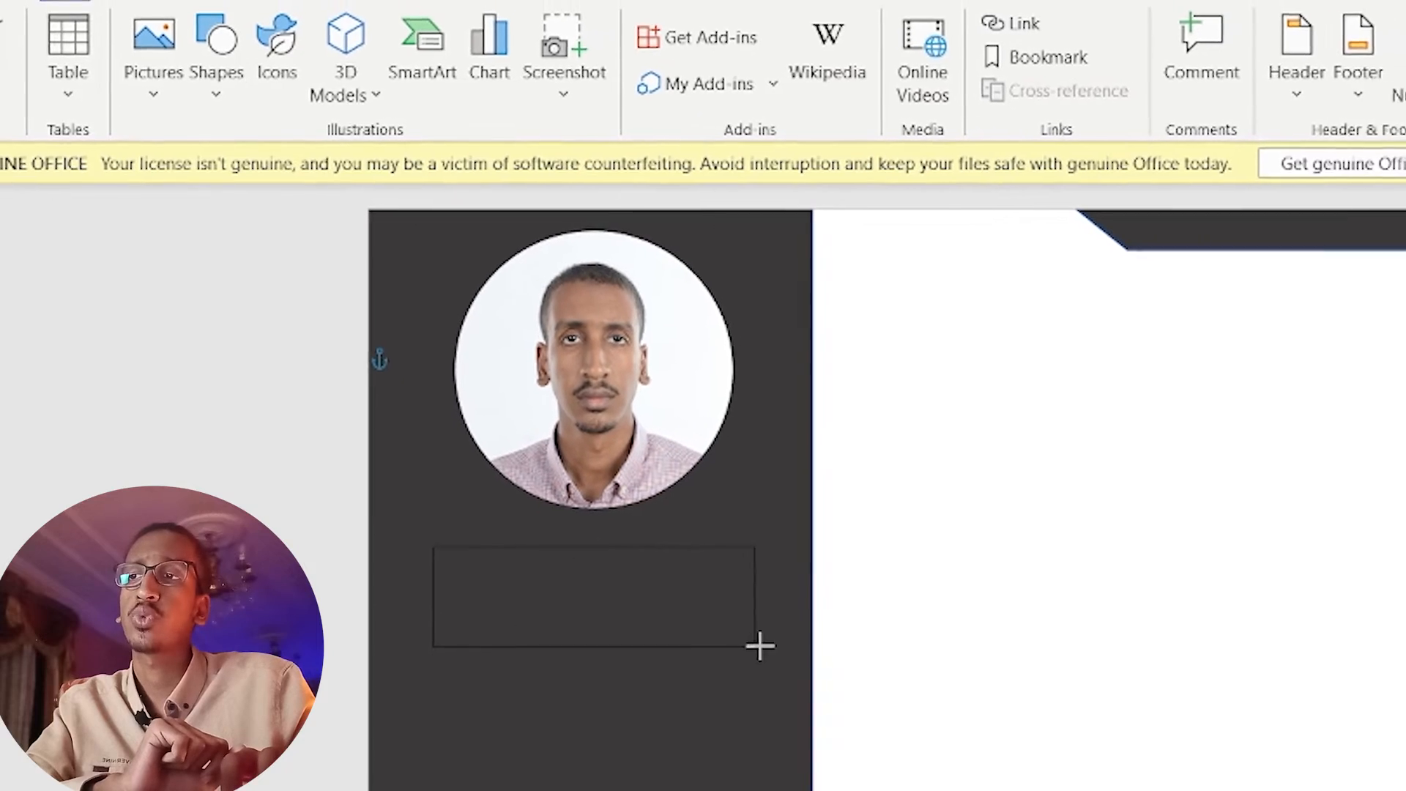
pyautogui.moveTo(760, 646); pyautogui.dragTo(775, 646)
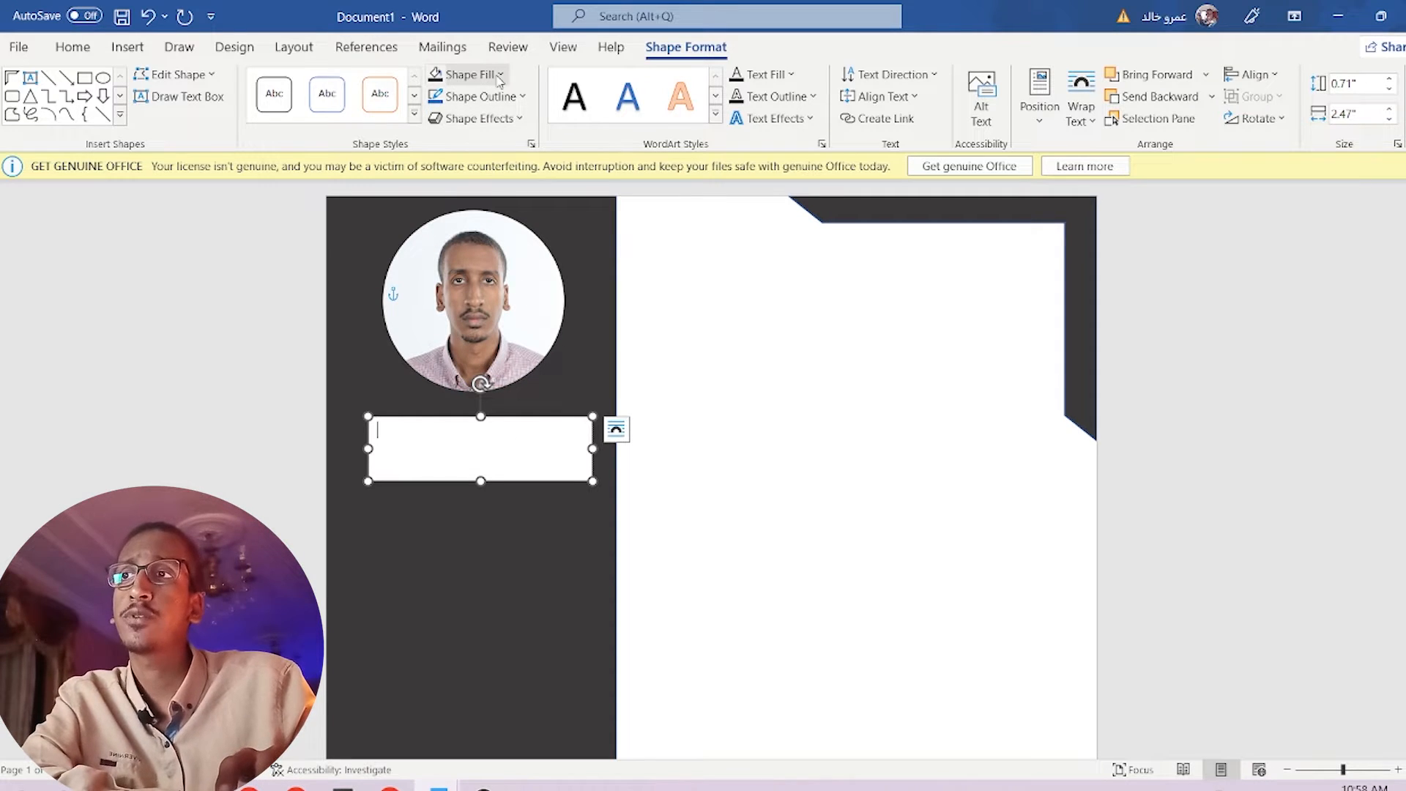
# Give the text box No Fill and No Outline.
pyautogui.click(500, 76)
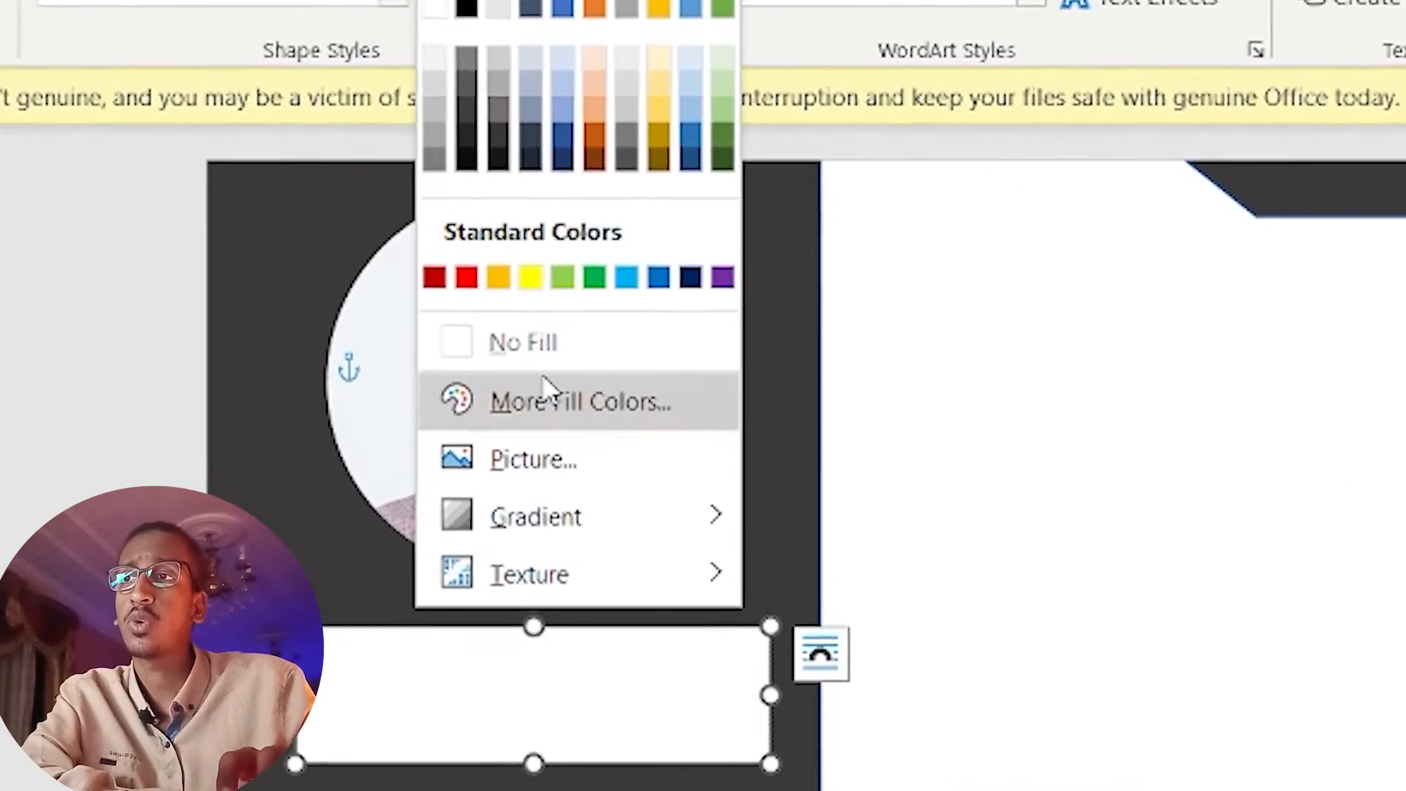
pyautogui.click(524, 320)
pyautogui.click(584, 758)
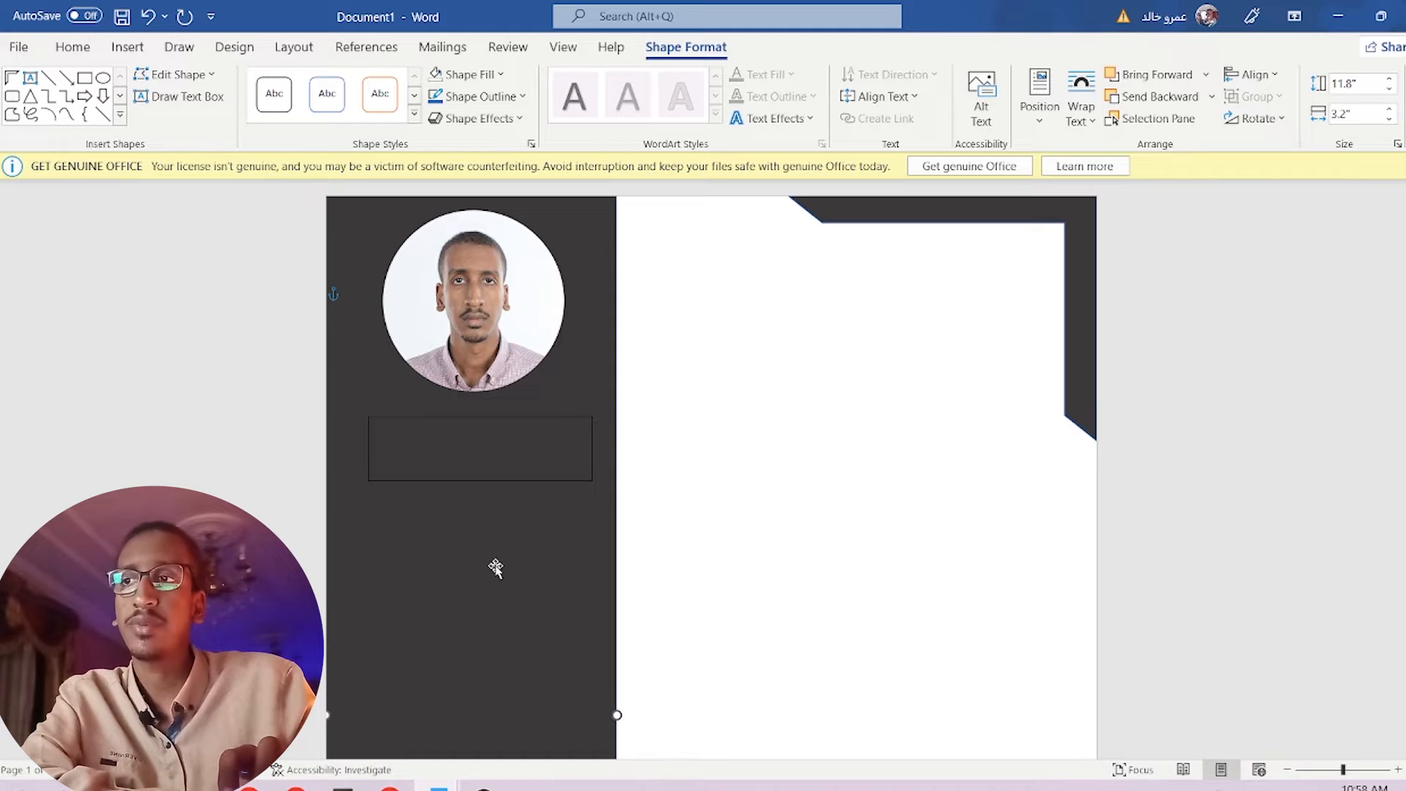
pyautogui.click(585, 449)
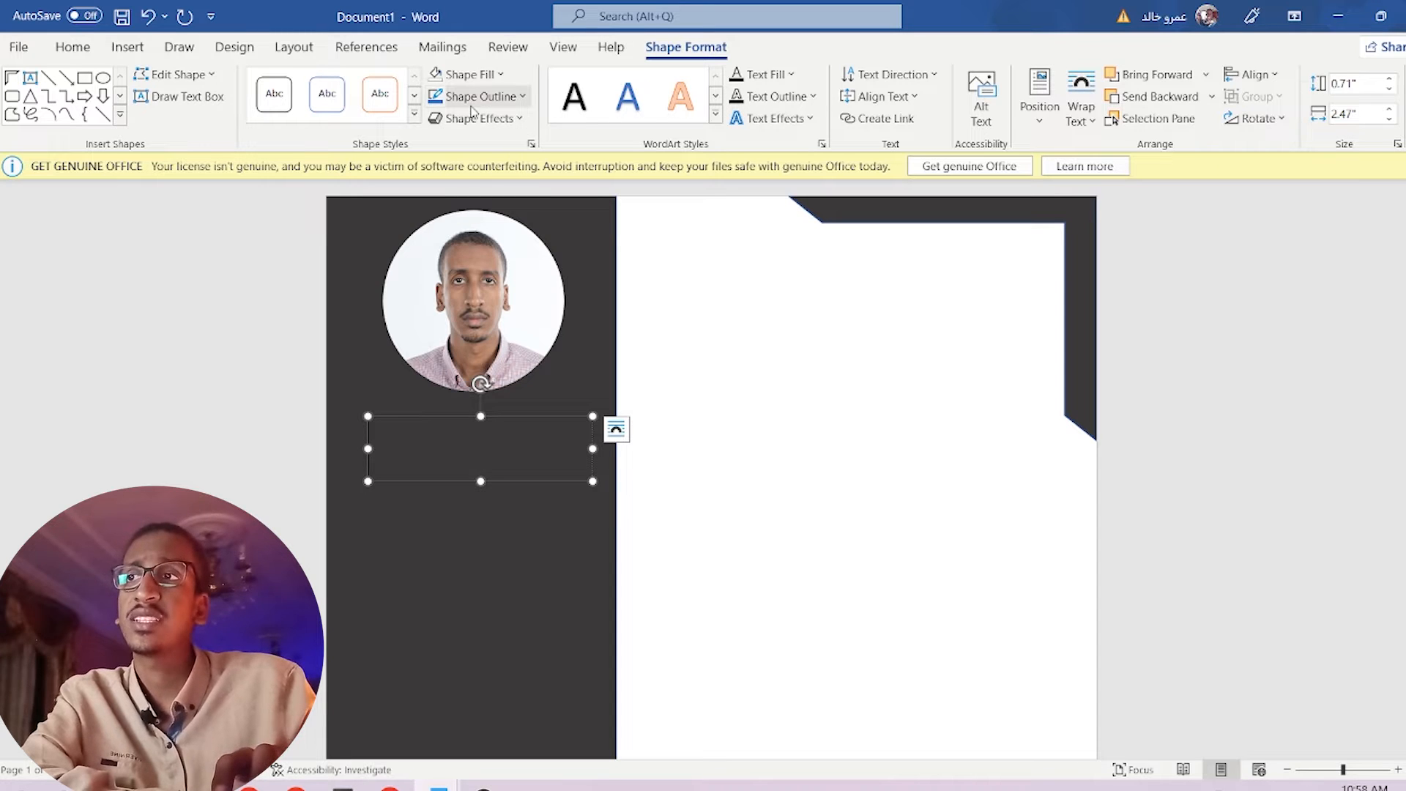
pyautogui.click(513, 99)
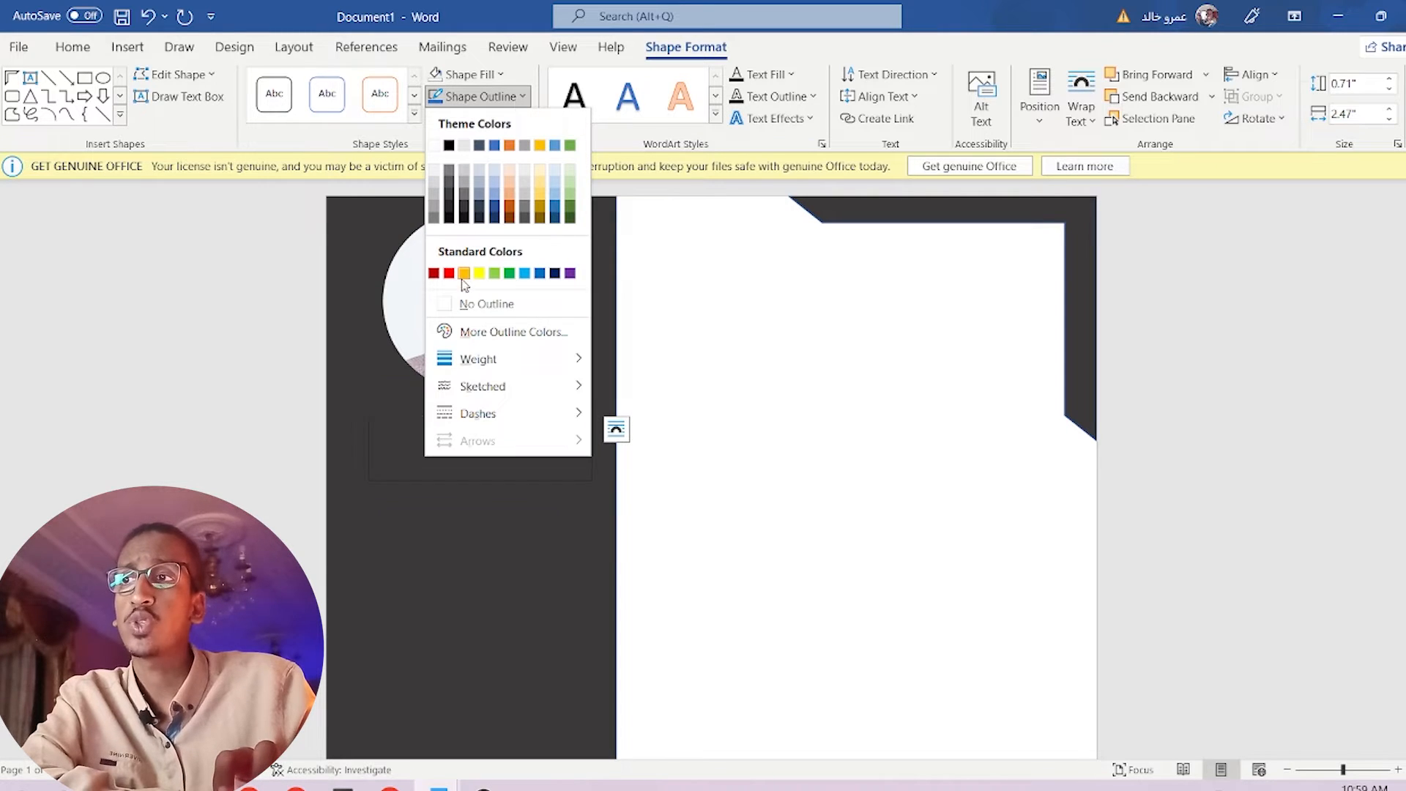
pyautogui.click(476, 305)
pyautogui.click(493, 546)
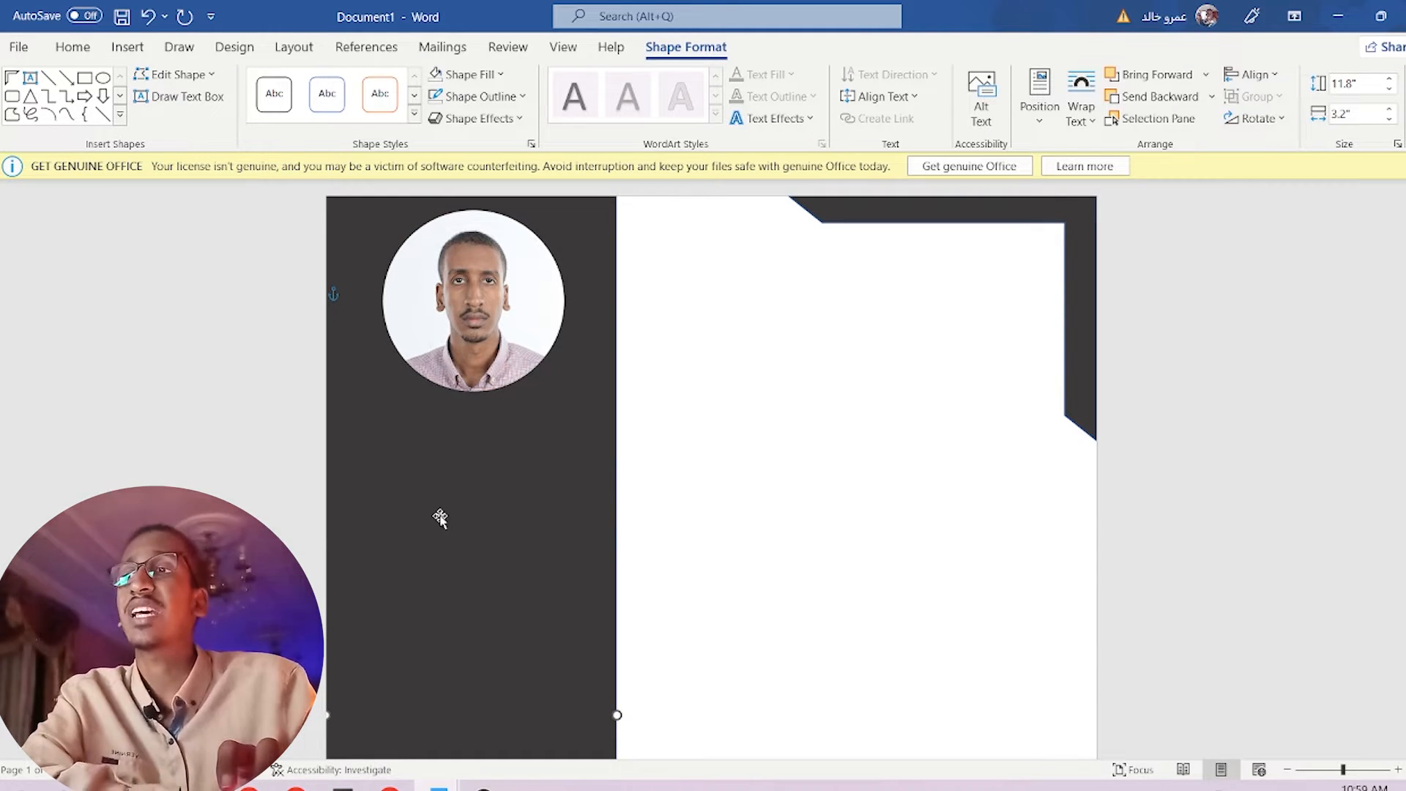
# Enter the person's name in the text box with the first WordArt style.
pyautogui.click(450, 446)
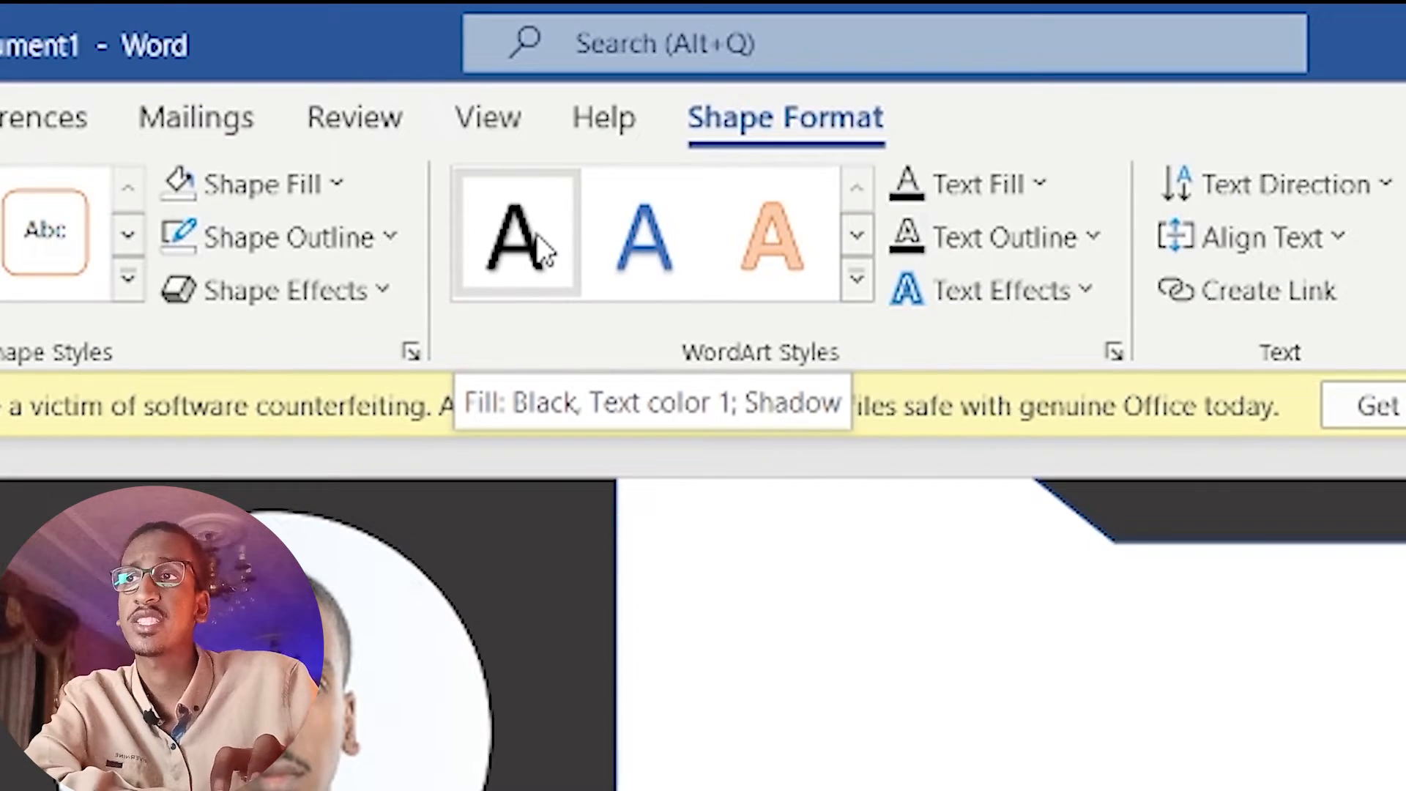
pyautogui.click(538, 244)
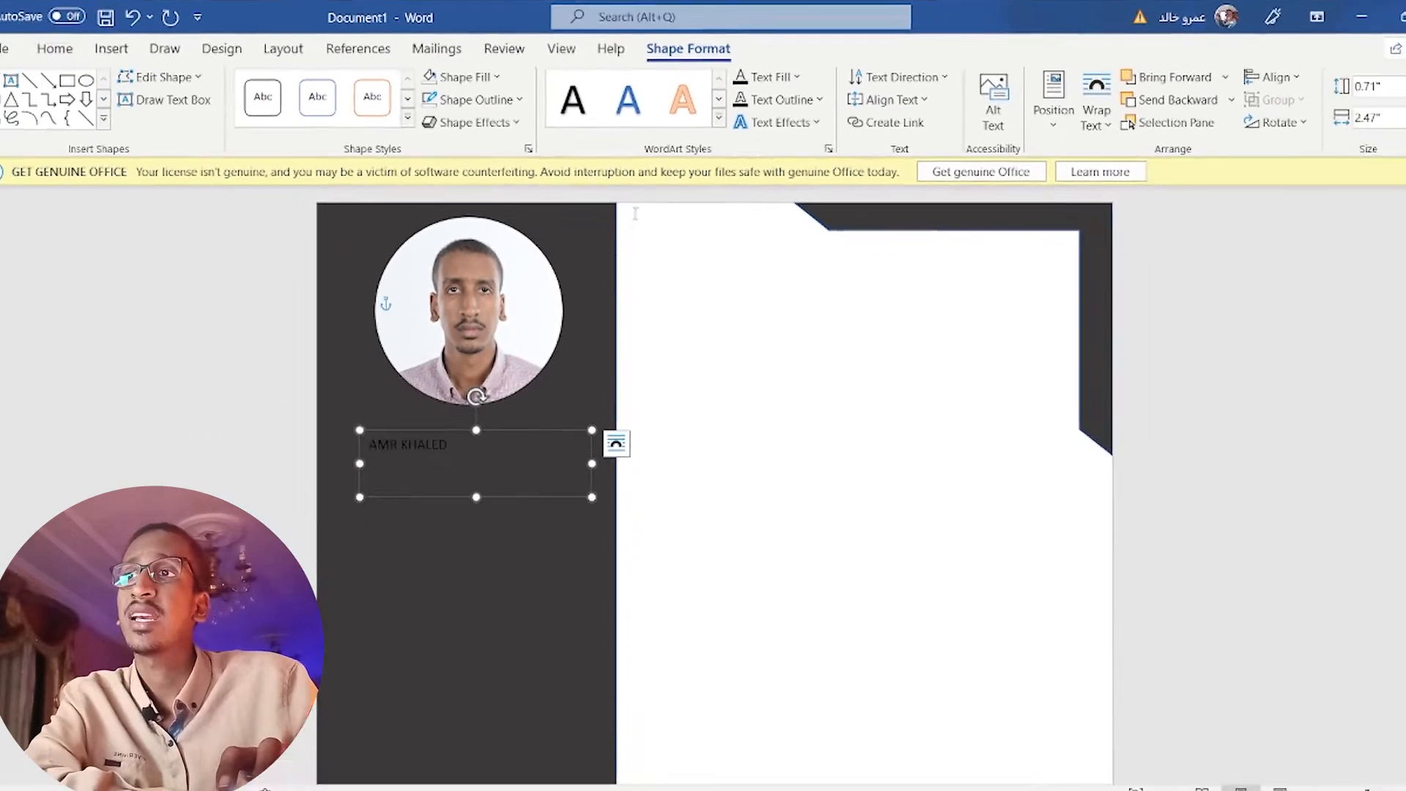
pyautogui.doubleClick(328, 682)
pyautogui.tripleClick(429, 445)
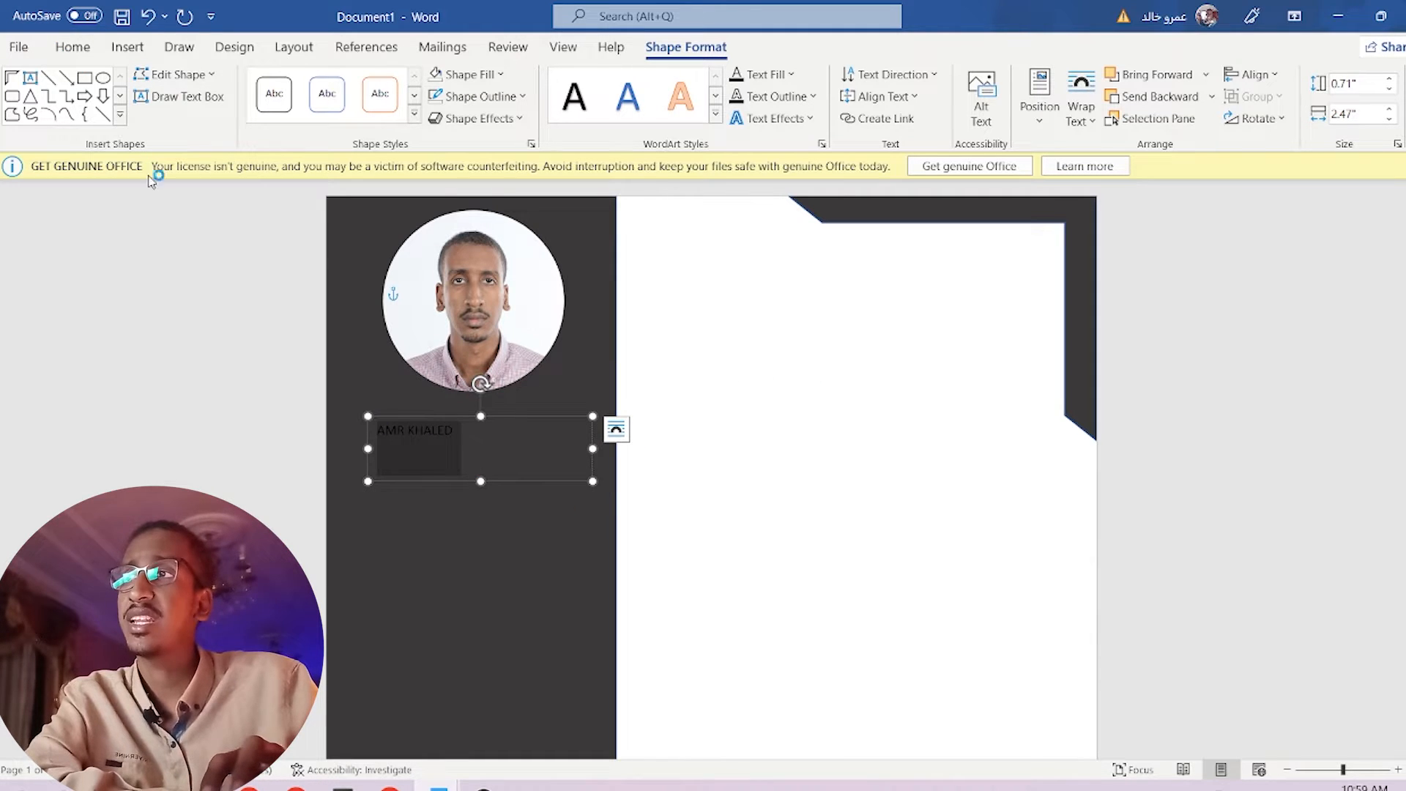
# Centre the name and make it 24 pt white text.
pyautogui.click(74, 48)
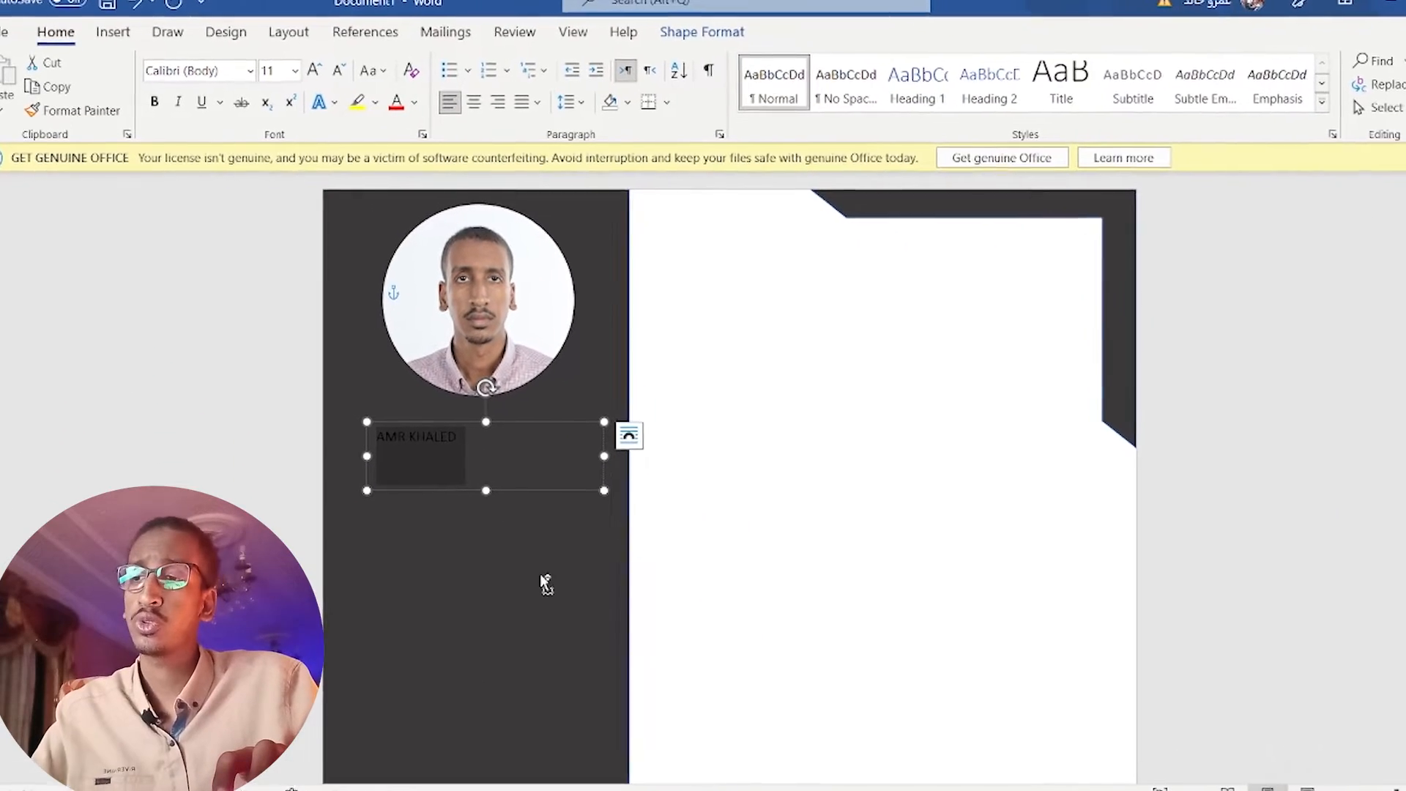
pyautogui.hotkey('ctrl', 'e')
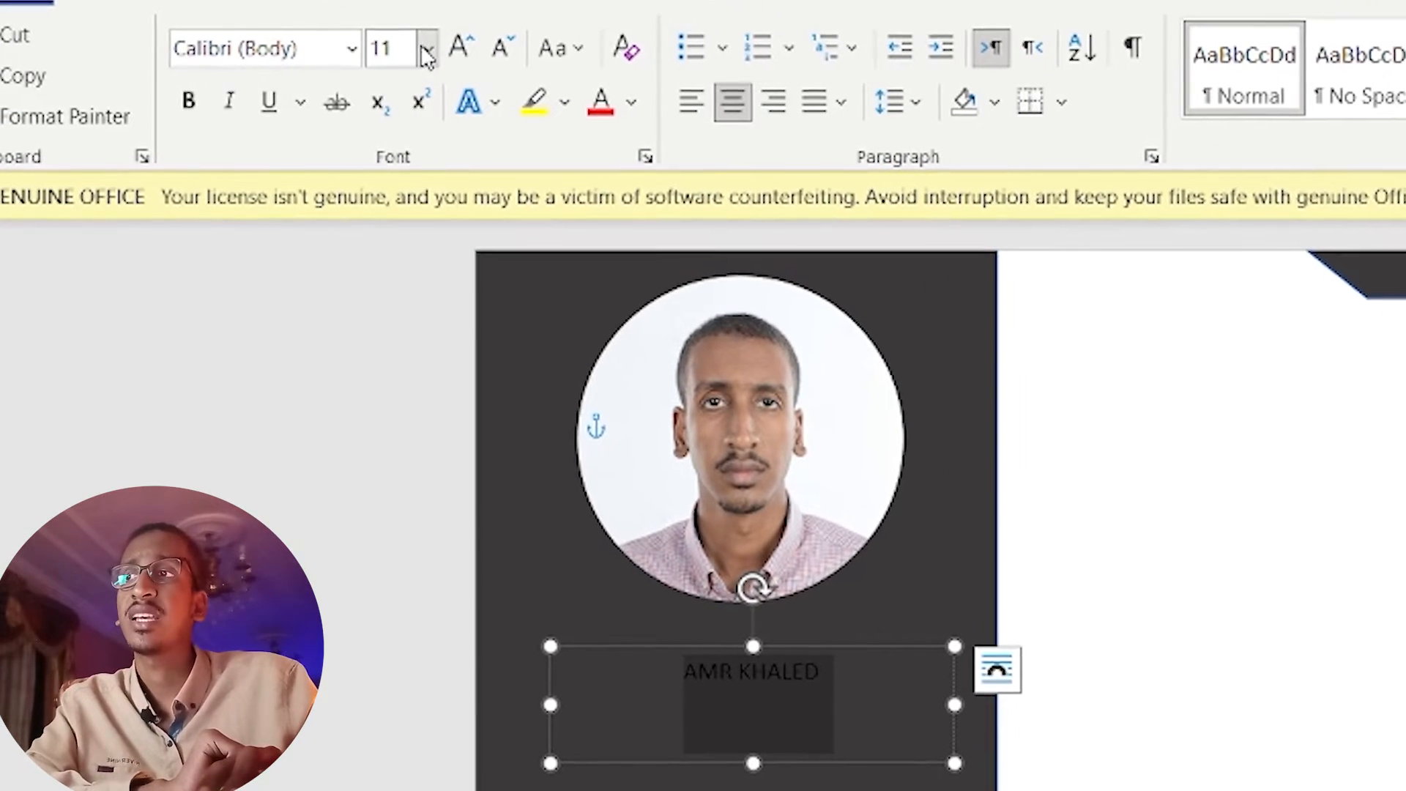
pyautogui.click(436, 50)
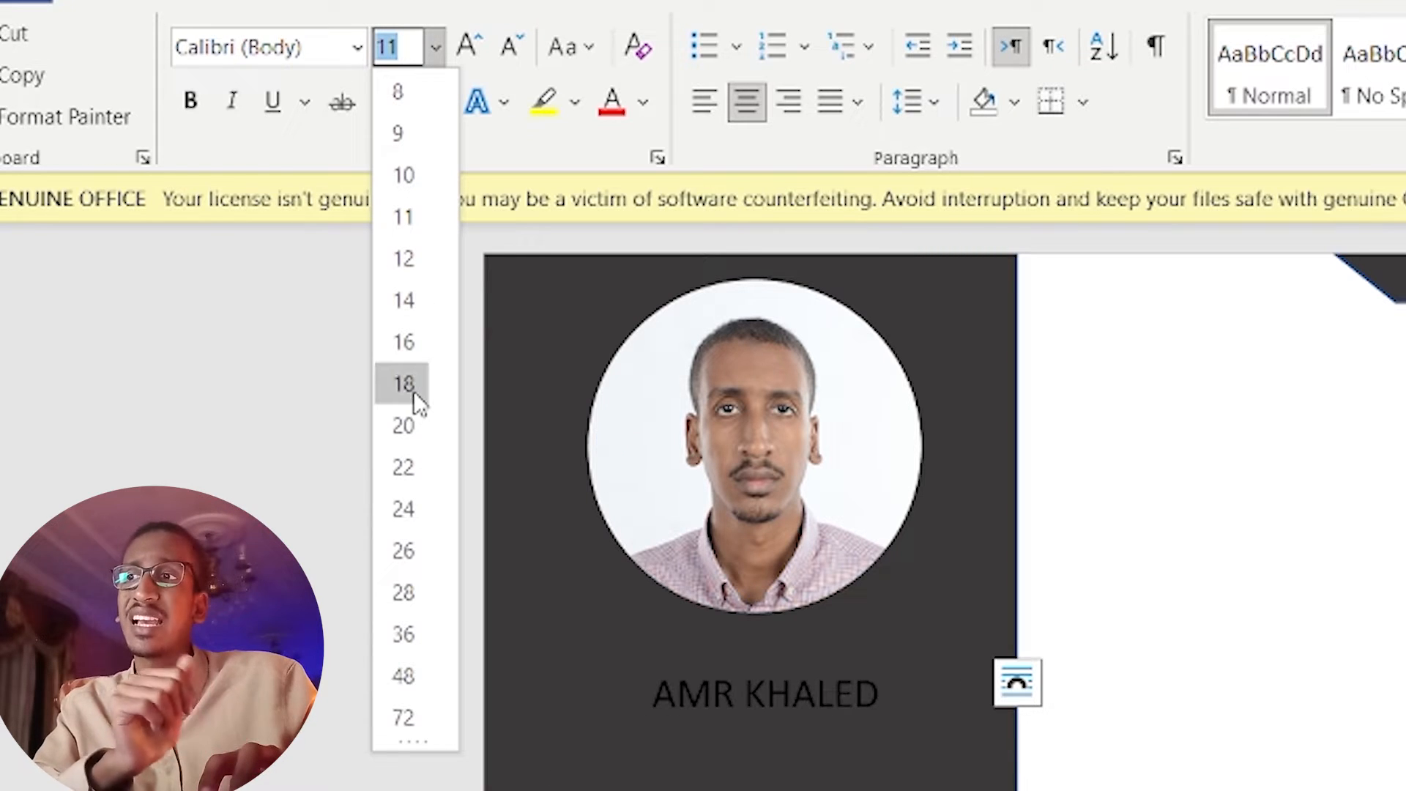
pyautogui.click(404, 509)
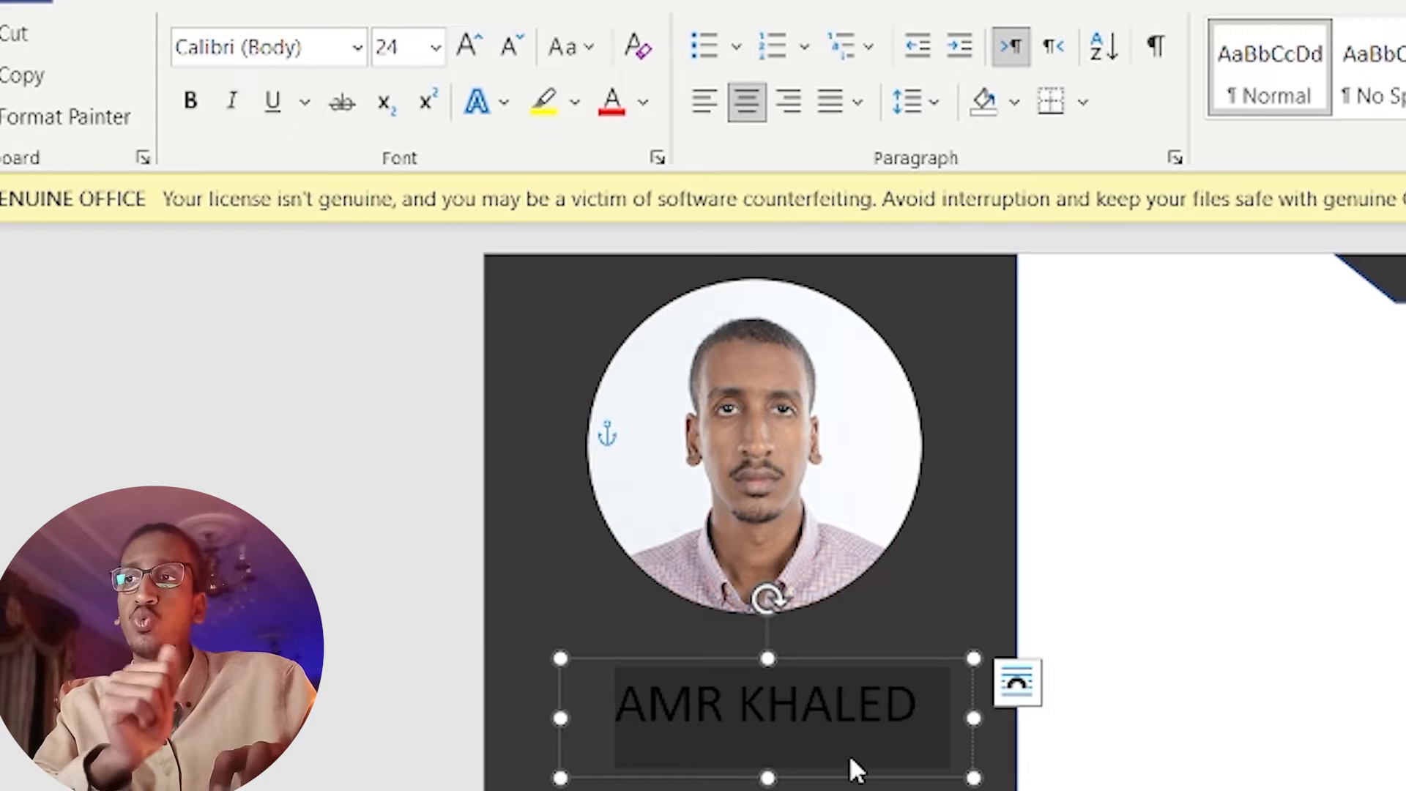
pyautogui.click(647, 105)
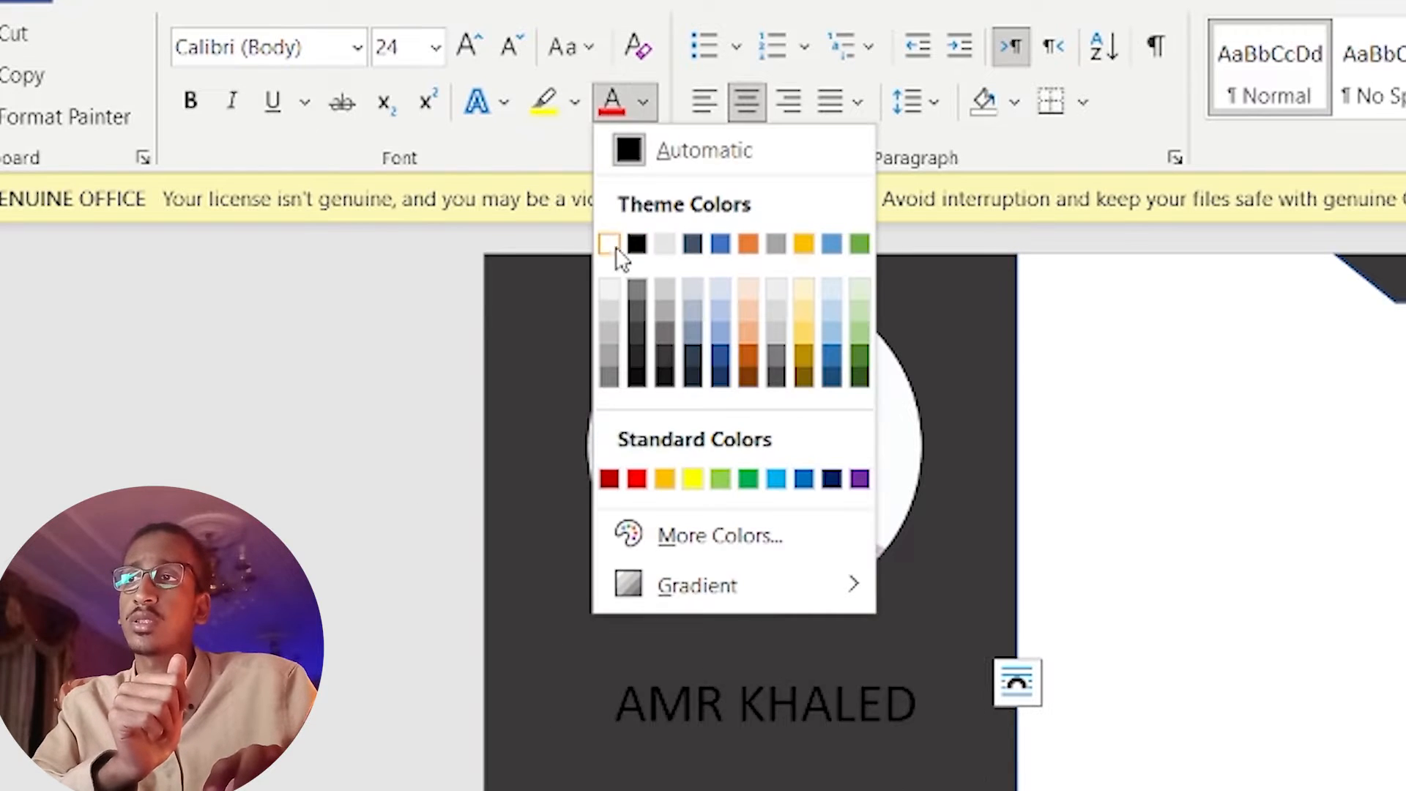
pyautogui.click(616, 244)
pyautogui.click(769, 787)
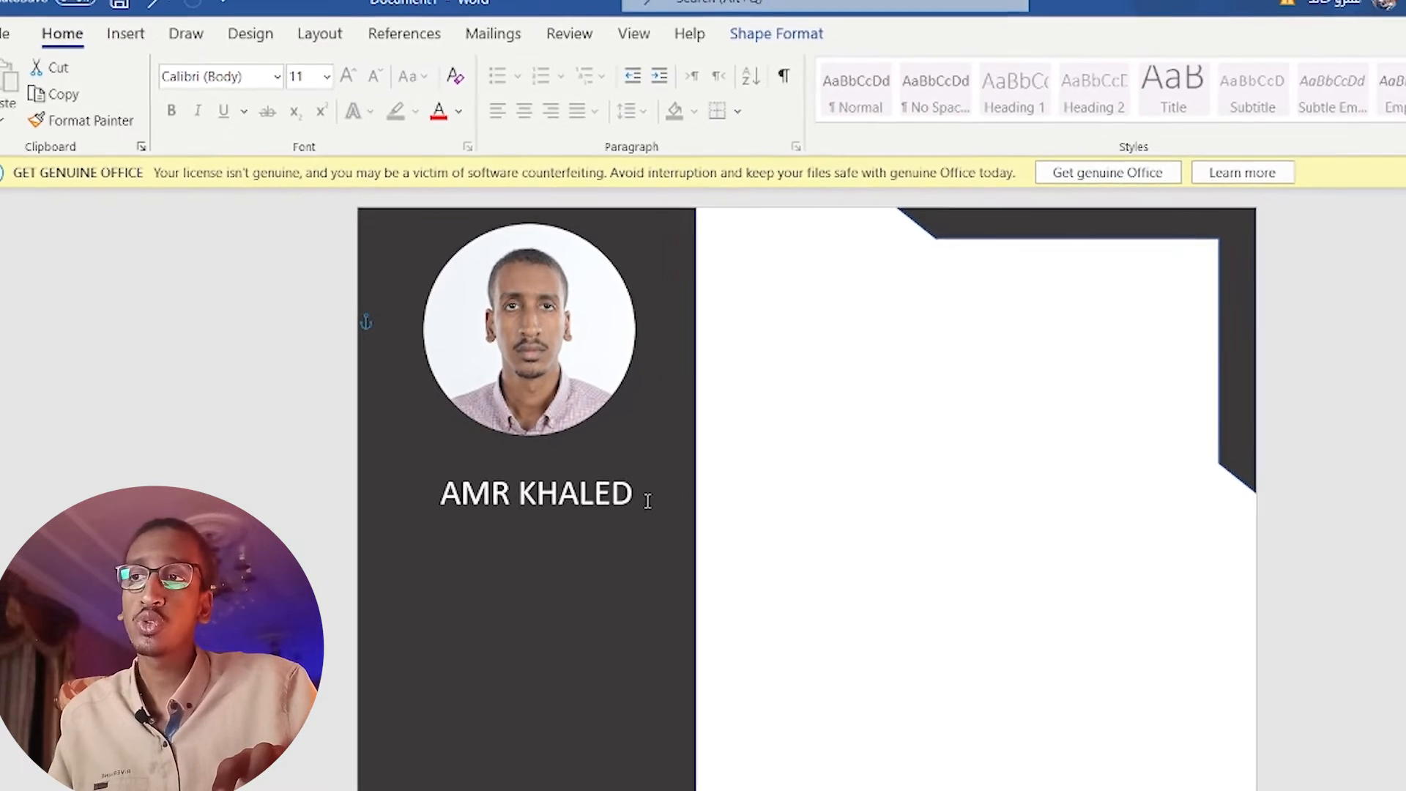
pyautogui.click(825, 661)
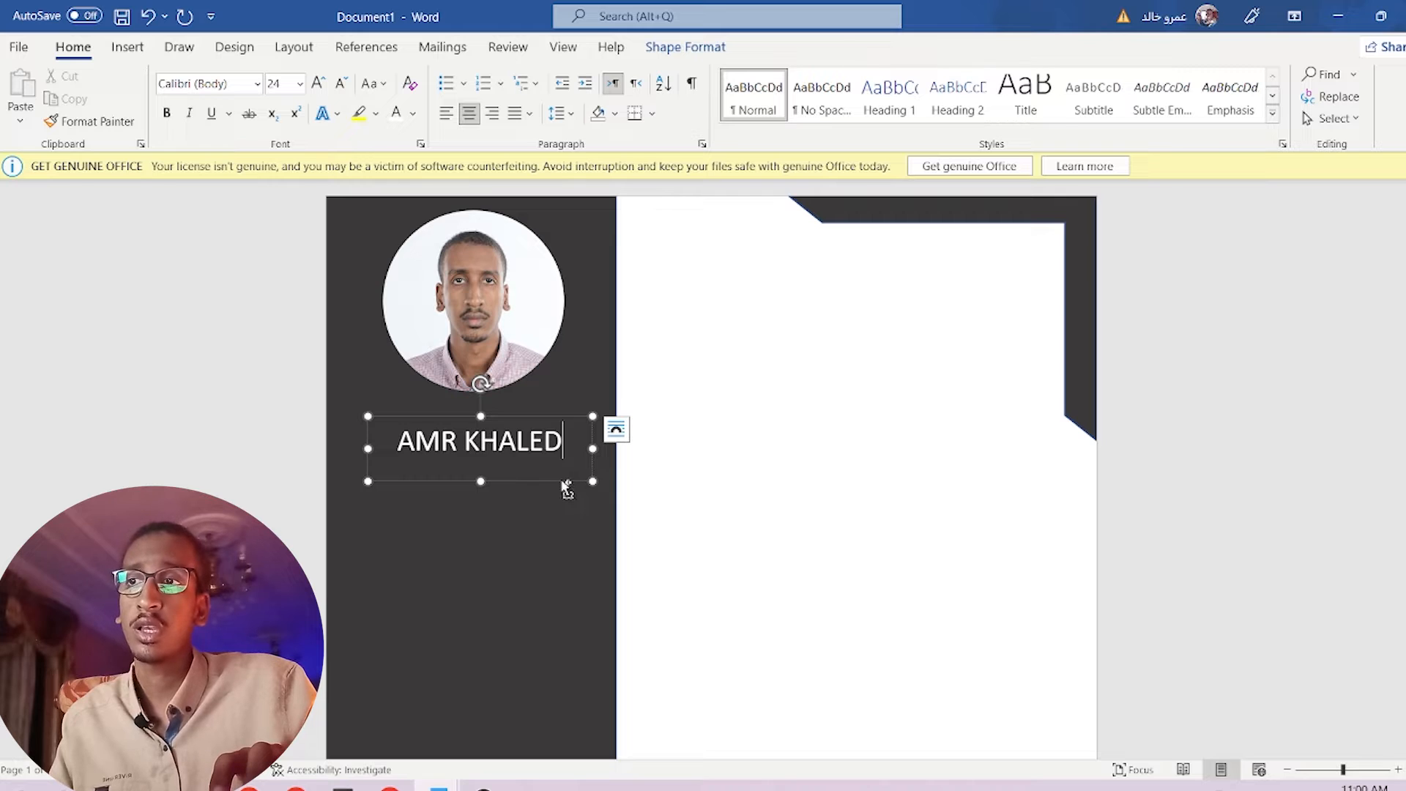
# Duplicate the name text box lower in the sidebar, make it taller, and clear its text.
pyautogui.moveTo(567, 487); pyautogui.dragTo(561, 623)
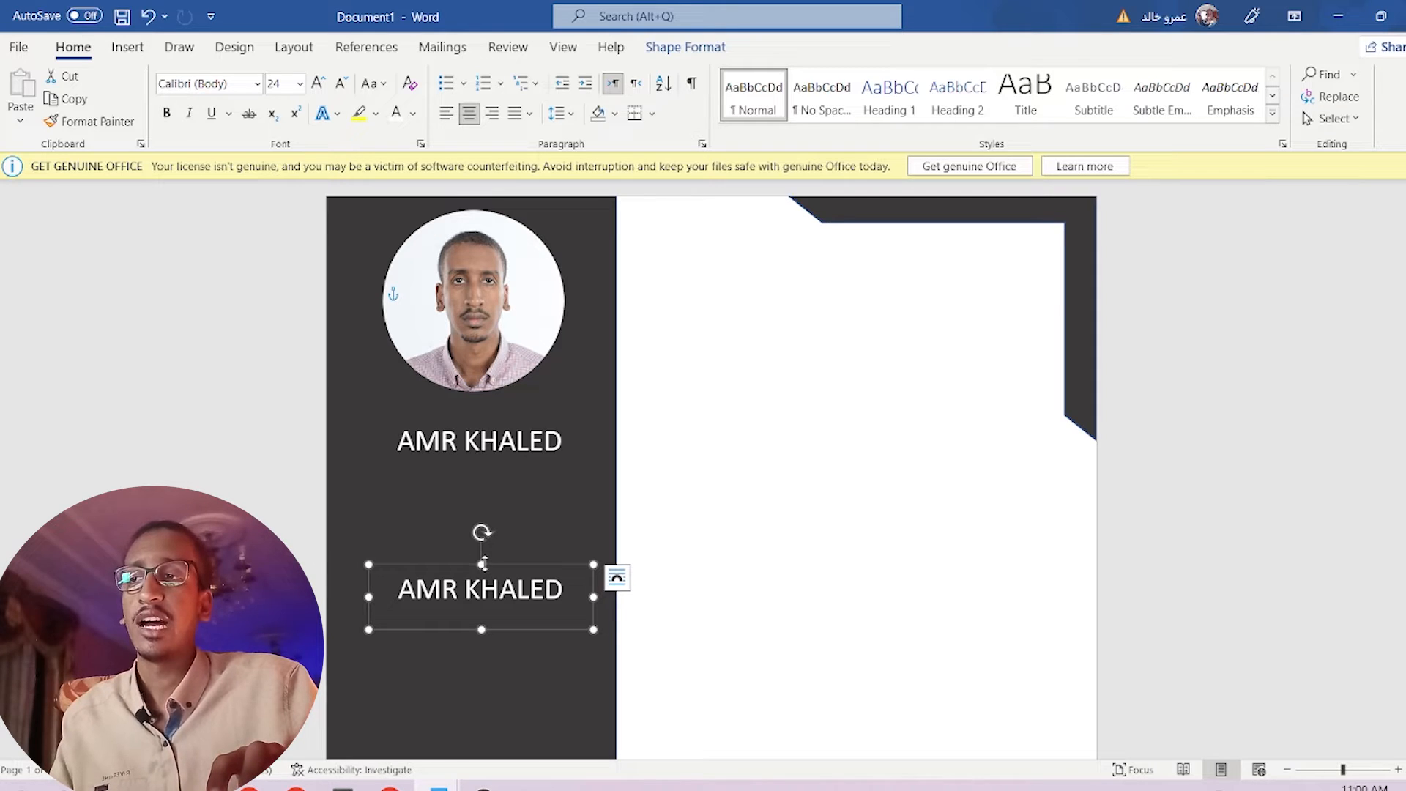
pyautogui.moveTo(482, 562); pyautogui.dragTo(491, 501)
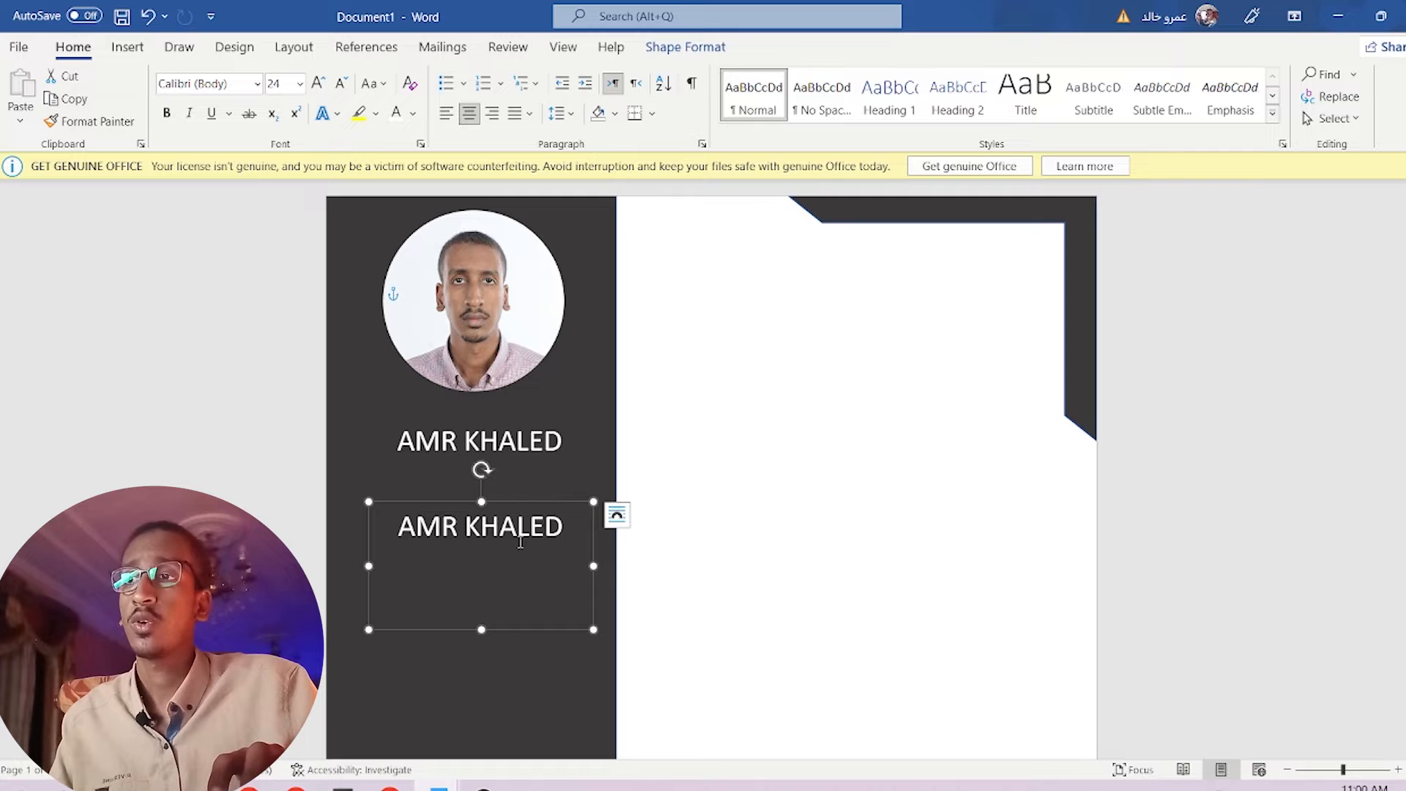
pyautogui.click(523, 542)
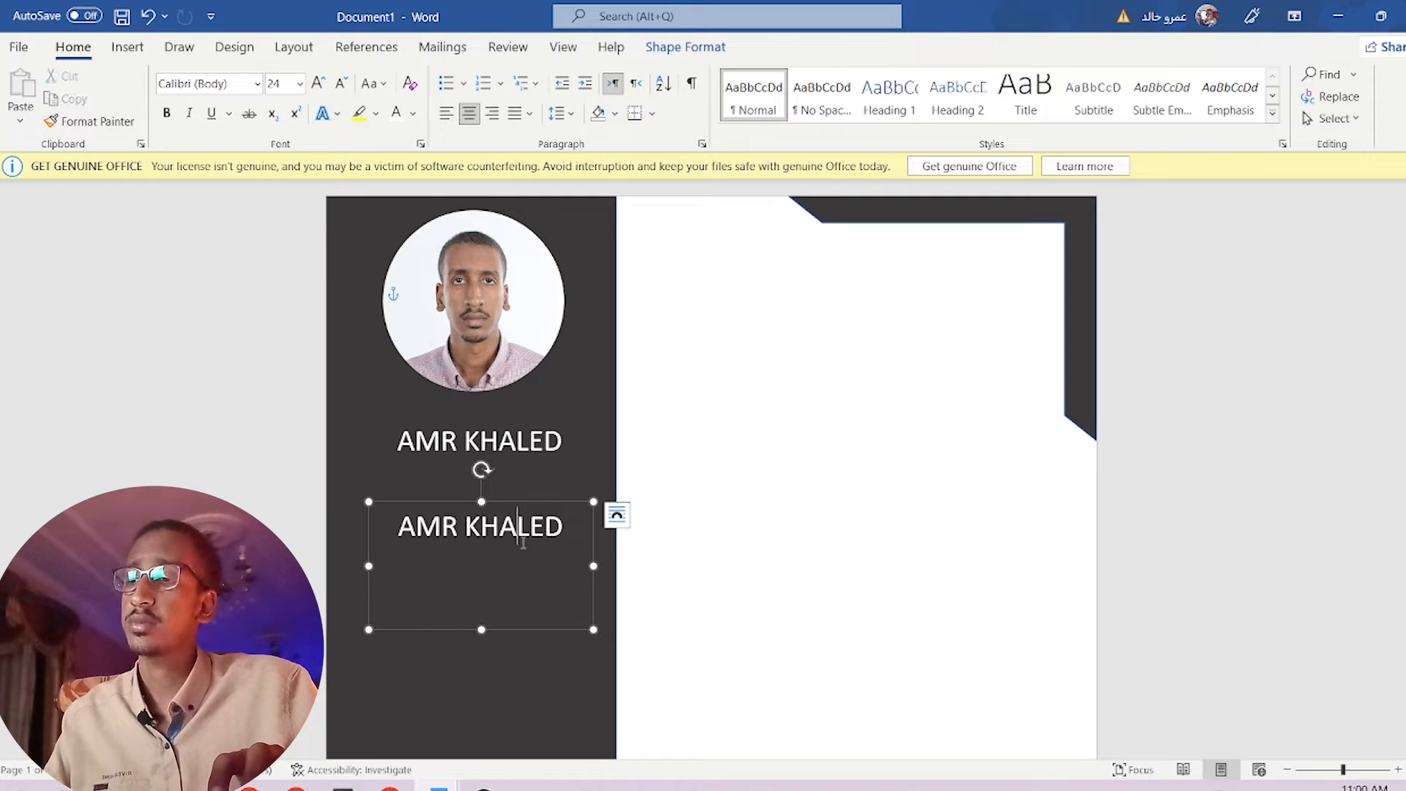
pyautogui.hotkey('ctrl', 'a')
pyautogui.press('BackSpace')
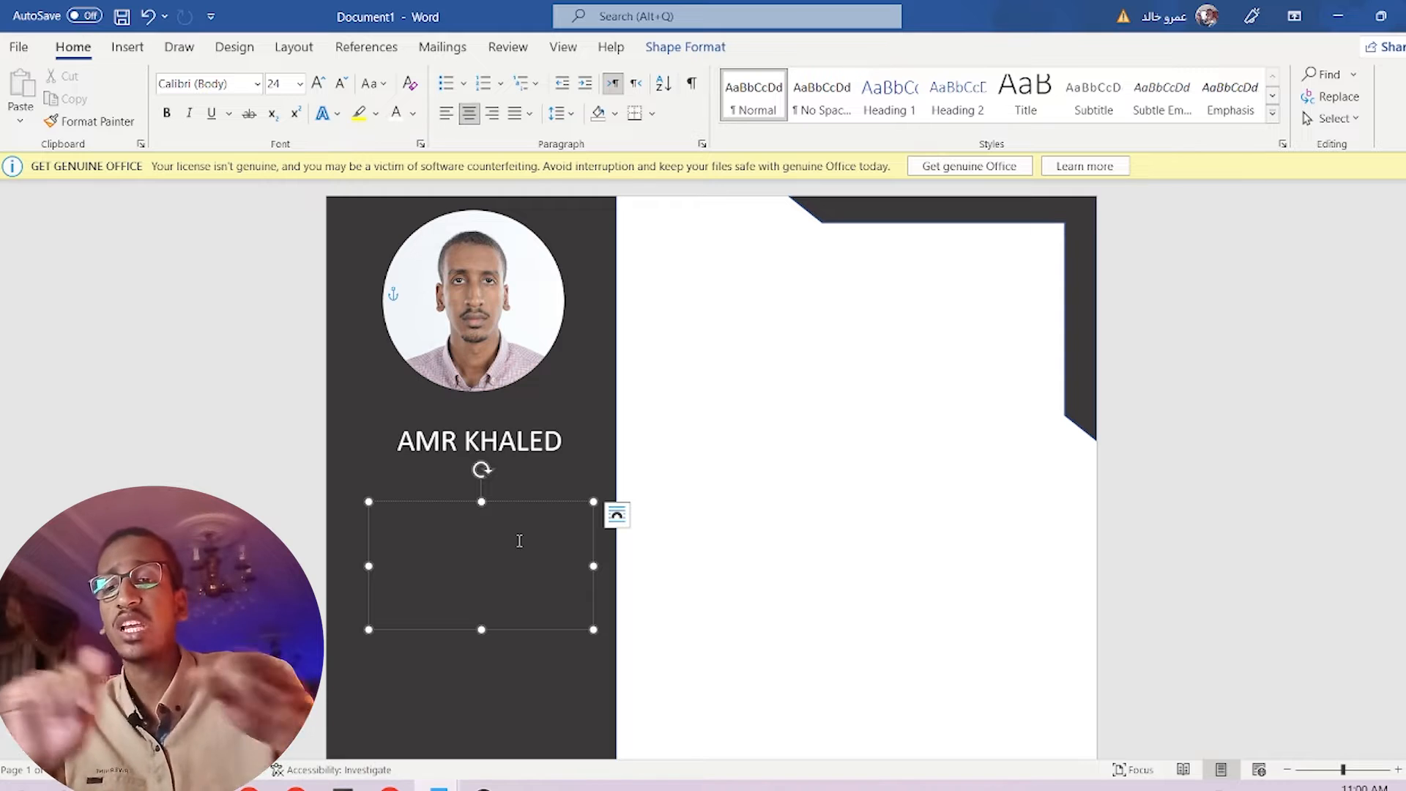
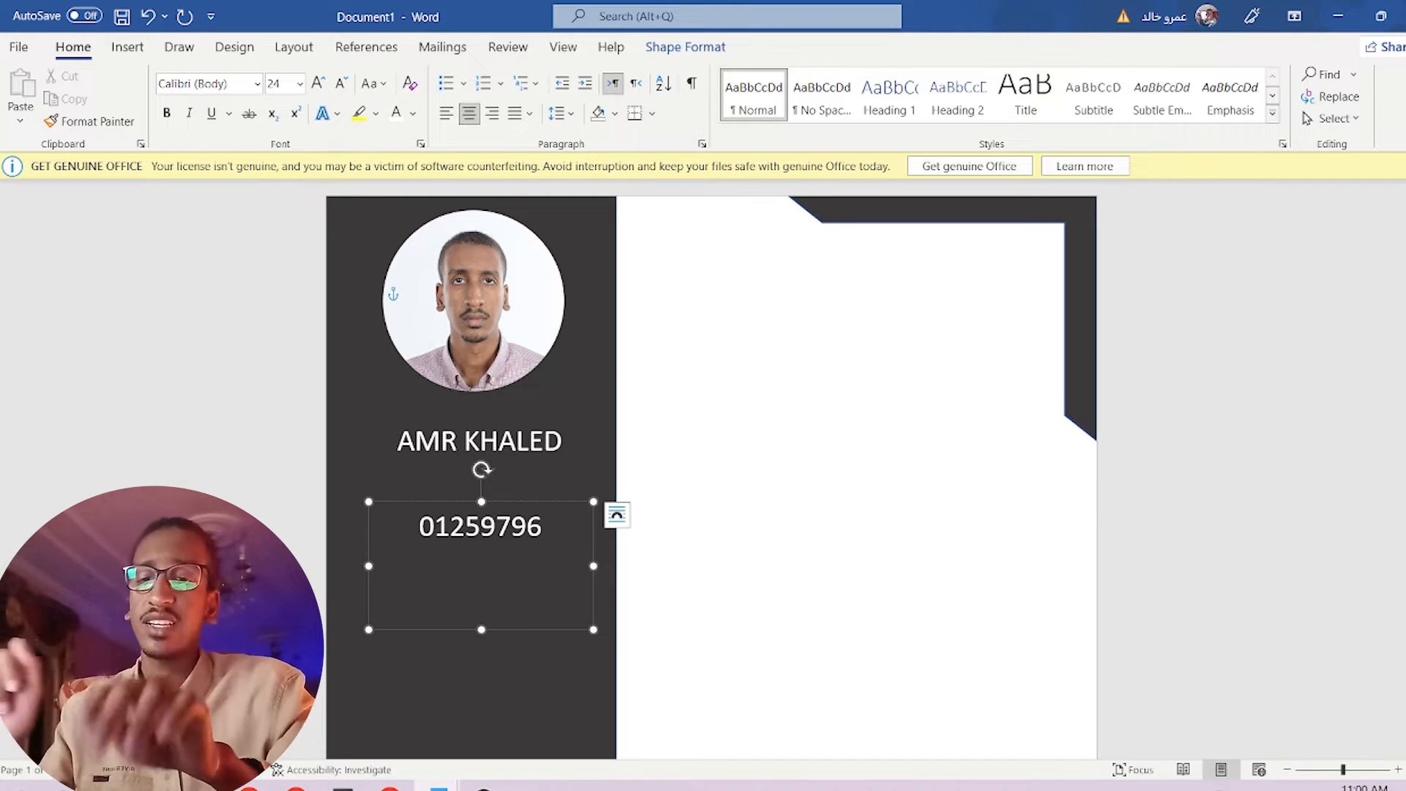
# Type the phone number and e-mail address, undoing the e-mail's automatic hyperlink.
pyautogui.press('Return')
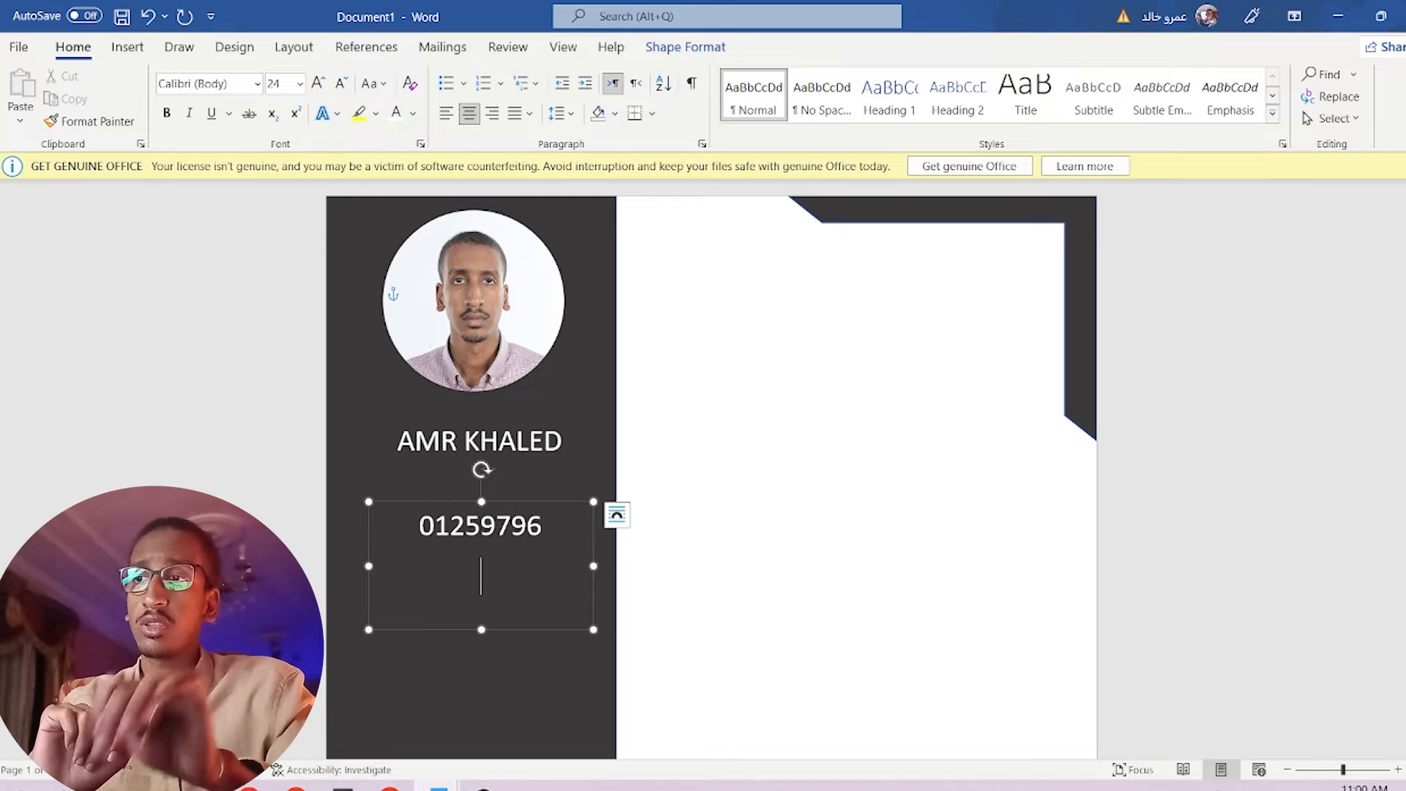
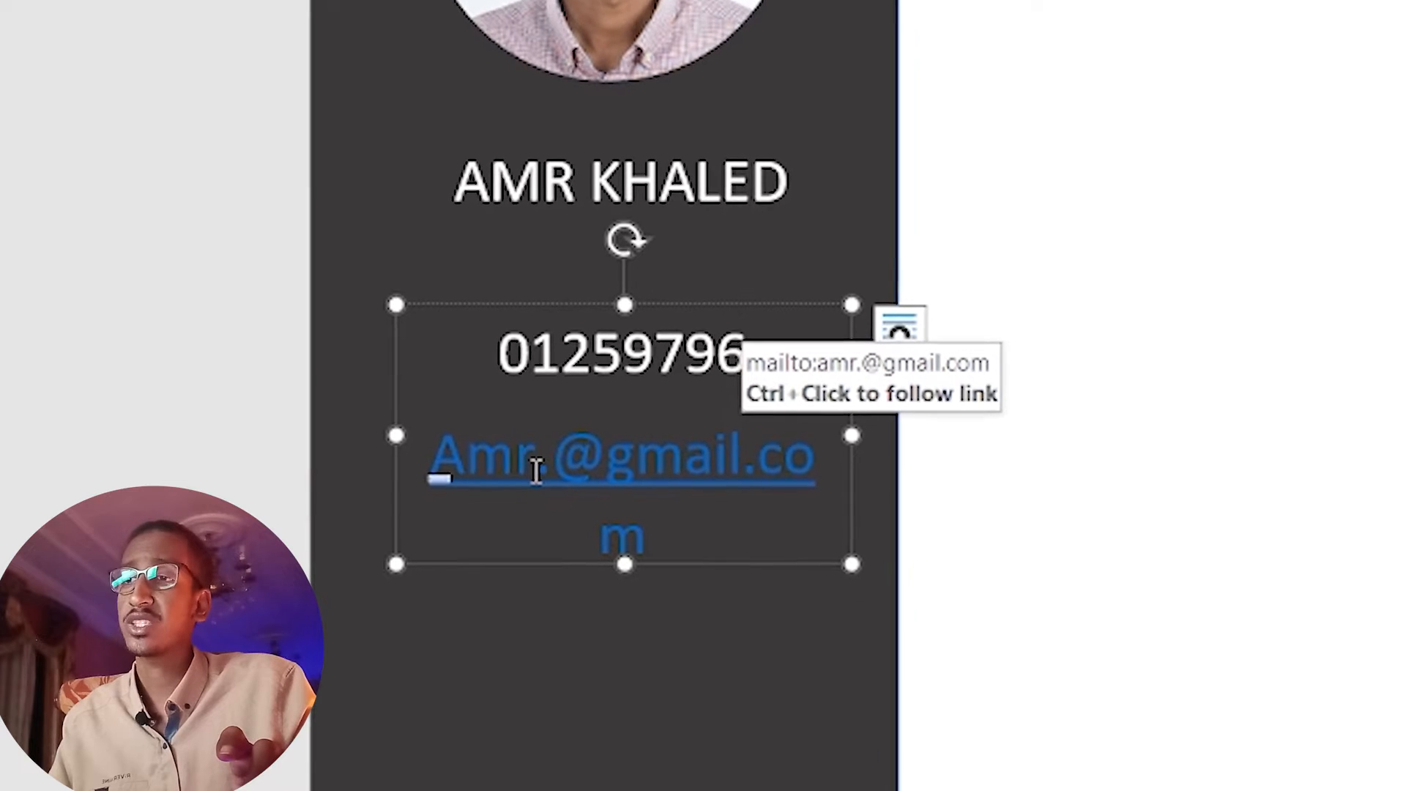
pyautogui.press('ctrl')
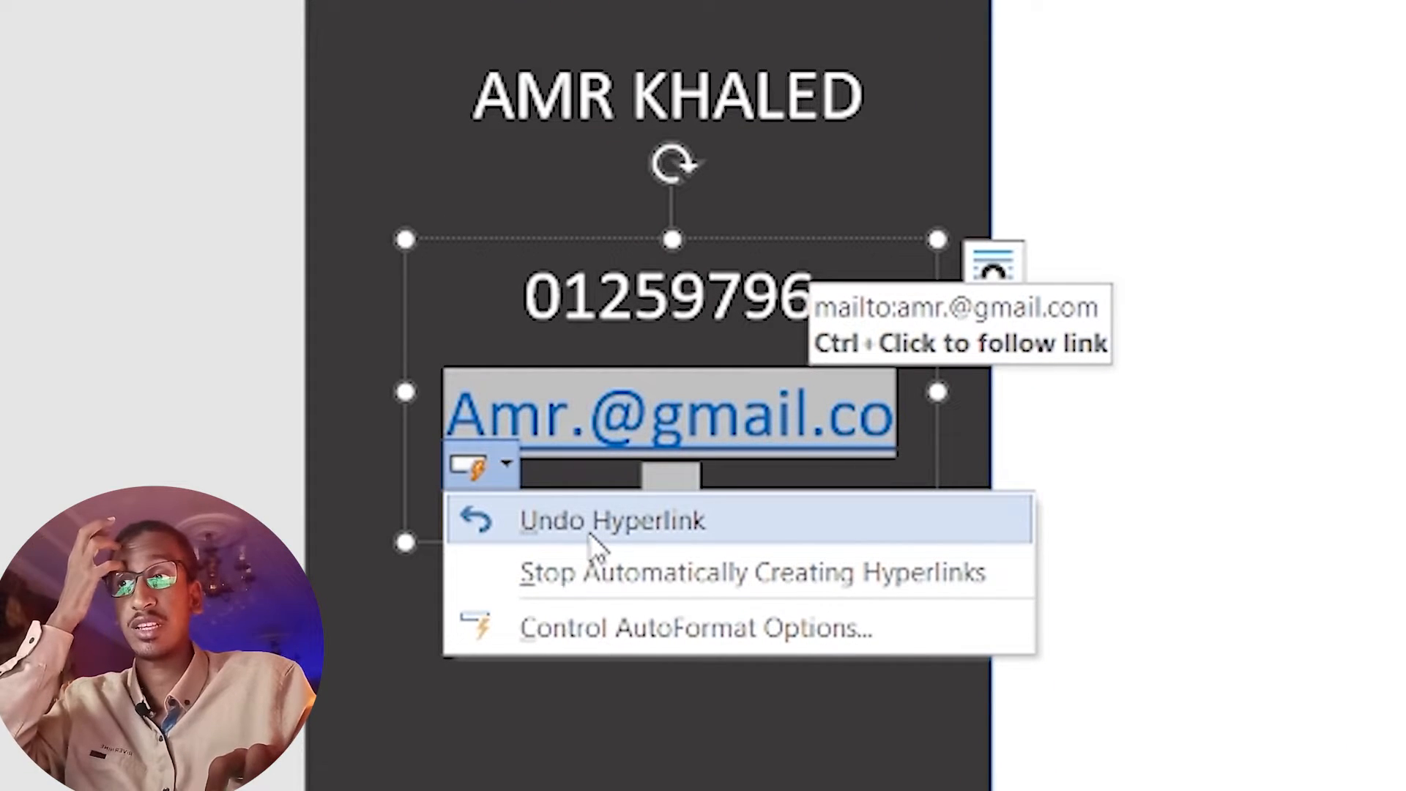
pyautogui.click(588, 533)
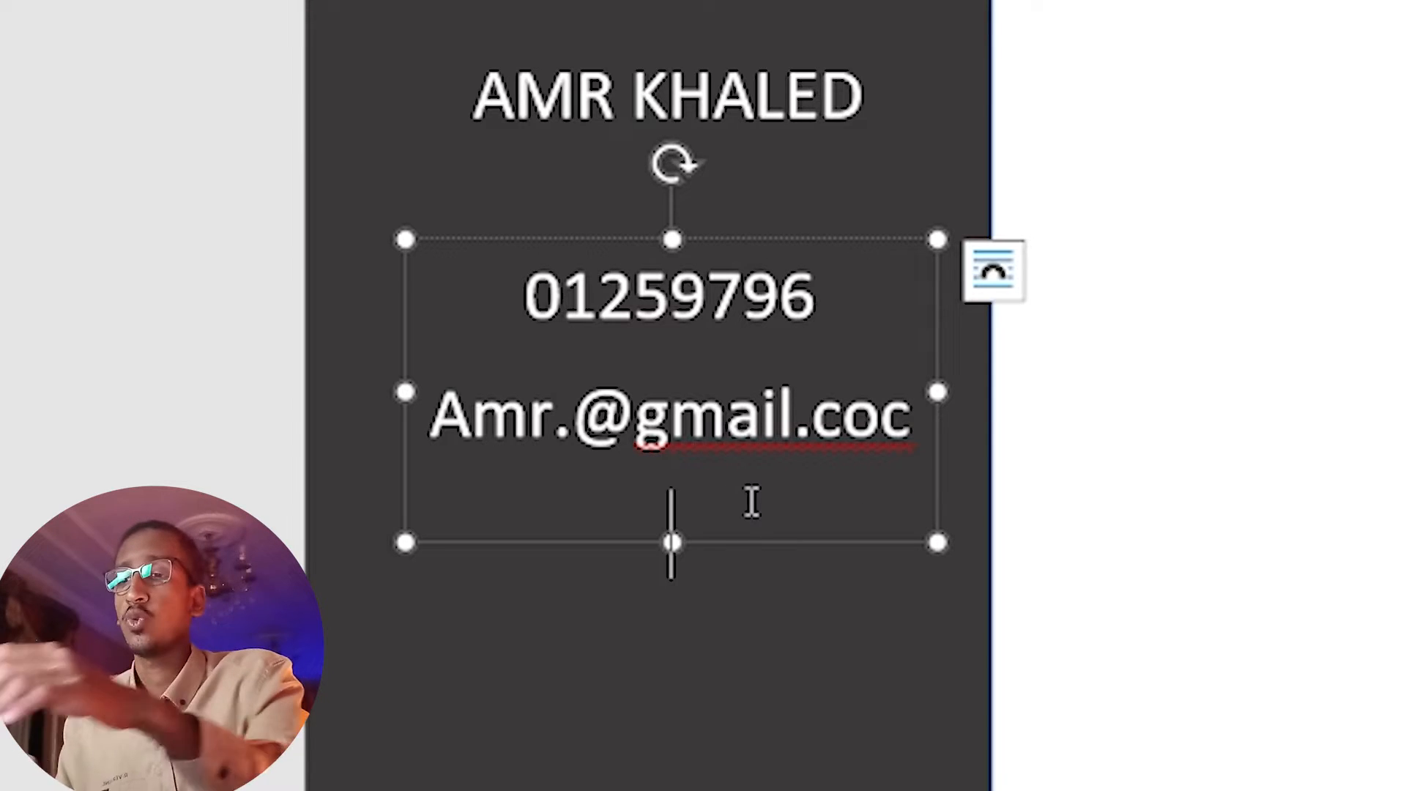
# Add the city and country line, enlarge the contact box, and select all its text.
pyautogui.write('ogypt')
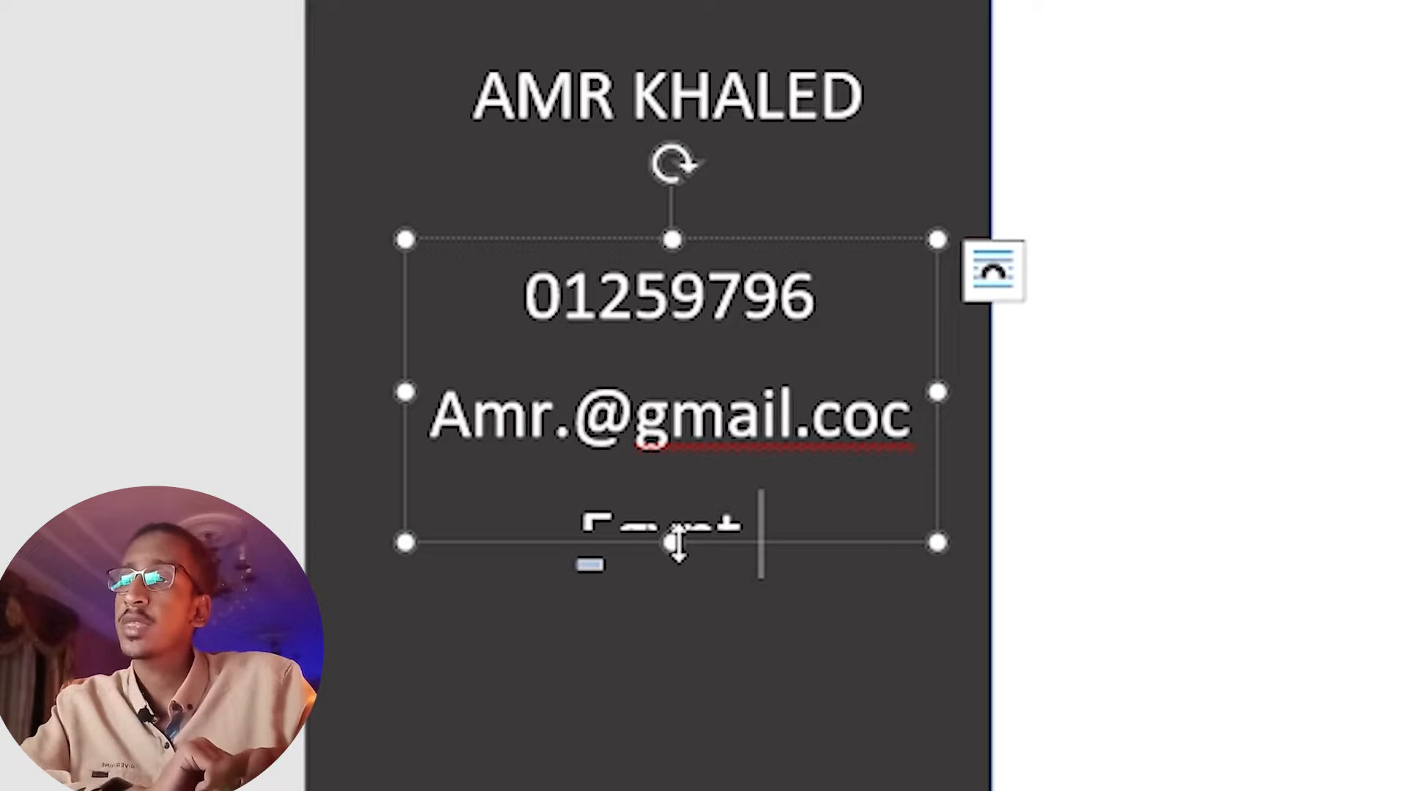
pyautogui.moveTo(677, 543); pyautogui.dragTo(684, 725)
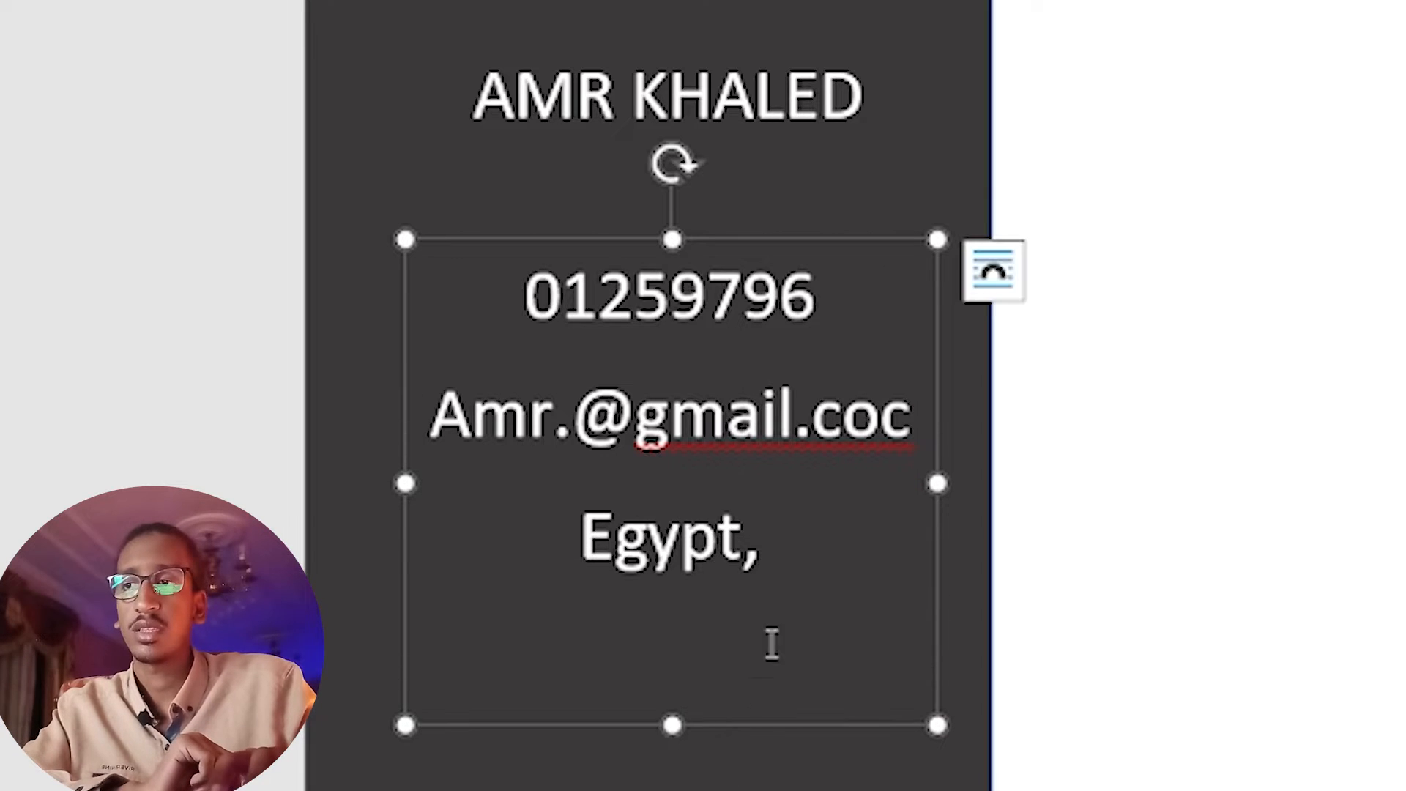
pyautogui.write('ca')
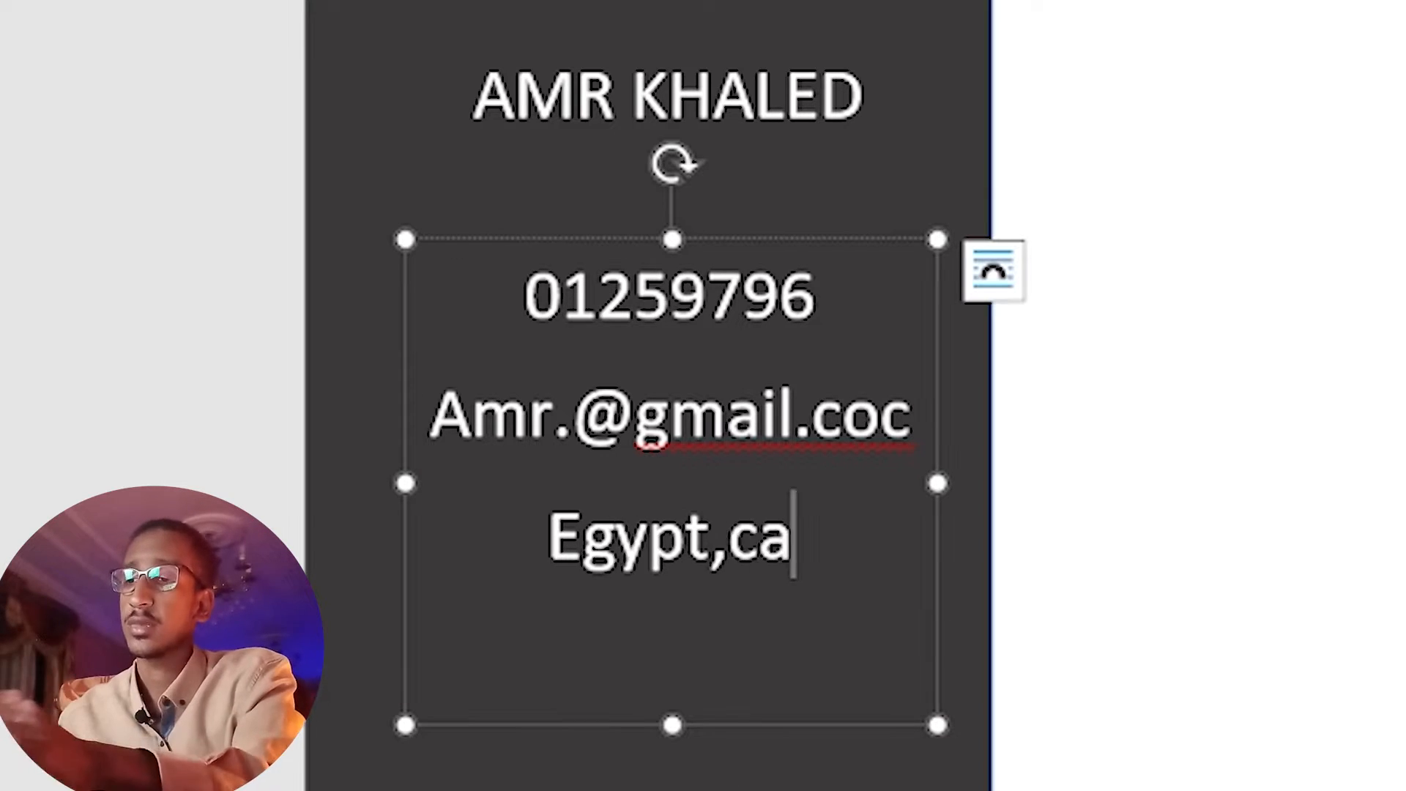
pyautogui.write('iro')
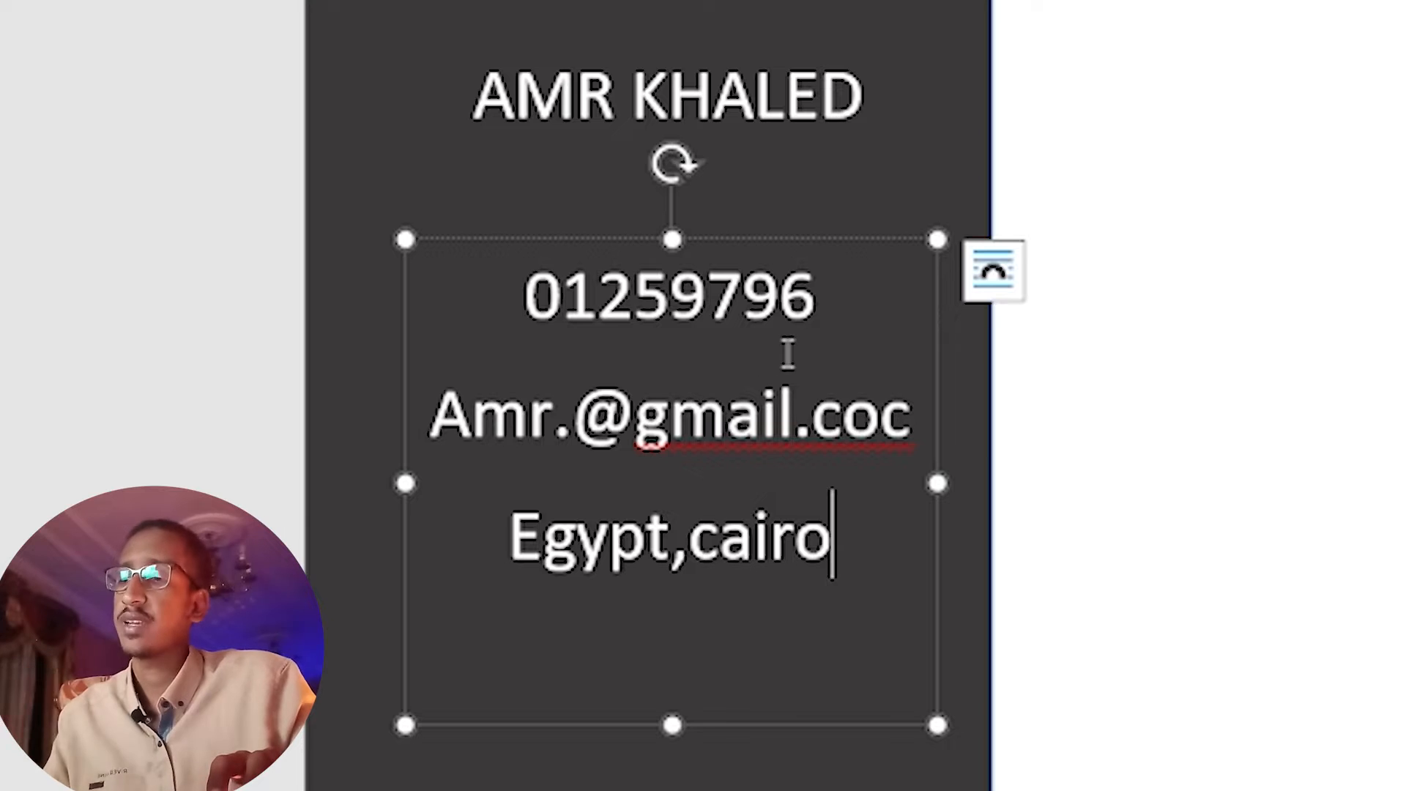
pyautogui.click(833, 344)
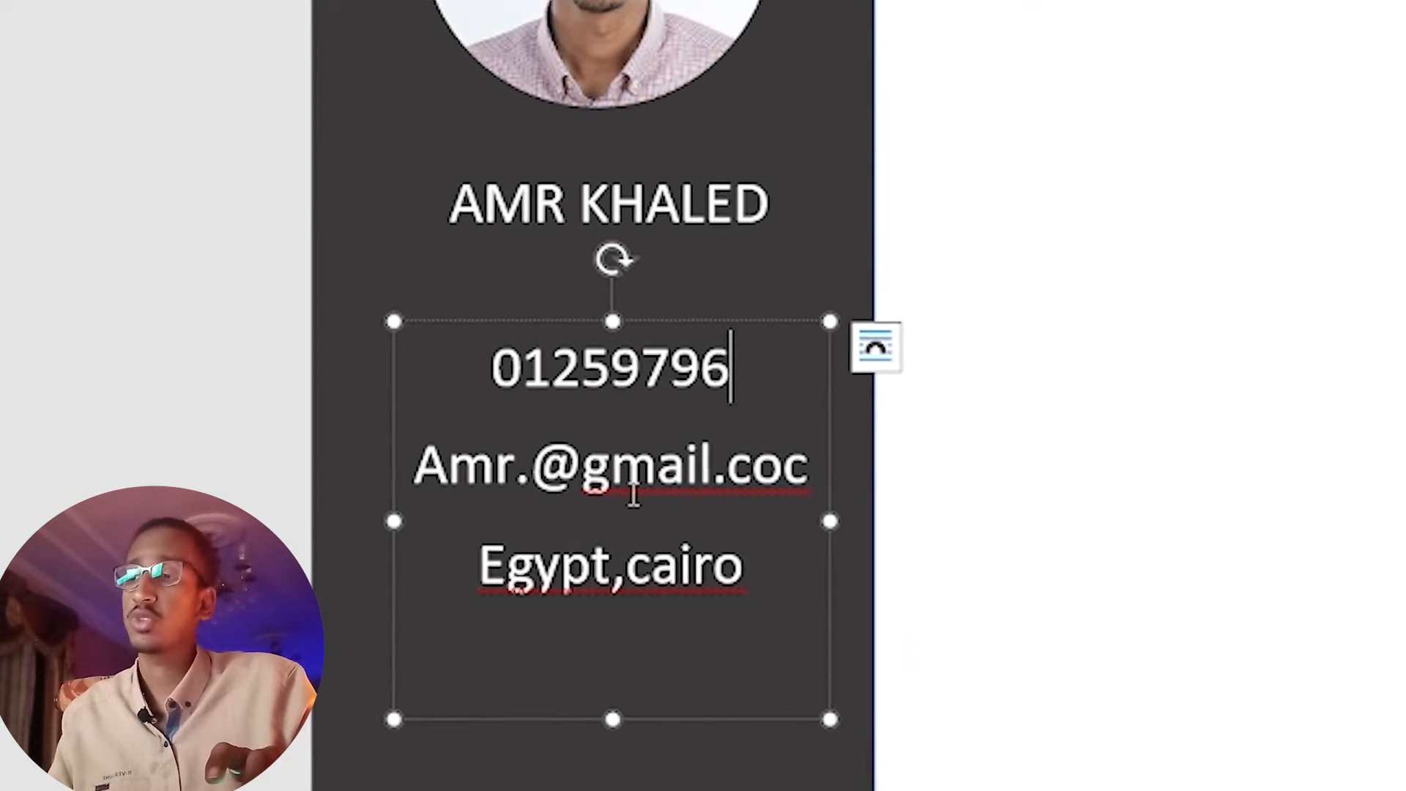
pyautogui.hotkey('ctrl', 'a')
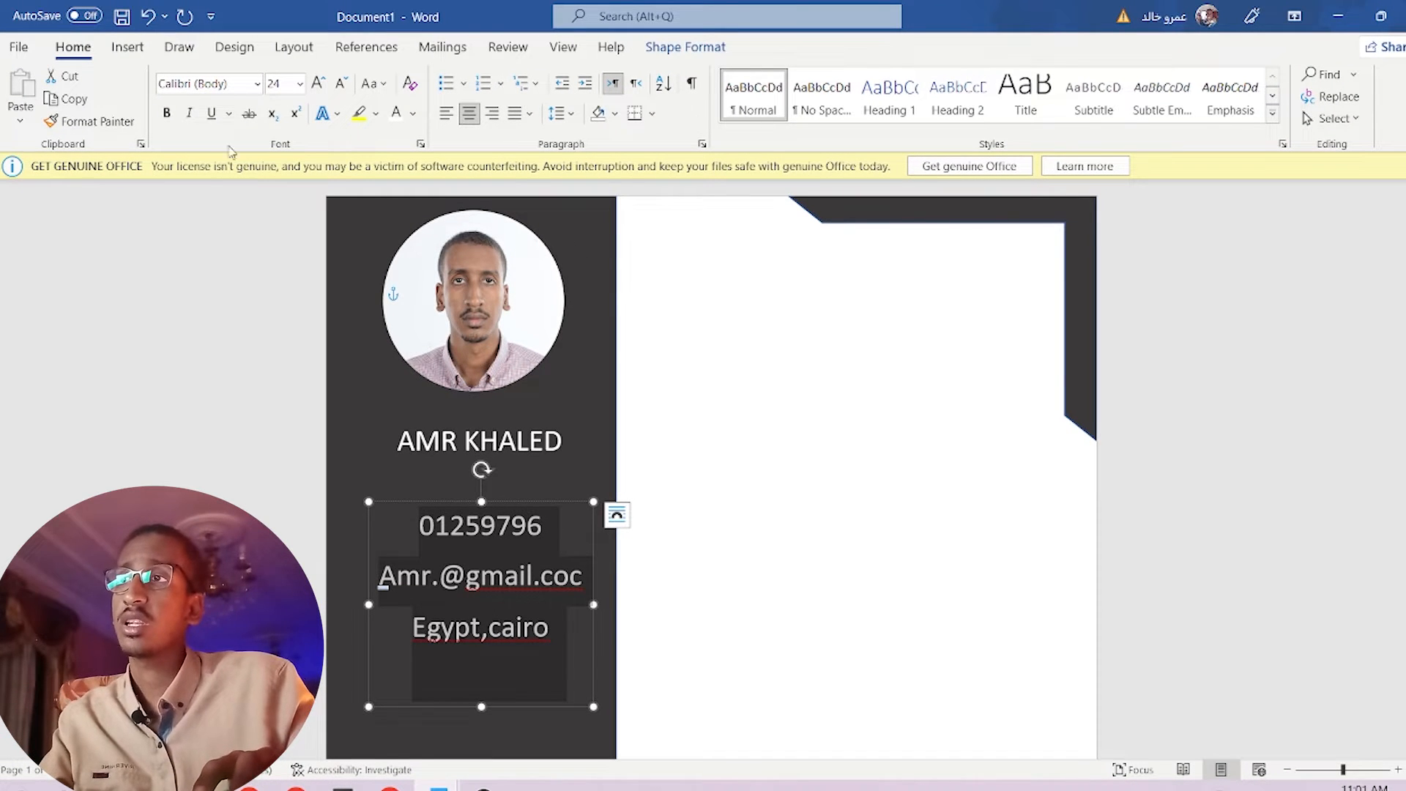
# Set the contact text to 14 pt, shorten its box to fit, and nudge it right.
pyautogui.click(300, 84)
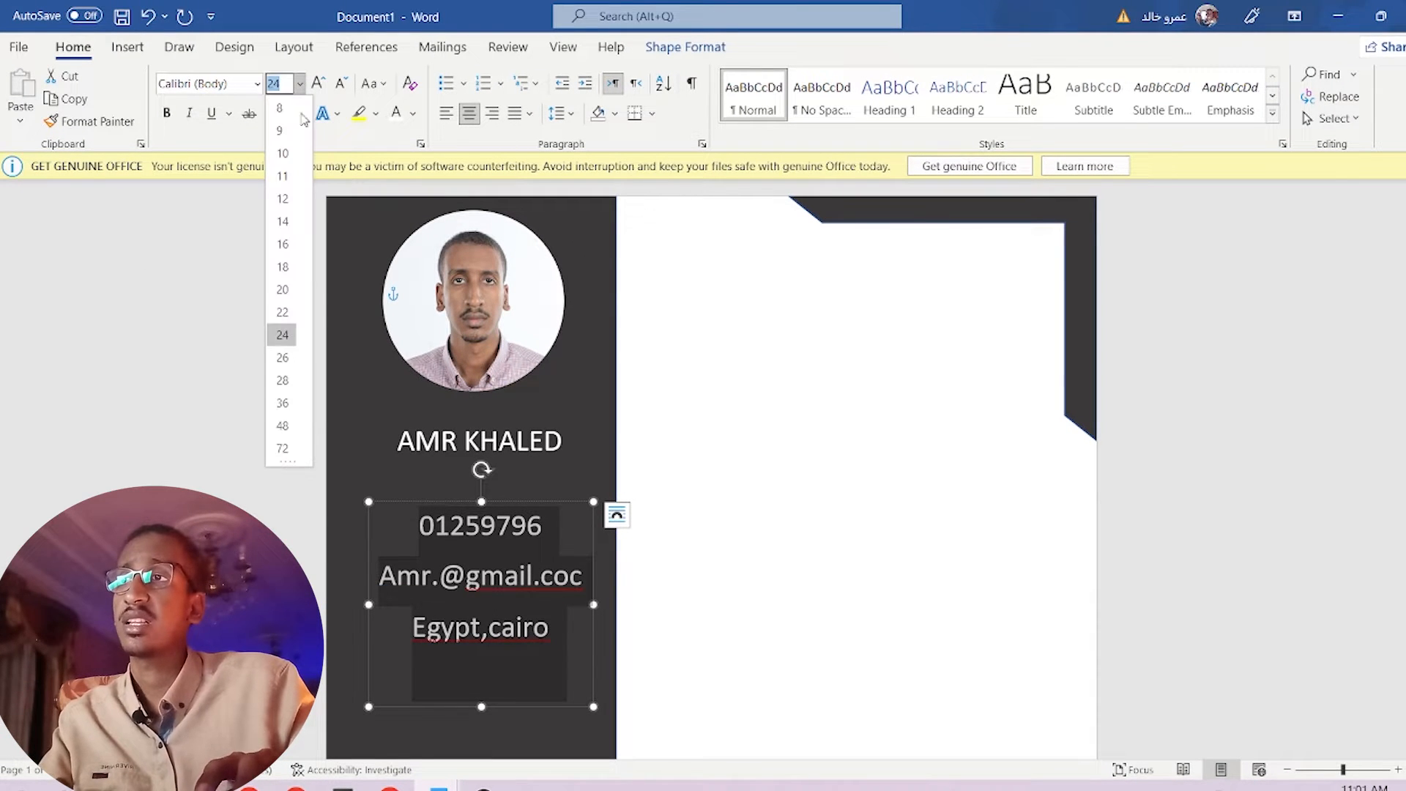
pyautogui.click(285, 221)
pyautogui.click(553, 616)
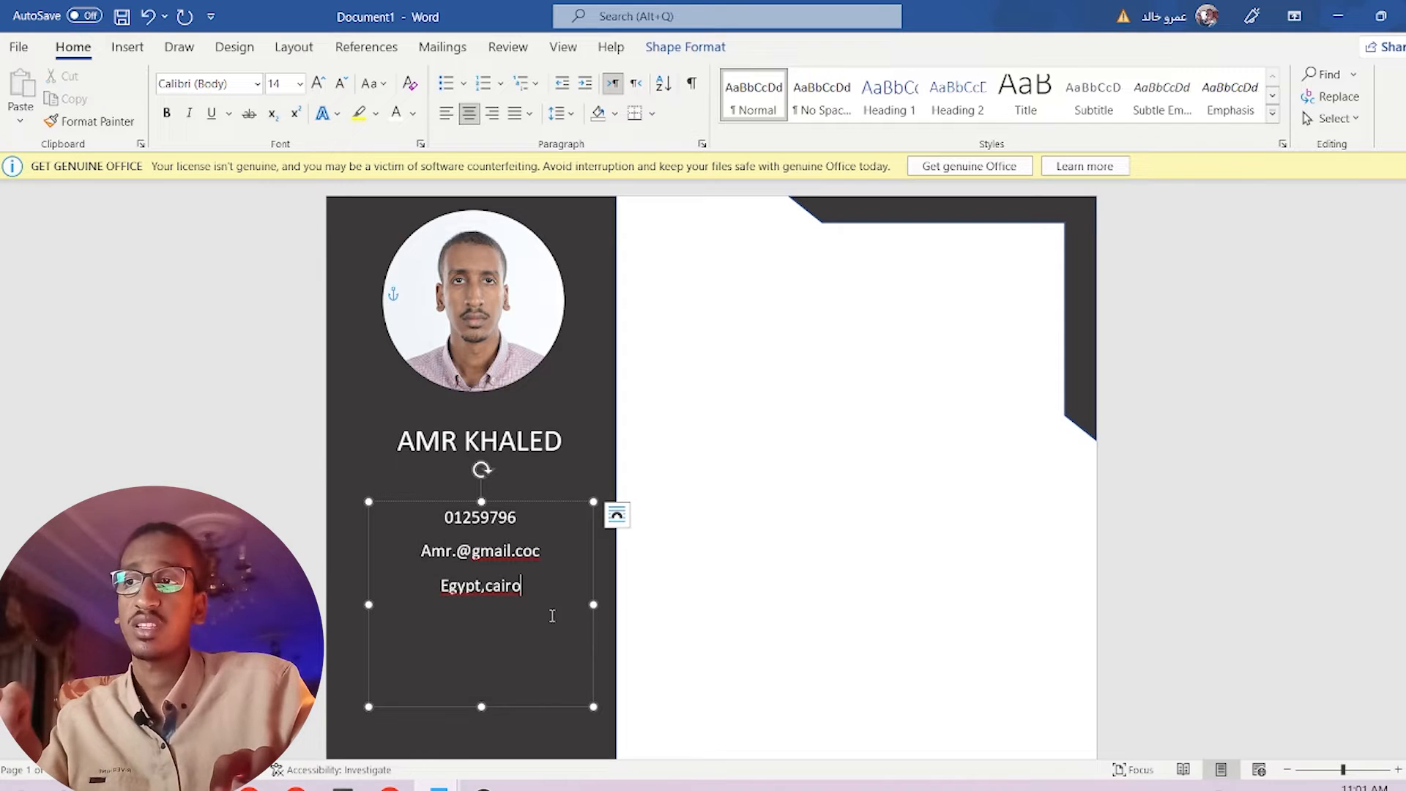
pyautogui.moveTo(483, 703); pyautogui.dragTo(483, 633)
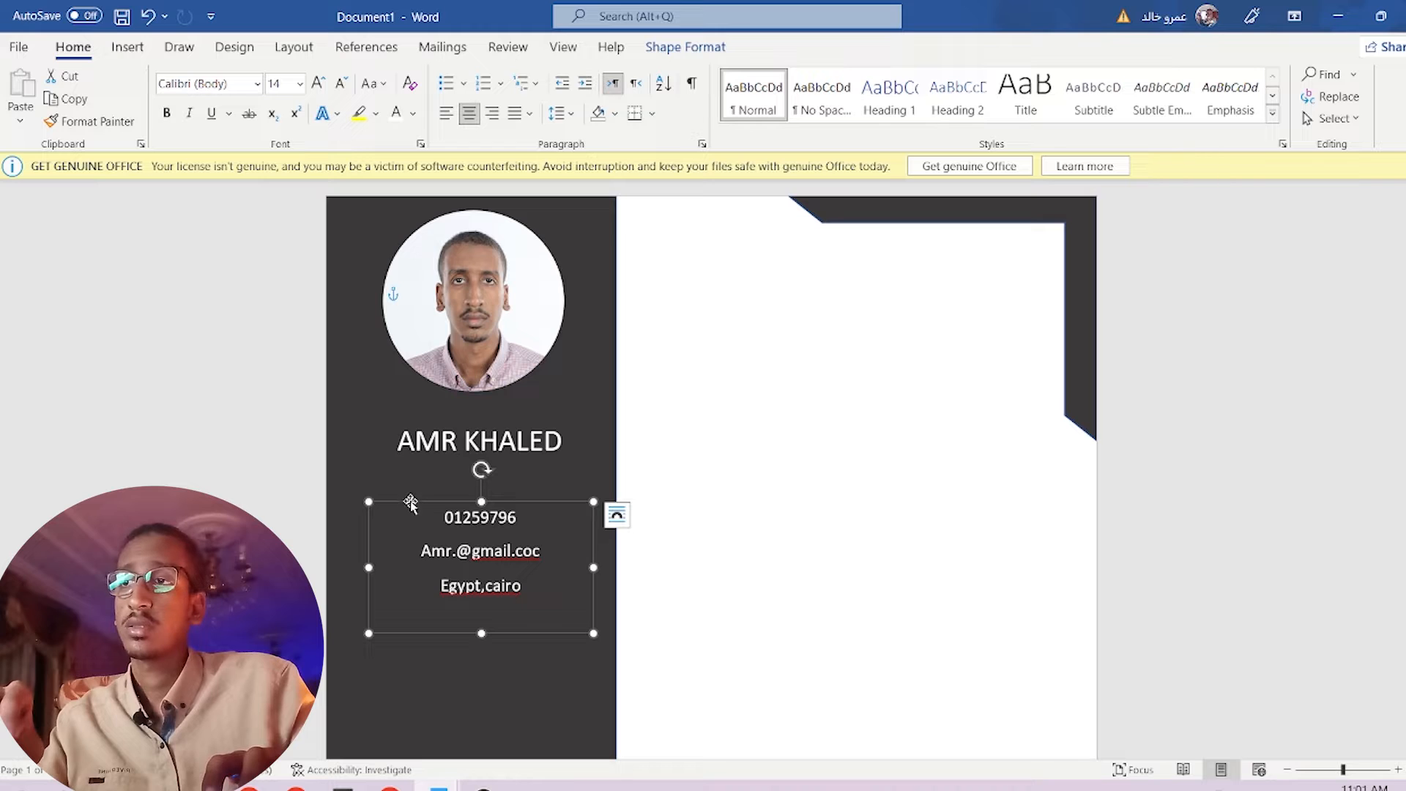
pyautogui.moveTo(410, 503); pyautogui.dragTo(471, 504)
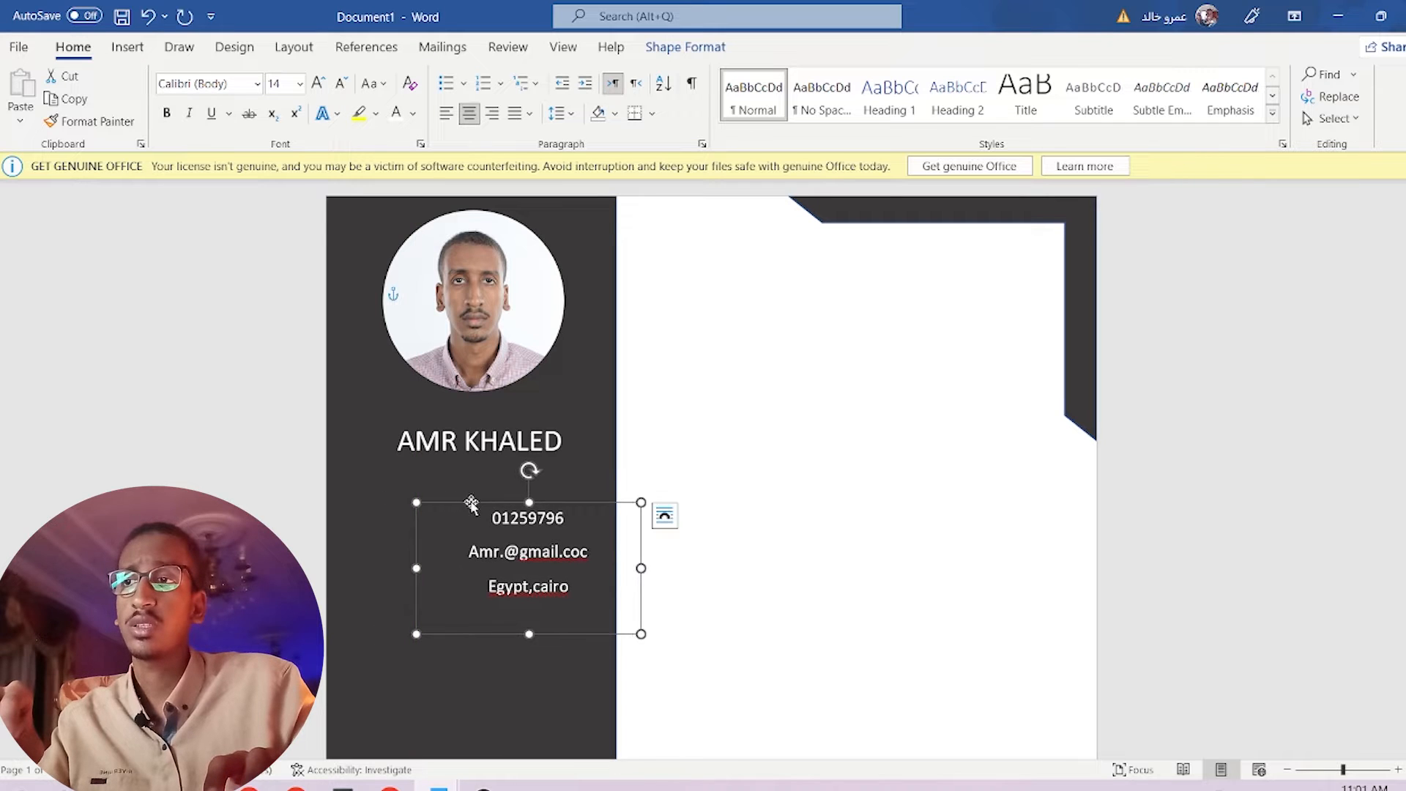
pyautogui.click(509, 665)
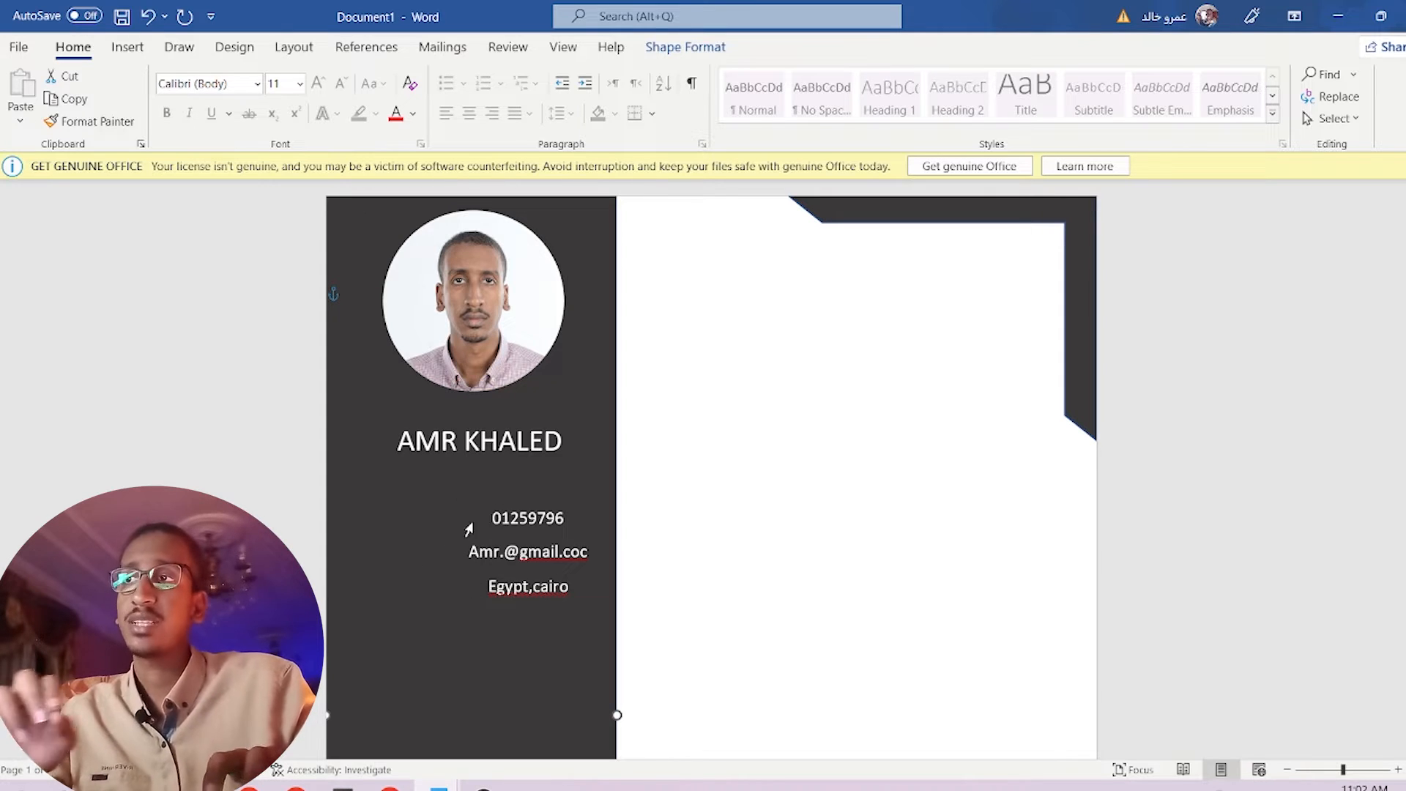
# Insert the first 'phone' icon from the Icons library.
pyautogui.click(114, 53)
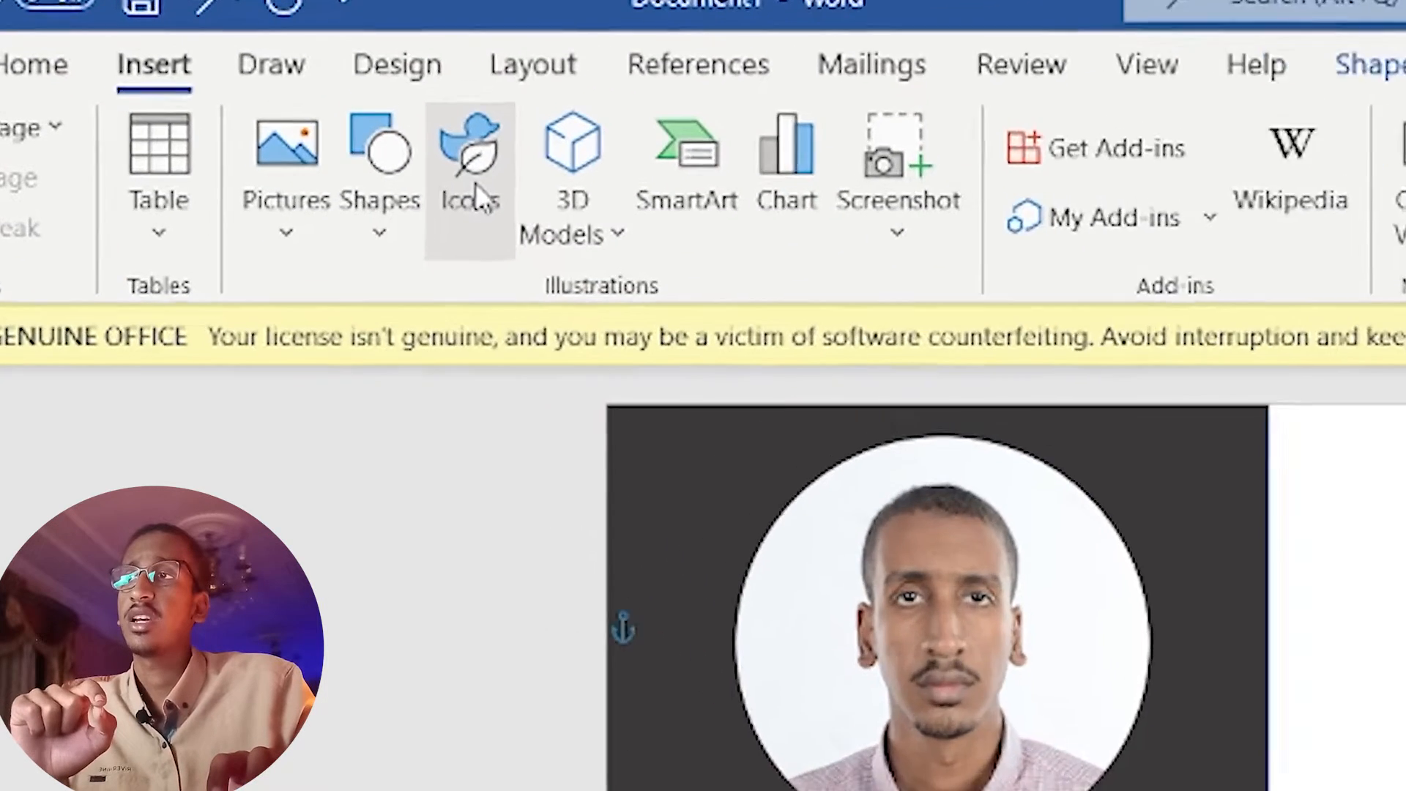
pyautogui.click(476, 188)
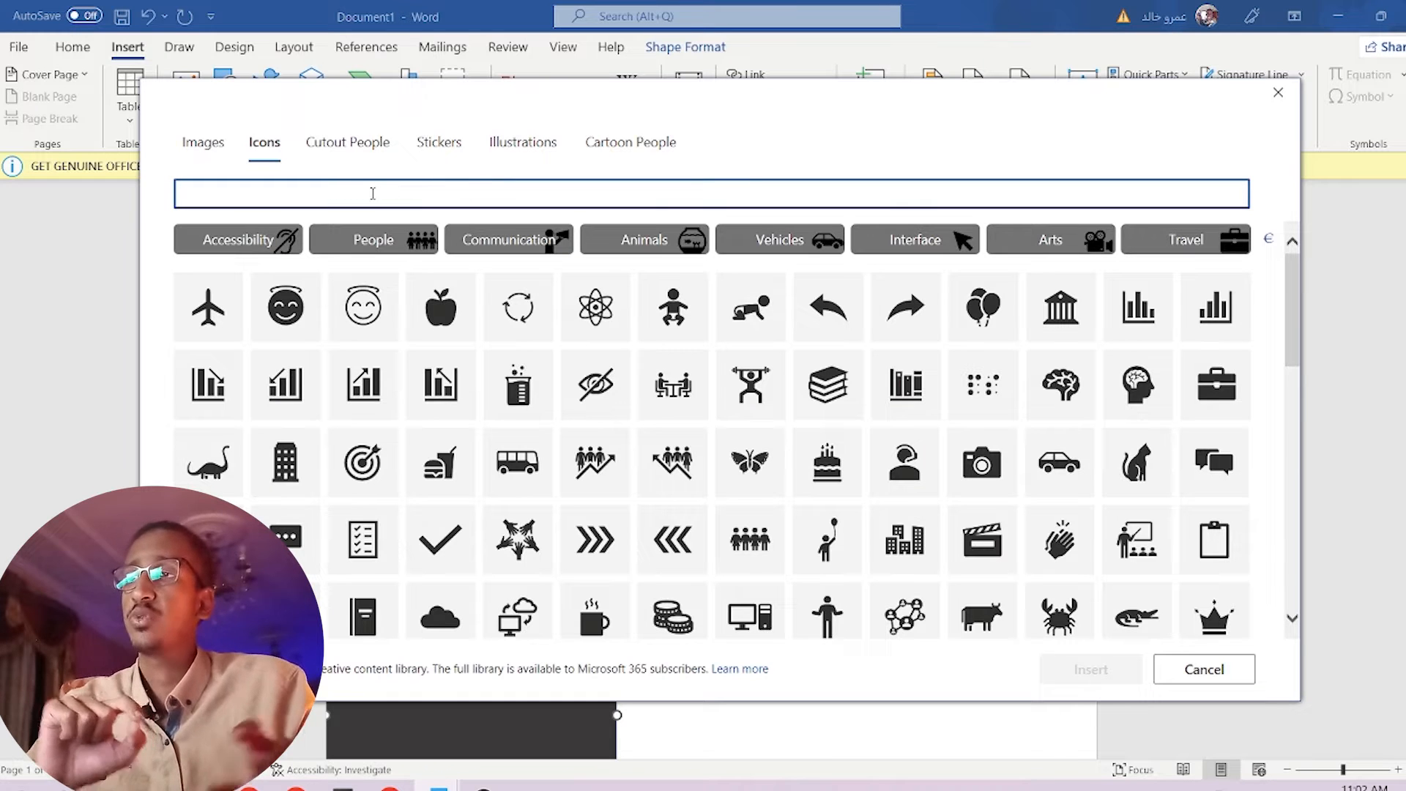
pyautogui.write('phone')
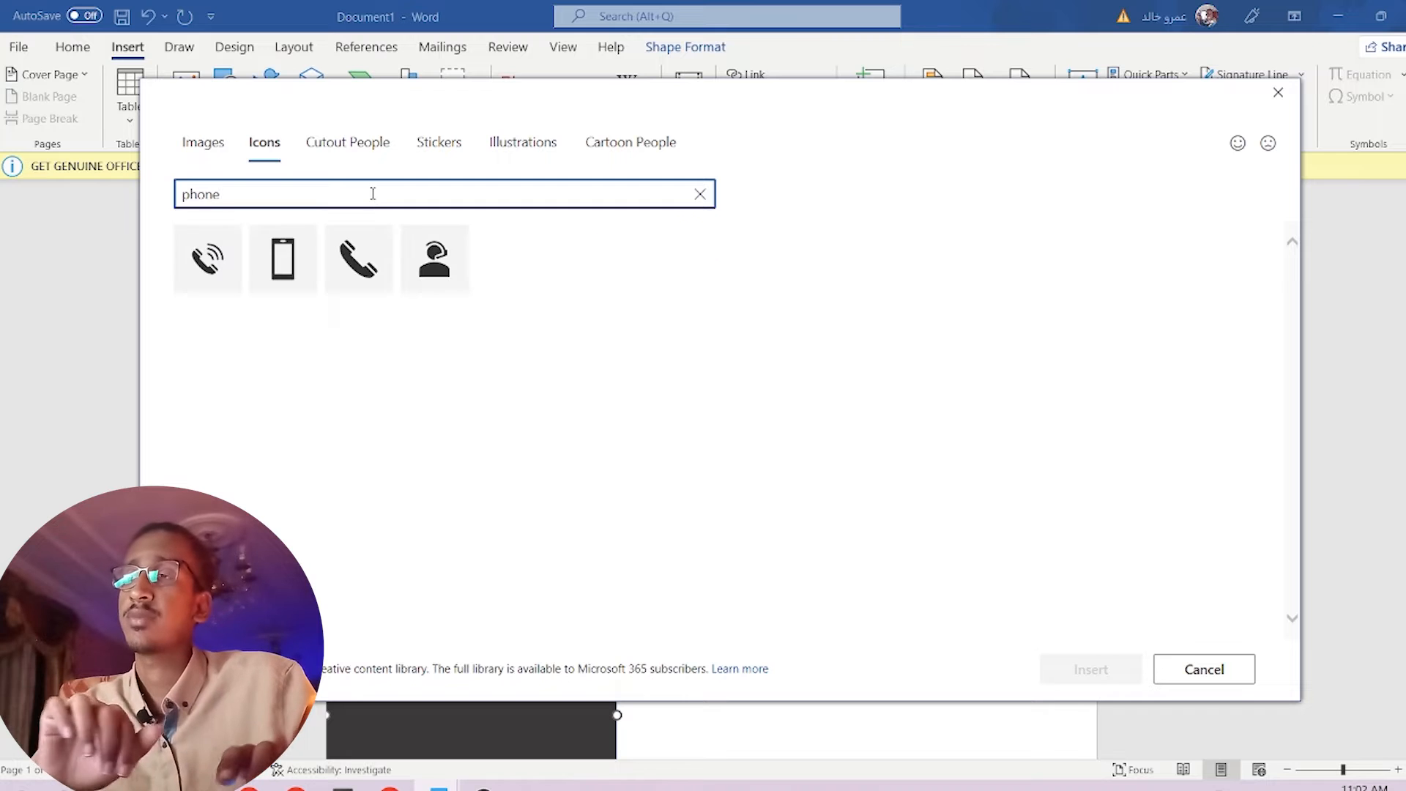
pyautogui.click(213, 260)
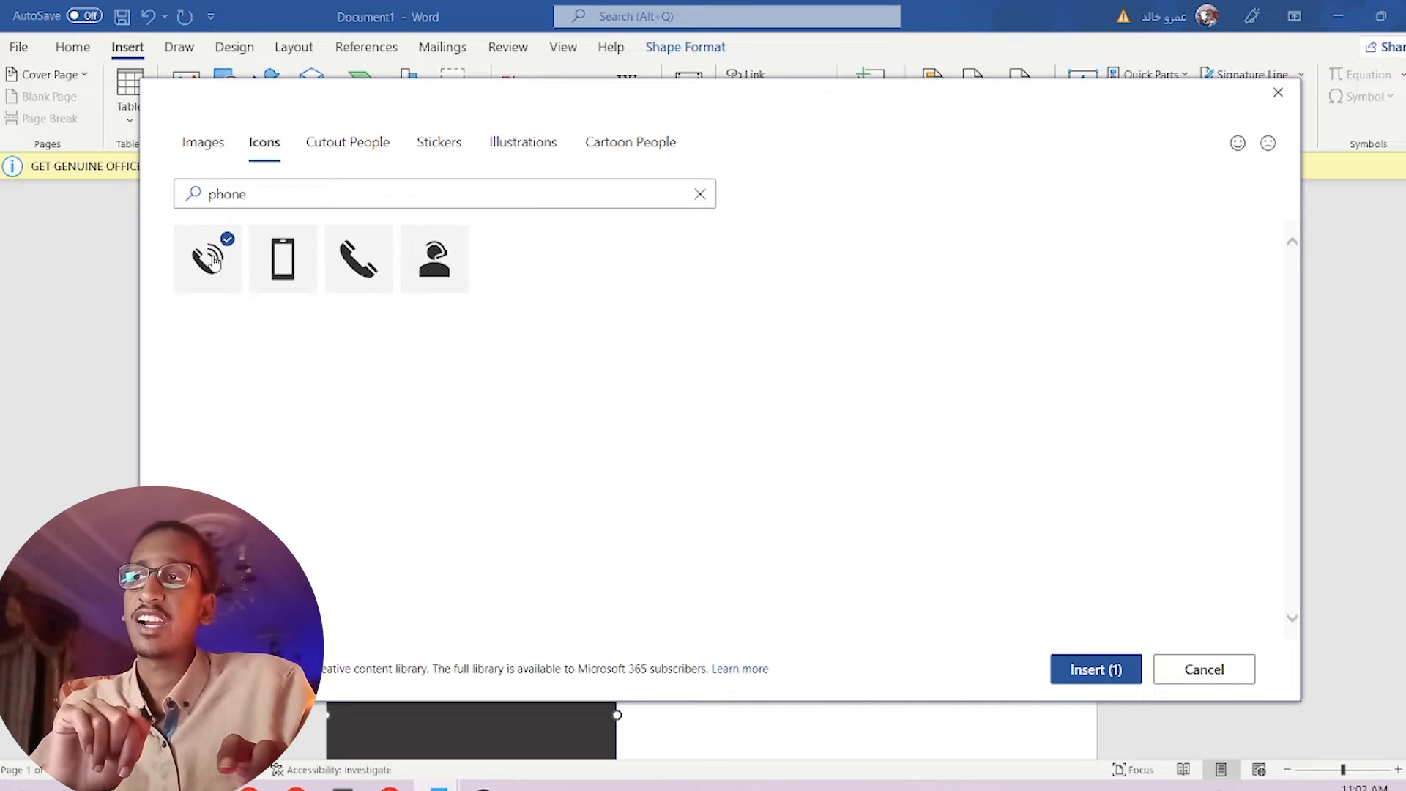
pyautogui.click(1086, 668)
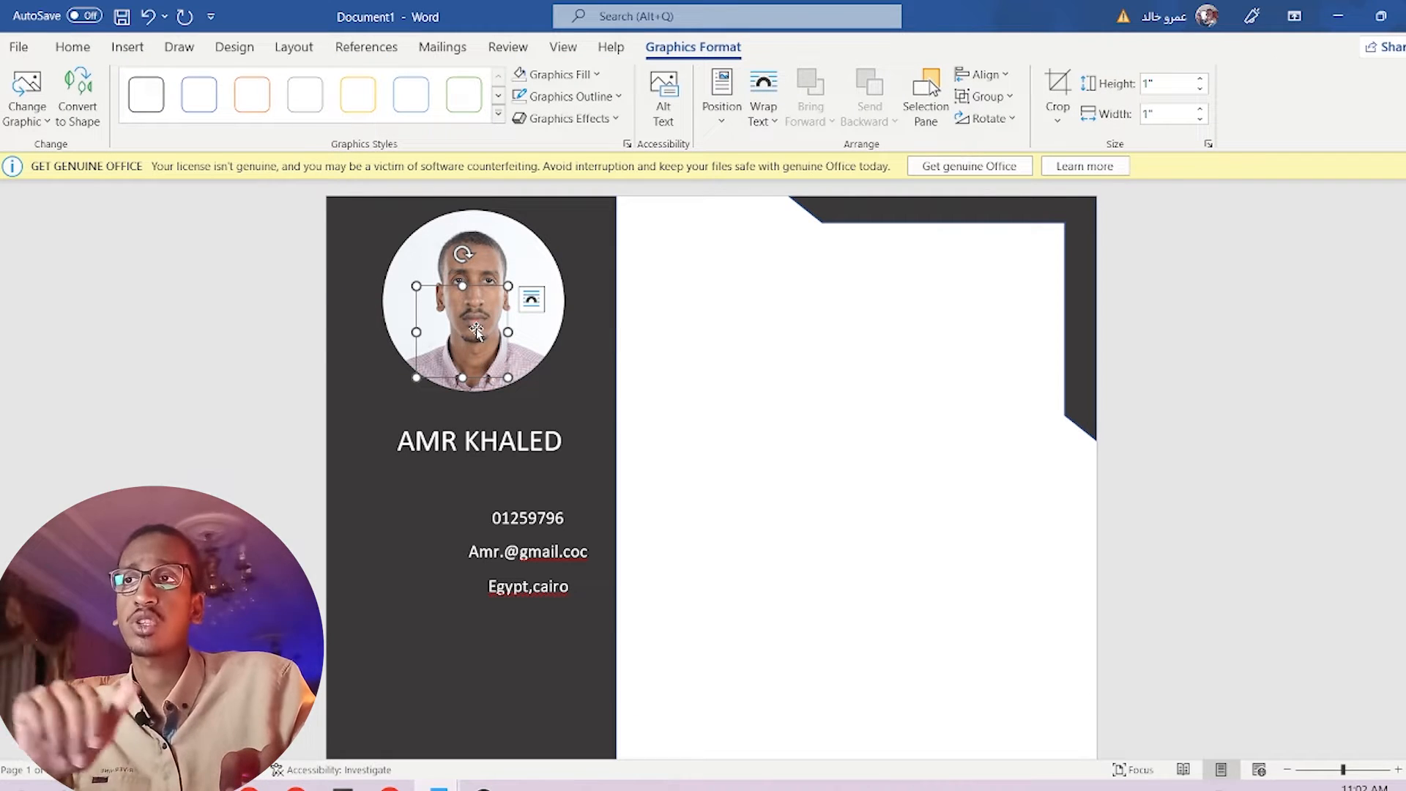
# Set the phone icon to In Front of Text and move it just left of the phone number.
pyautogui.click(532, 300)
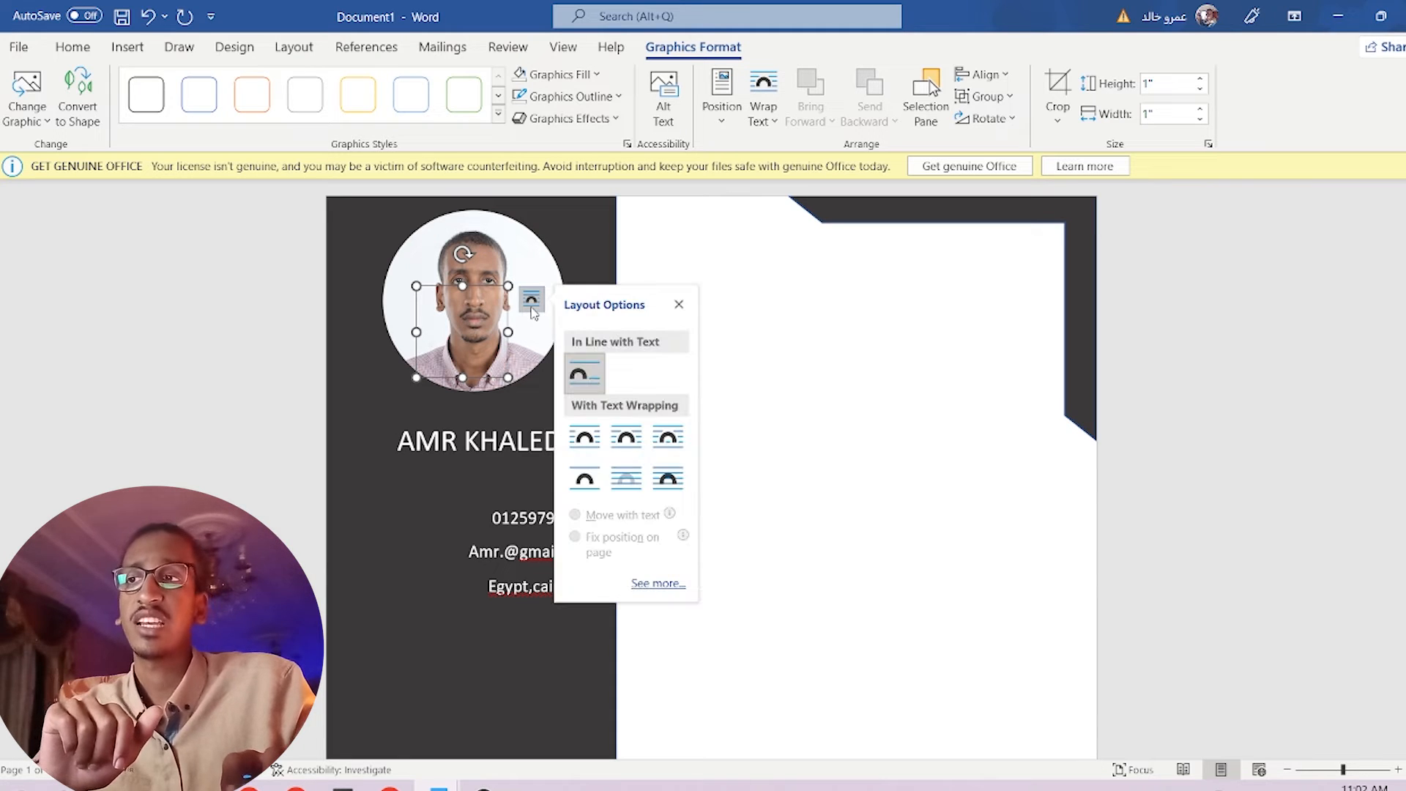
pyautogui.click(667, 478)
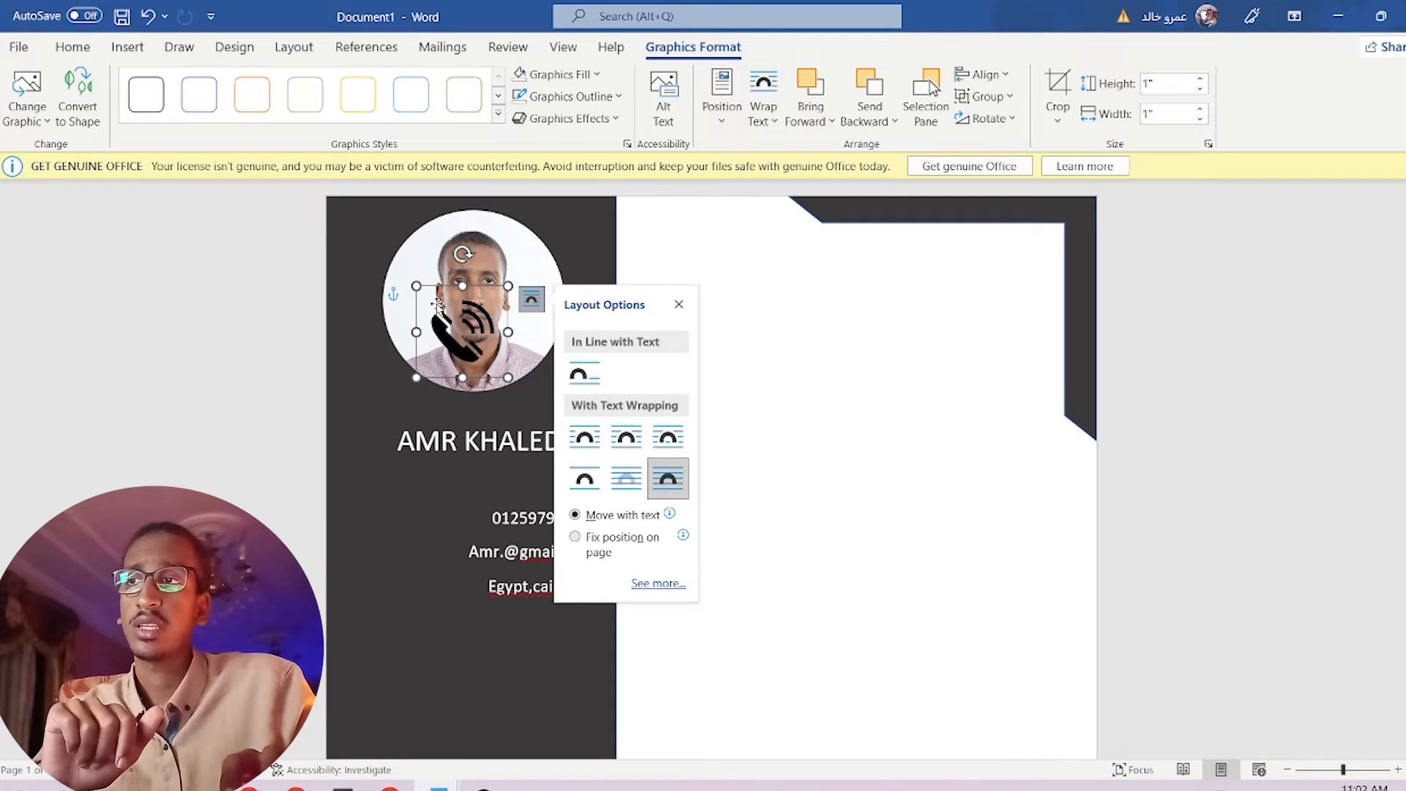
pyautogui.moveTo(464, 342); pyautogui.dragTo(411, 578)
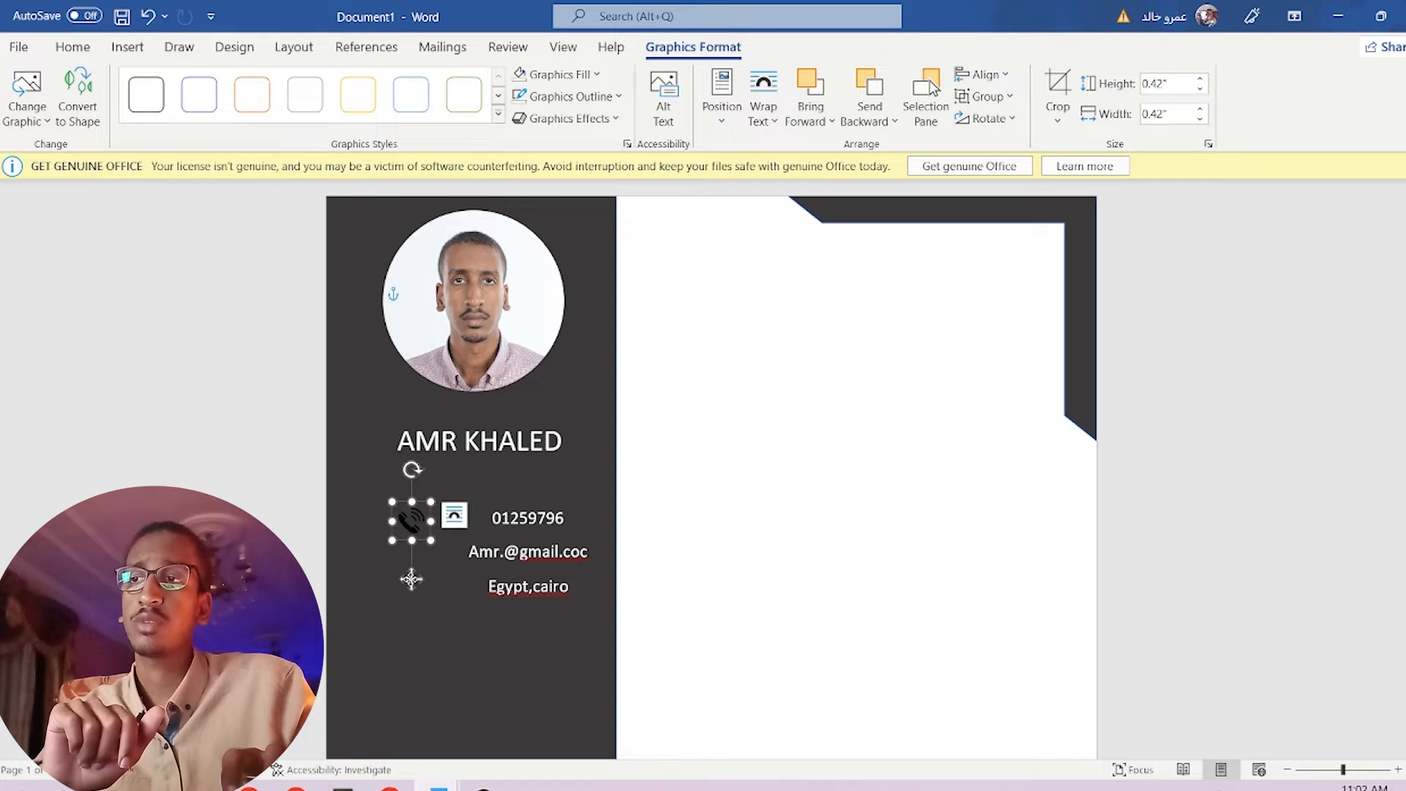
pyautogui.click(124, 46)
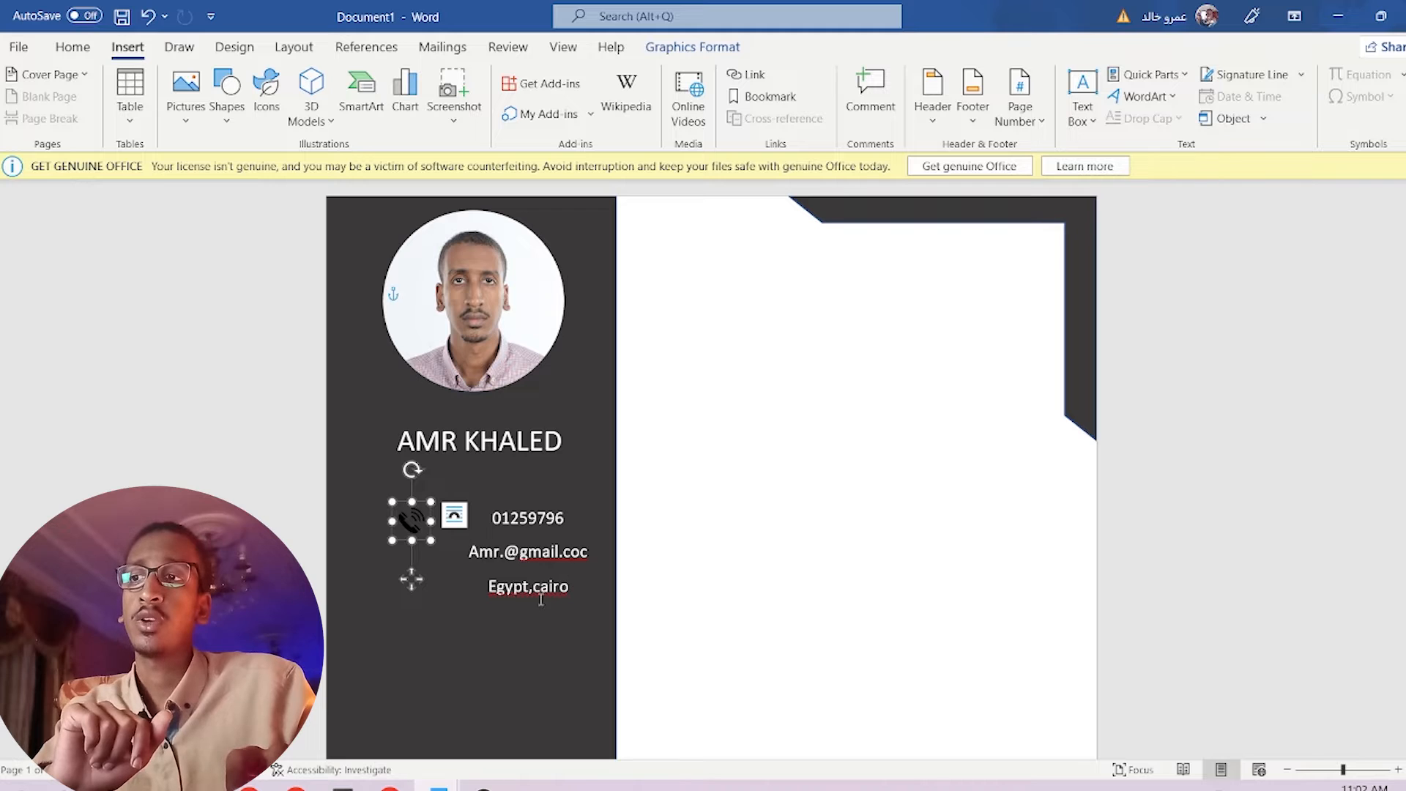
# Insert an 'email' icon in front of text, shrunk to 0.38" beside the e-mail address.
pyautogui.click(267, 92)
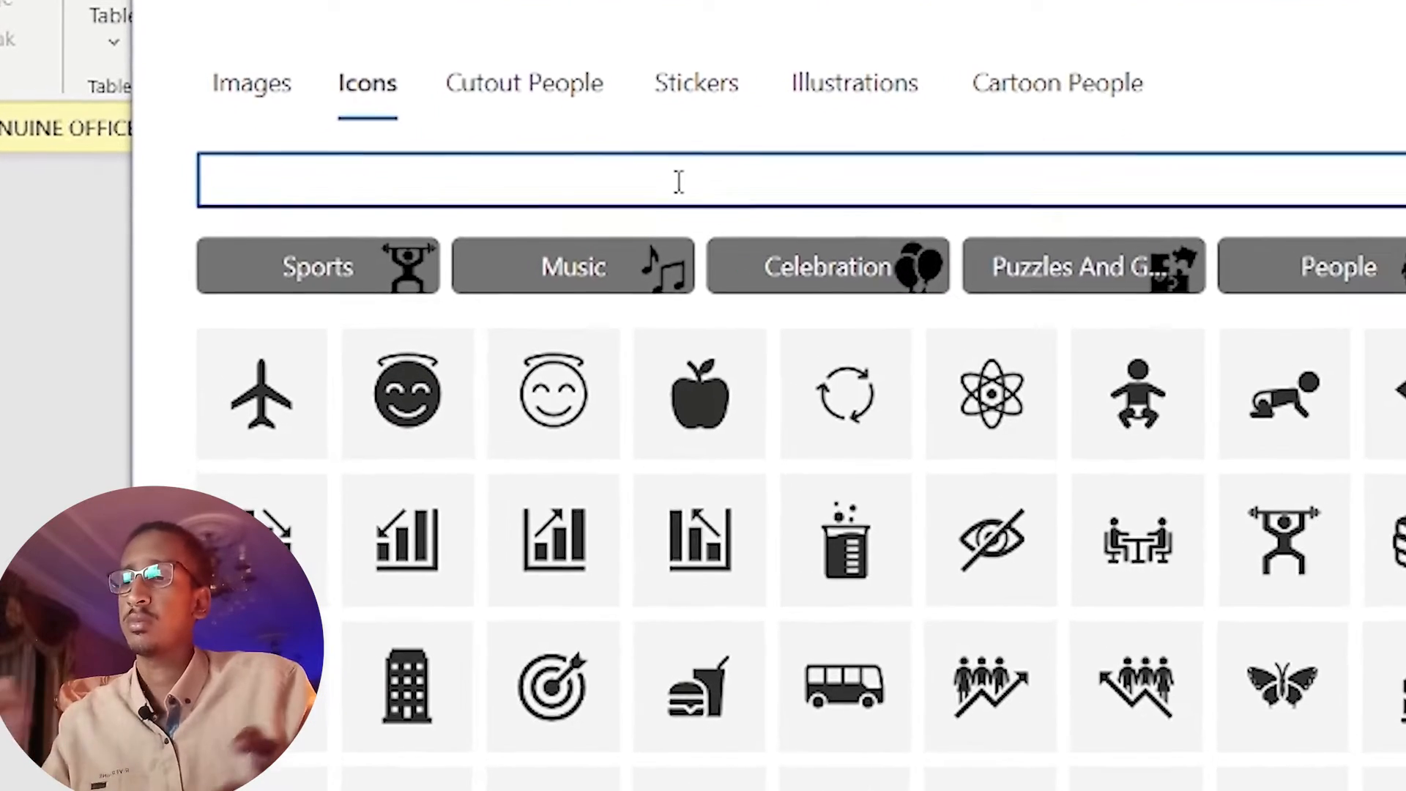
pyautogui.write('email')
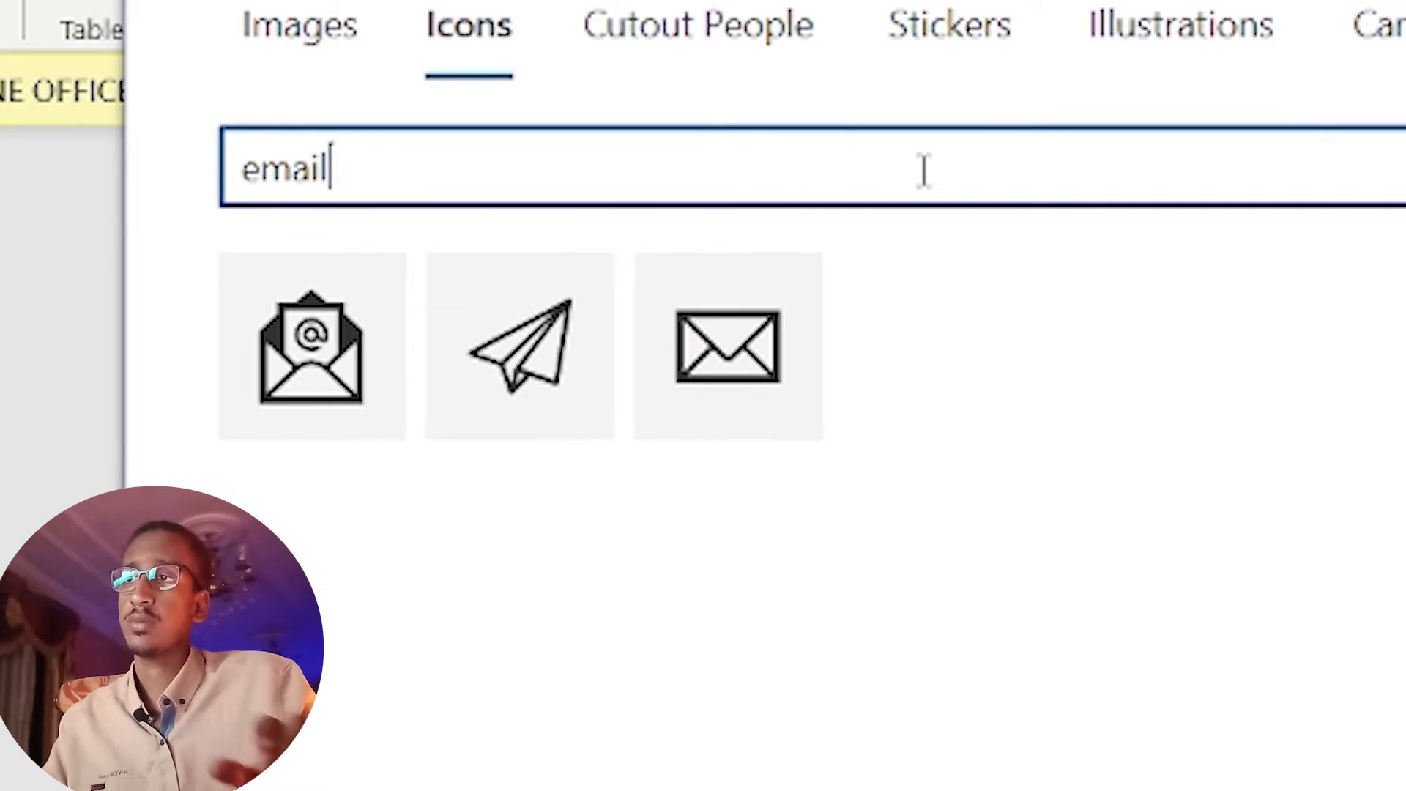
pyautogui.click(293, 366)
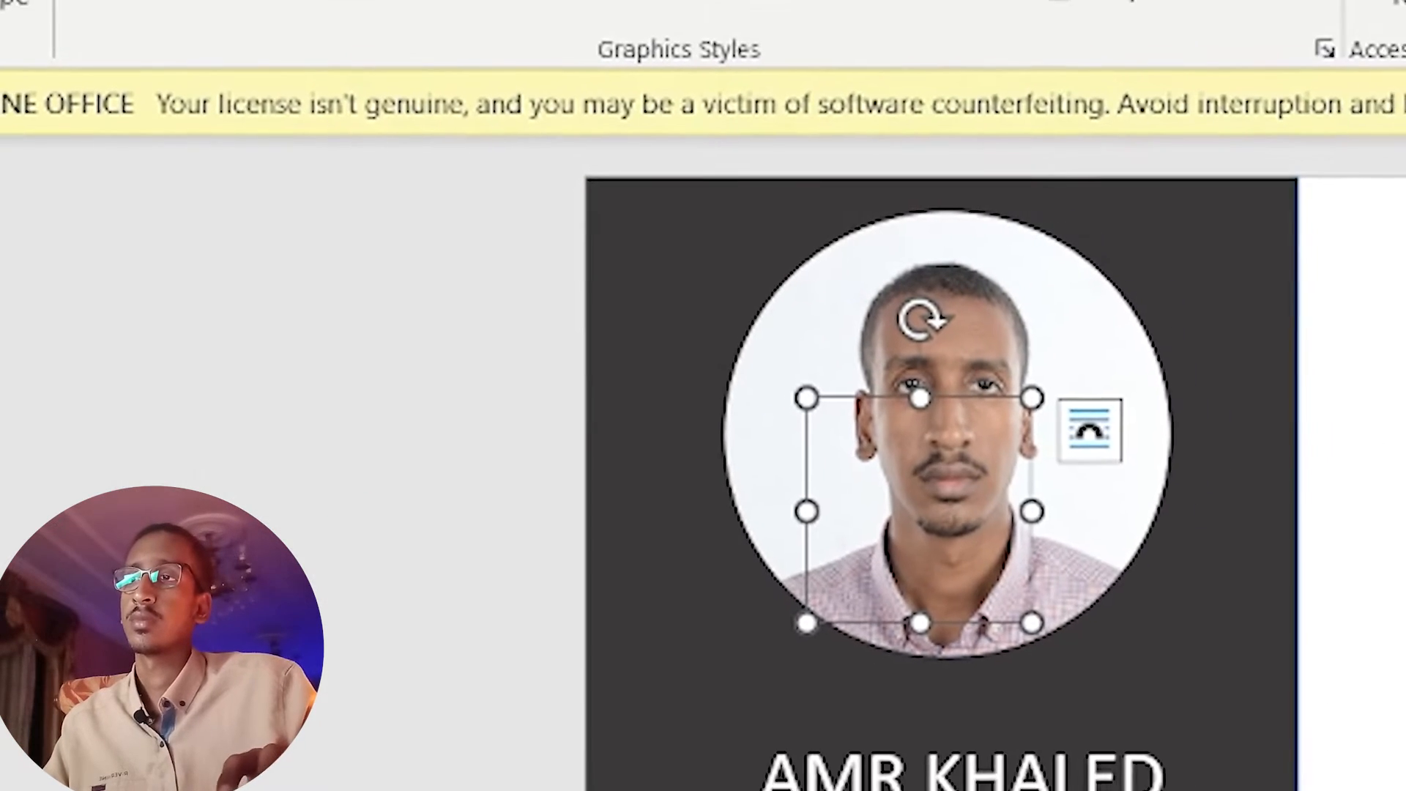
pyautogui.click(1146, 449)
pyautogui.click(1222, 765)
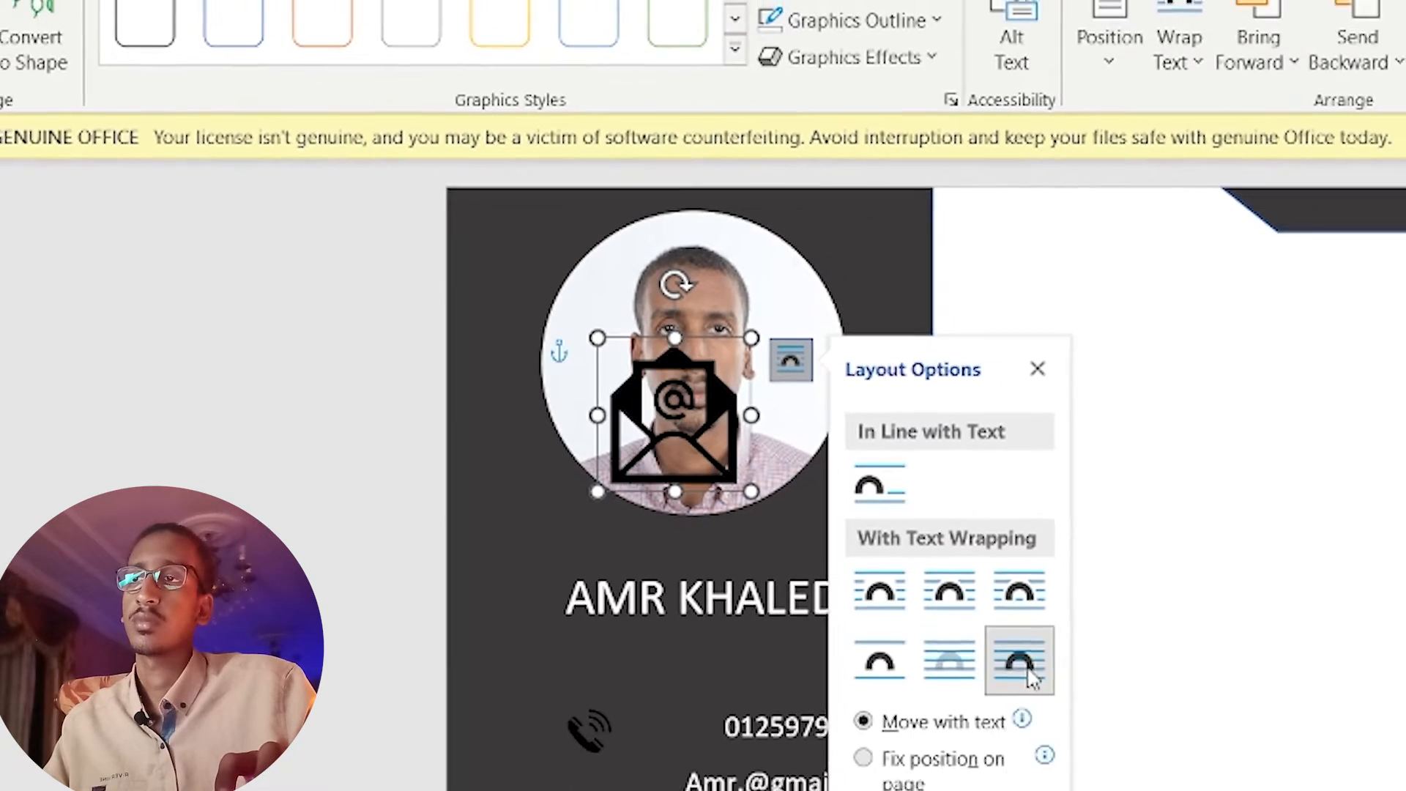
pyautogui.moveTo(824, 509); pyautogui.dragTo(789, 790)
pyautogui.moveTo(547, 584); pyautogui.dragTo(452, 768)
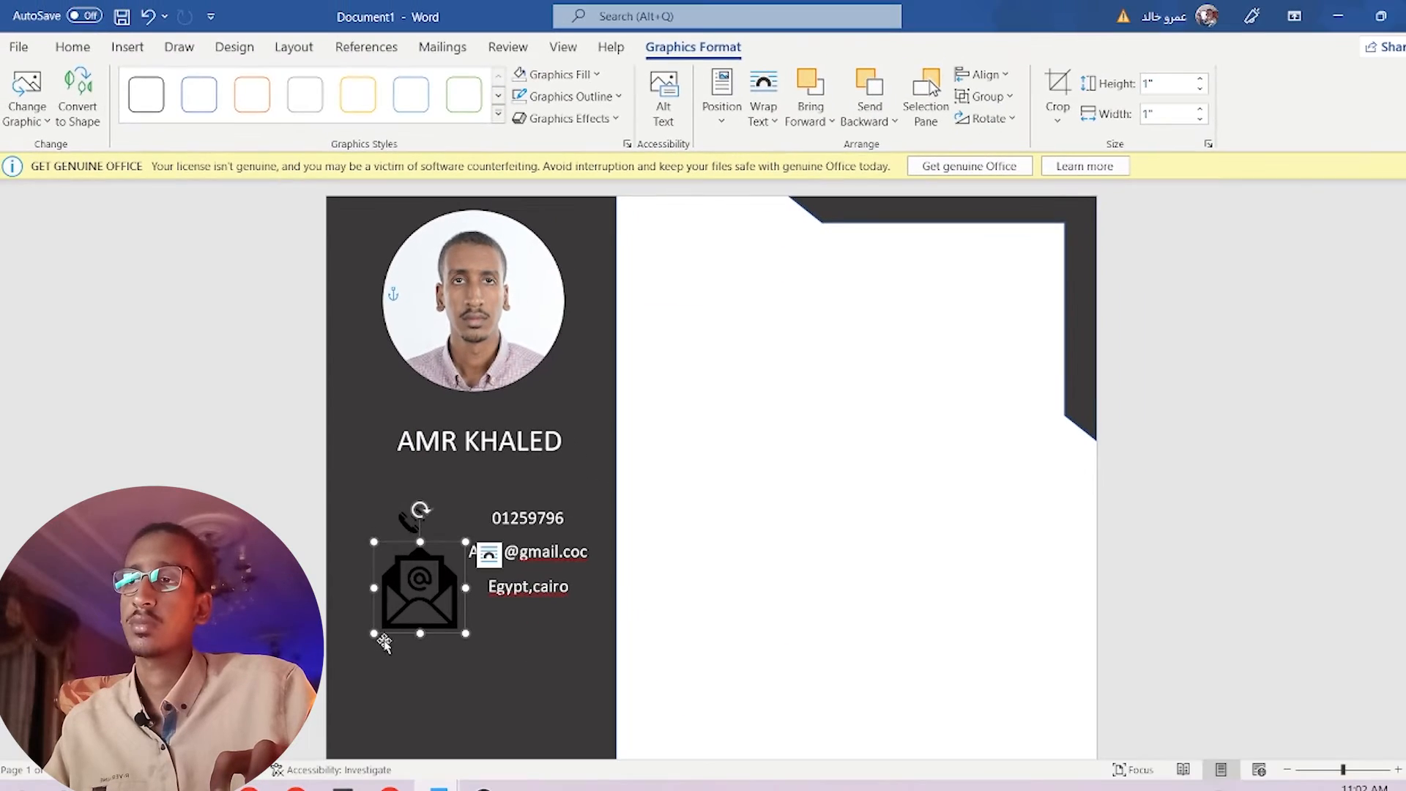
pyautogui.moveTo(383, 628); pyautogui.dragTo(416, 598)
# Search the Icons library for 'location'.
pyautogui.click(128, 47)
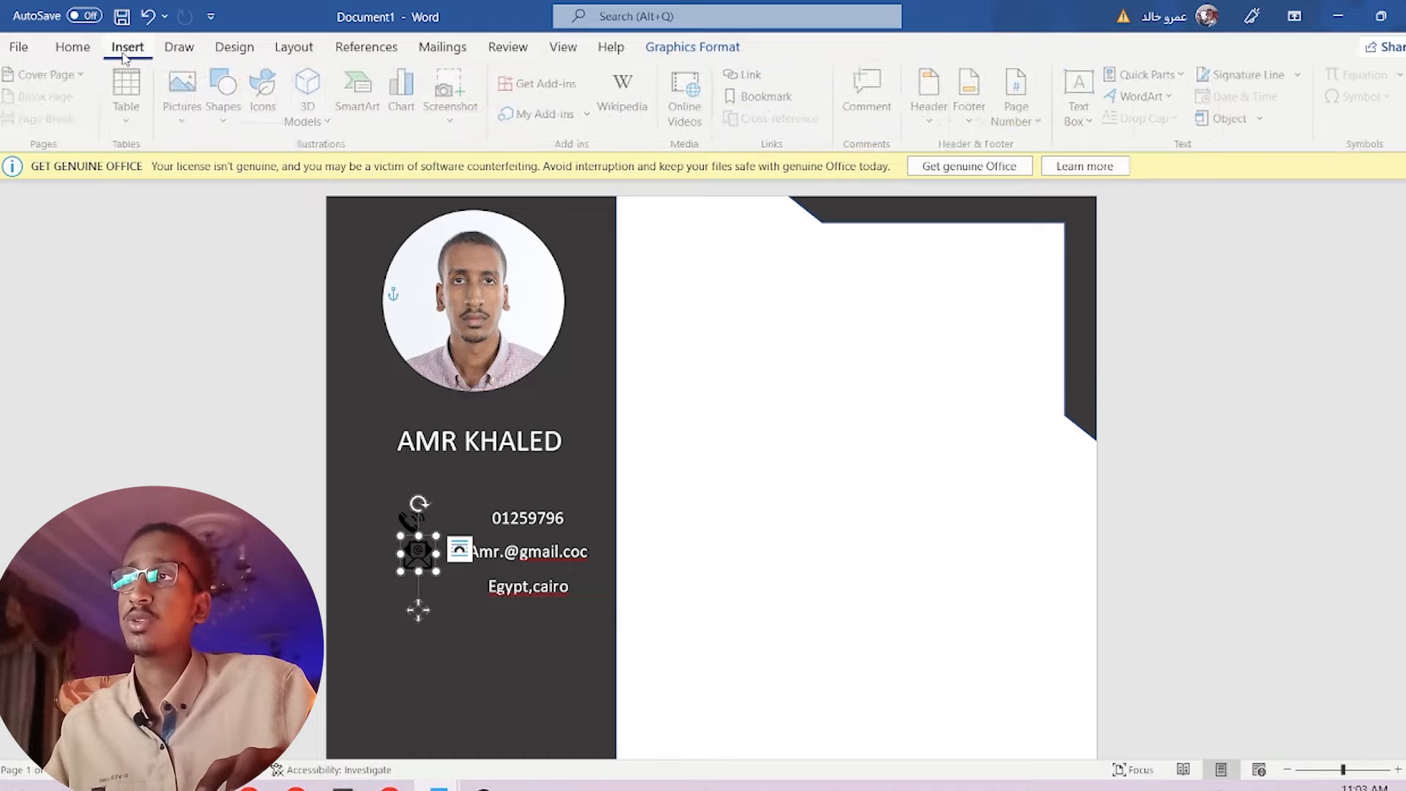
pyautogui.click(271, 91)
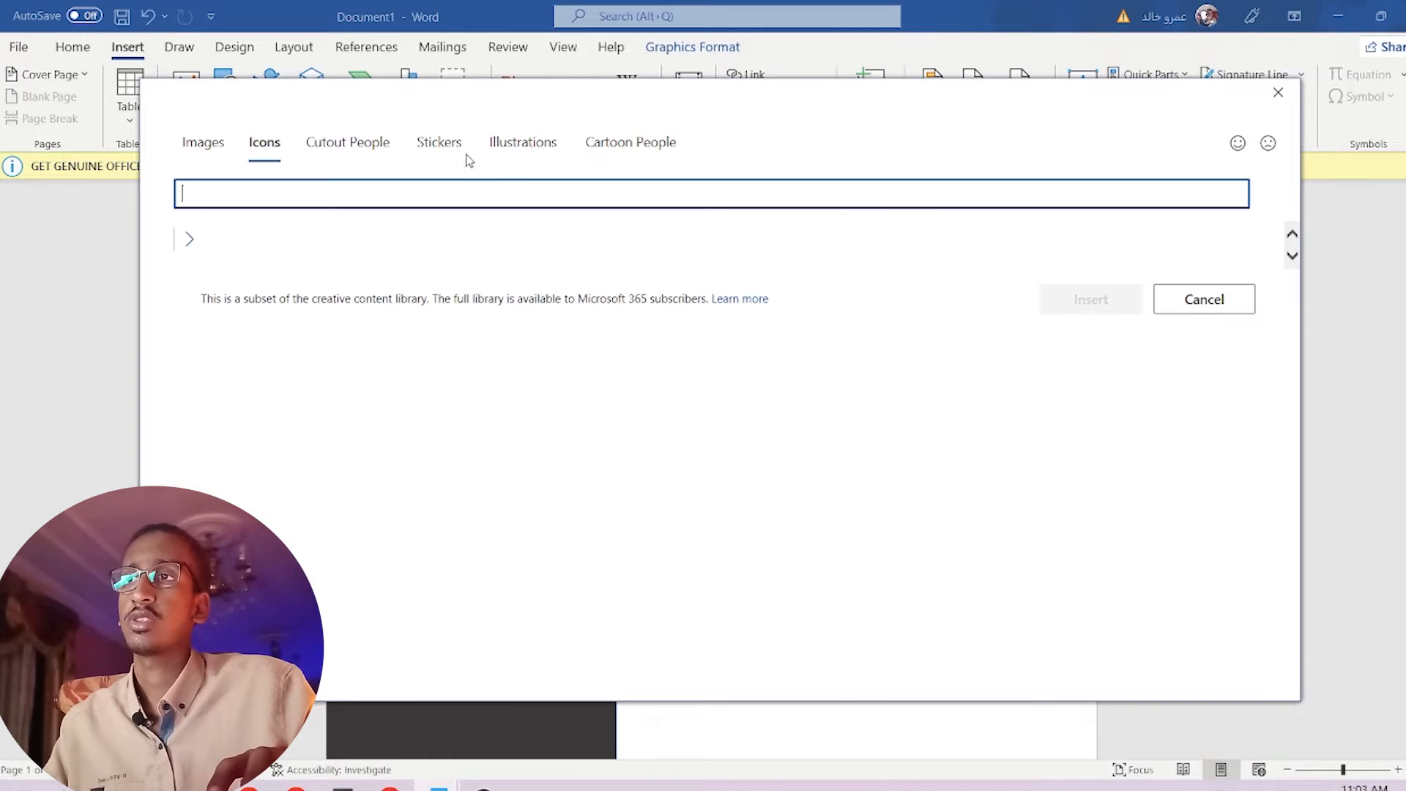
pyautogui.write('location')
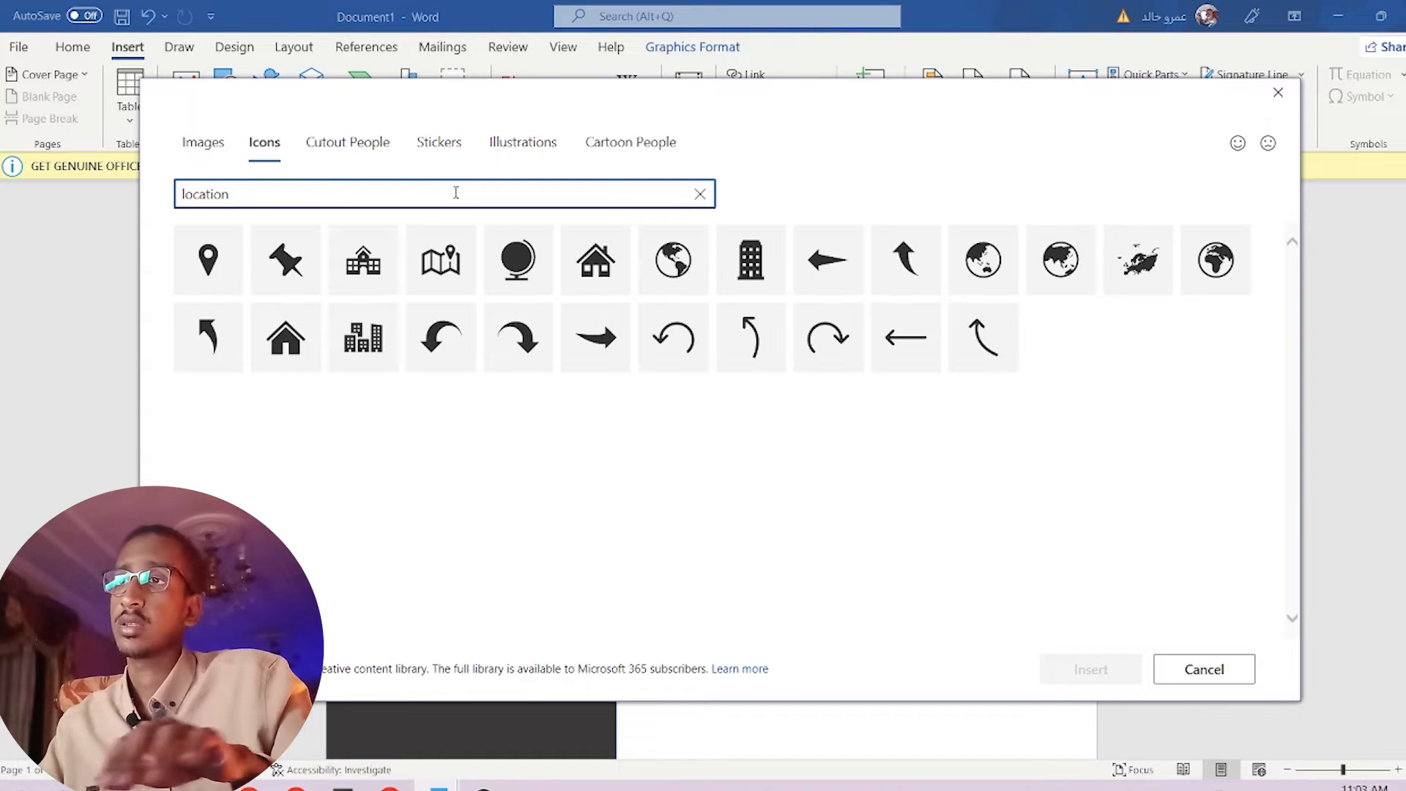
# Insert the location pin in front of text, sized 0.45", beside the city line under the envelope.
pyautogui.click(231, 274)
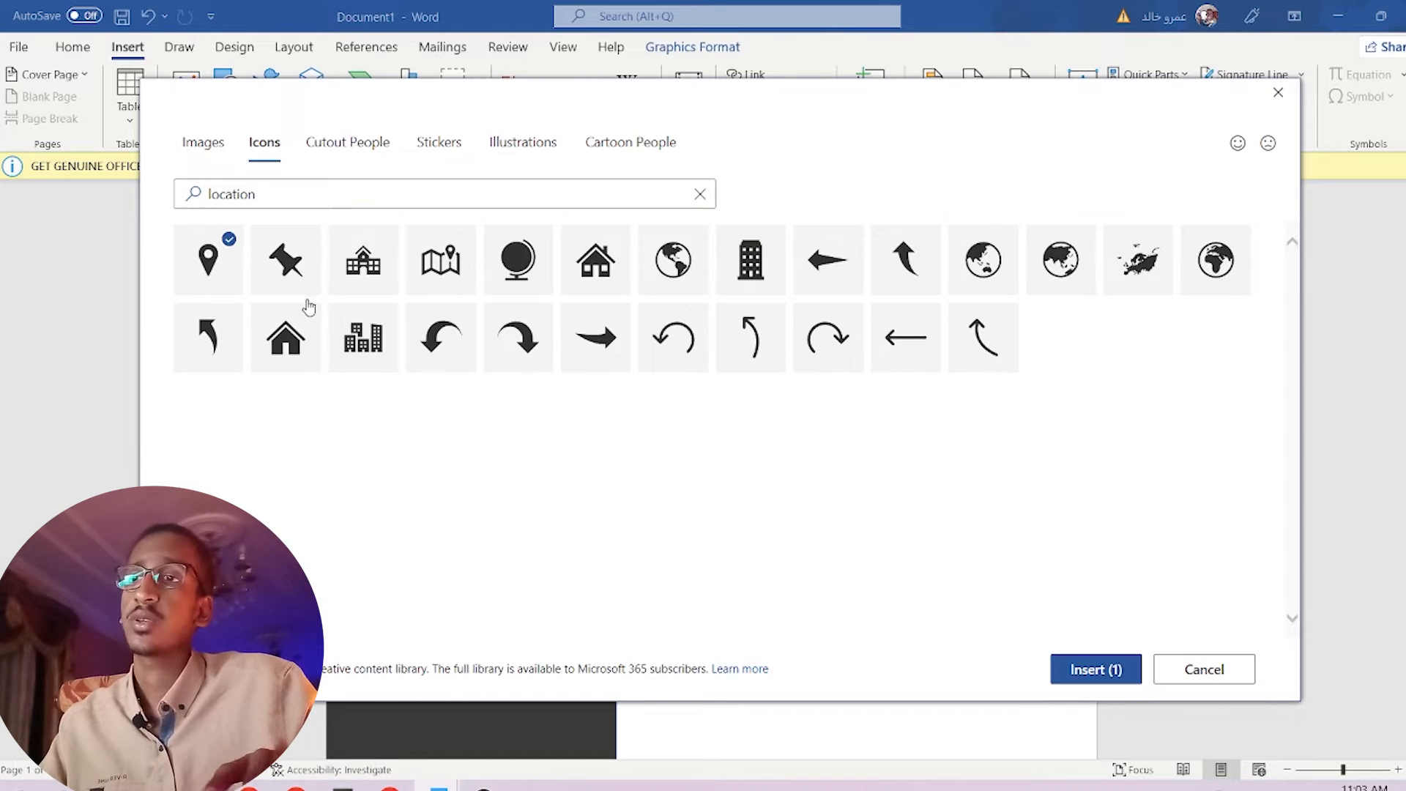
pyautogui.click(1092, 669)
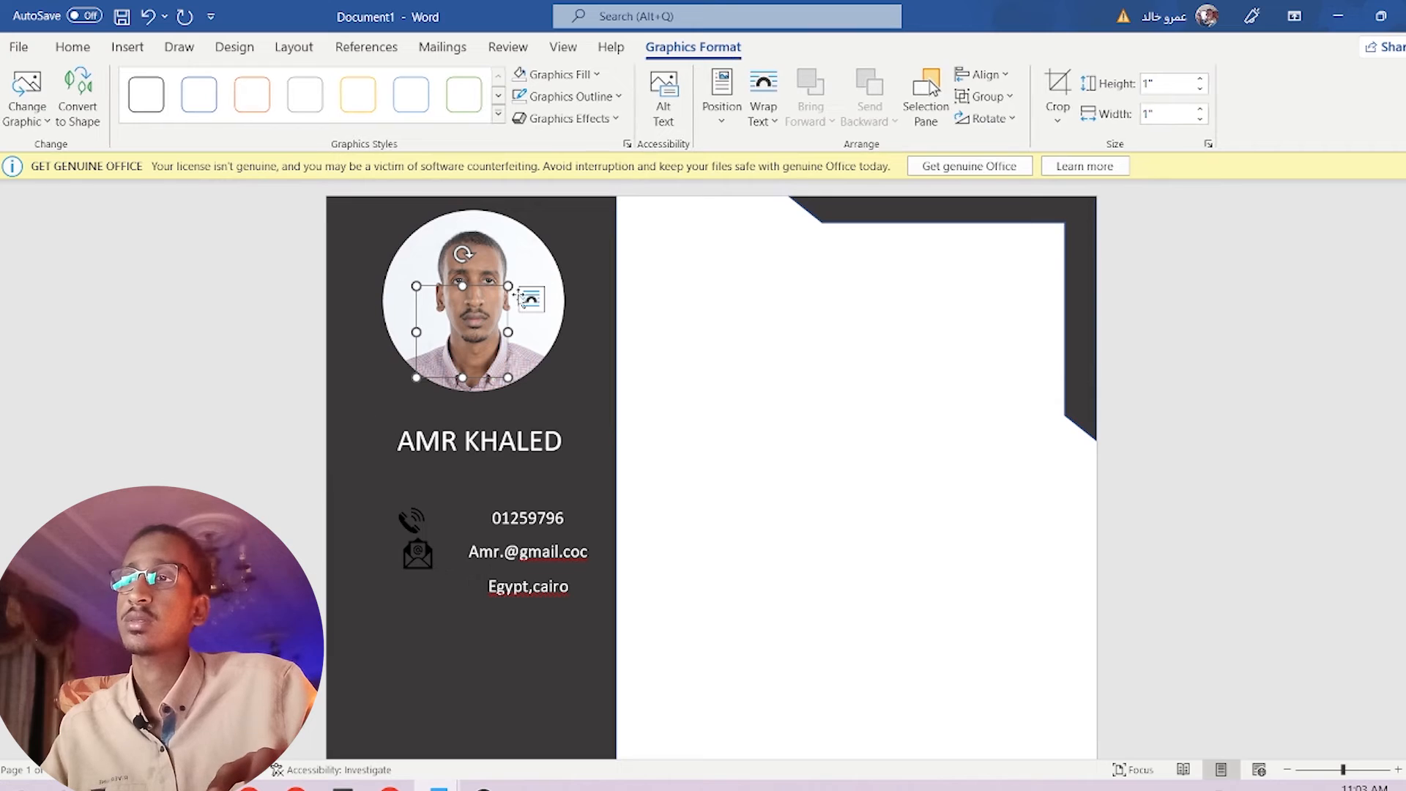
pyautogui.click(531, 298)
pyautogui.click(668, 477)
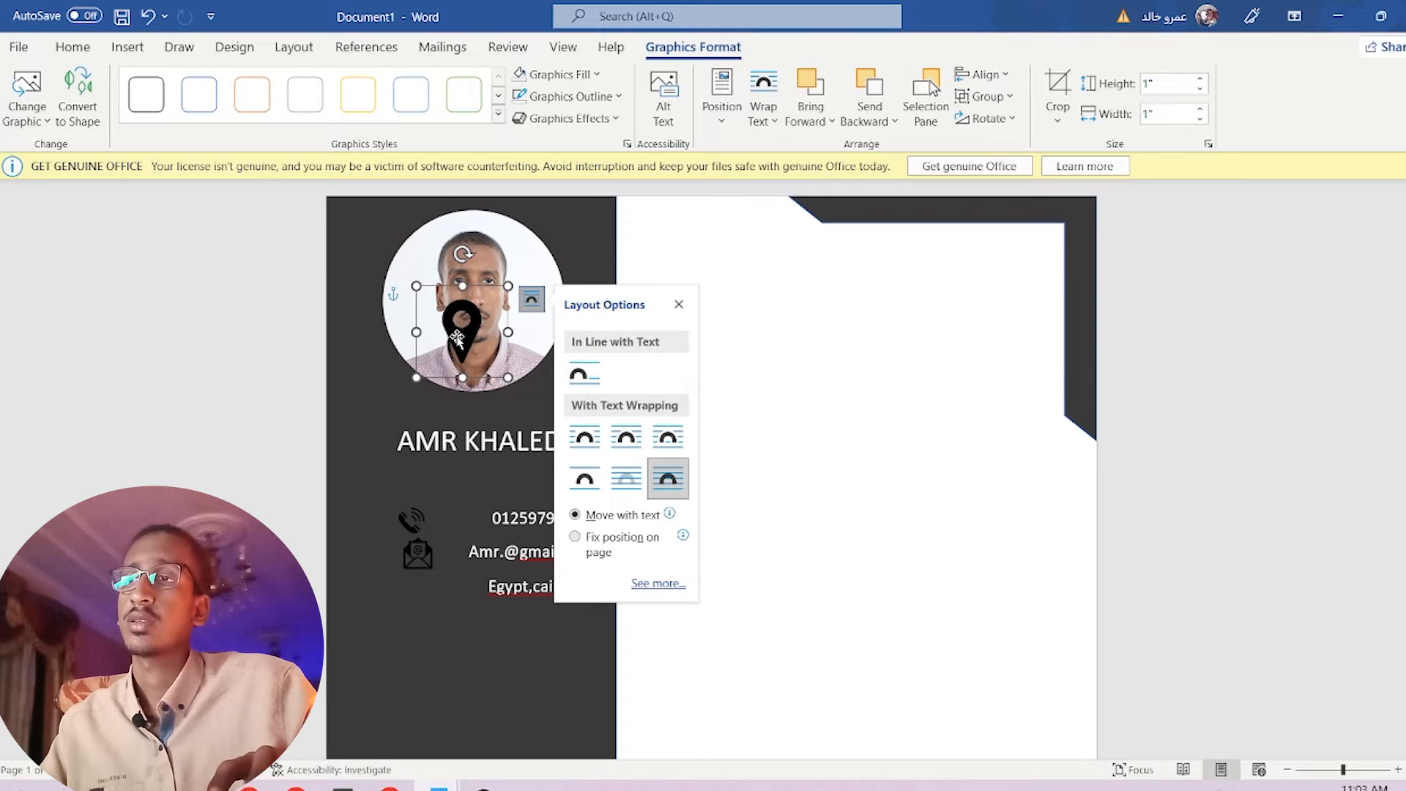
pyautogui.moveTo(457, 338); pyautogui.dragTo(425, 645)
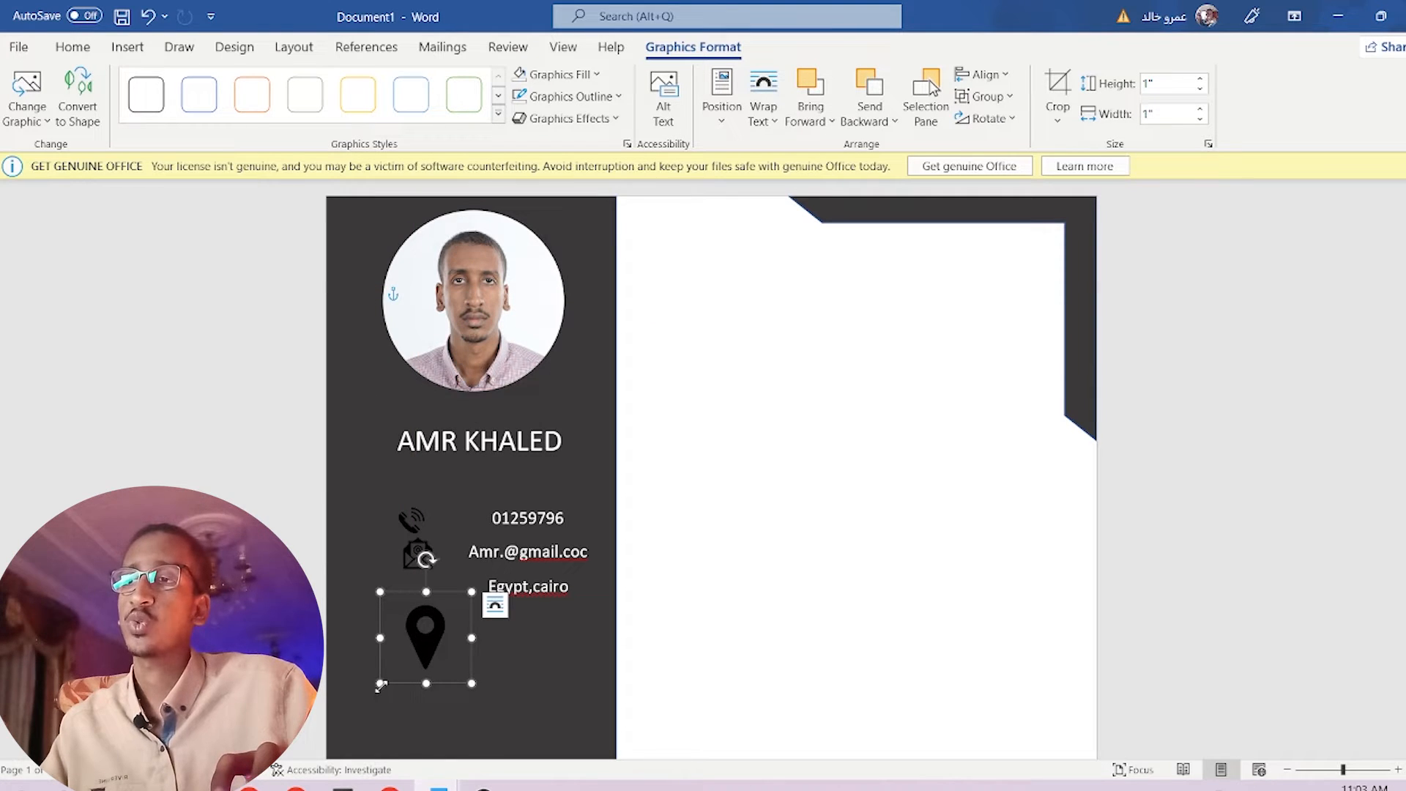
pyautogui.moveTo(380, 686); pyautogui.dragTo(421, 605)
# Check the phone icon's alignment against the new pin icon.
pyautogui.click(463, 648)
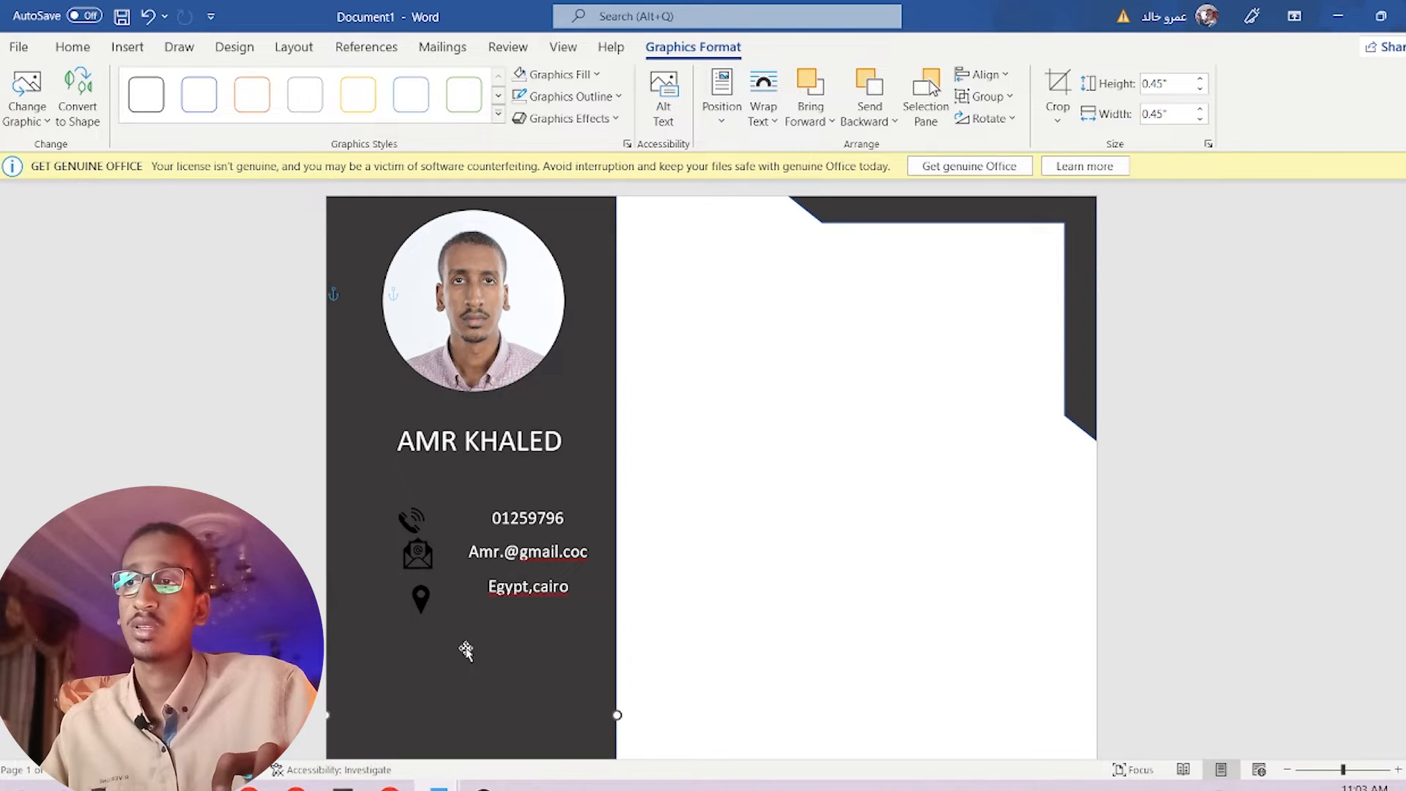
pyautogui.click(413, 518)
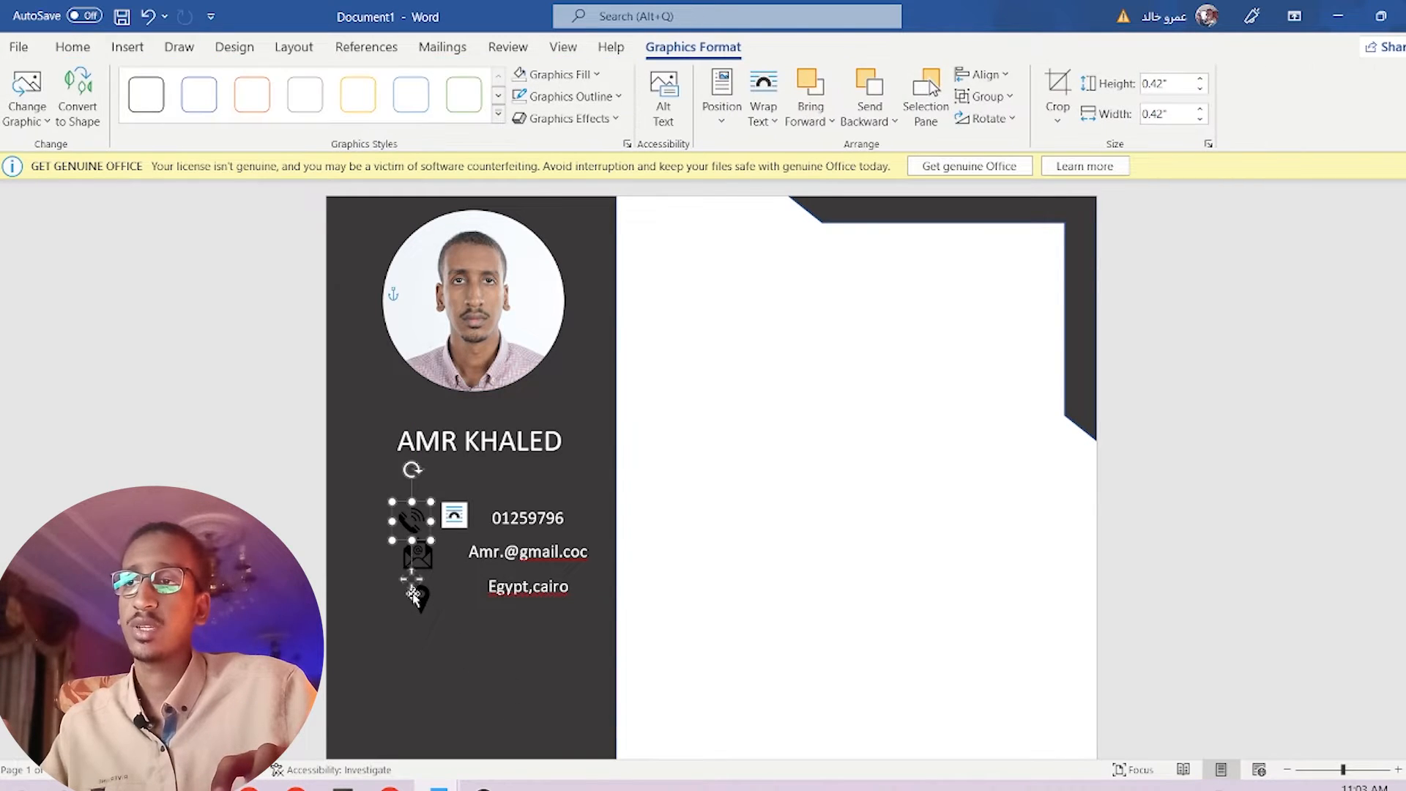
pyautogui.click(491, 690)
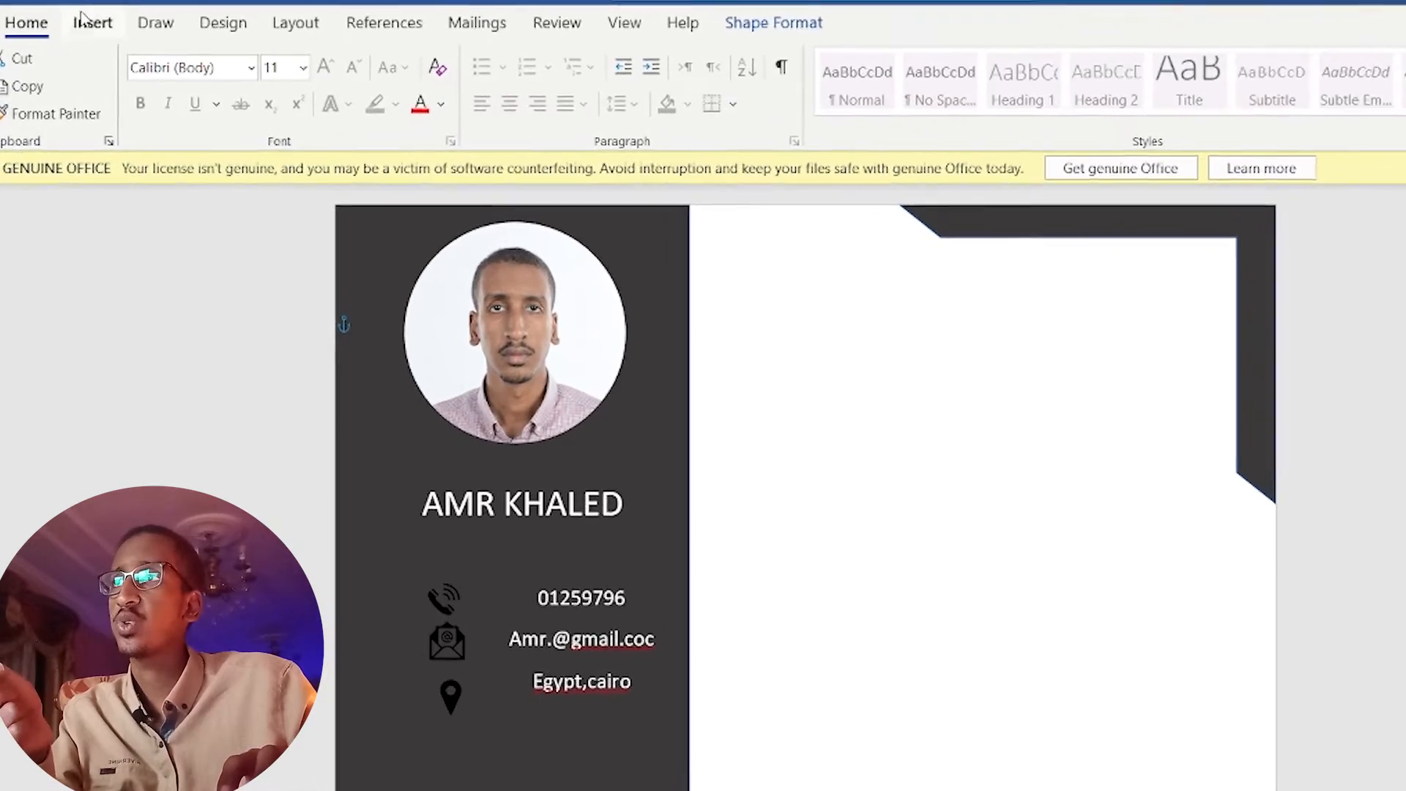
# Draw a straight horizontal line under the name heading in the sidebar.
pyautogui.click(35, 2)
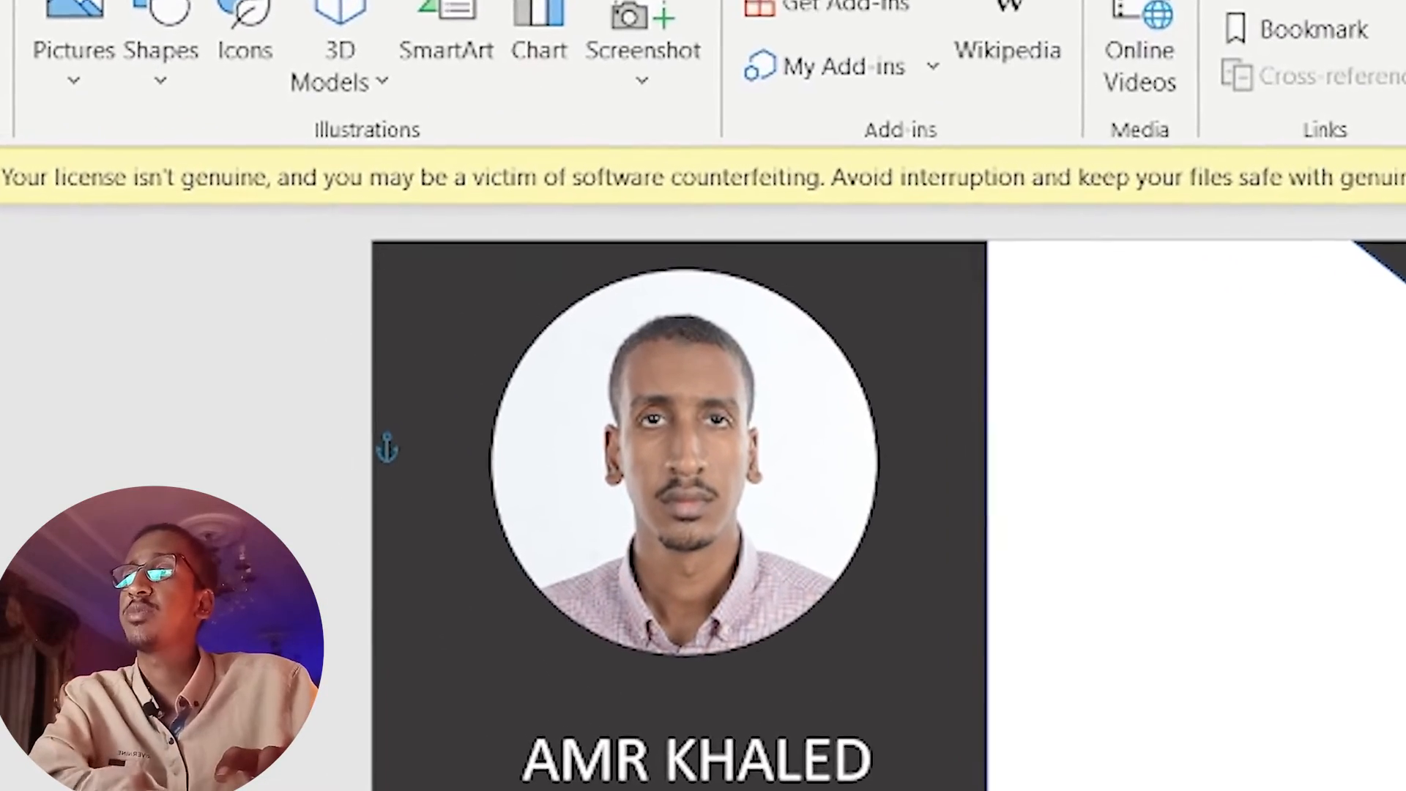
pyautogui.click(131, 71)
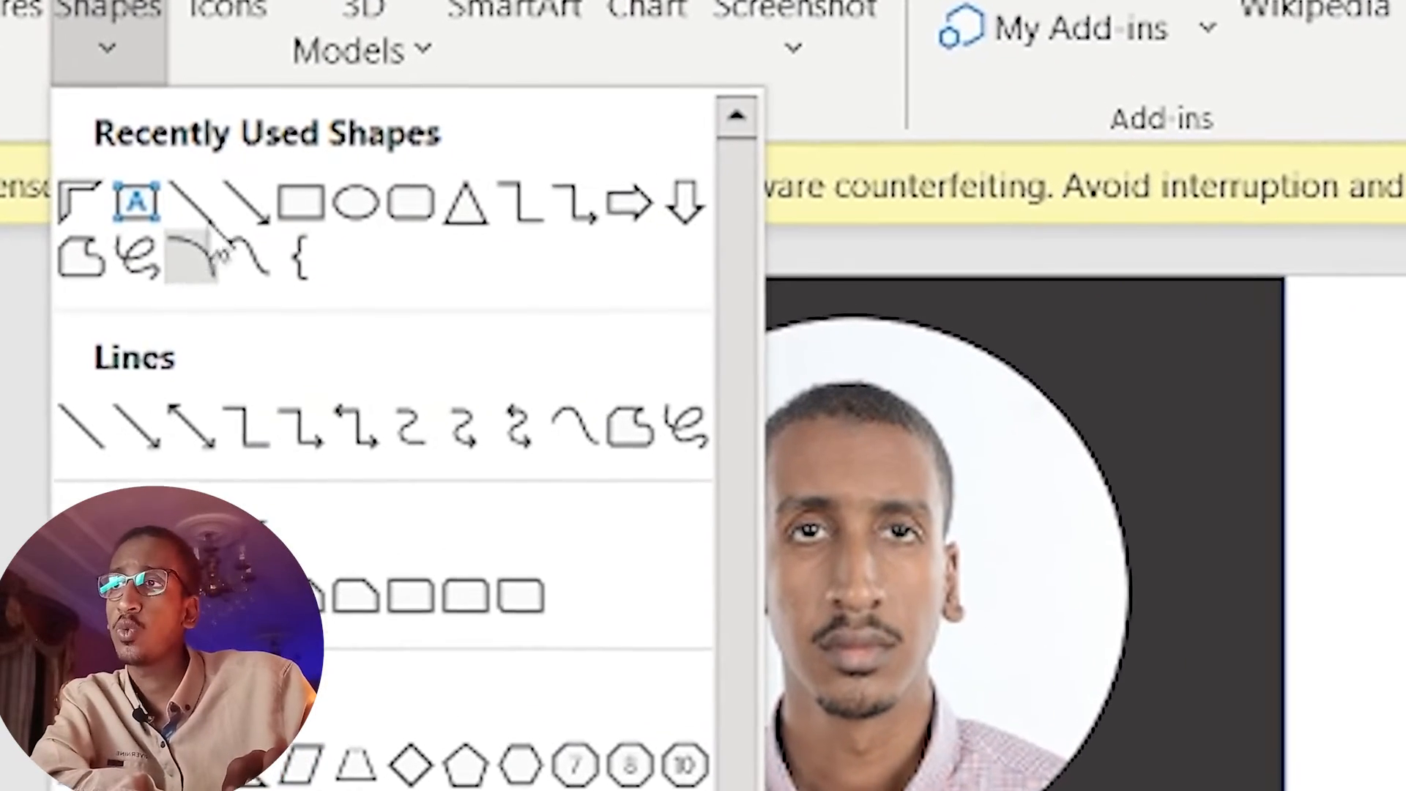
pyautogui.click(205, 216)
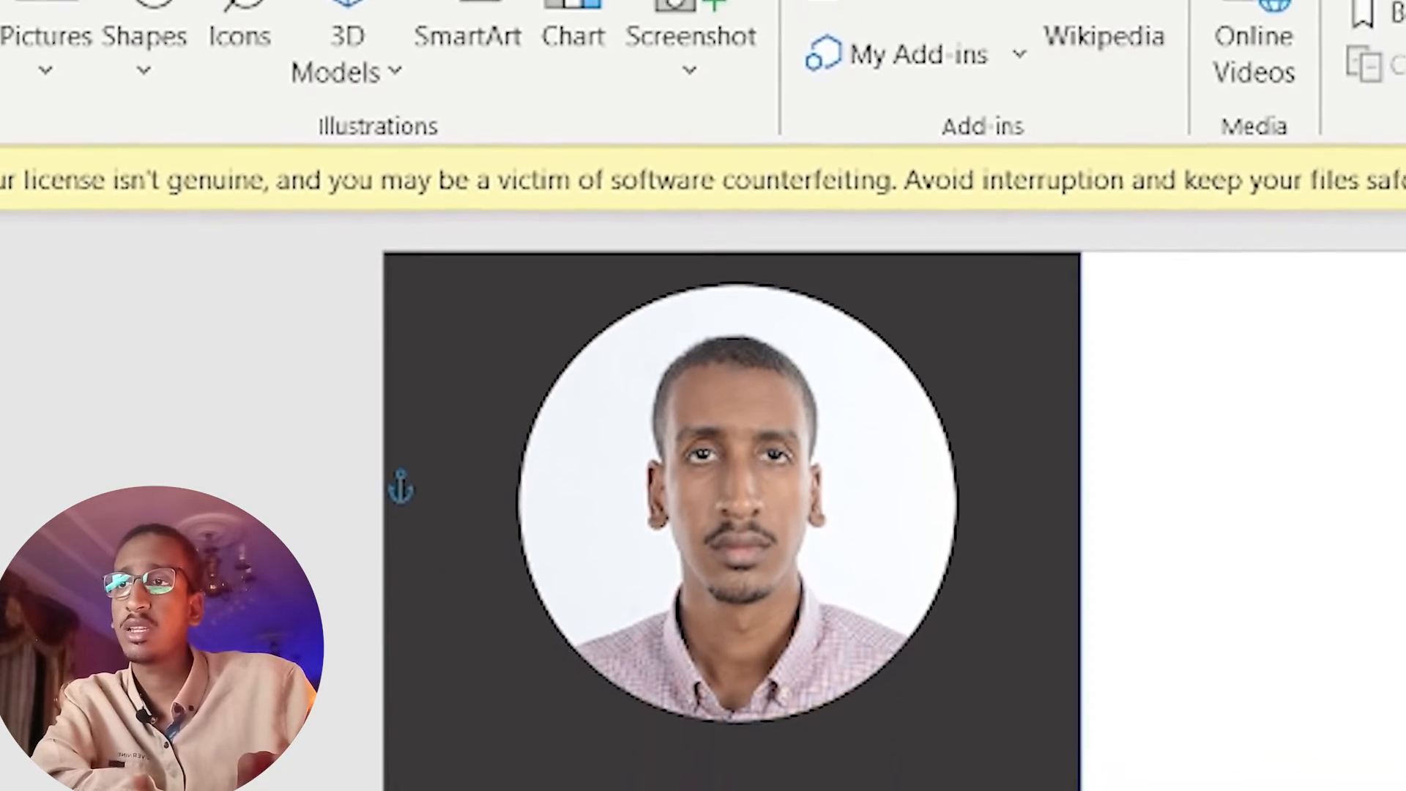
pyautogui.moveTo(822, 691)
pyautogui.mouseDown()
pyautogui.moveTo(534, 584)
pyautogui.moveTo(347, 471)
pyautogui.mouseUp()
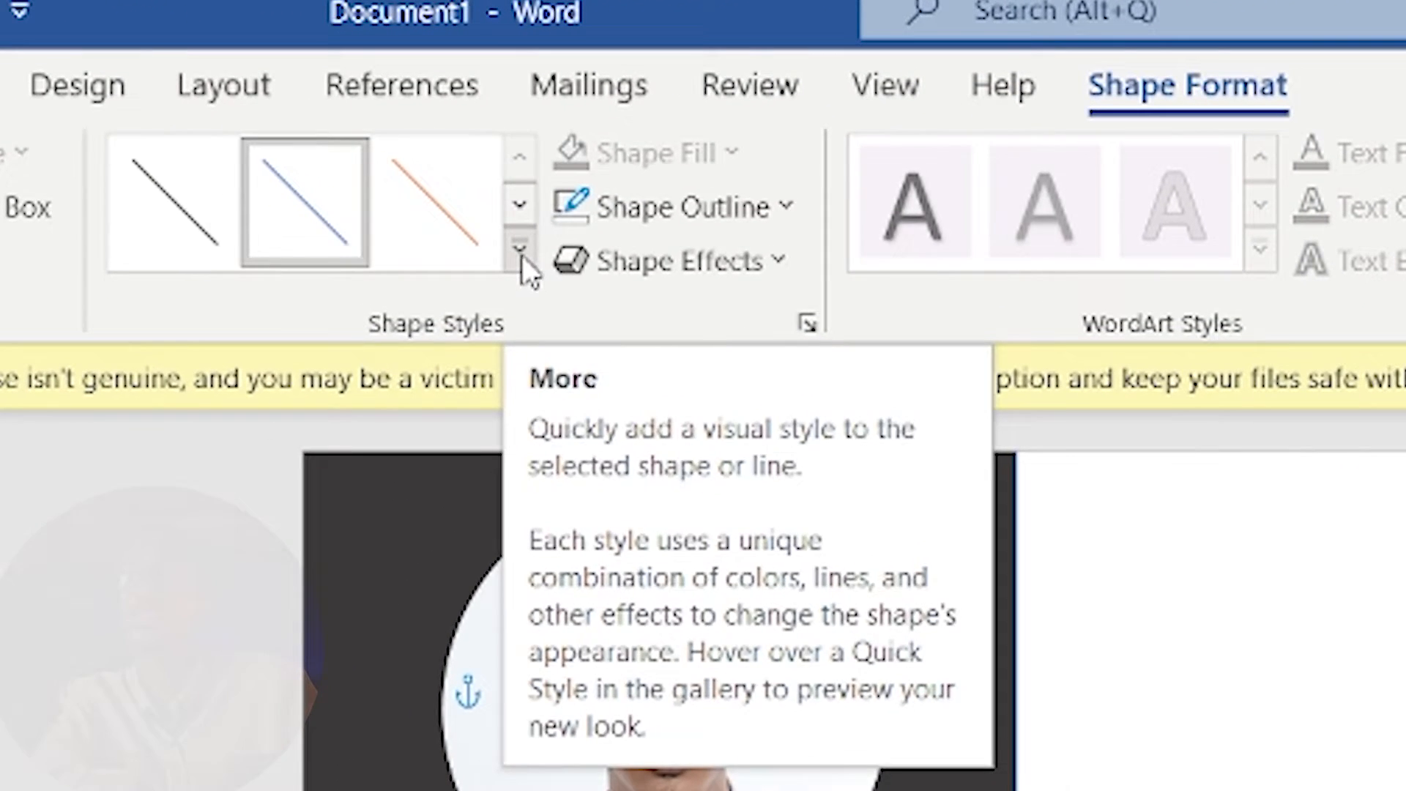
# Style the line as Intense Line - Dark 1 with a white outline.
pyautogui.click(522, 255)
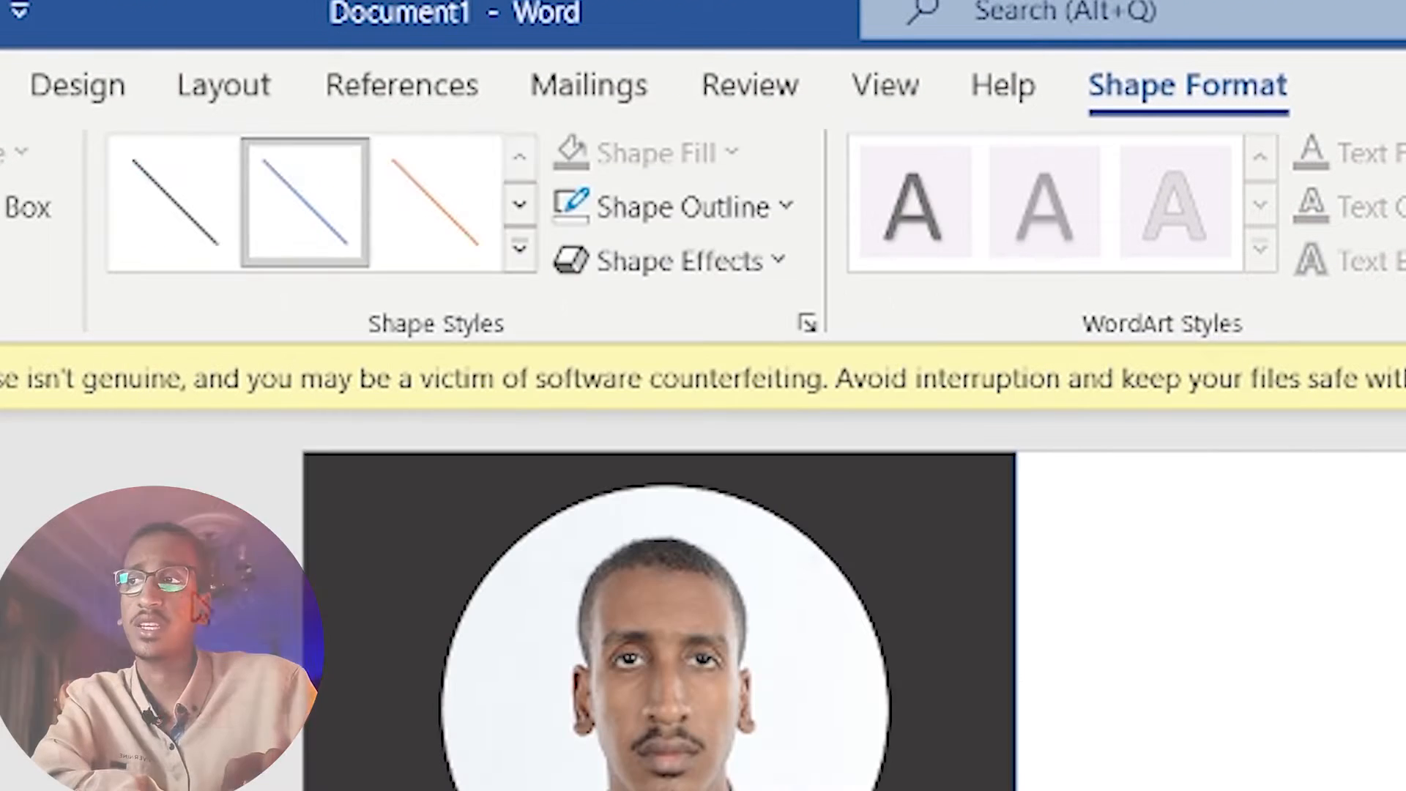
pyautogui.click(196, 608)
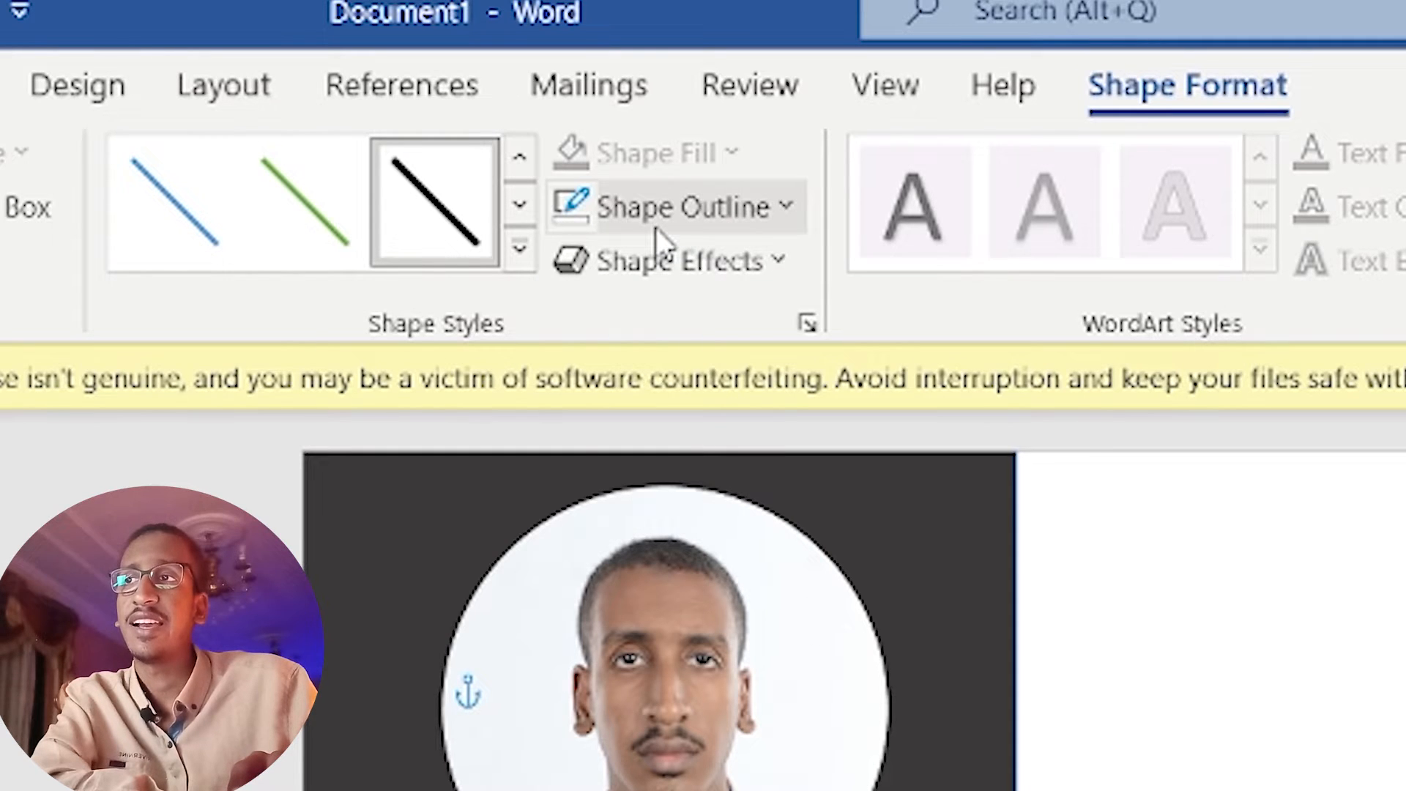
pyautogui.click(782, 211)
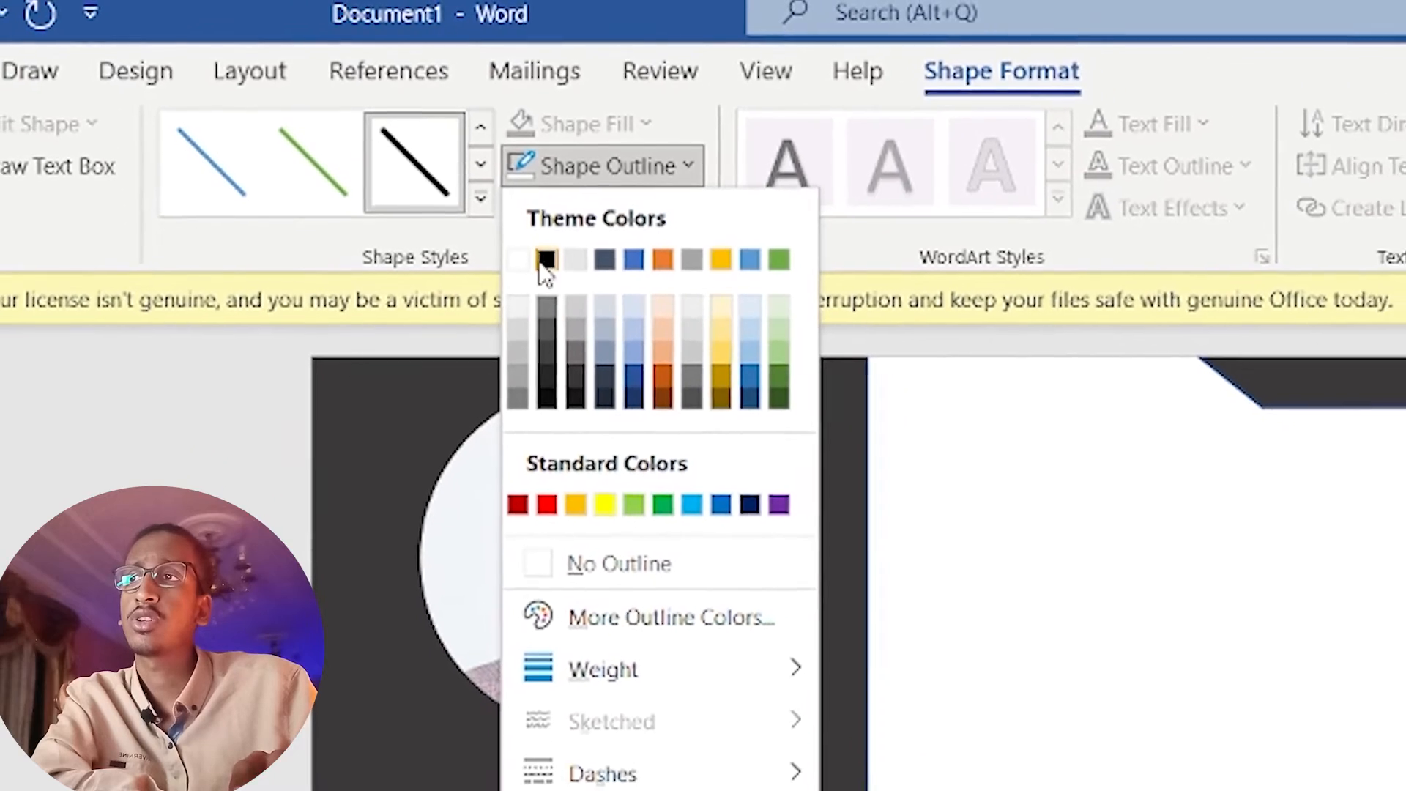
pyautogui.click(518, 259)
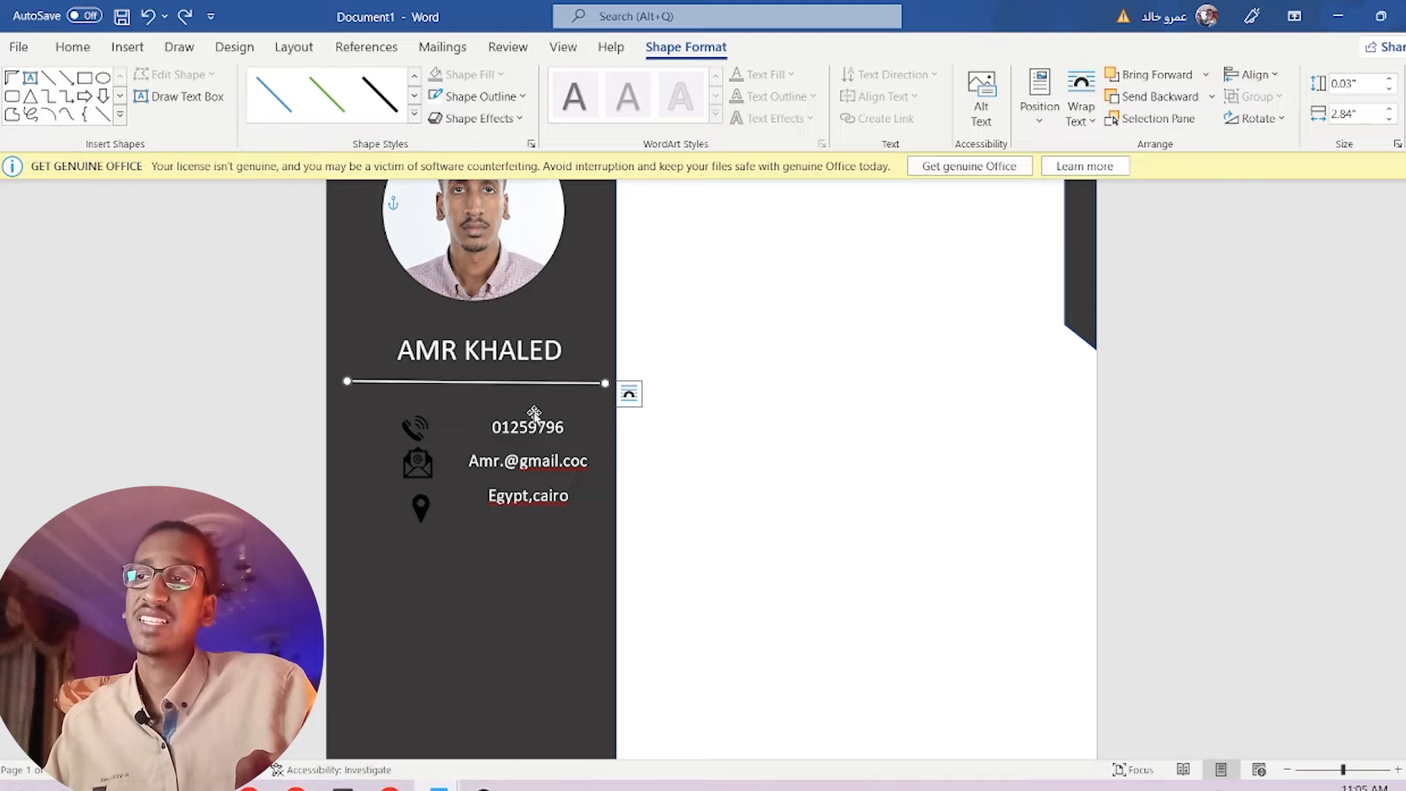
# Duplicate the name box below the contacts as 'Courses', with a copied divider beneath.
pyautogui.click(573, 355)
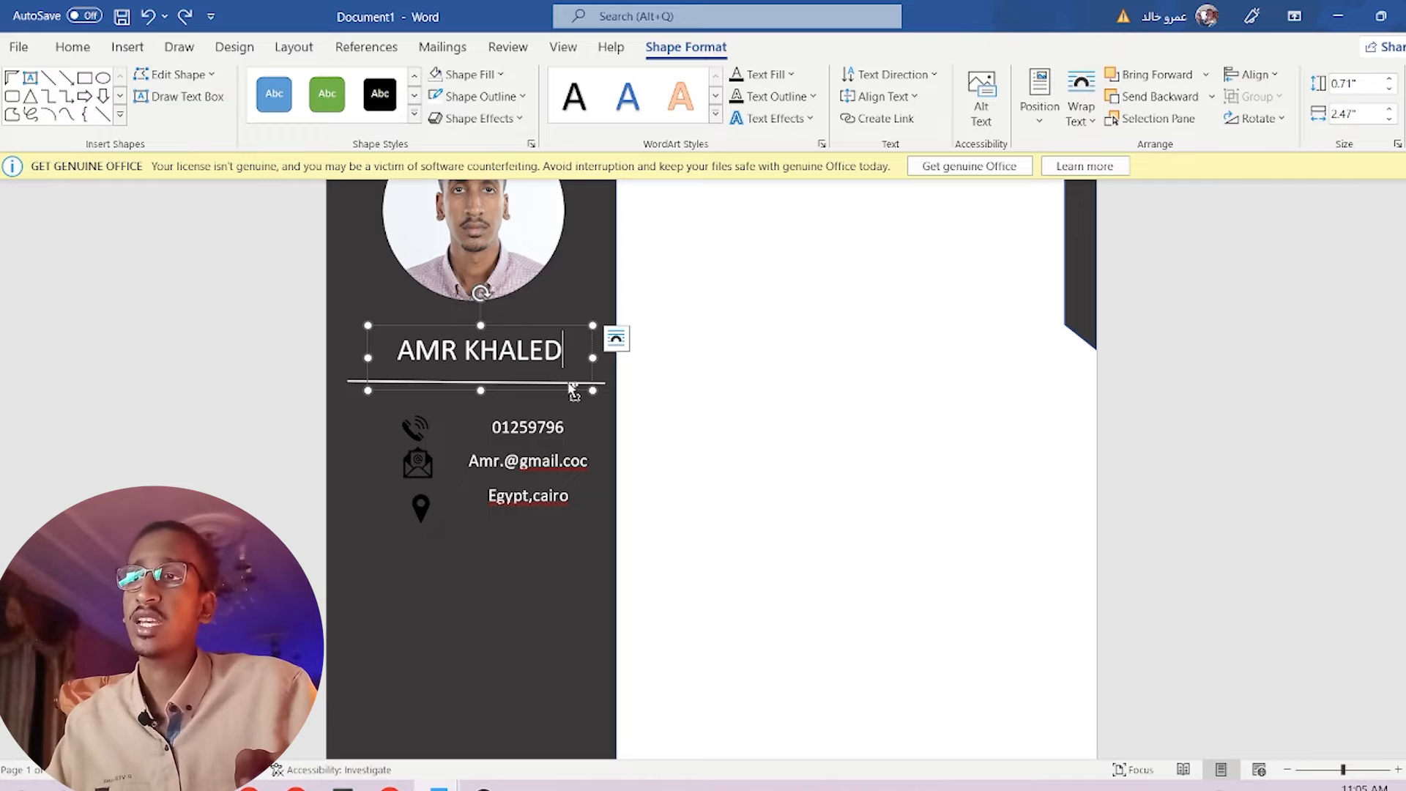
pyautogui.moveTo(573, 395); pyautogui.dragTo(527, 588)
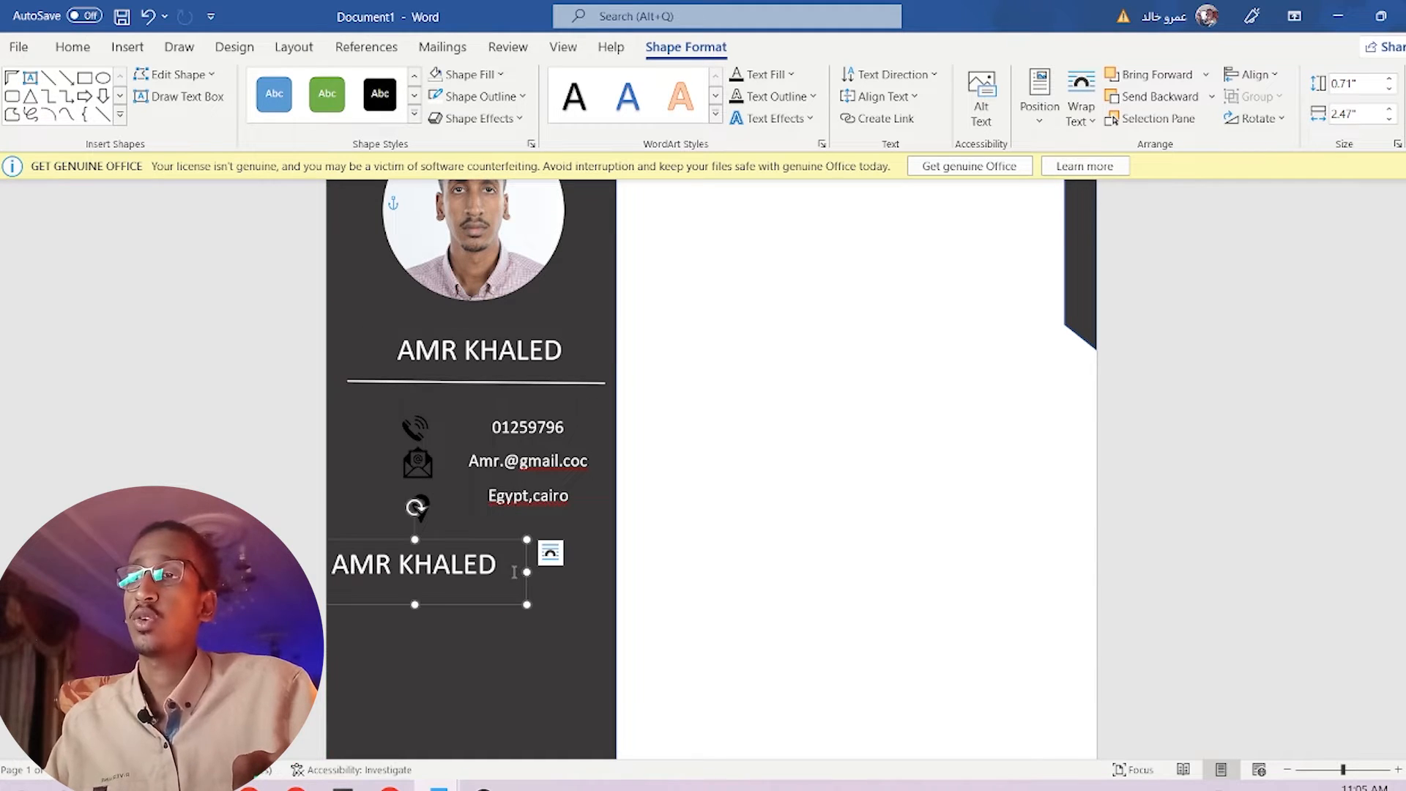
pyautogui.hotkey('ctrl', 'a')
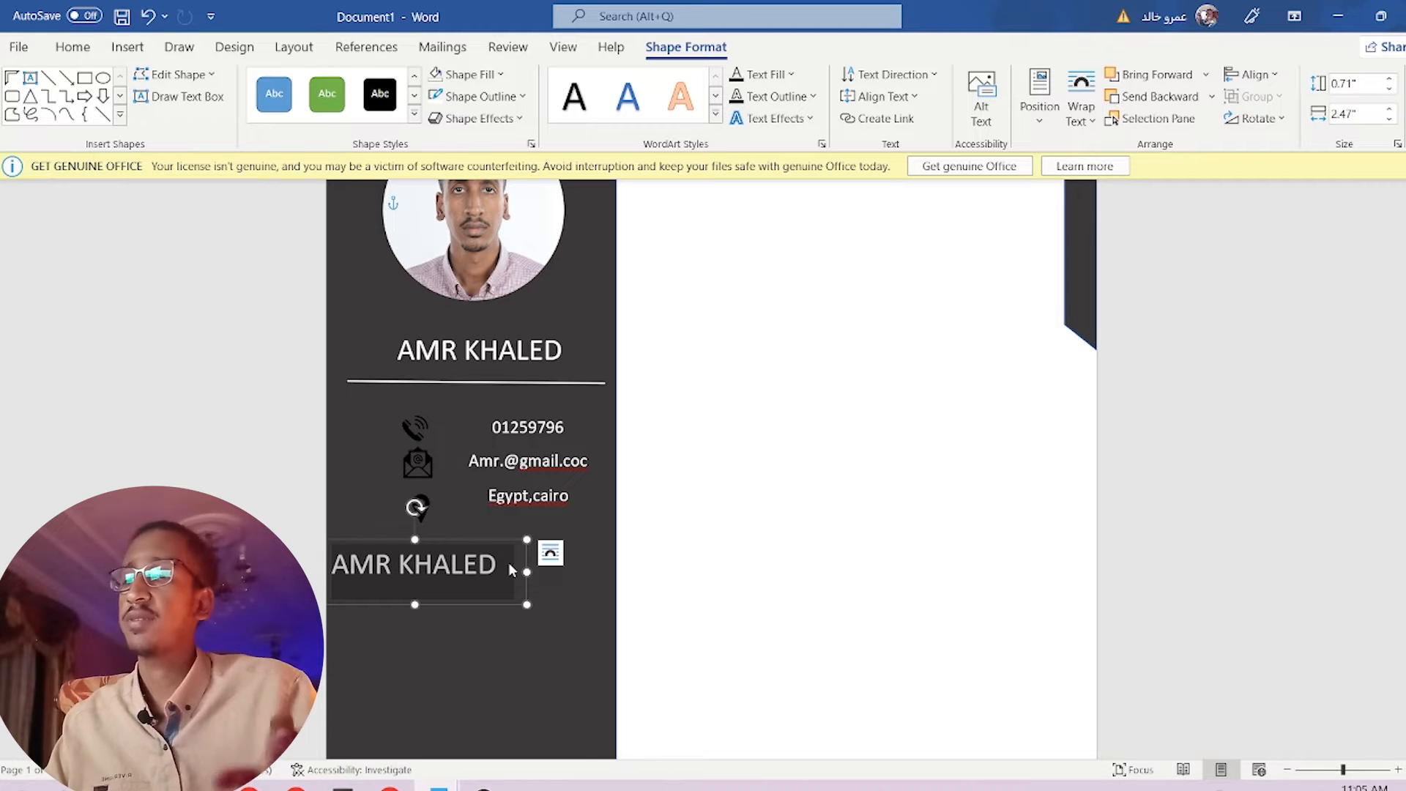
pyautogui.write('Courses')
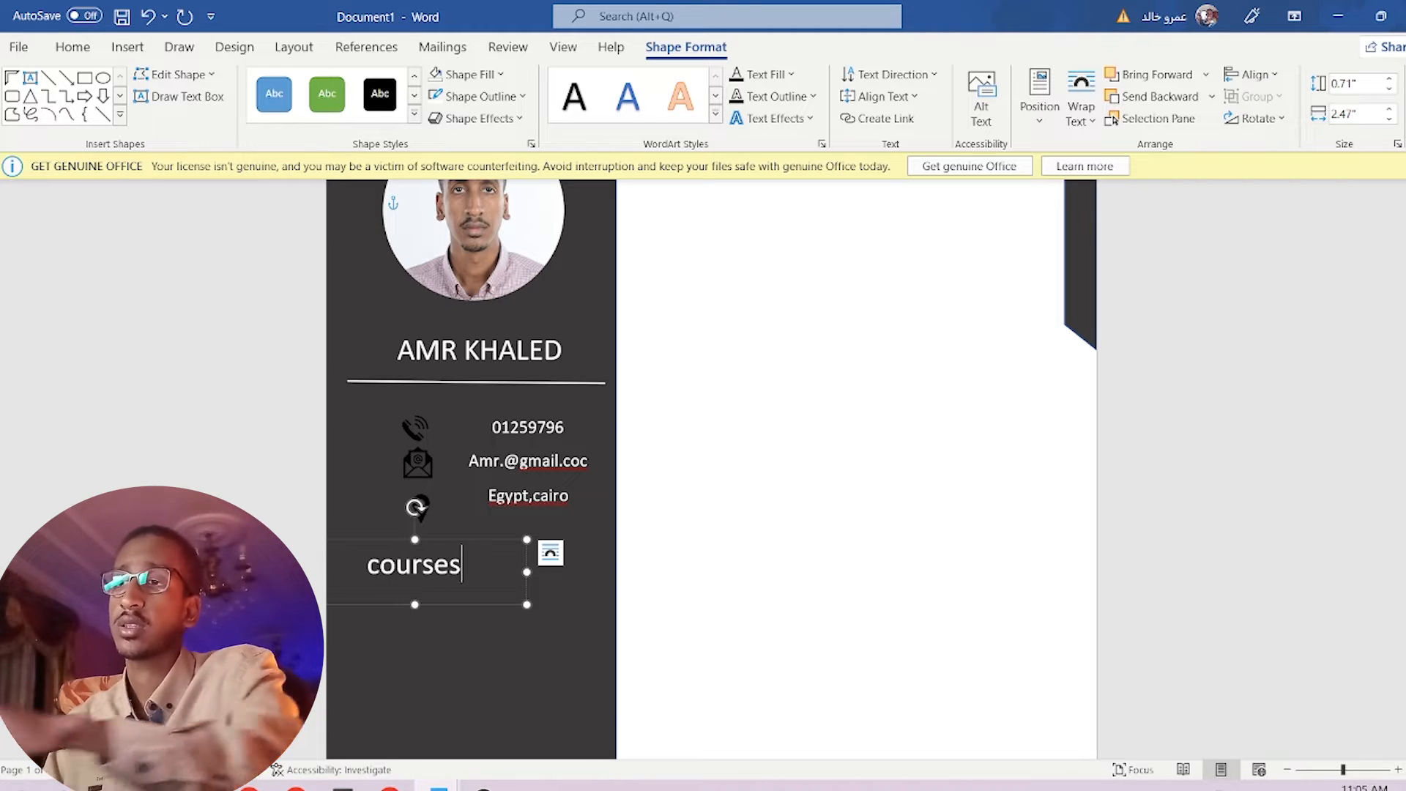
pyautogui.click(571, 652)
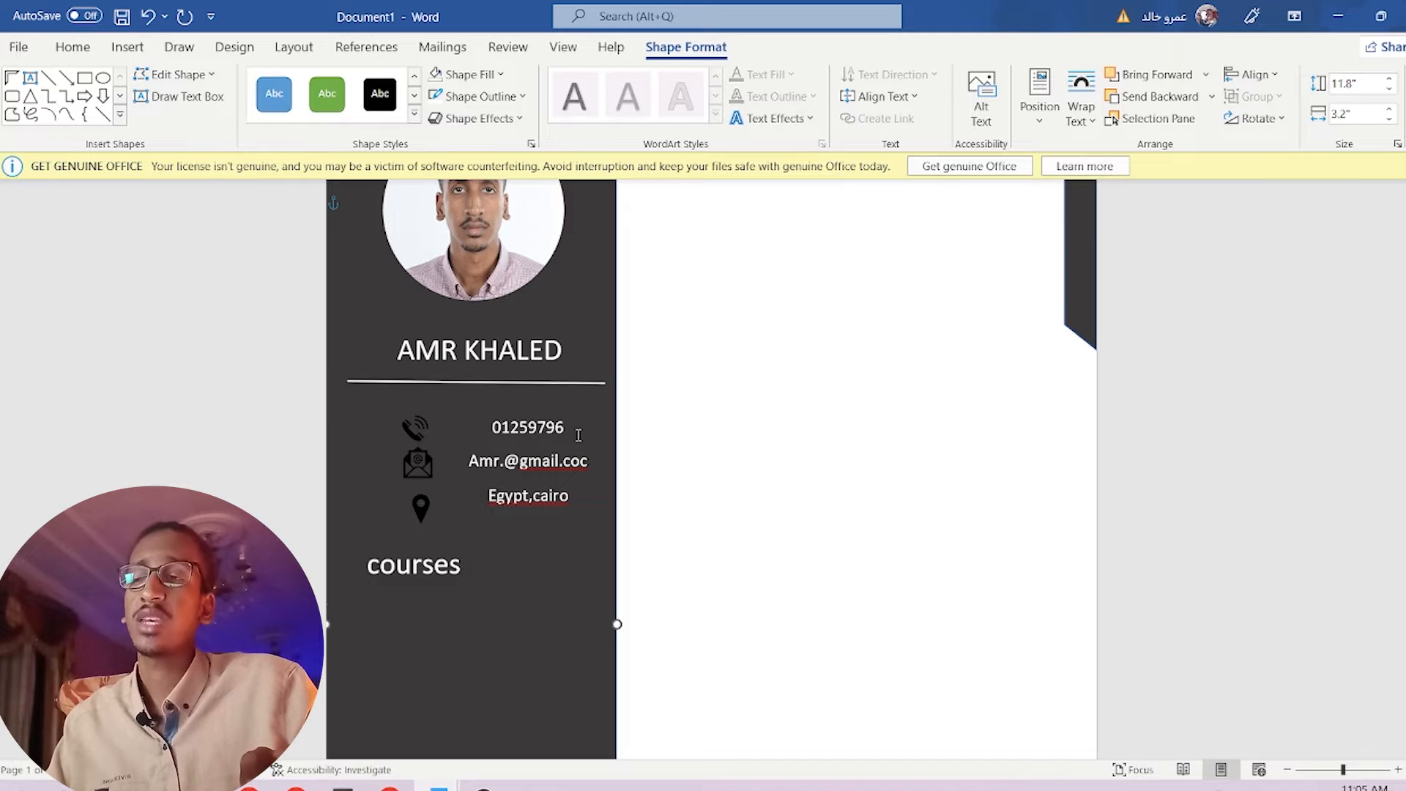
pyautogui.click(585, 386)
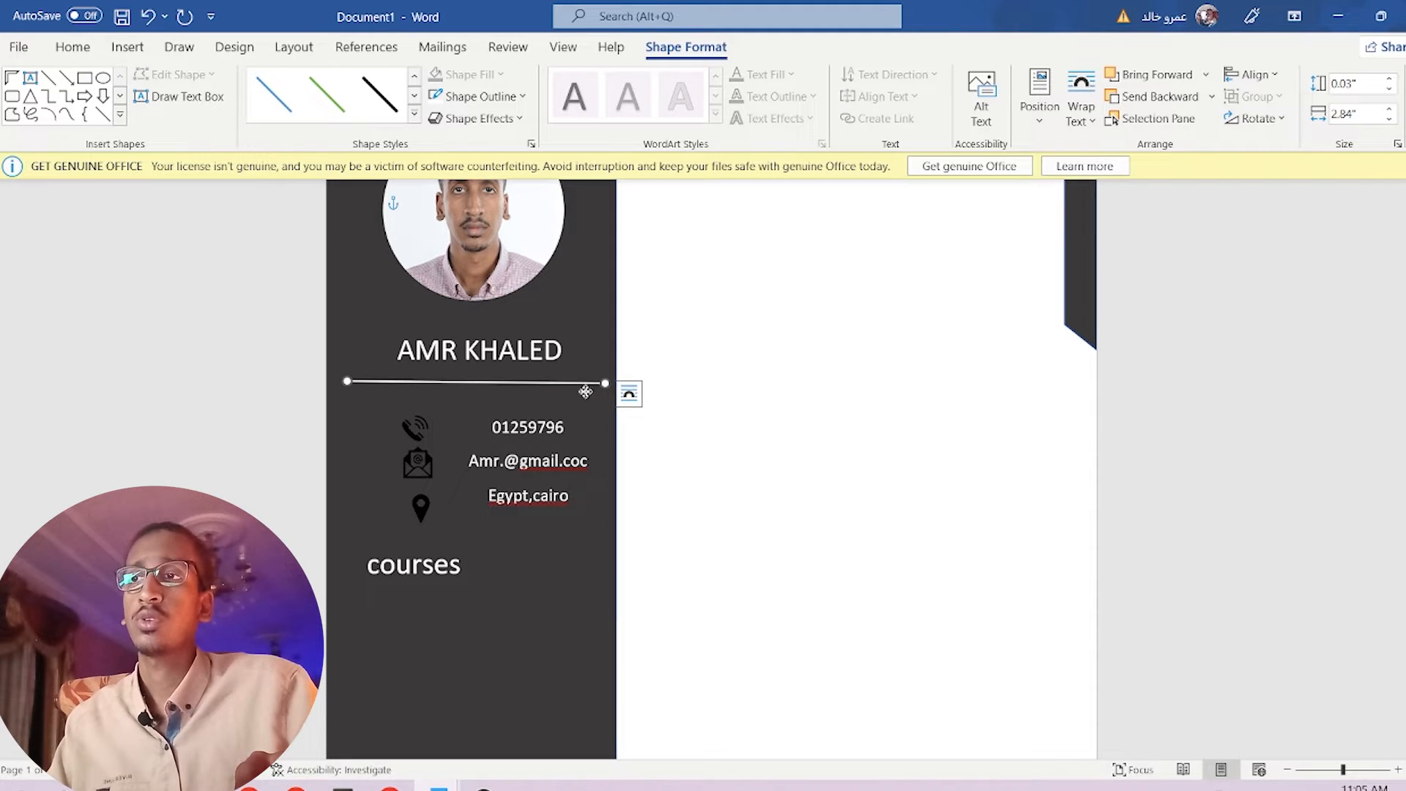
pyautogui.moveTo(585, 391); pyautogui.dragTo(568, 574)
# Set the Courses heading font size to 26.
pyautogui.click(476, 565)
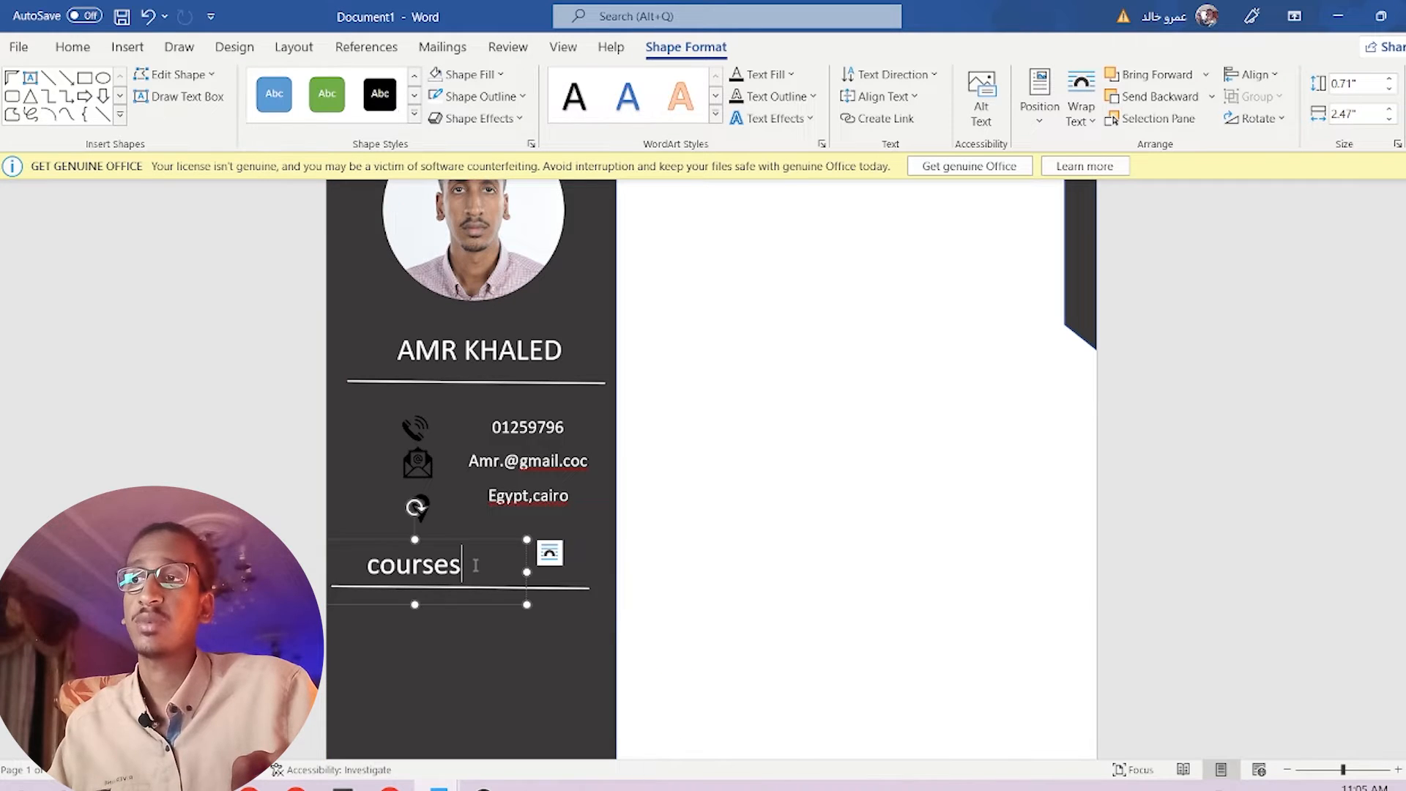
pyautogui.doubleClick(432, 564)
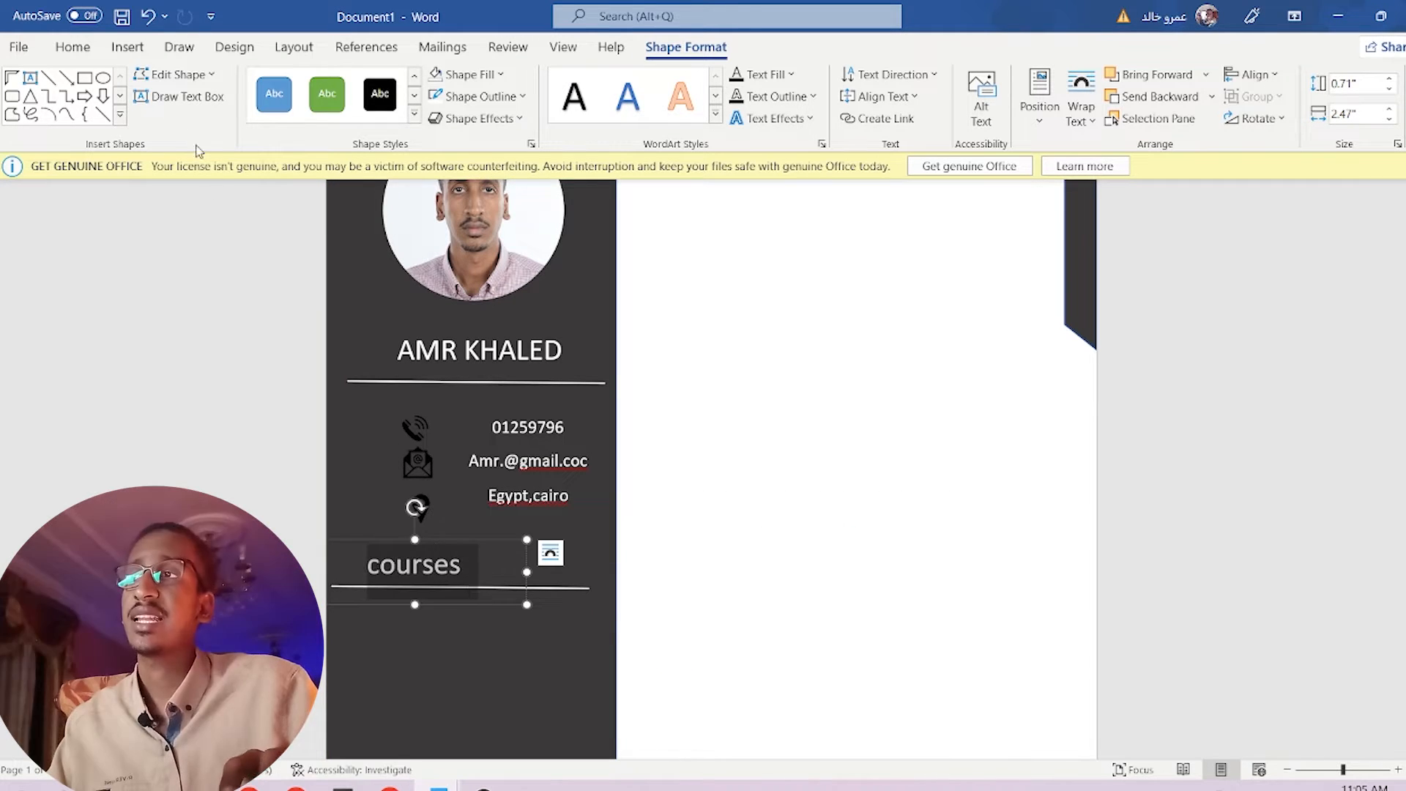
pyautogui.click(73, 46)
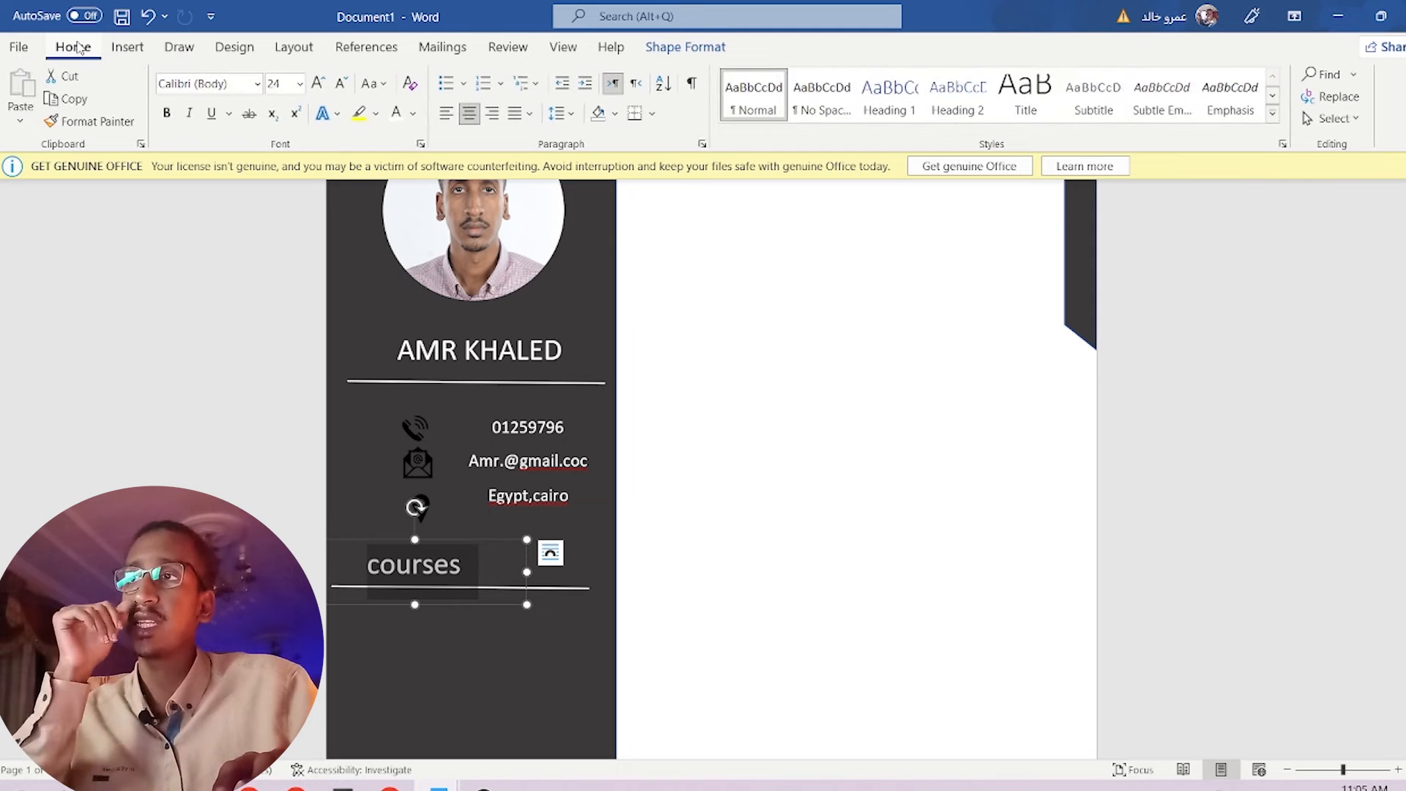
pyautogui.click(300, 83)
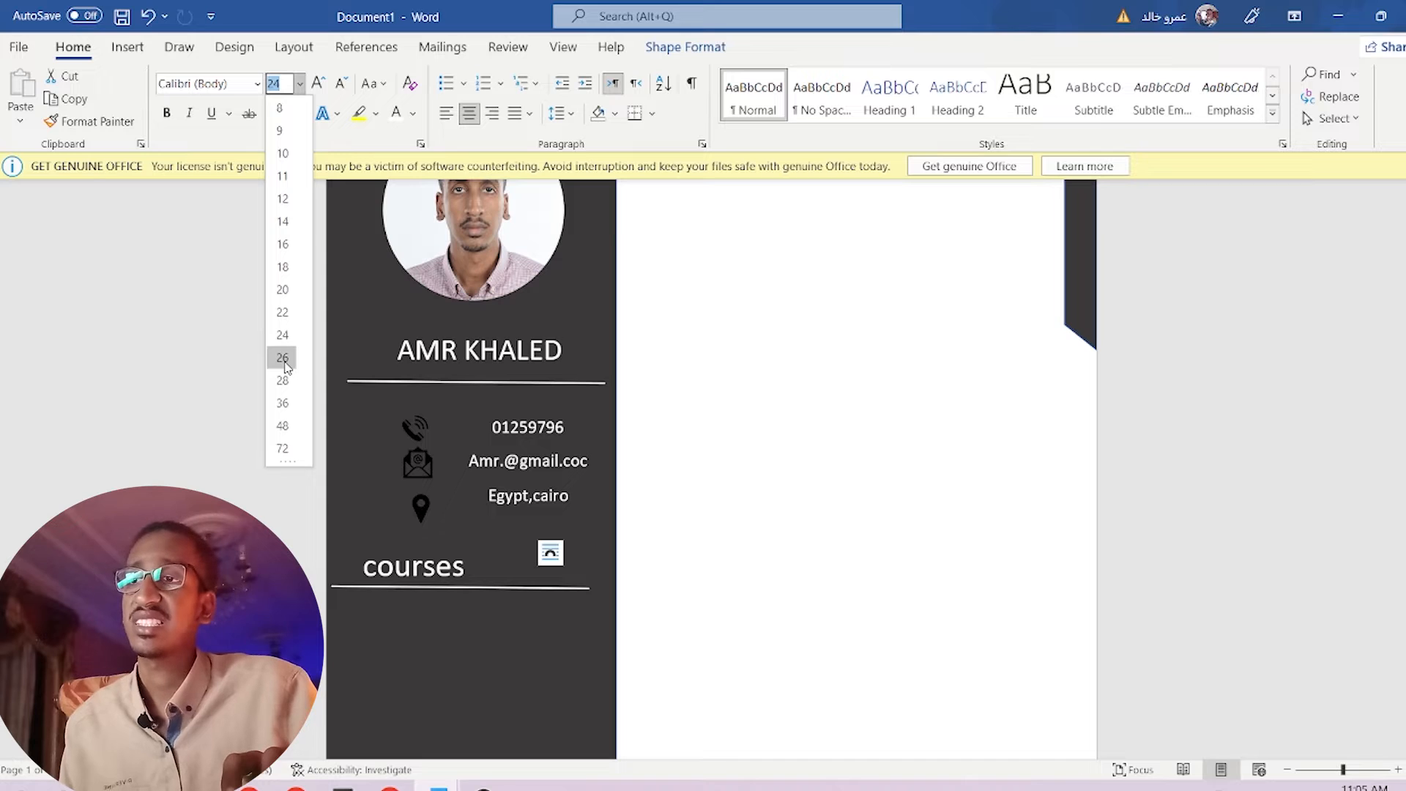
pyautogui.click(283, 358)
pyautogui.click(506, 634)
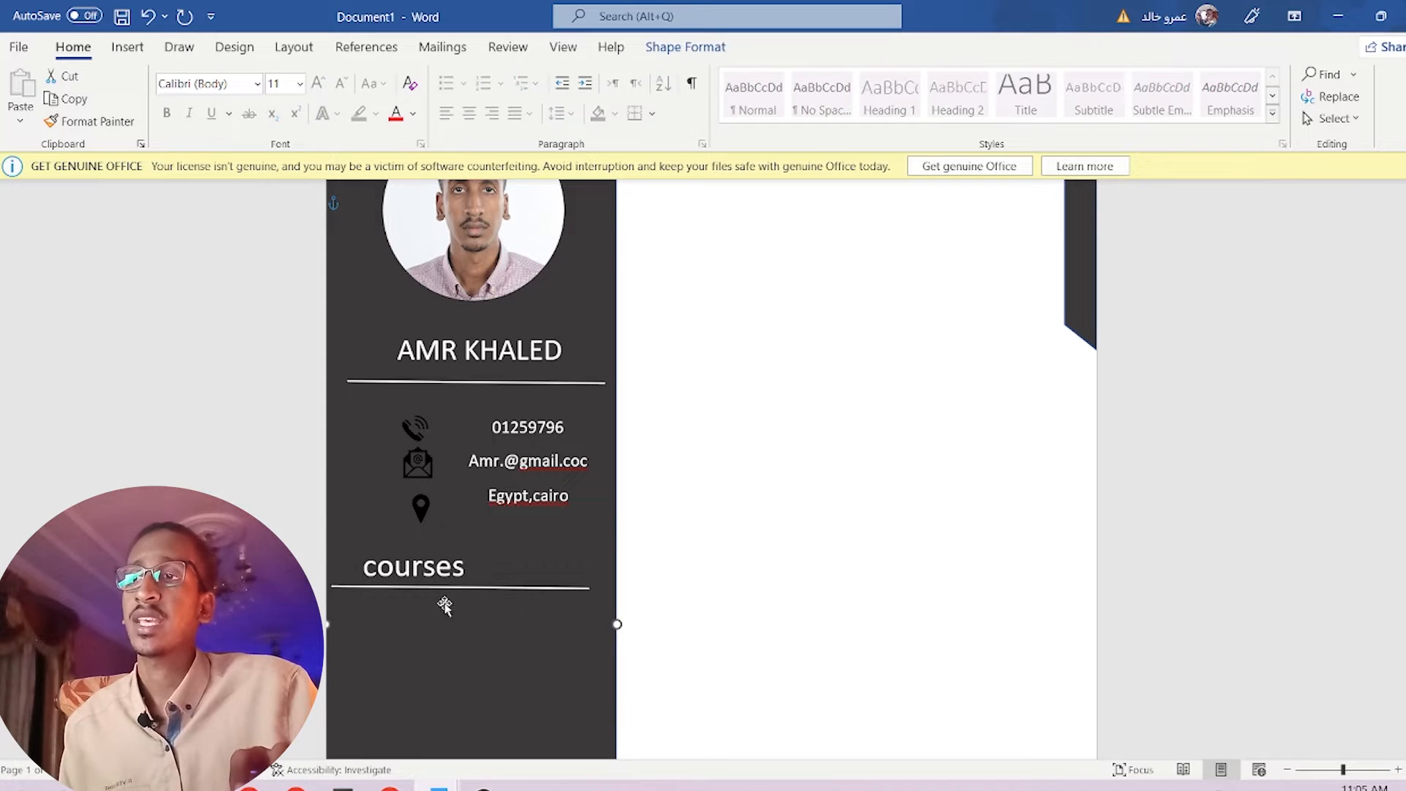
pyautogui.scroll(-2, 440, 571)
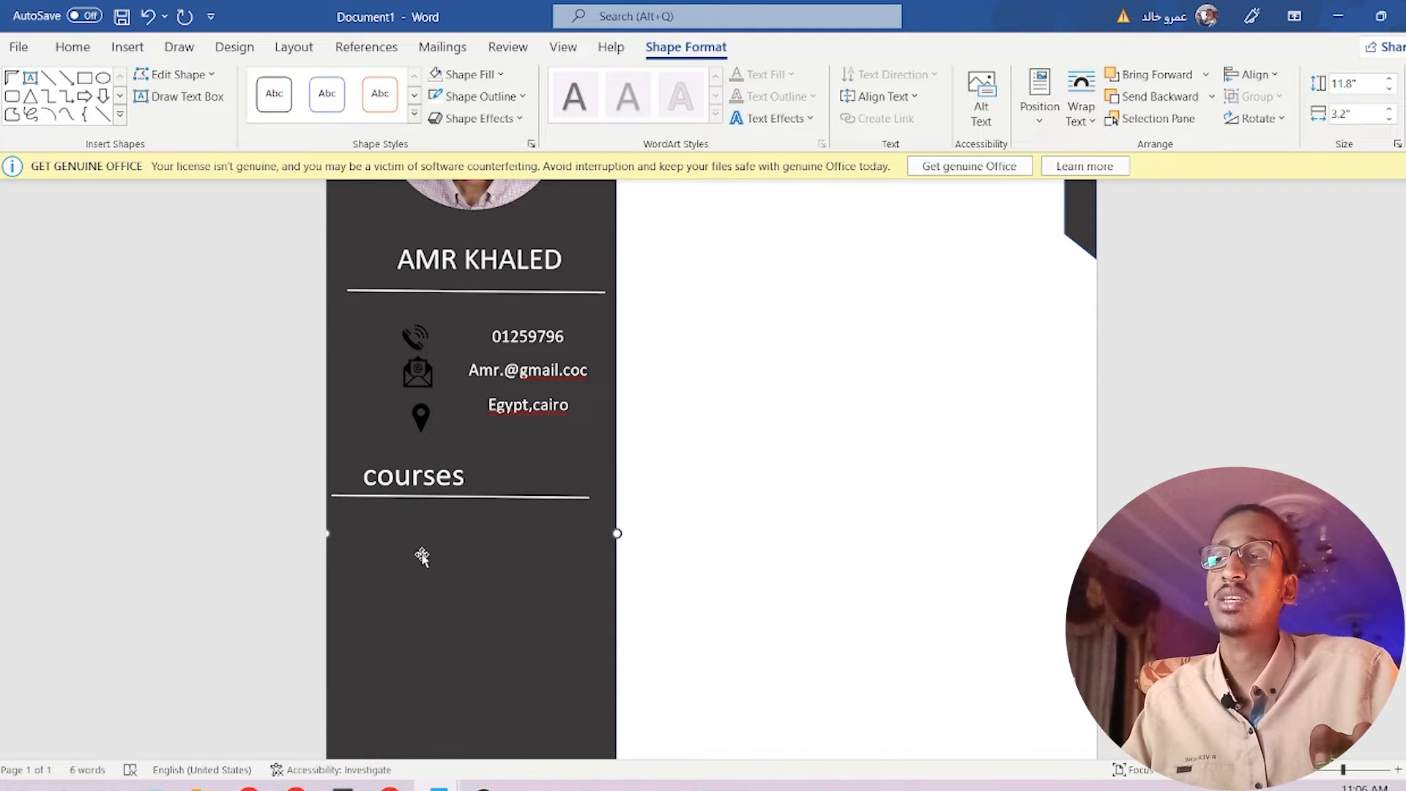
# Copy the courses box lower, type the entries Klfg, Jkhfgj, Fgf, and enlarge it.
pyautogui.click(470, 478)
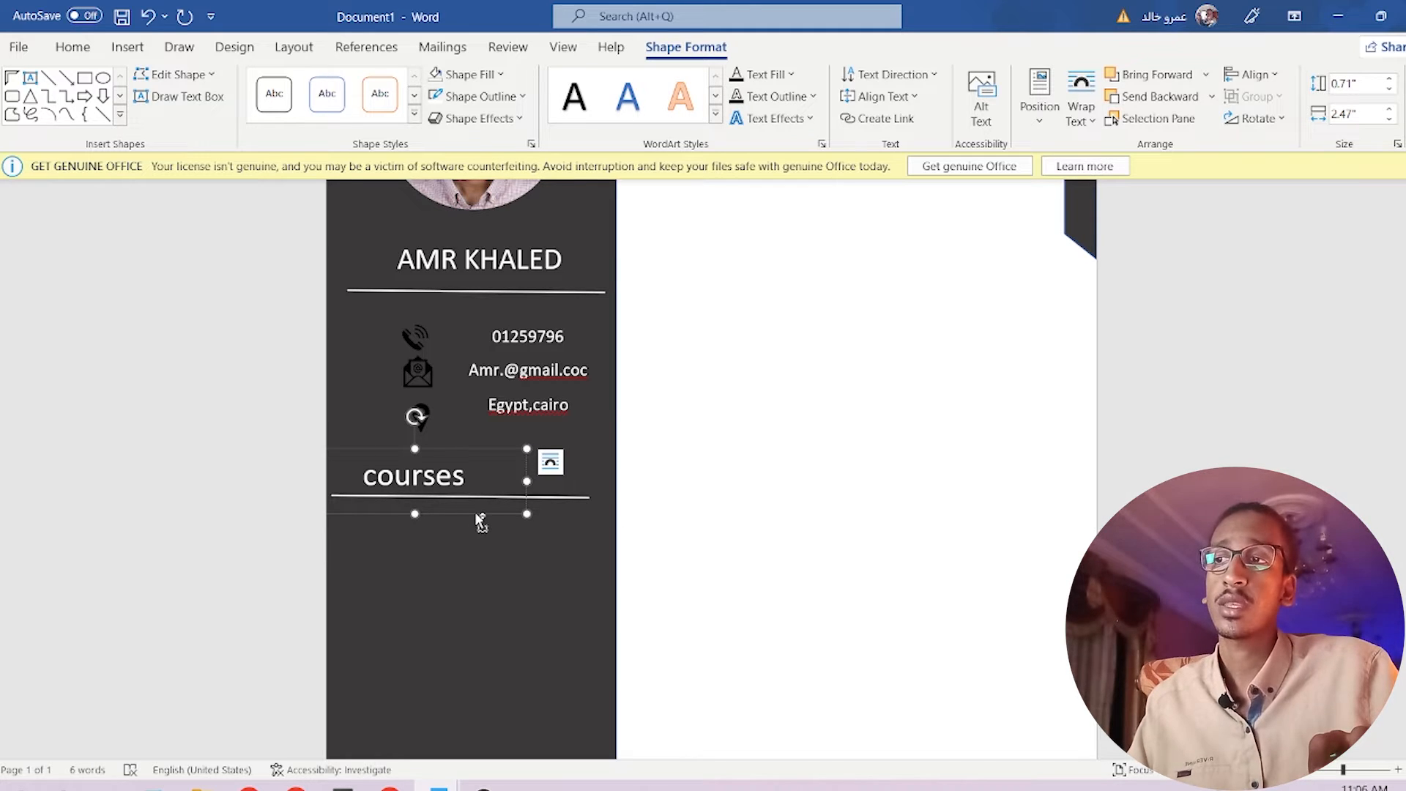
pyautogui.moveTo(480, 519); pyautogui.dragTo(479, 581)
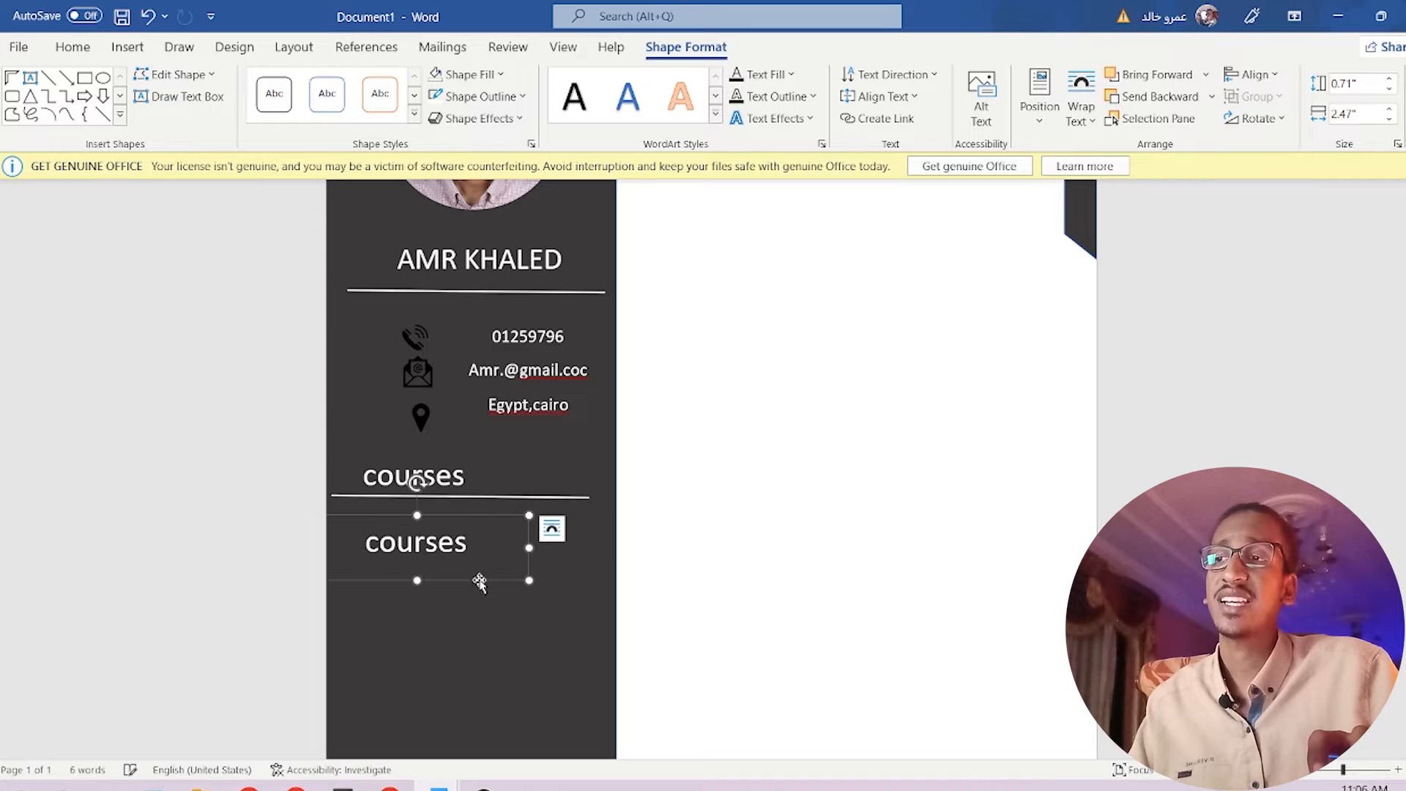
pyautogui.doubleClick(478, 540)
pyautogui.press('BackSpace')
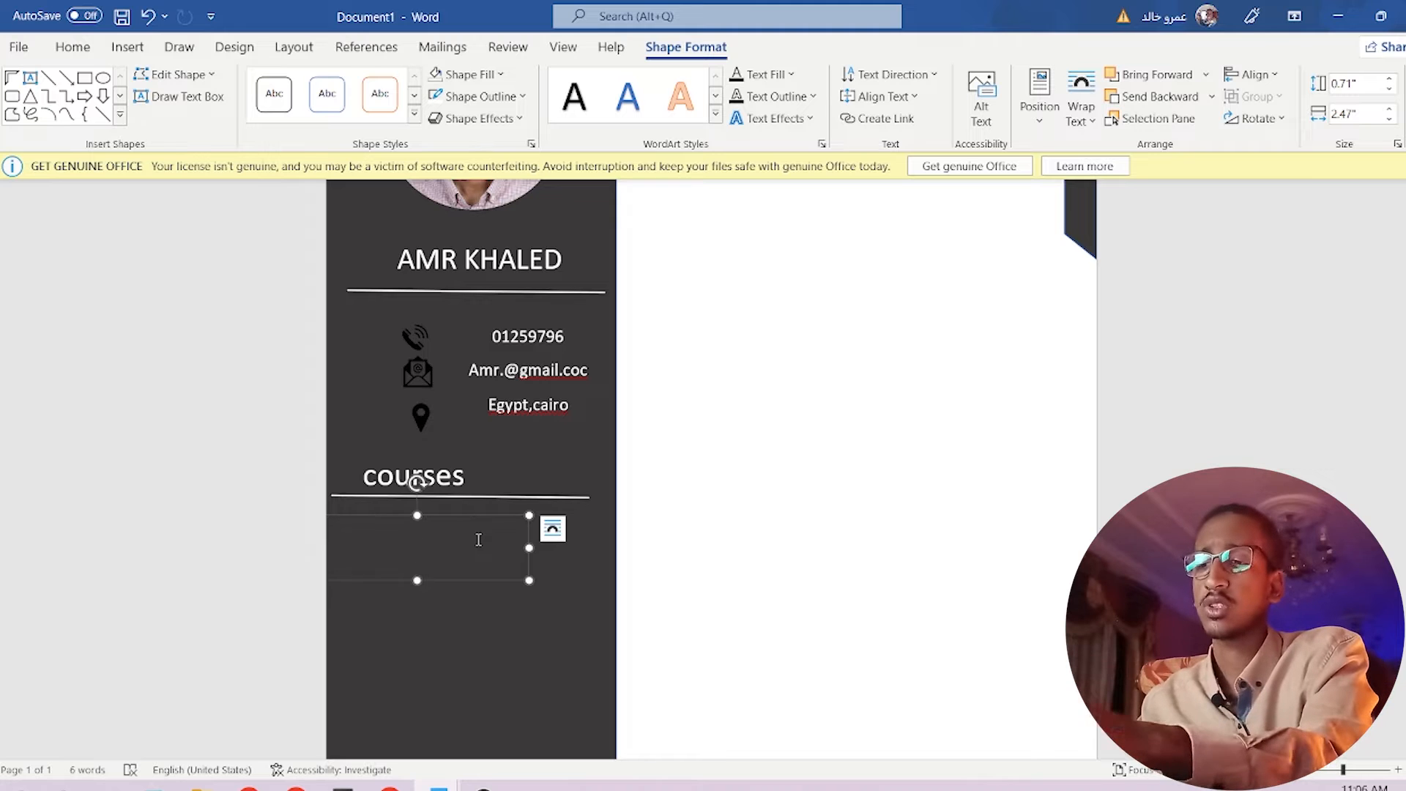
pyautogui.write('klfg')
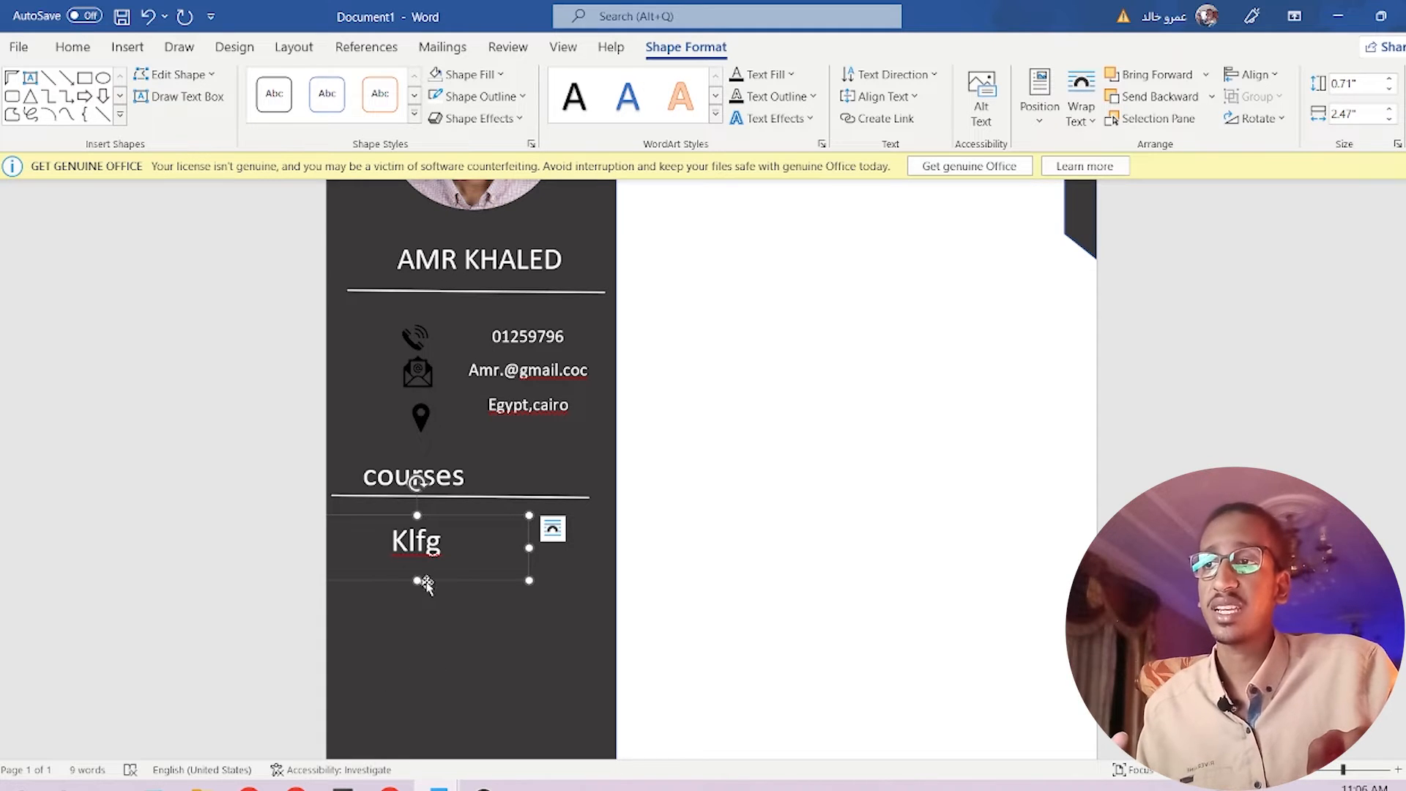
pyautogui.moveTo(418, 581); pyautogui.dragTo(418, 705)
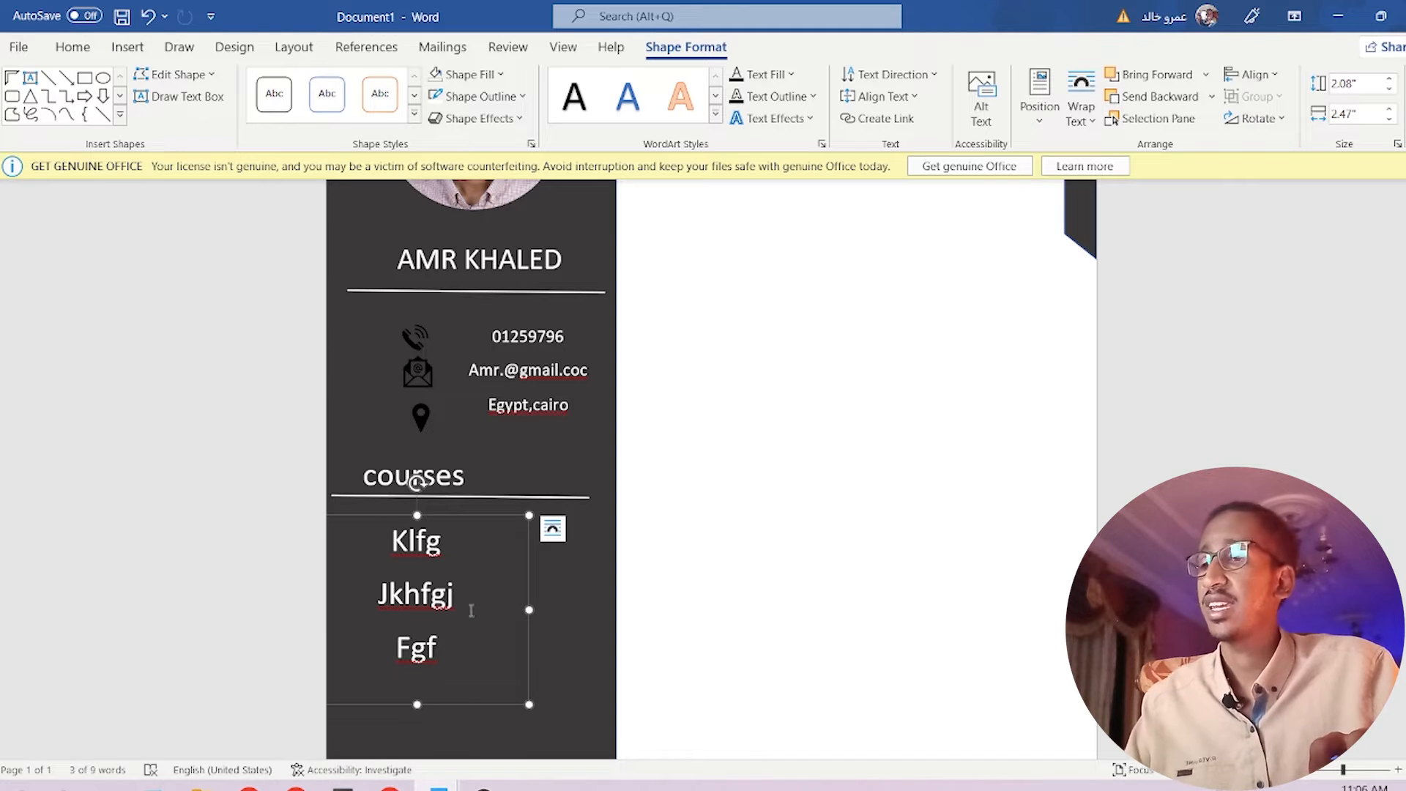
# Set all the course list text to 14 pt.
pyautogui.hotkey('ctrl', 'a')
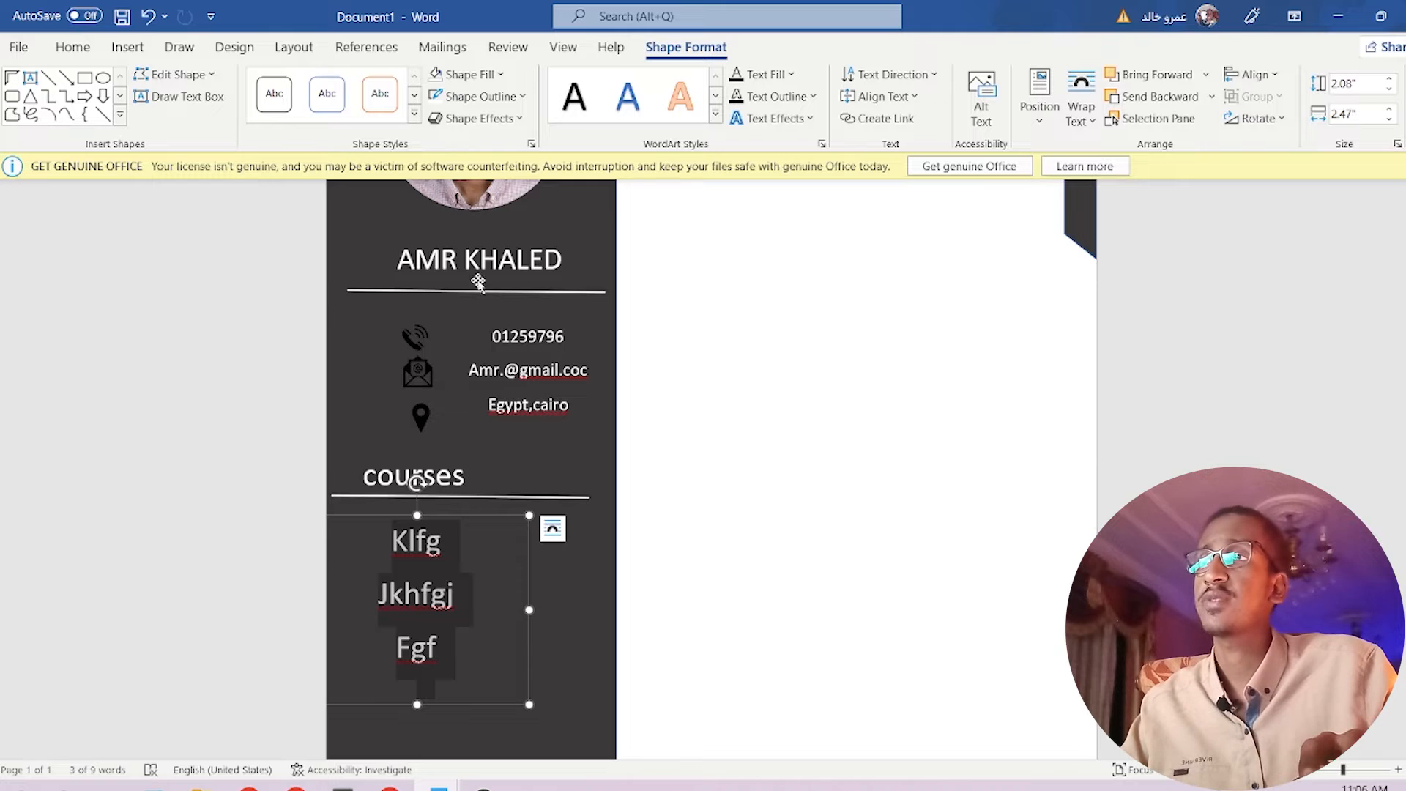
pyautogui.click(72, 48)
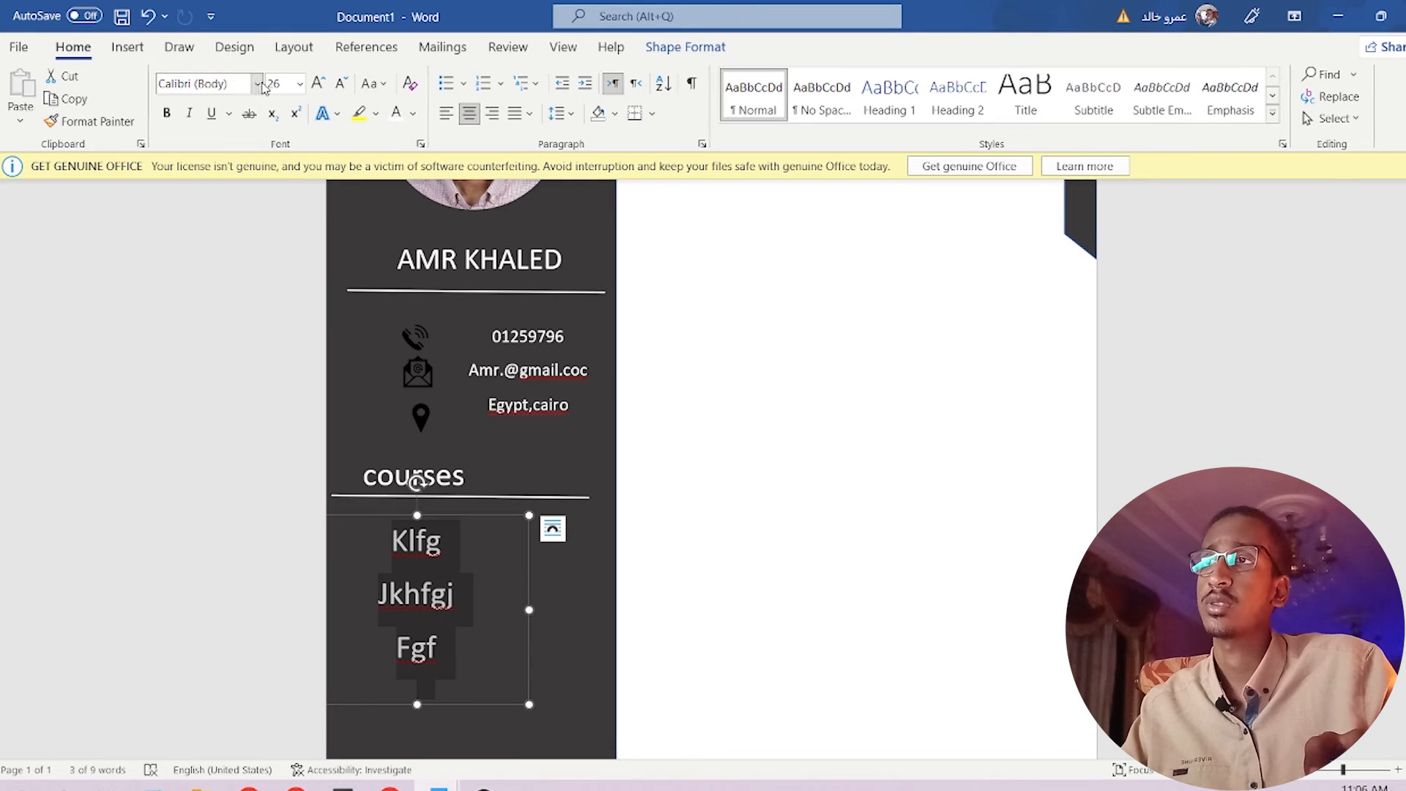
pyautogui.click(300, 83)
pyautogui.click(273, 229)
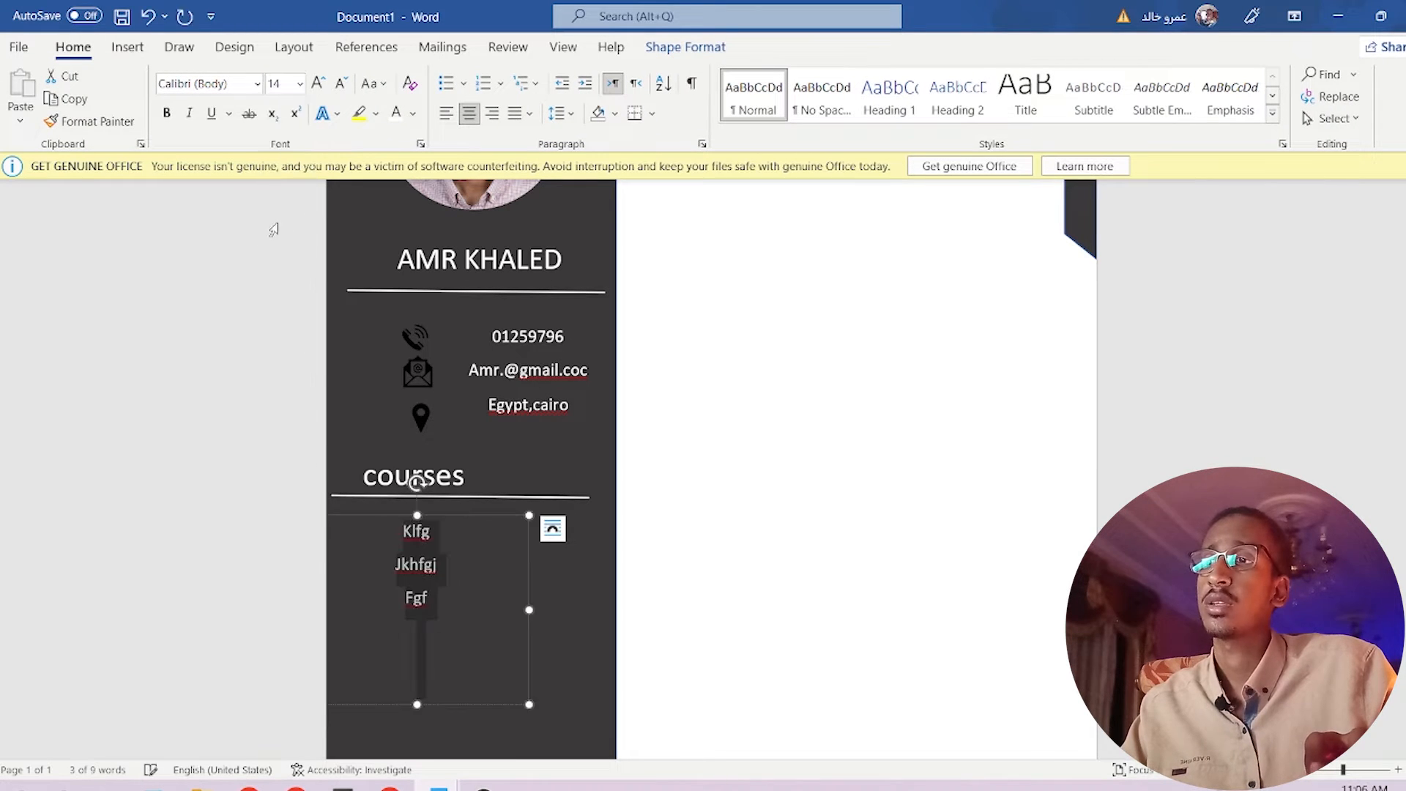
pyautogui.click(439, 569)
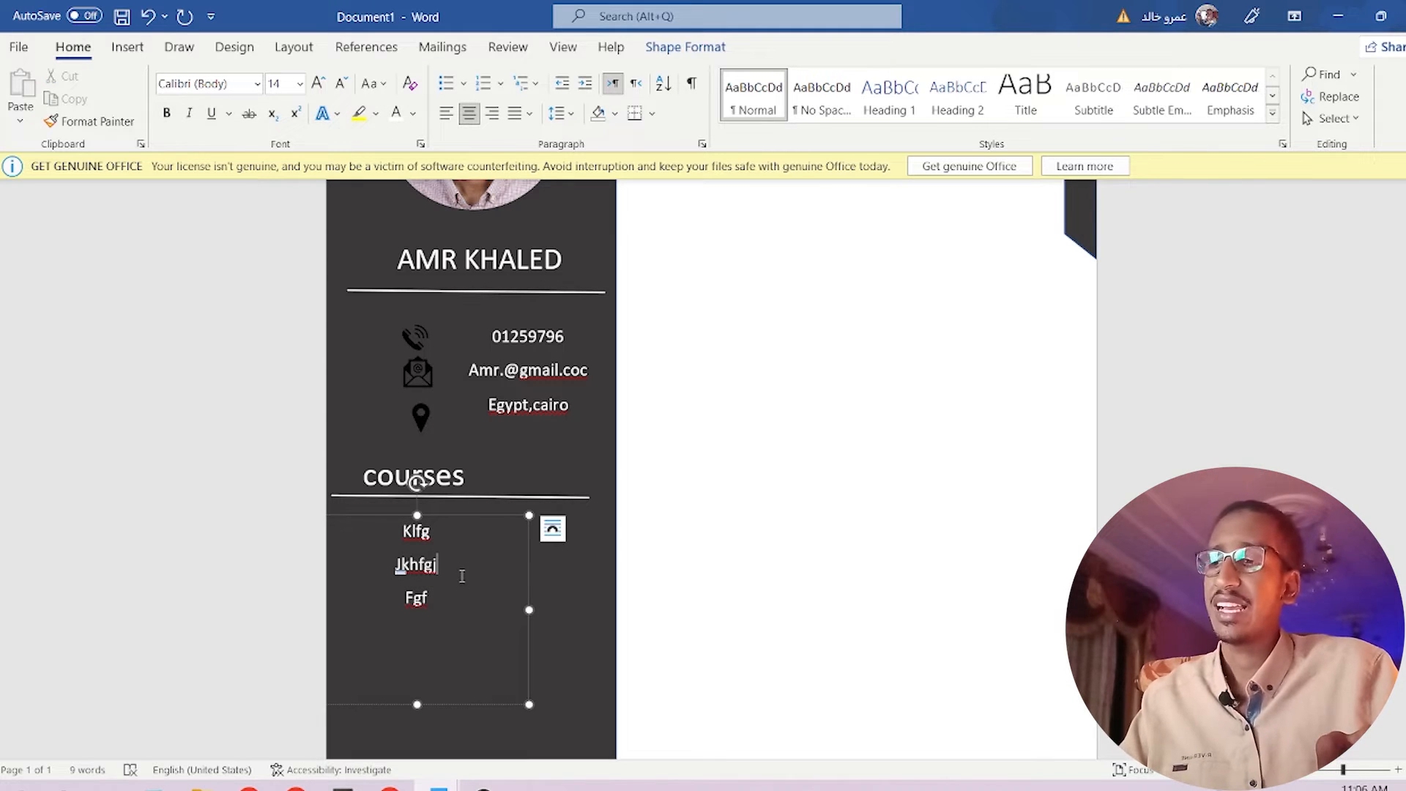
pyautogui.hotkey('ctrl', 'a')
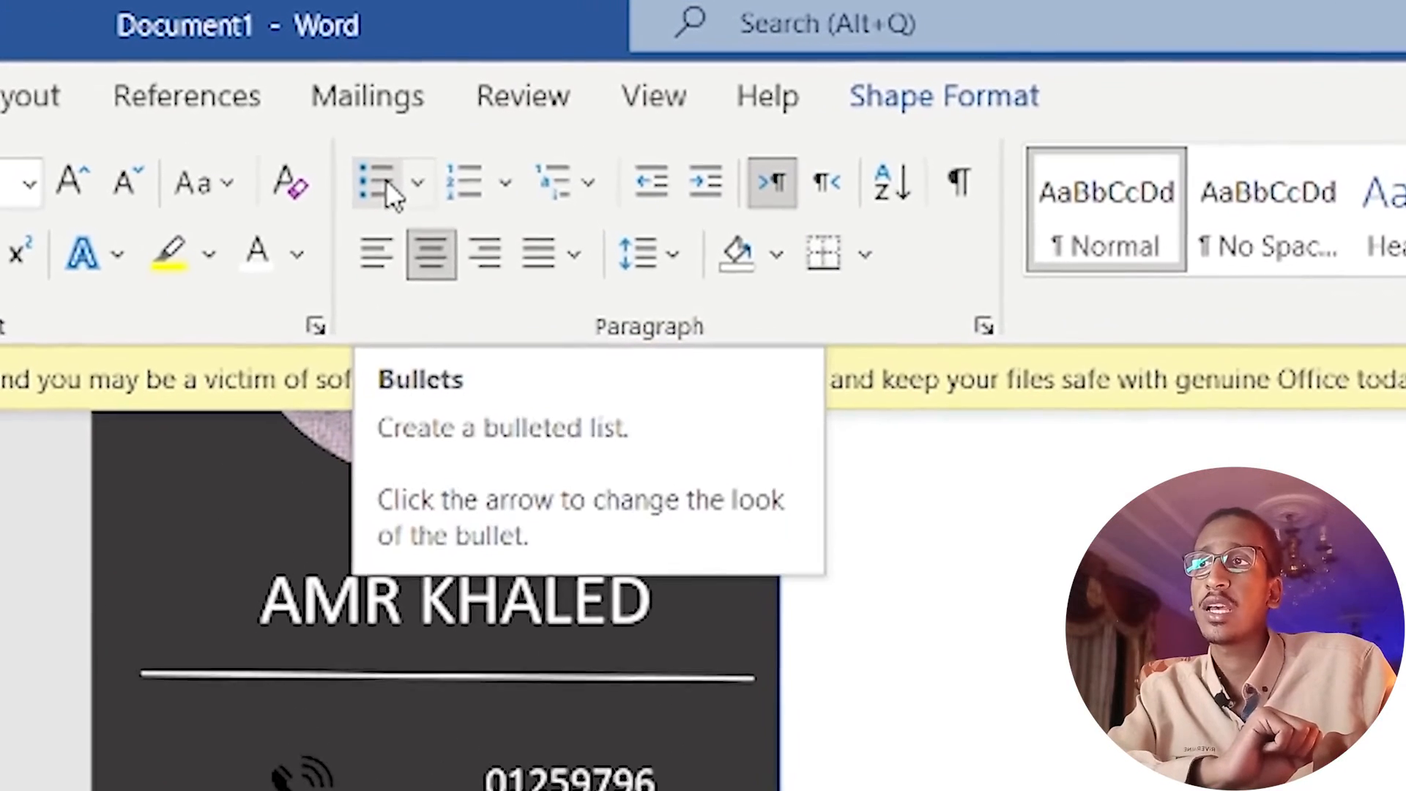
# Format the course entries as a list, trying 1) 2) 3) numbering before settling on round bullets.
pyautogui.click(372, 191)
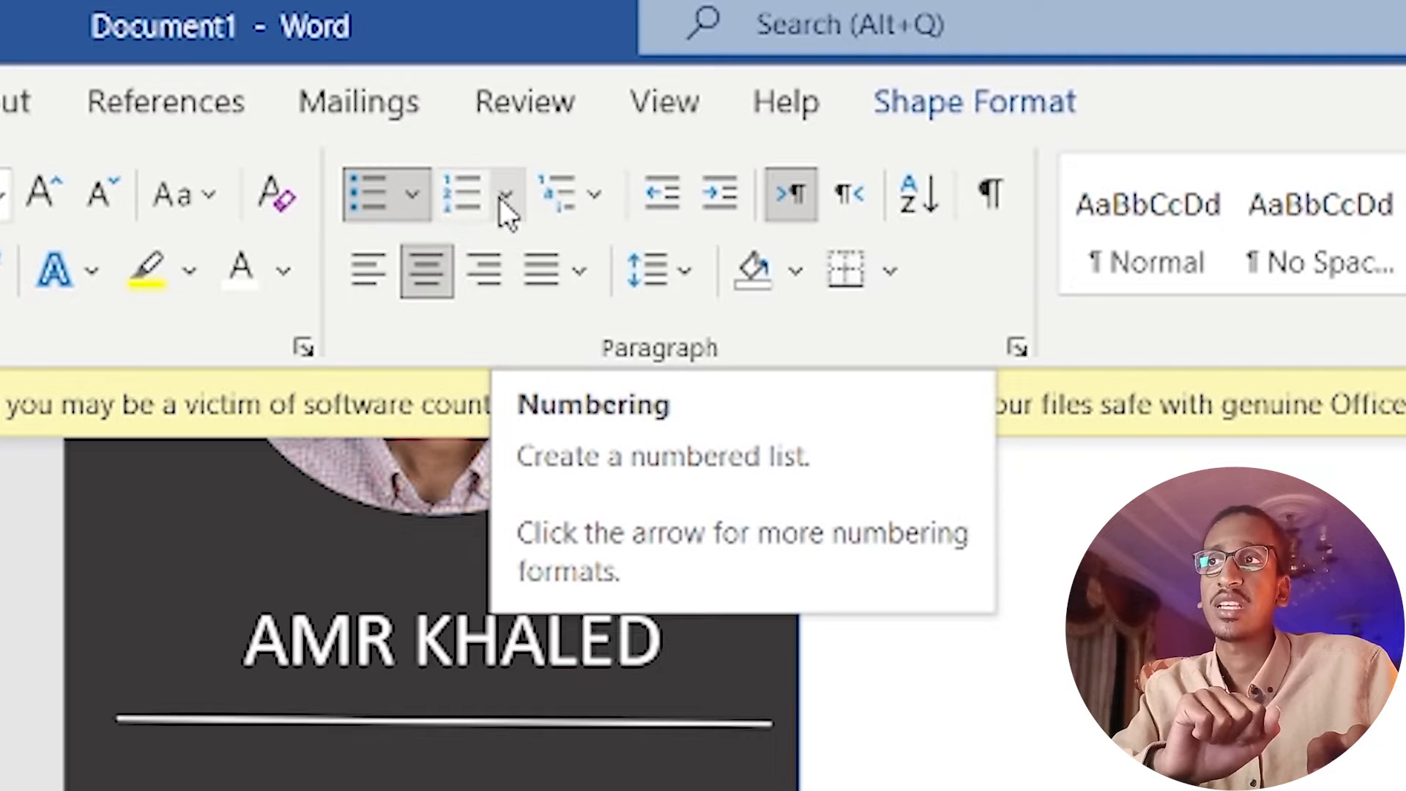
pyautogui.click(501, 196)
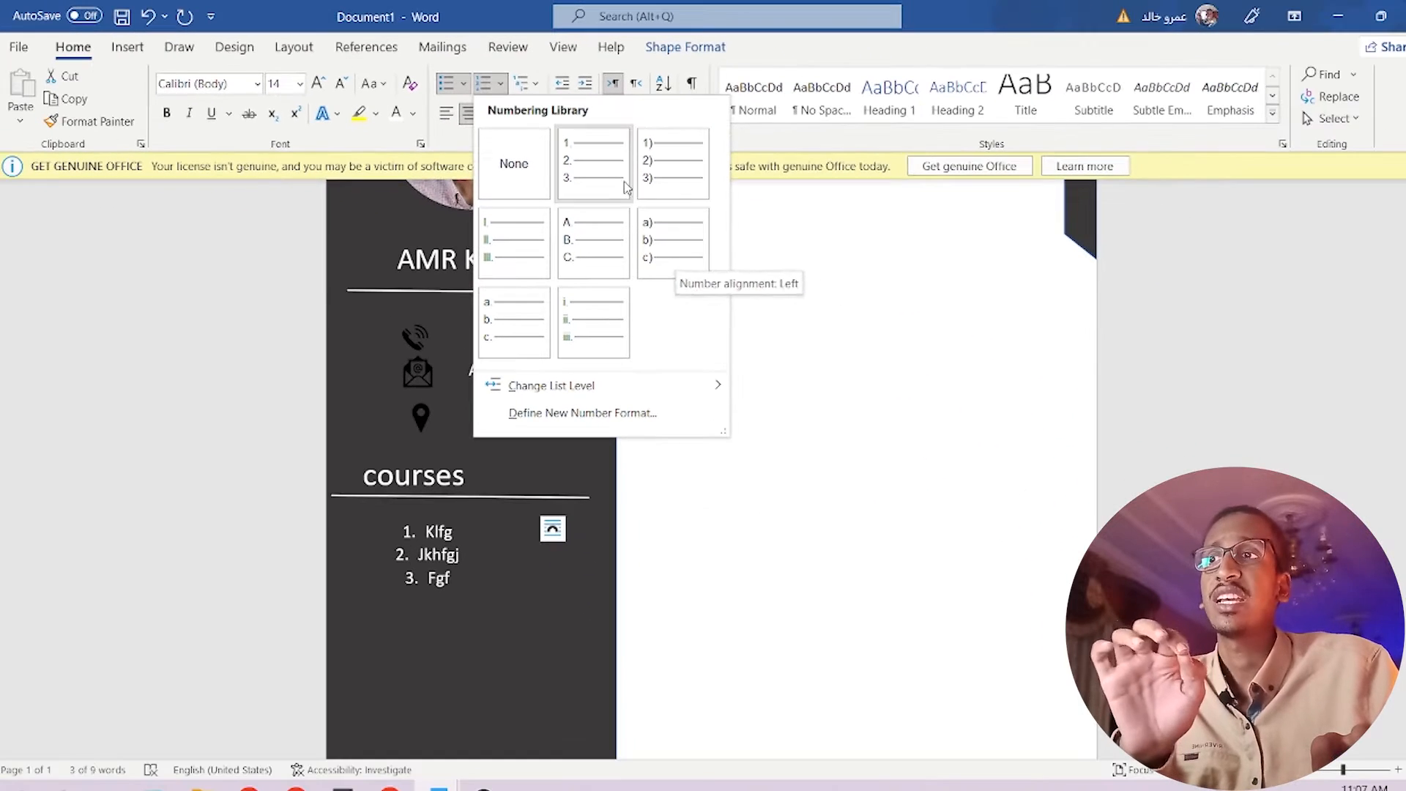
pyautogui.click(668, 174)
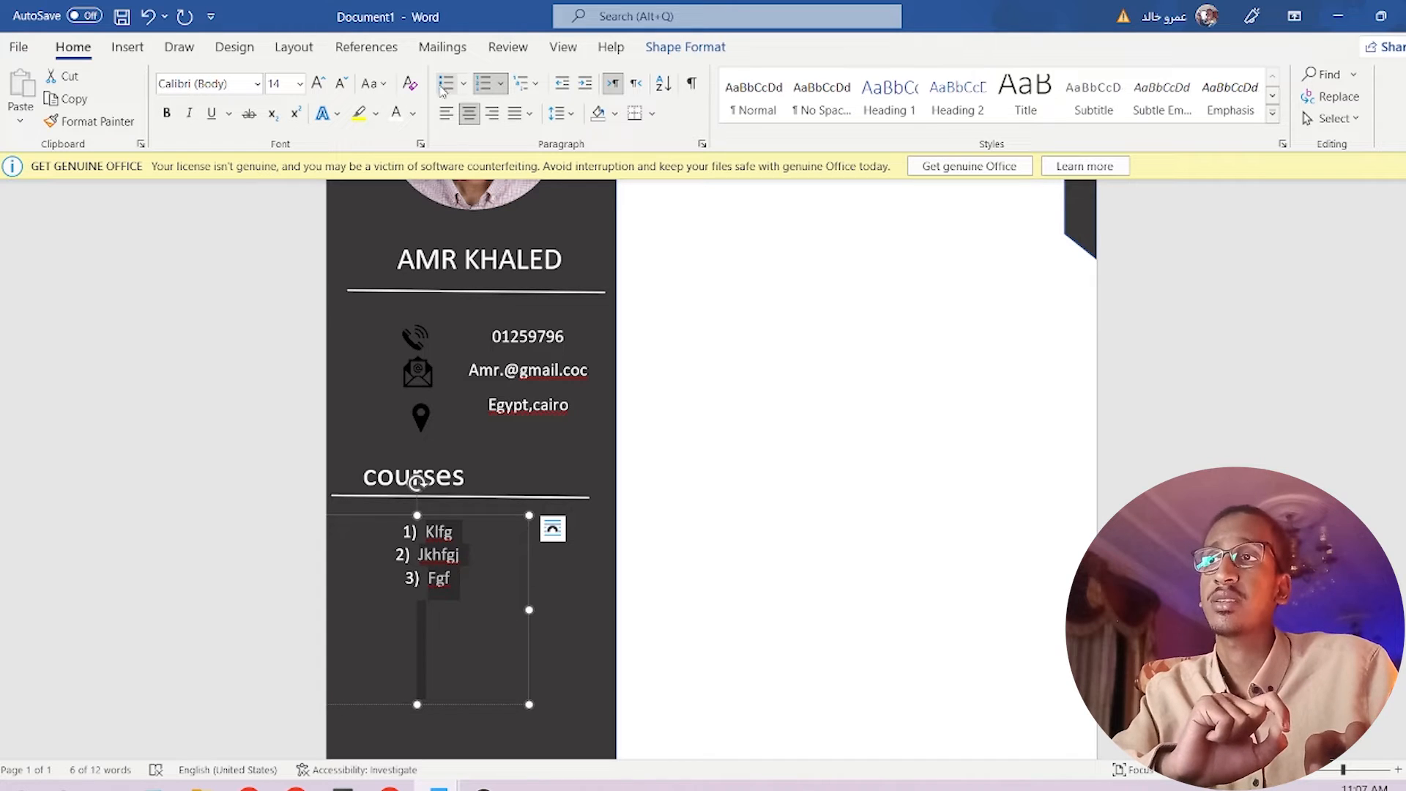
pyautogui.click(463, 83)
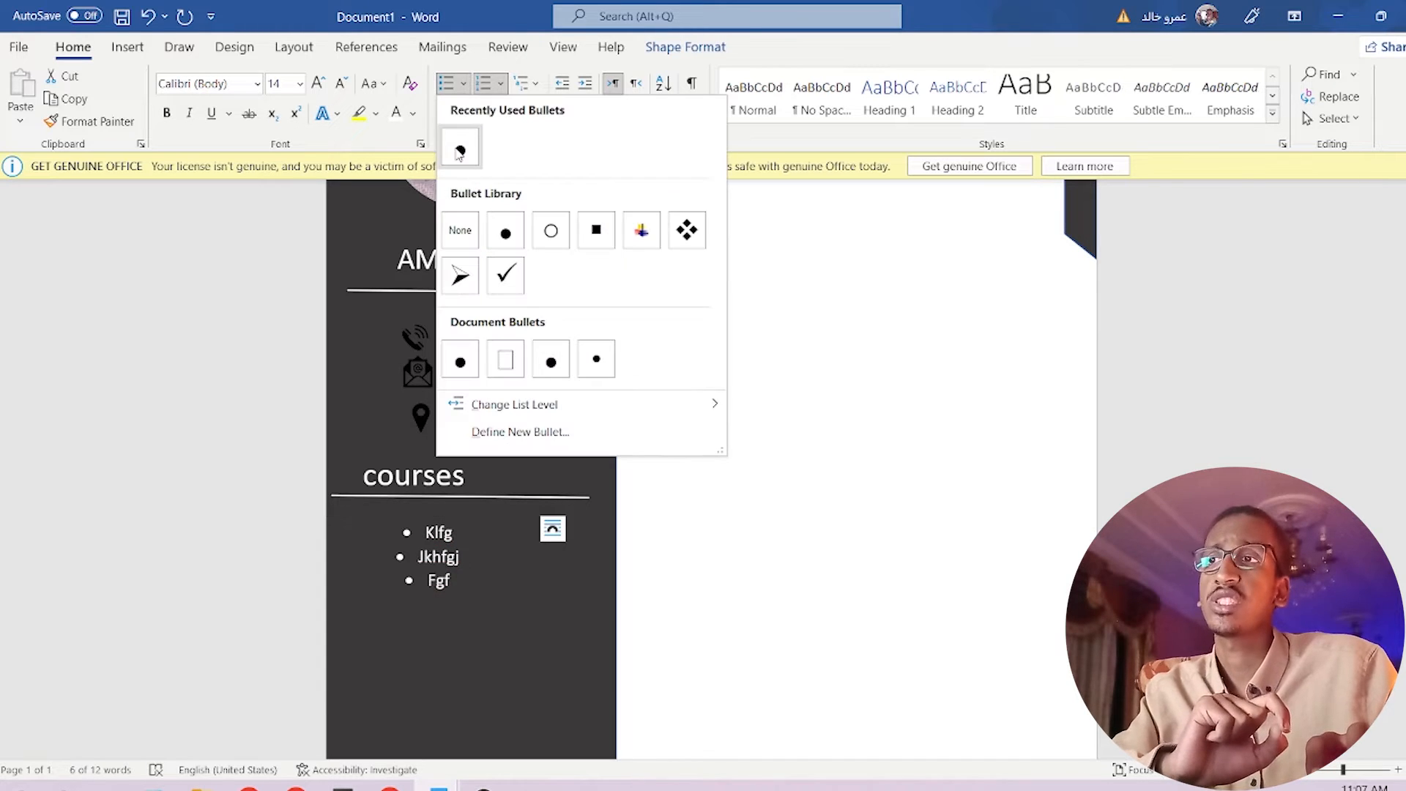
pyautogui.click(459, 151)
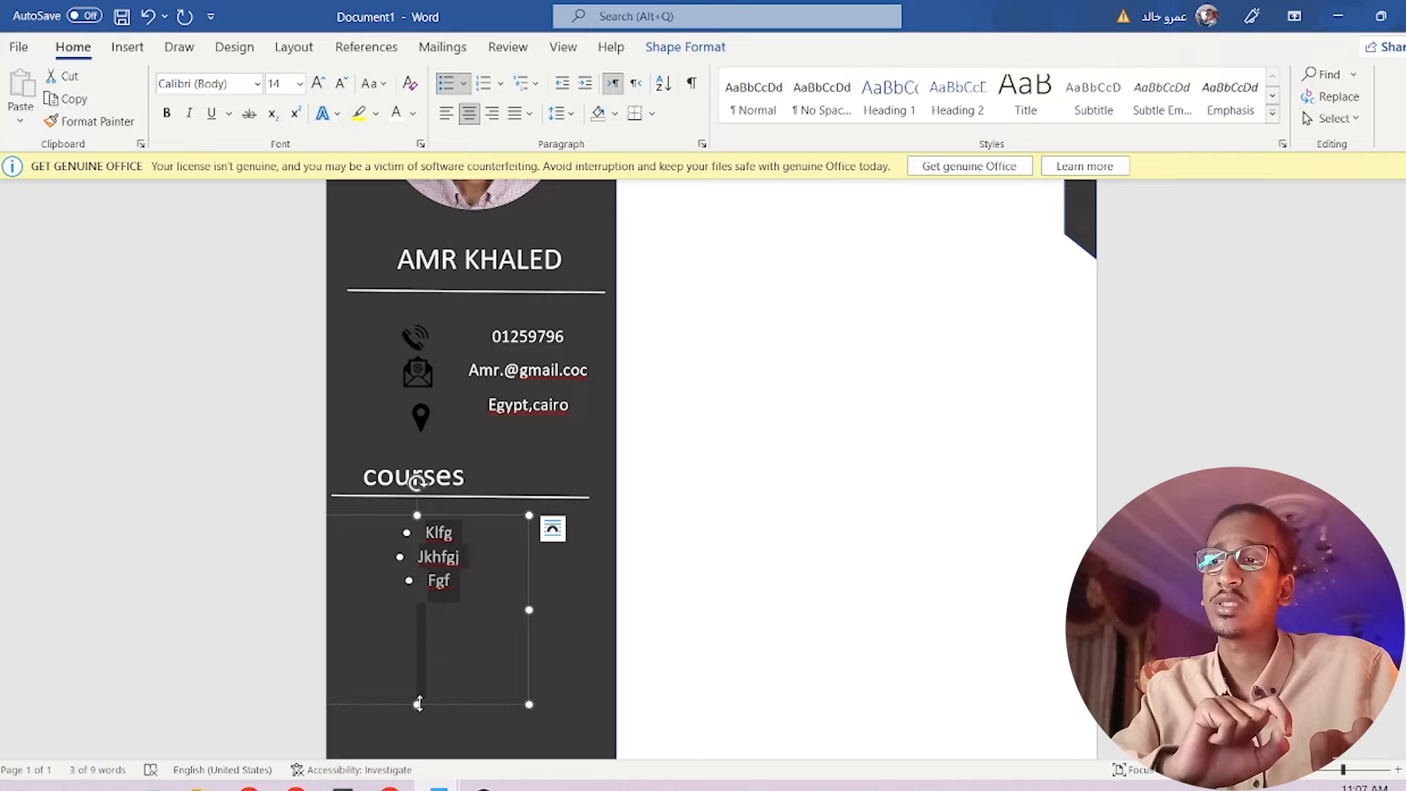
# Shorten the list box to fit the three bulleted entries.
pyautogui.moveTo(421, 684); pyautogui.dragTo(431, 601)
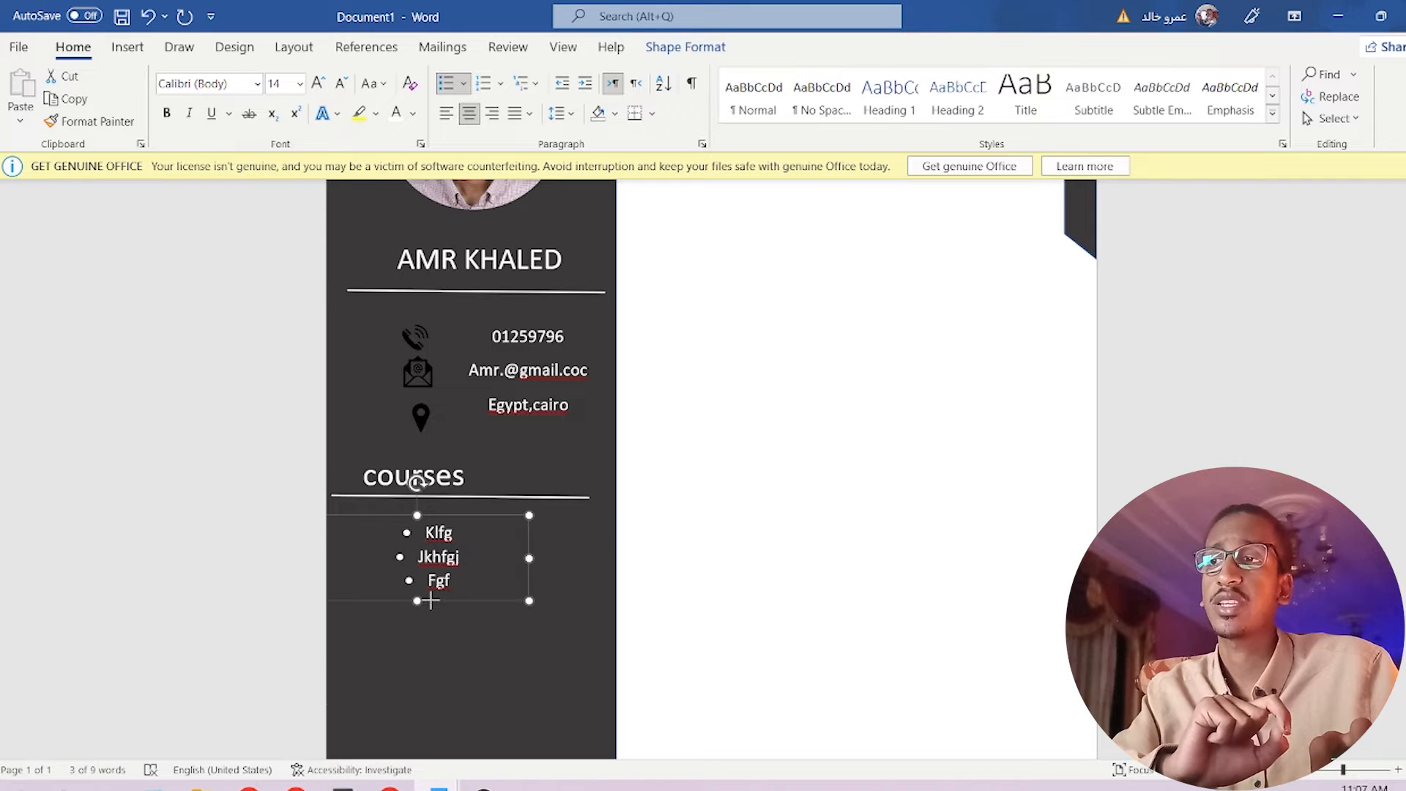
pyautogui.click(442, 658)
pyautogui.click(483, 480)
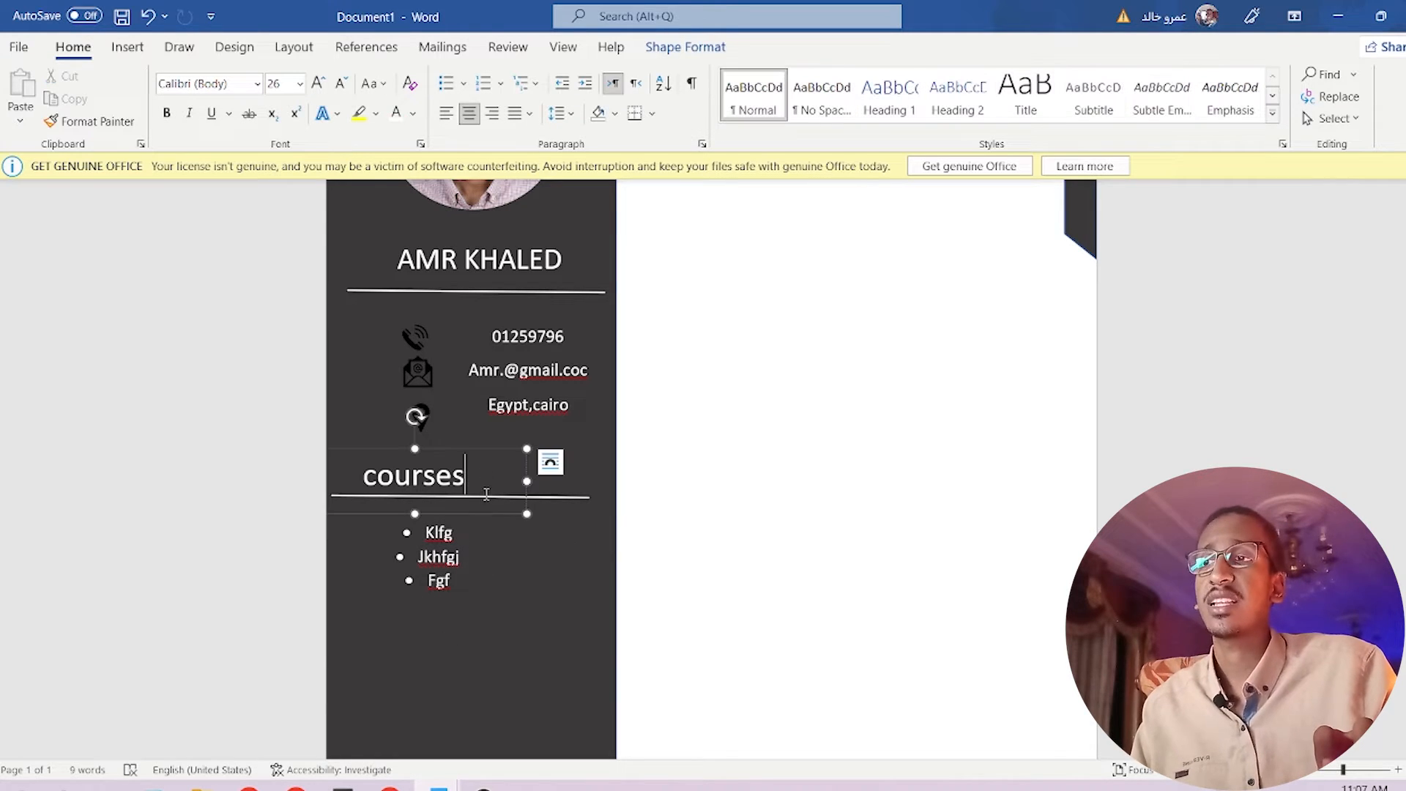
# Copy the courses heading and its white underline below the bulleted list.
pyautogui.moveTo(501, 517); pyautogui.dragTo(465, 639)
pyautogui.click(549, 505)
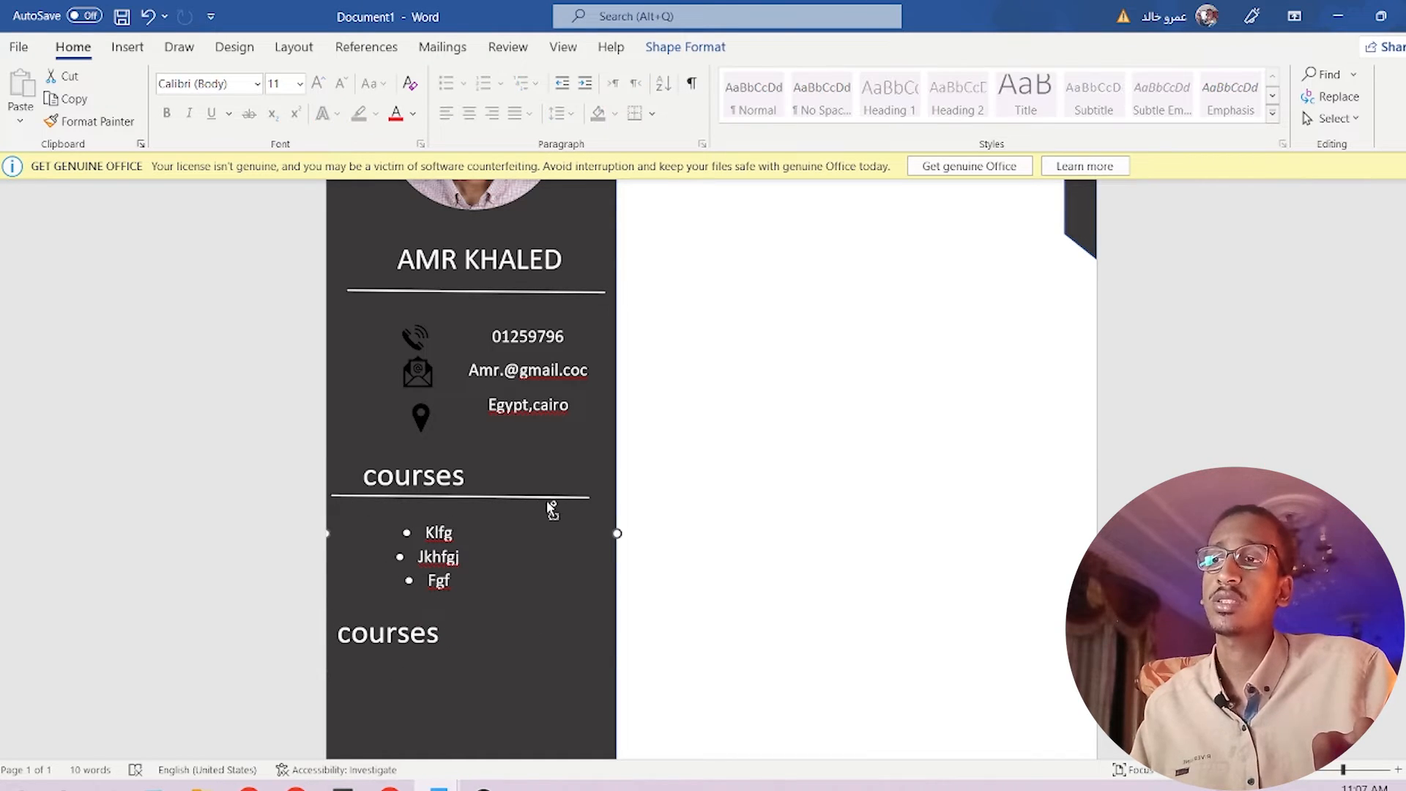
pyautogui.click(548, 498)
pyautogui.moveTo(549, 498); pyautogui.dragTo(543, 659)
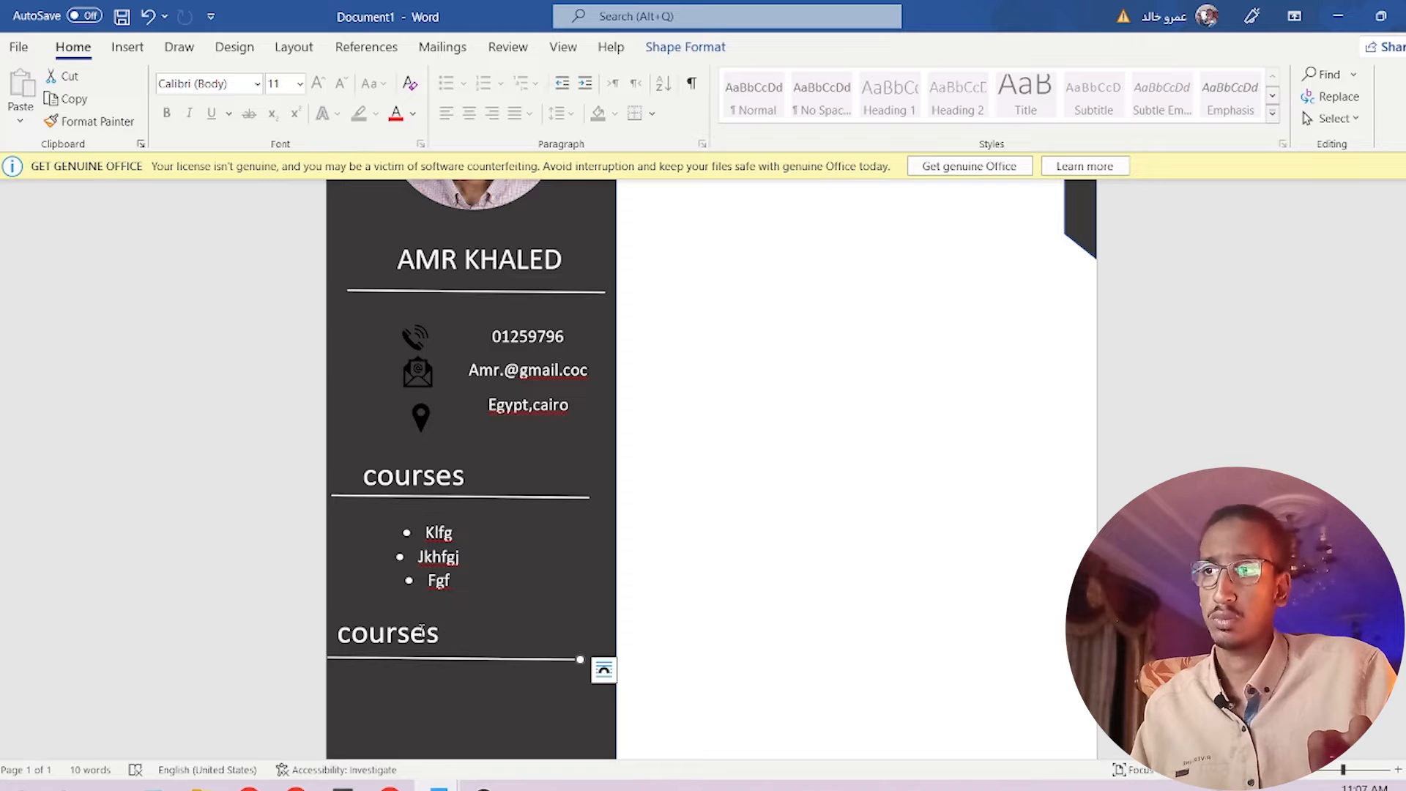
pyautogui.click(448, 639)
# Rename the lower heading to 'skills'.
pyautogui.doubleClick(447, 626)
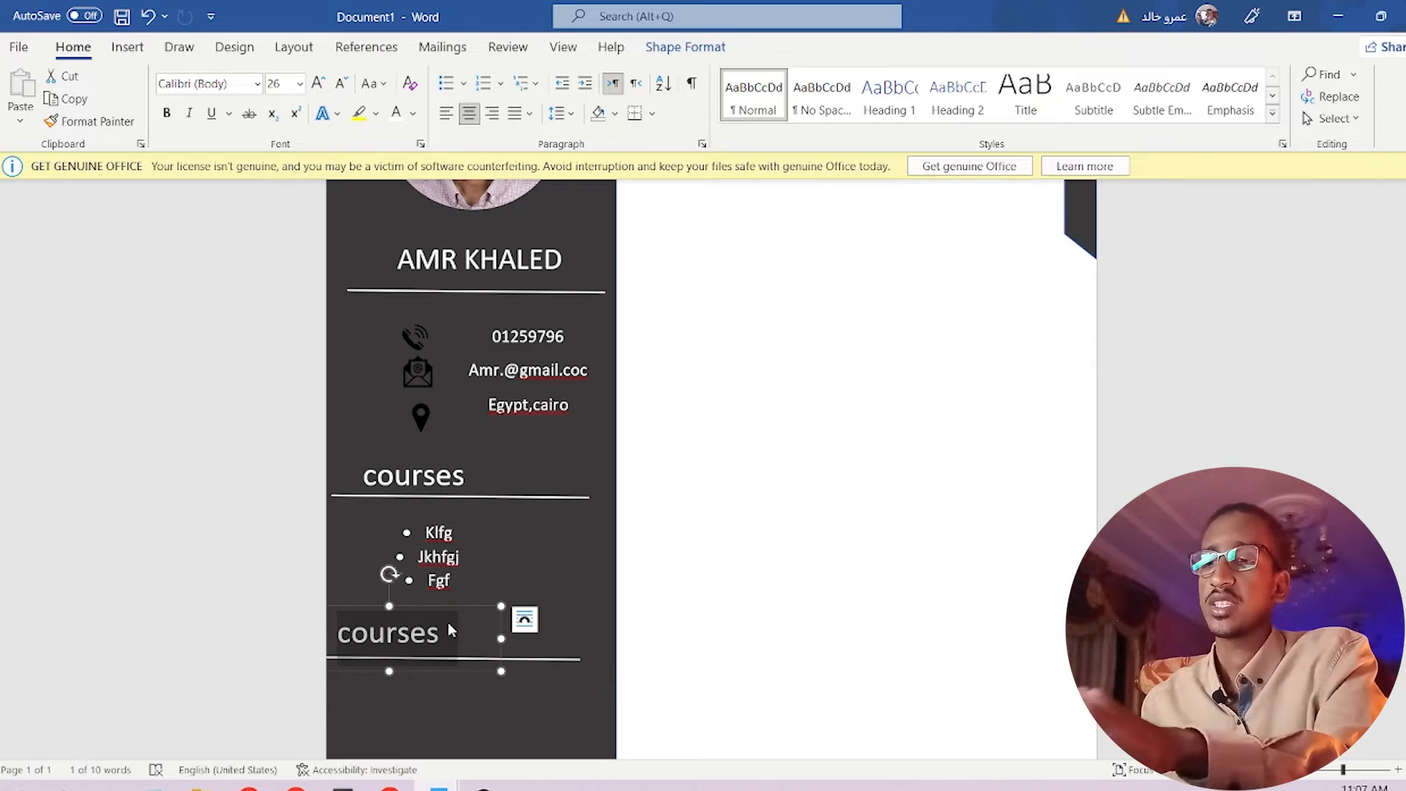
pyautogui.write('skills')
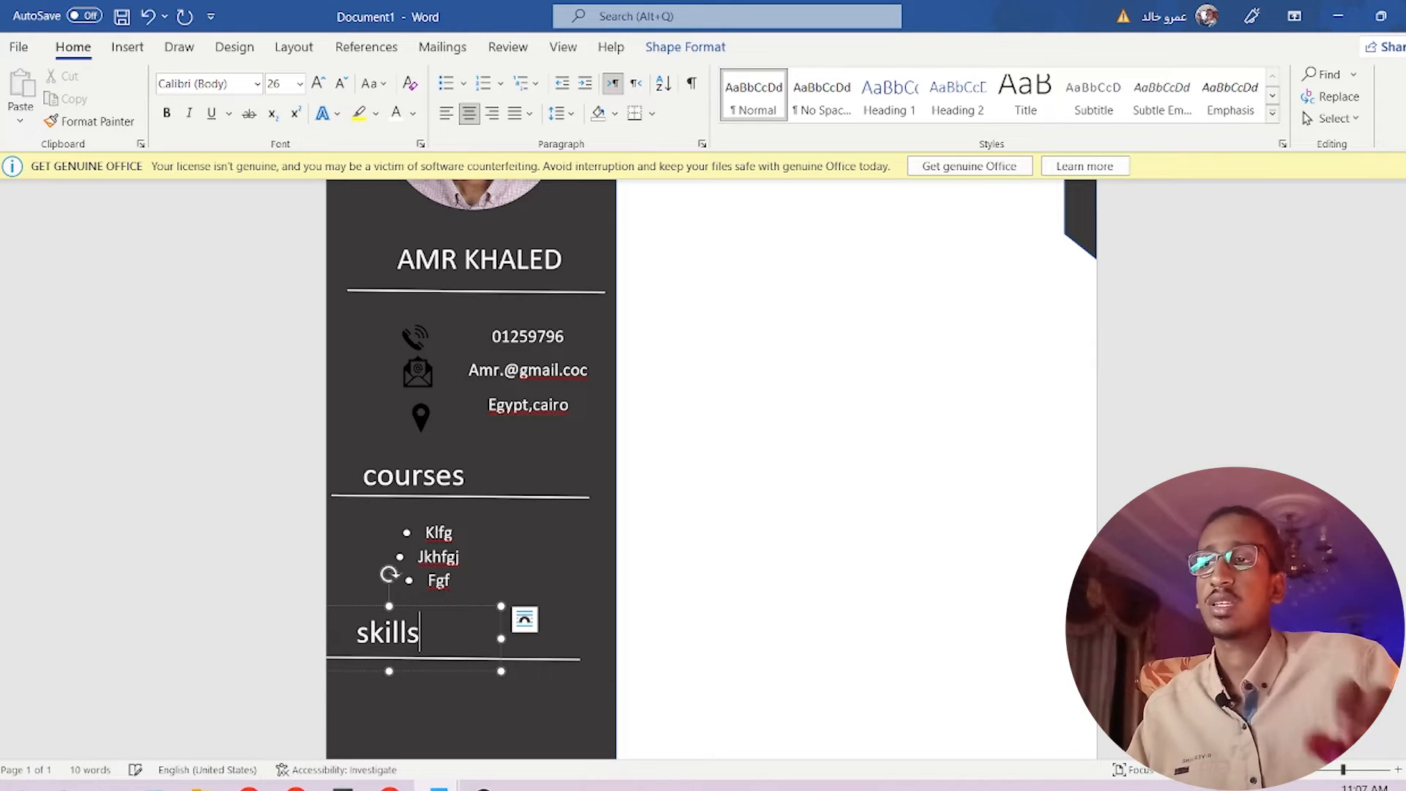
pyautogui.click(449, 708)
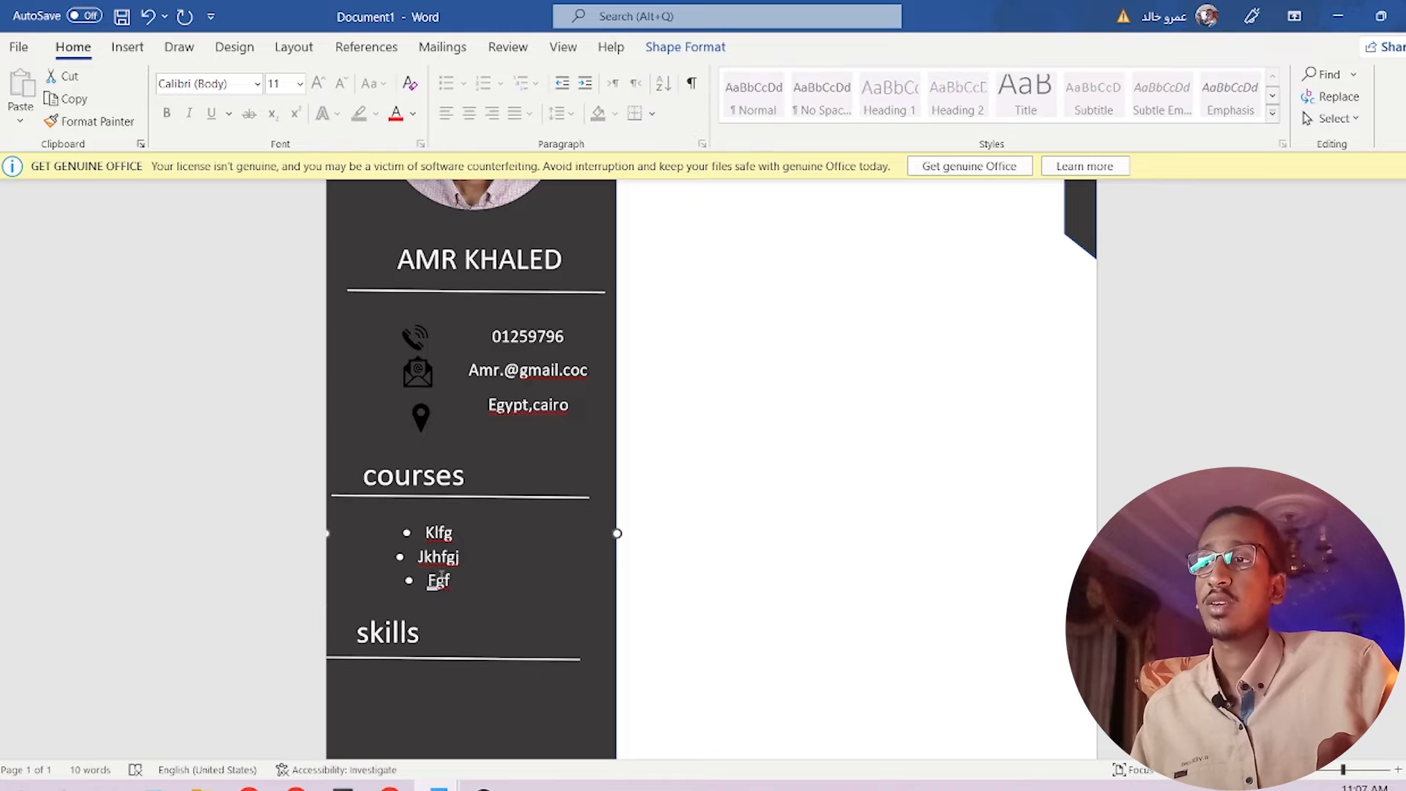
# Copy the three-item bullet list under the skills heading and enlarge it to show all items.
pyautogui.click(505, 561)
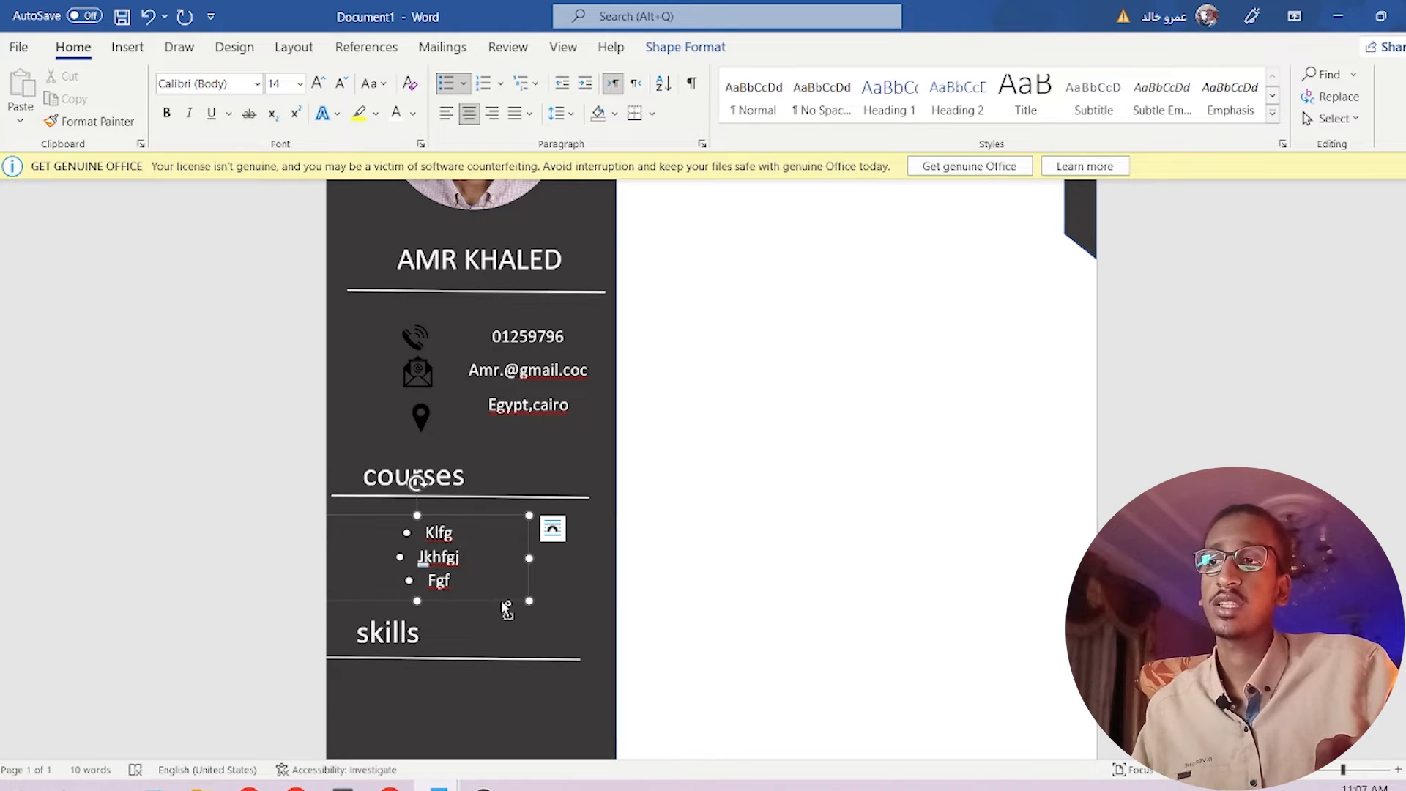
pyautogui.moveTo(504, 605); pyautogui.dragTo(533, 693)
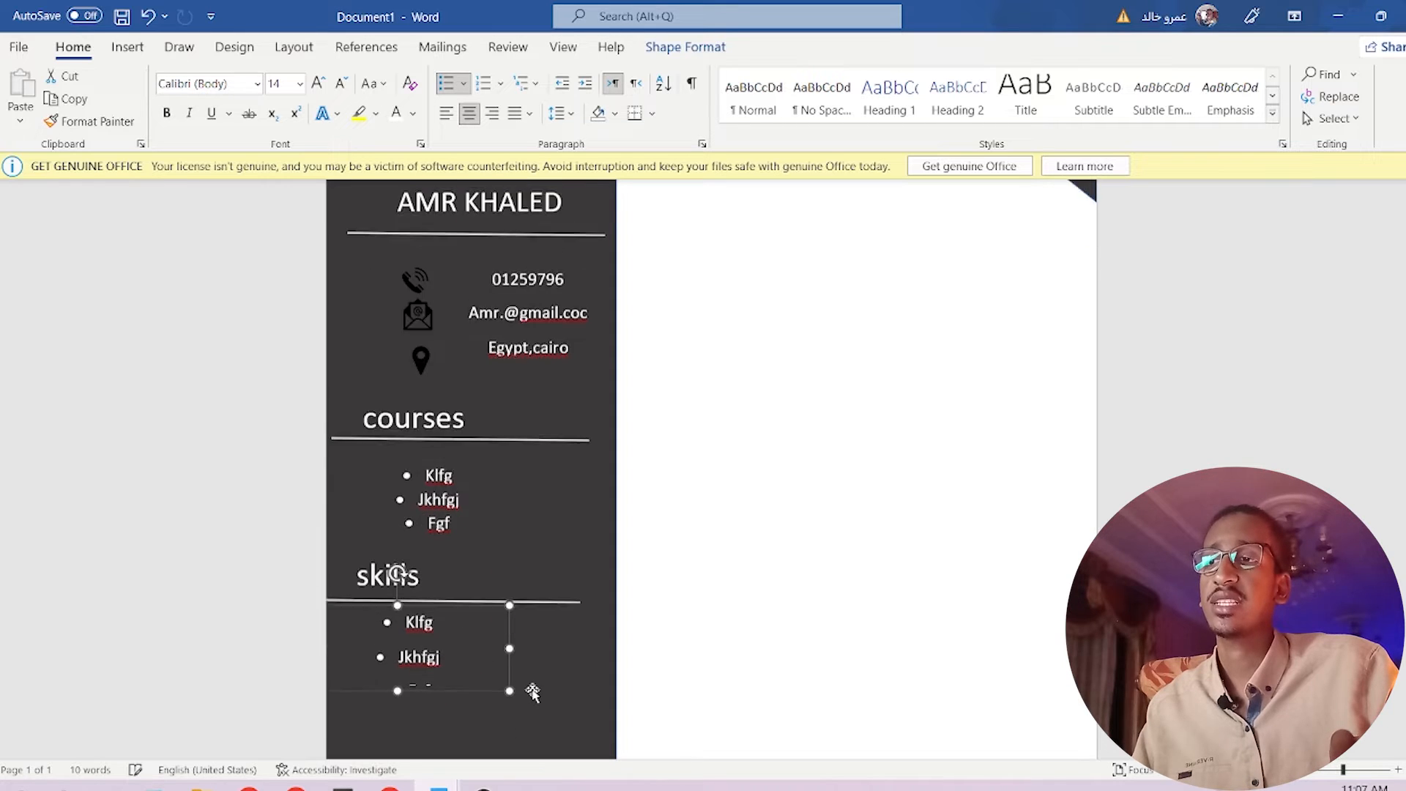
pyautogui.scroll(-2, 512, 659)
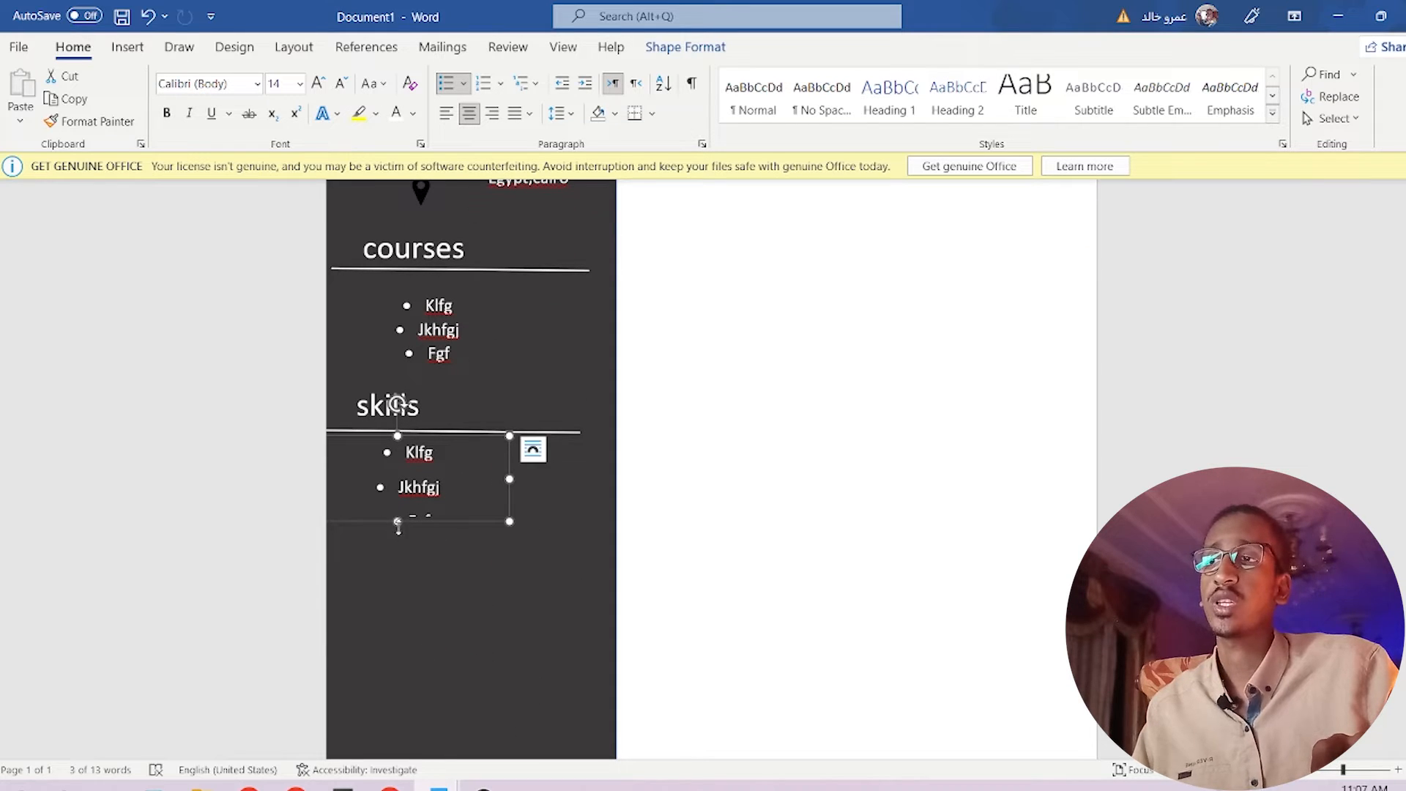
pyautogui.moveTo(398, 521); pyautogui.dragTo(399, 565)
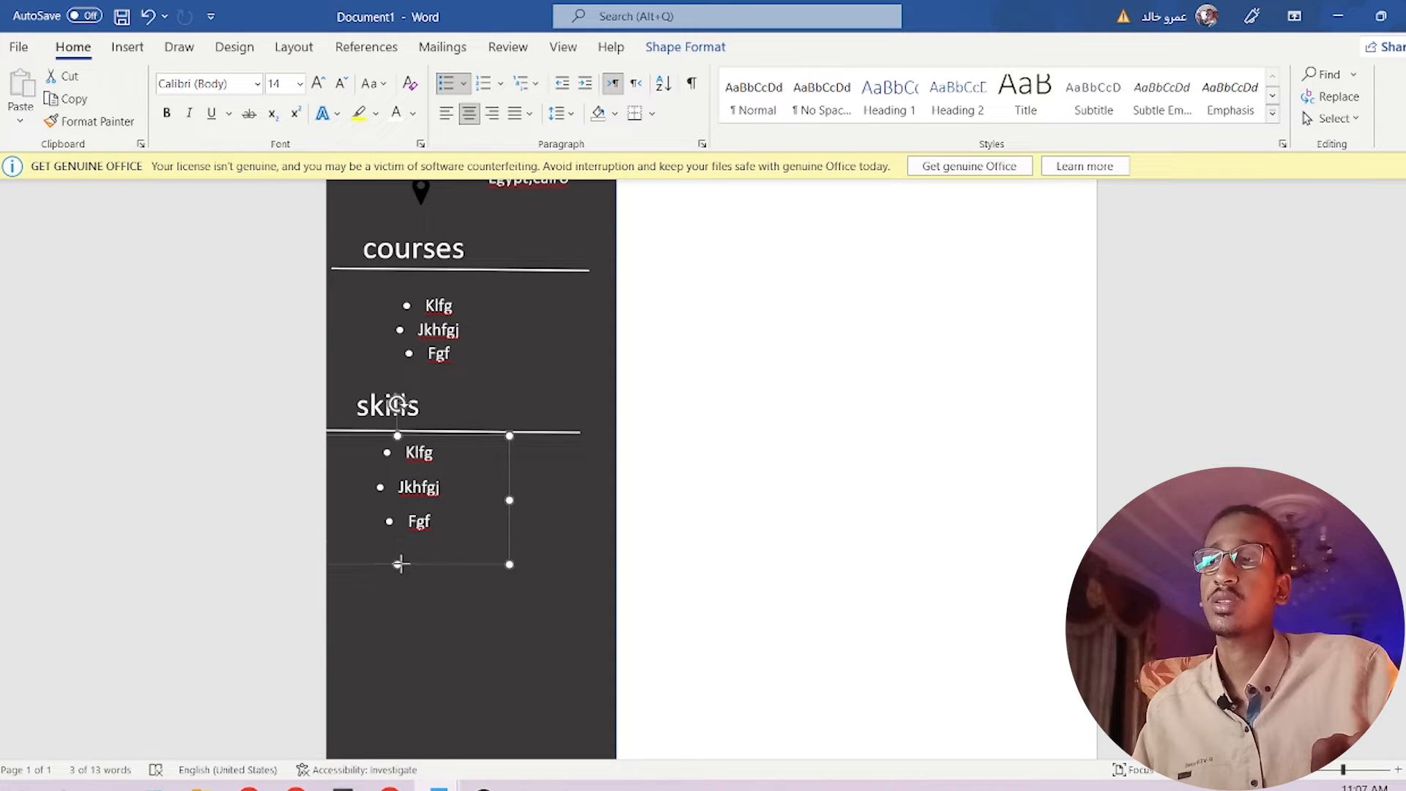
pyautogui.click(436, 459)
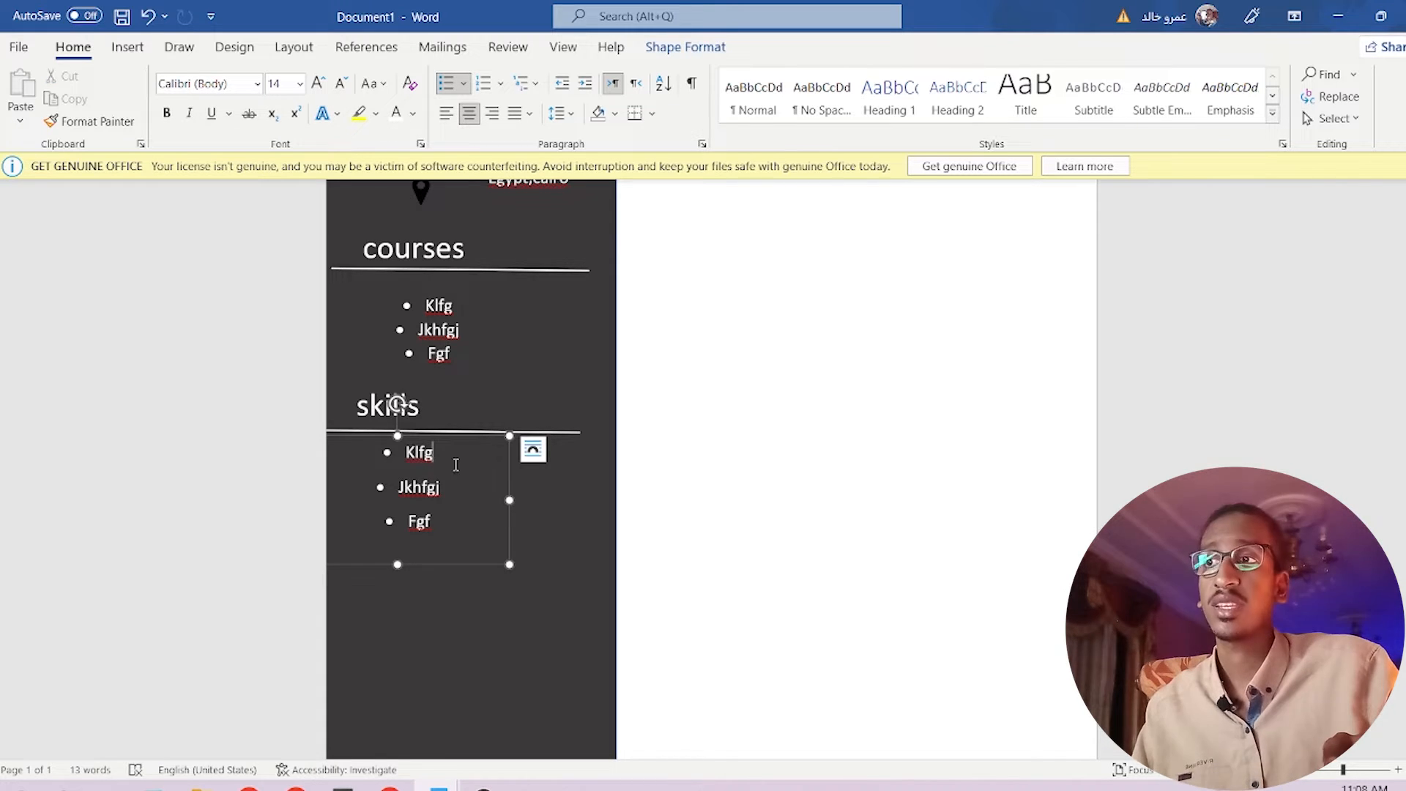
pyautogui.click(492, 411)
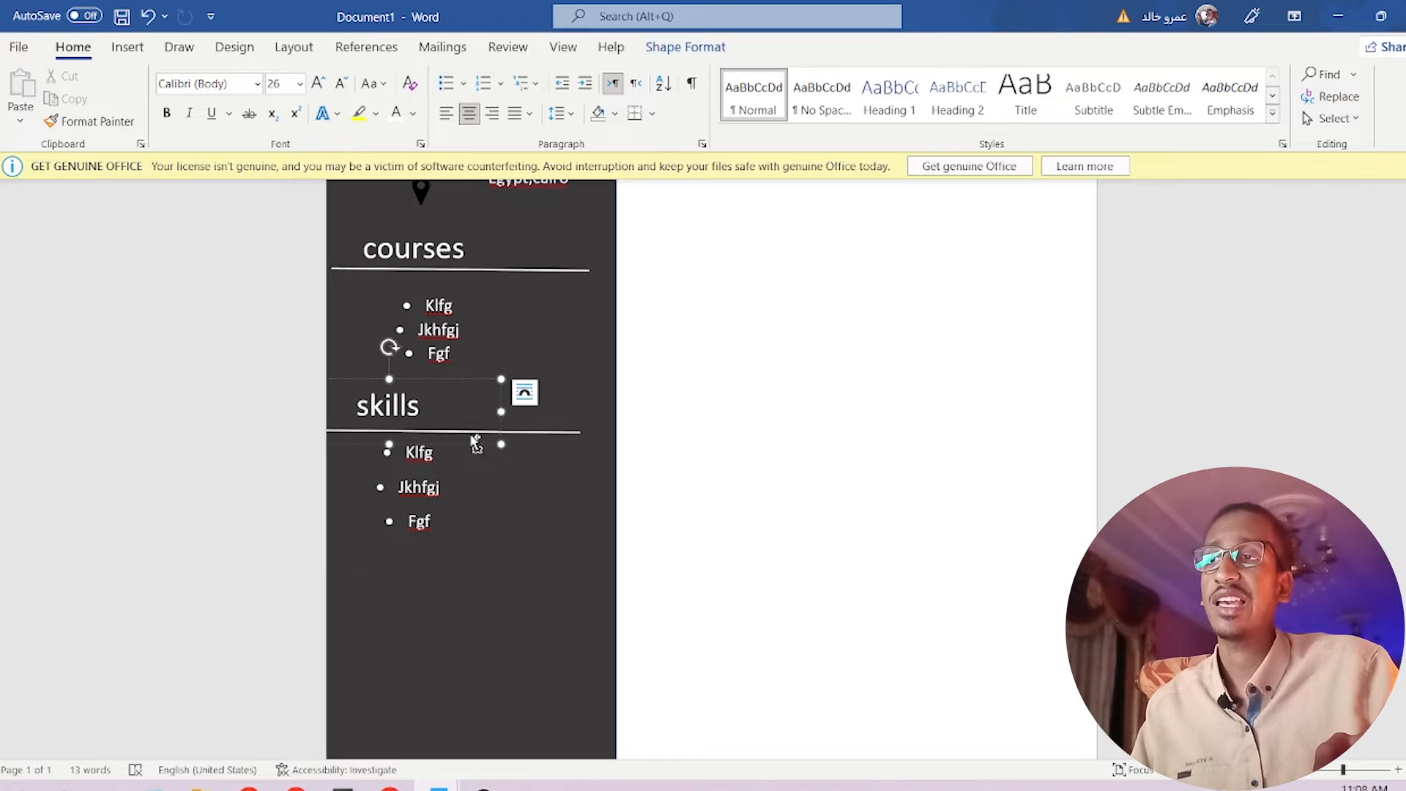
# Copy the skills heading below the skills list and retitle it 'Language'.
pyautogui.moveTo(478, 448); pyautogui.dragTo(476, 608)
pyautogui.hotkey('ctrl', 'z')
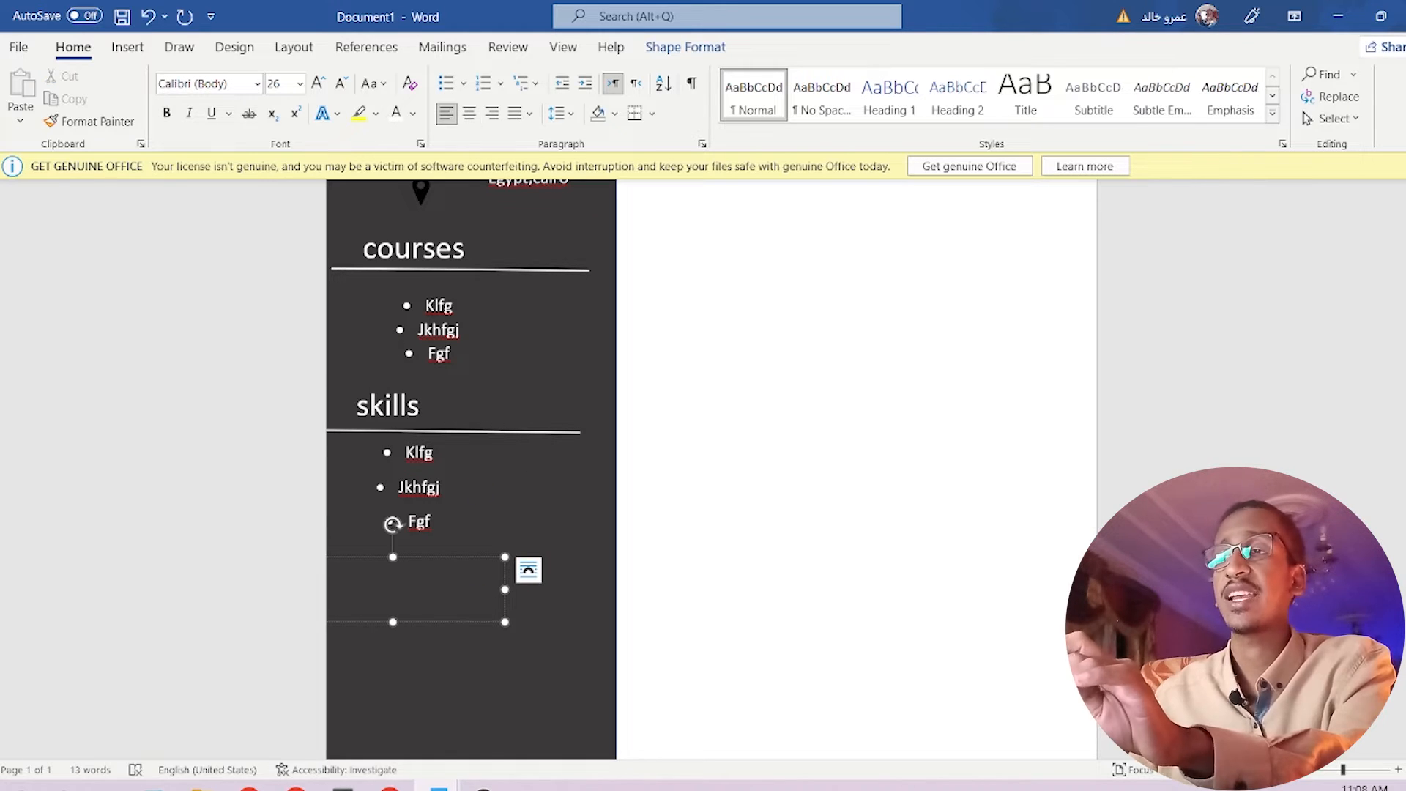
pyautogui.write('ng')
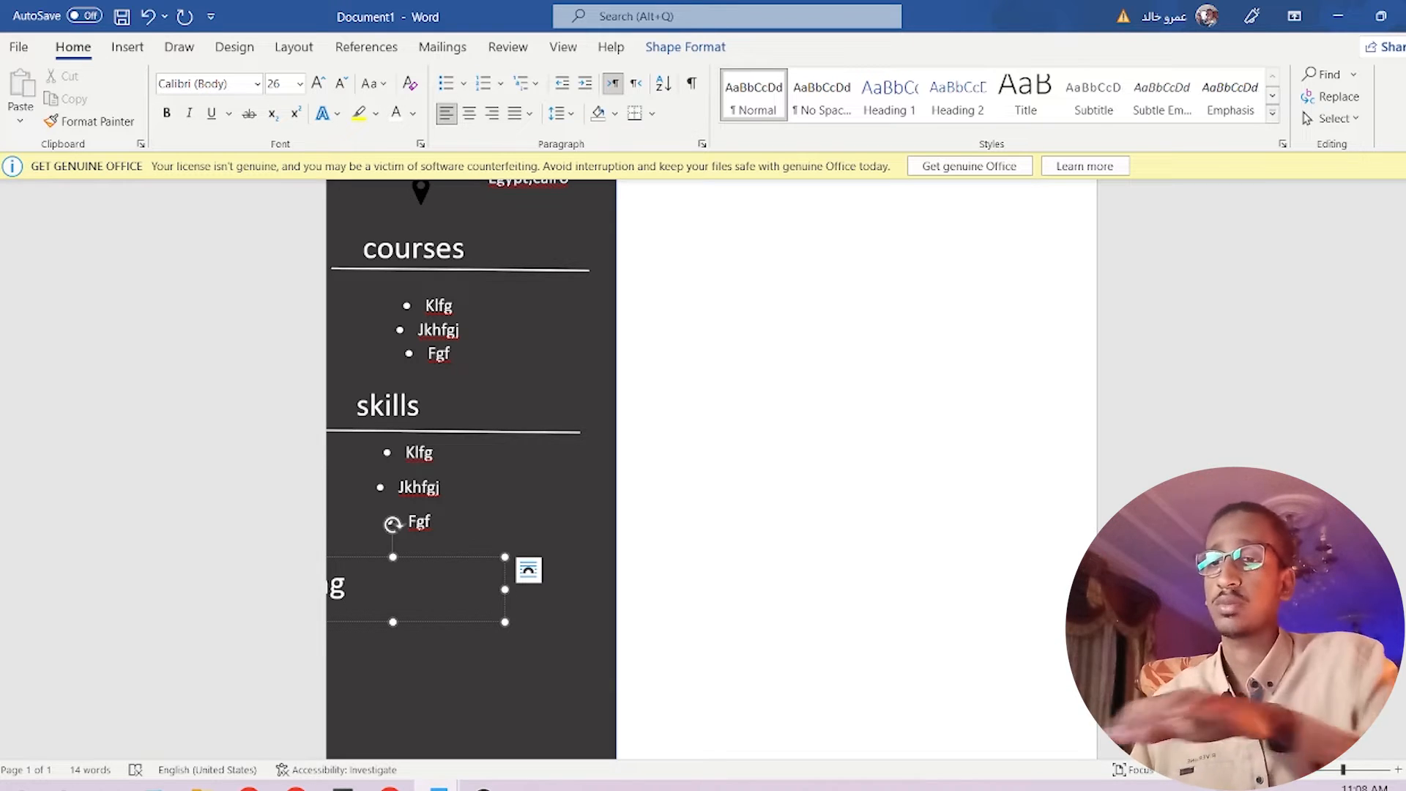
pyautogui.press('BackSpace')
pyautogui.press('BackSpace')
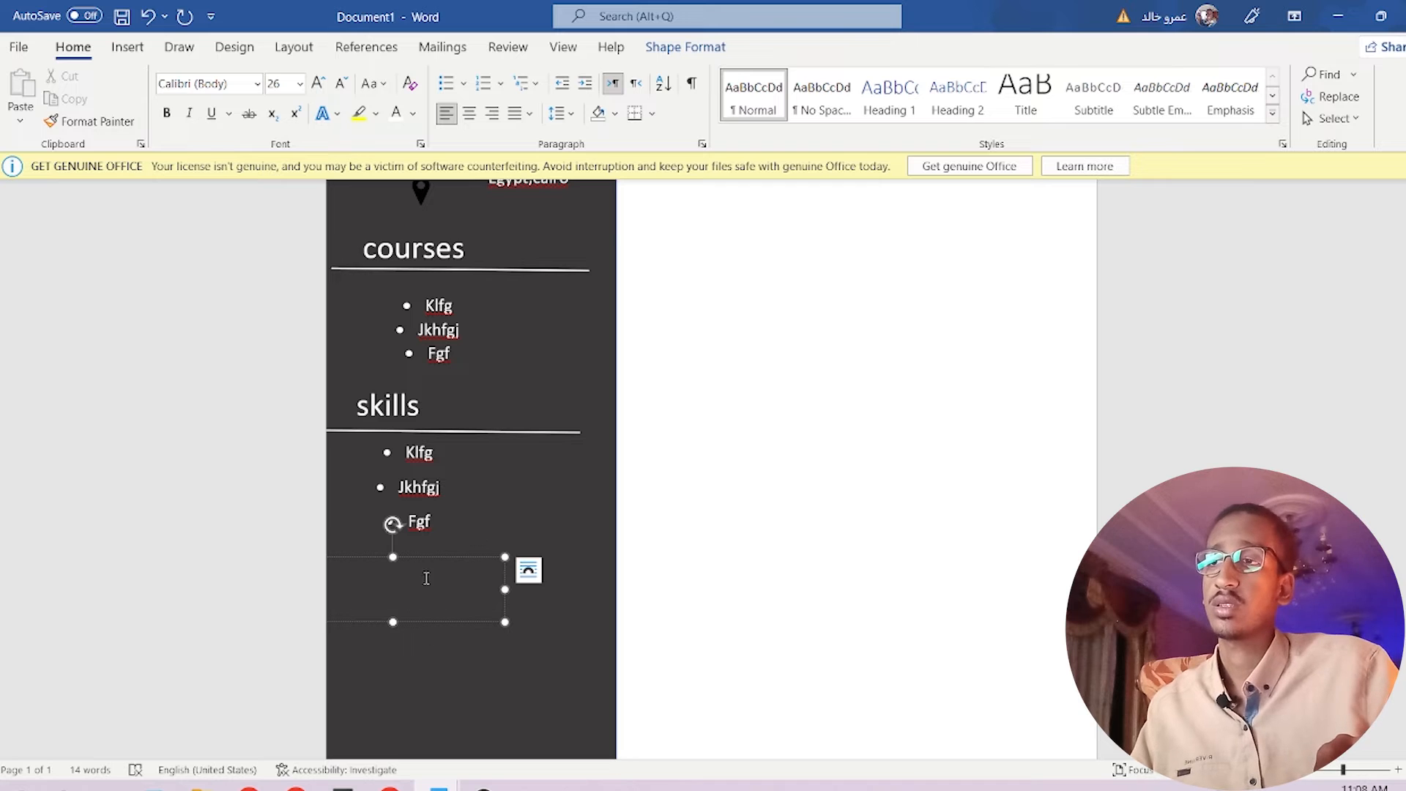
pyautogui.moveTo(452, 560); pyautogui.dragTo(521, 560)
pyautogui.click(468, 587)
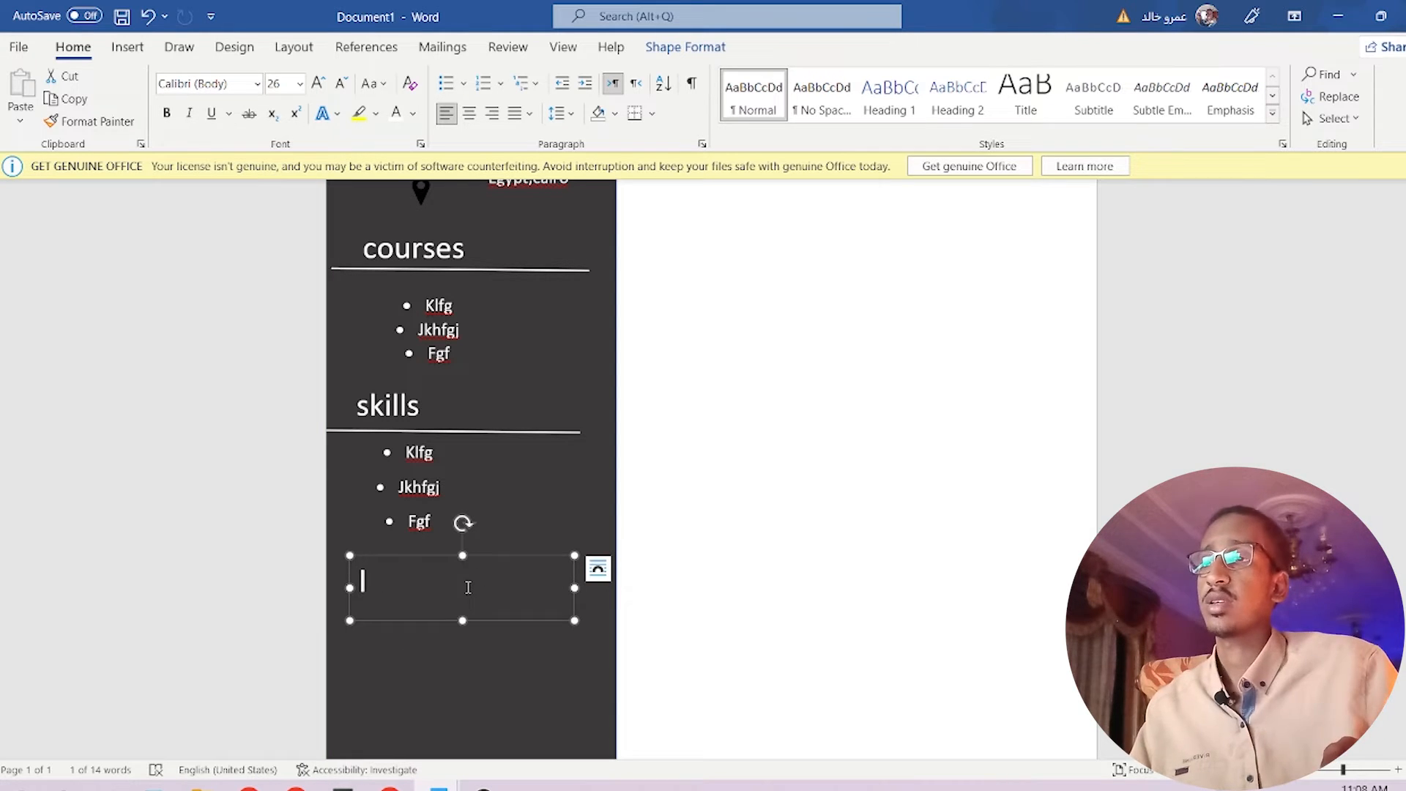
pyautogui.write('langauge')
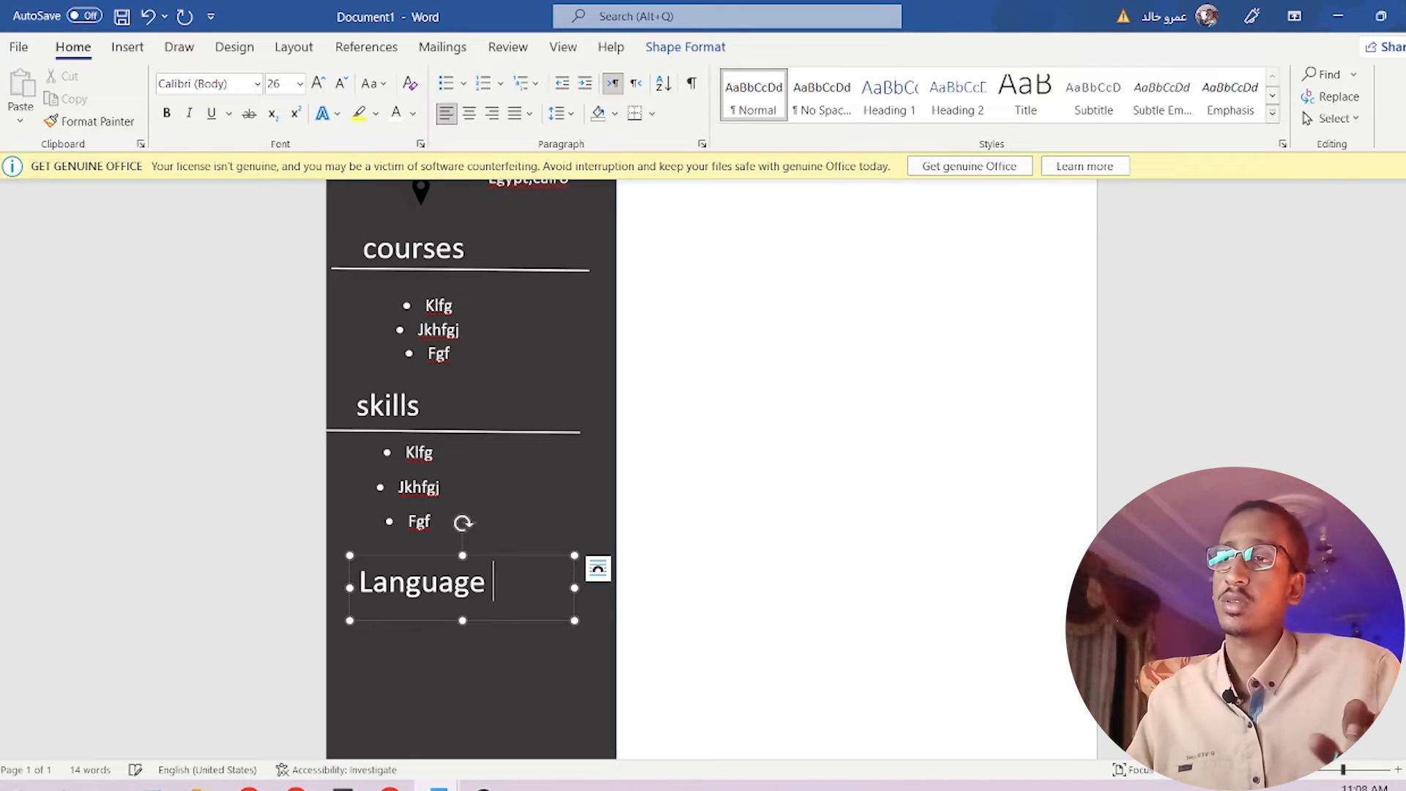
# Copy the skills underline beneath the Language heading.
pyautogui.click(465, 659)
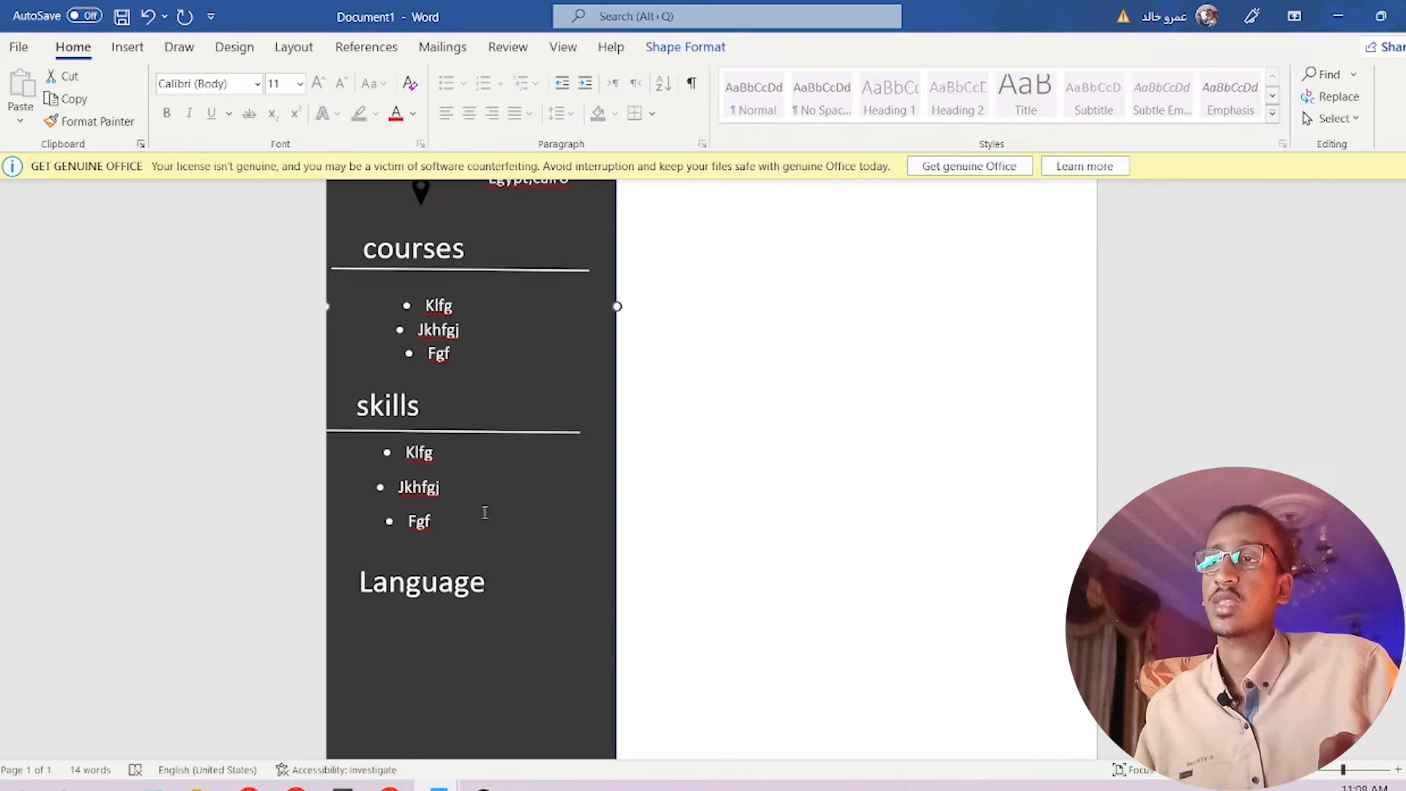
pyautogui.click(508, 434)
pyautogui.moveTo(511, 440); pyautogui.dragTo(511, 596)
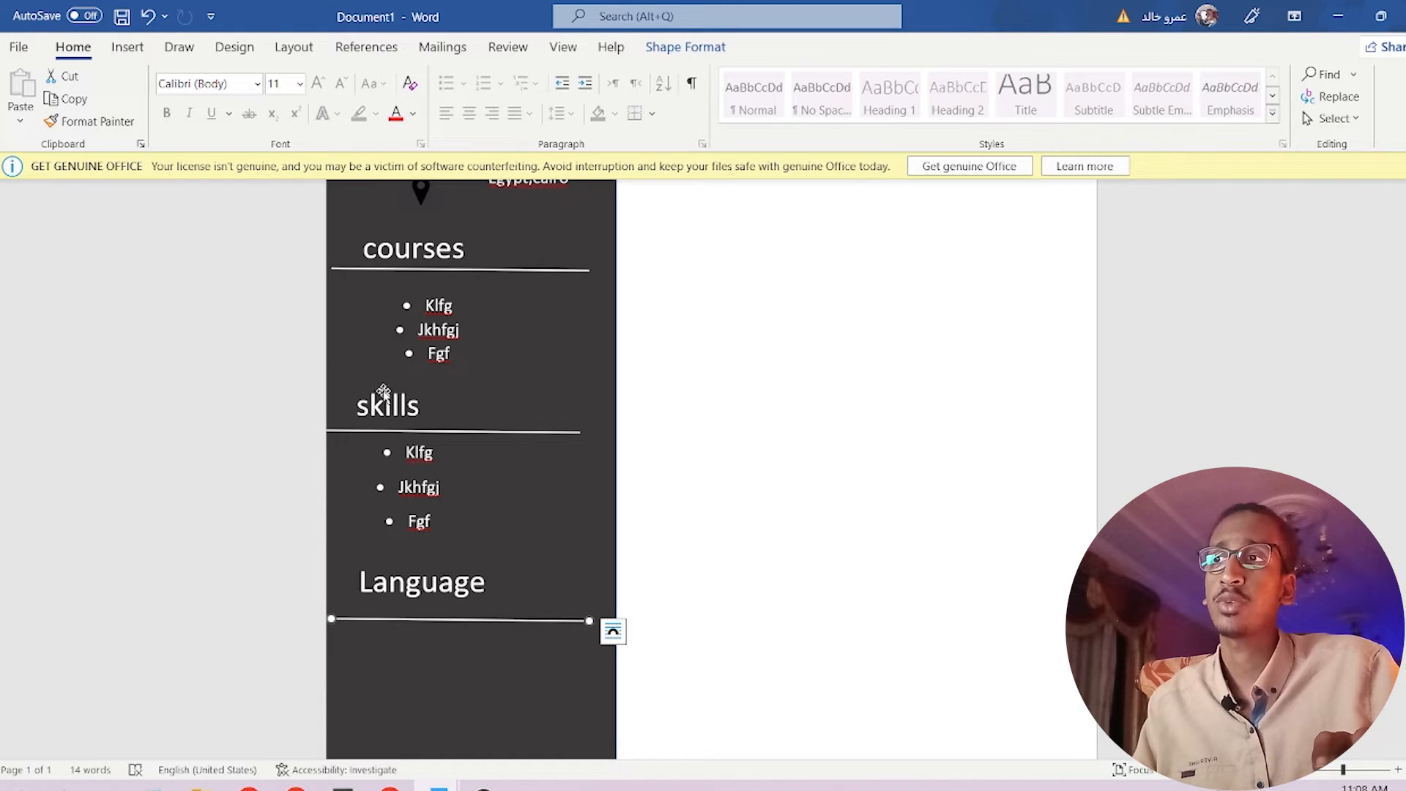
# Nudge the skills heading slightly right and copy the skills bullet list below Language.
pyautogui.click(420, 411)
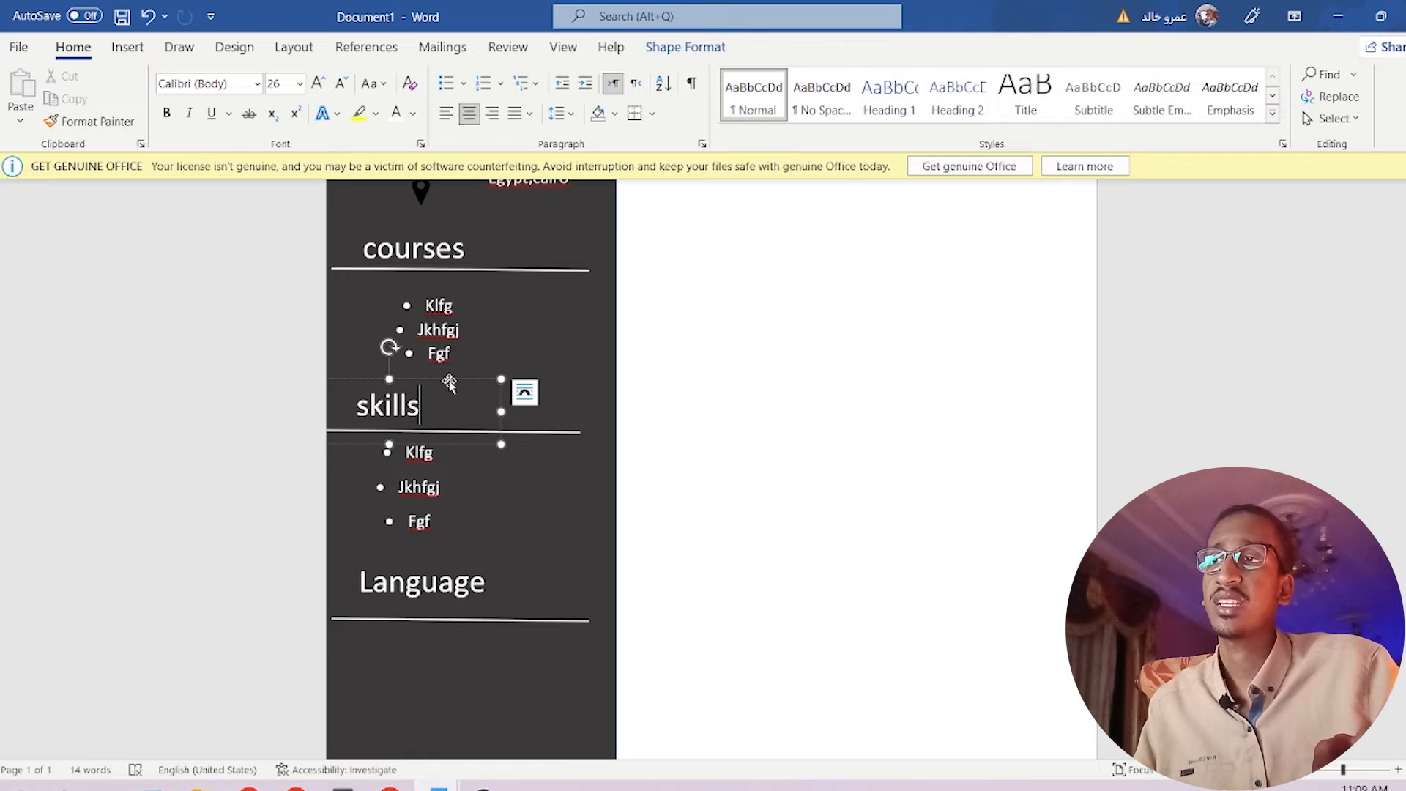
pyautogui.moveTo(449, 382); pyautogui.dragTo(461, 382)
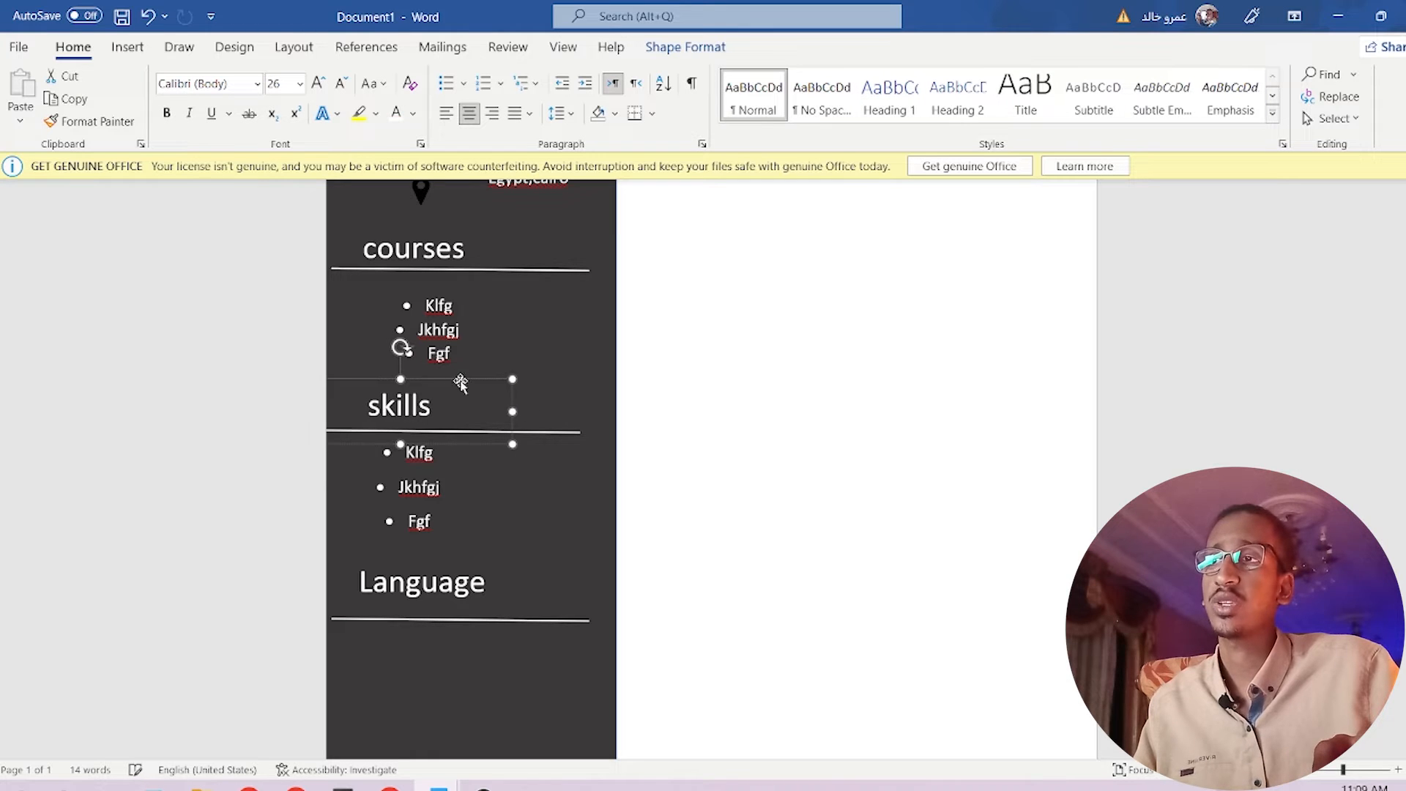
pyautogui.click(439, 613)
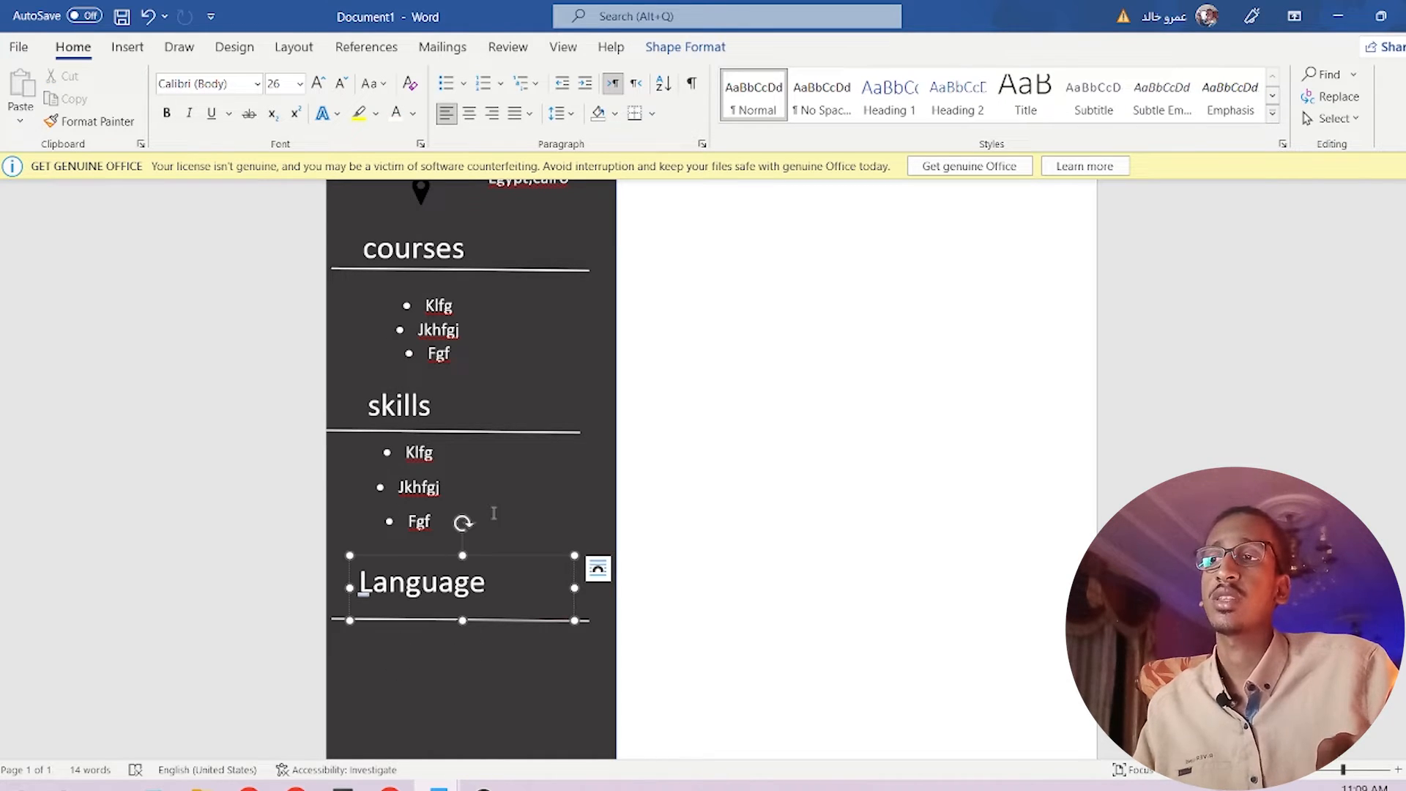
pyautogui.click(490, 488)
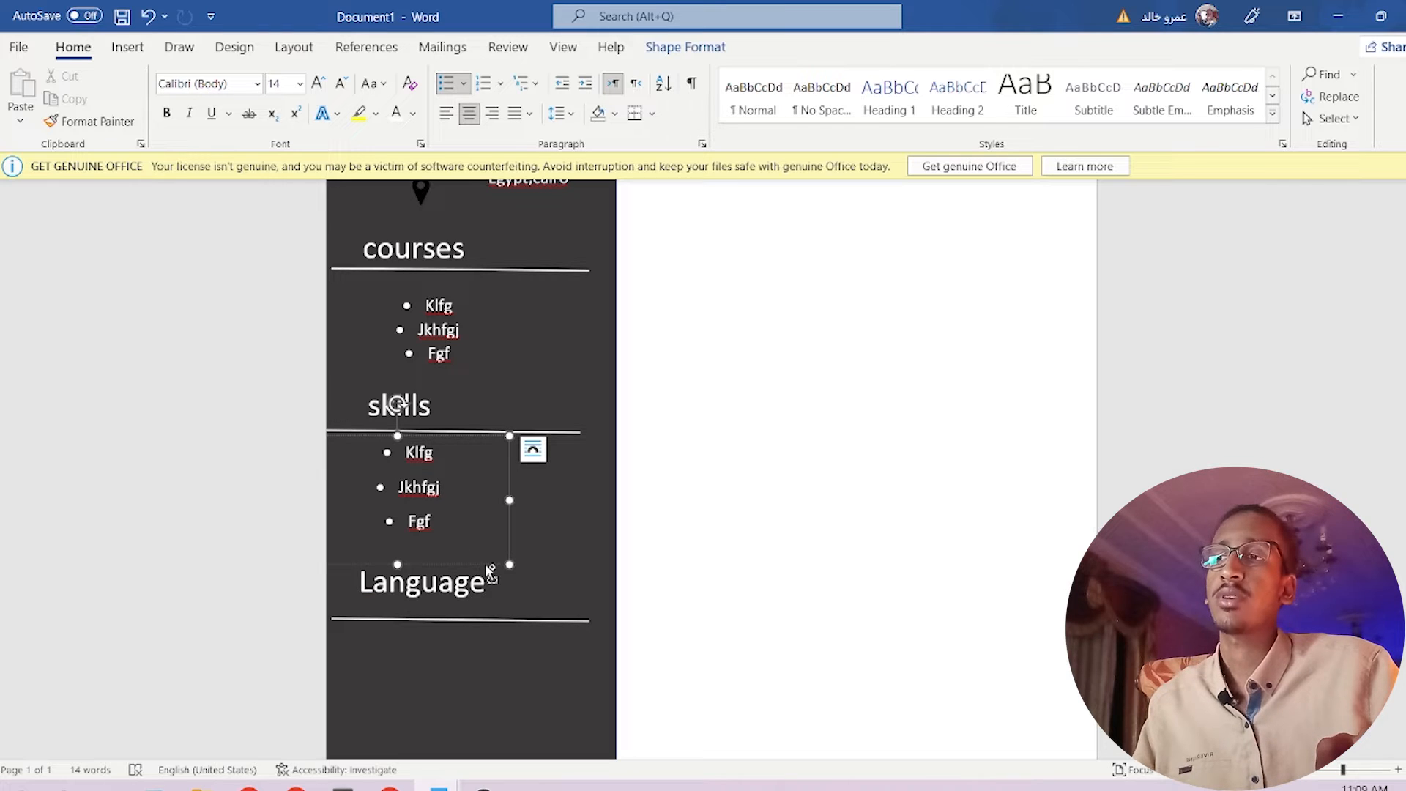
pyautogui.moveTo(490, 570); pyautogui.dragTo(521, 708)
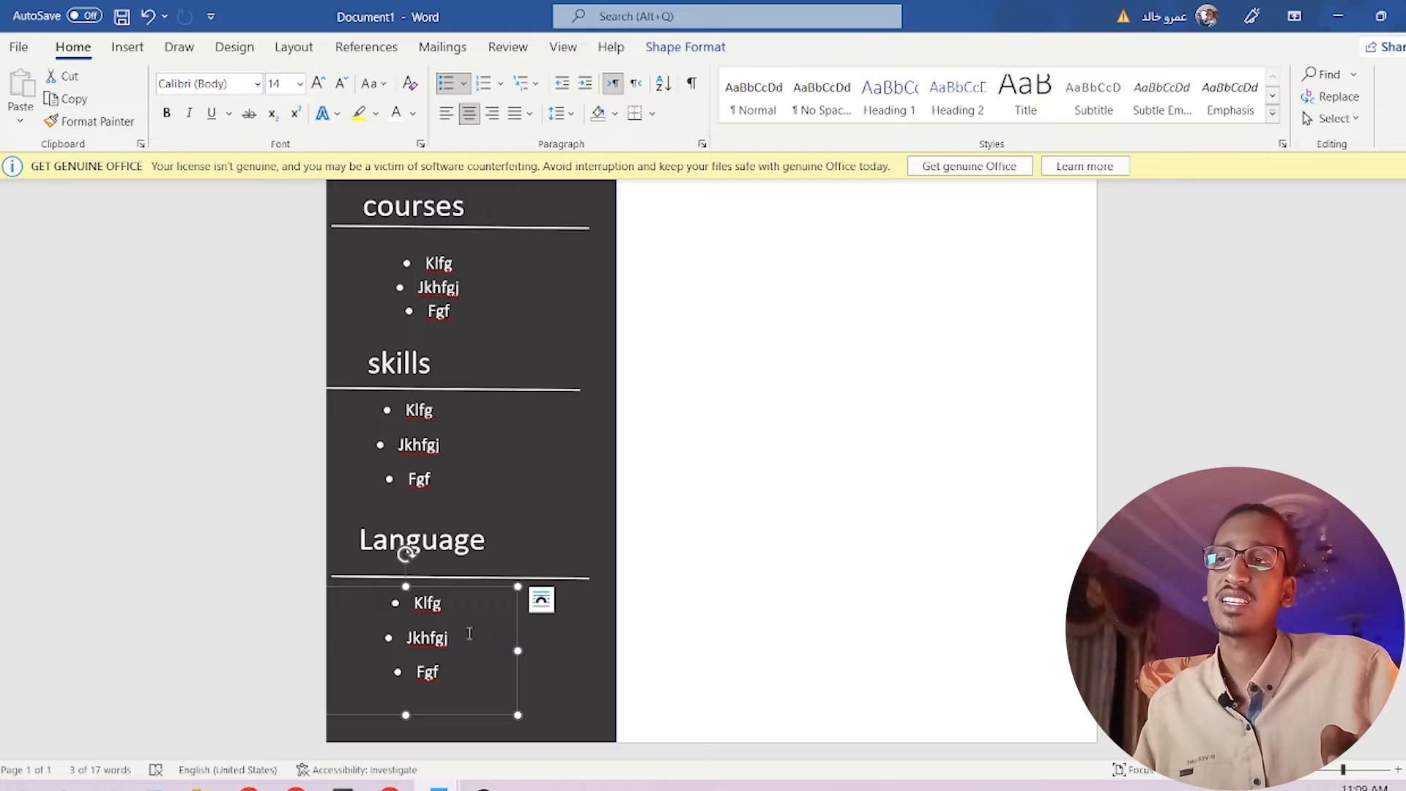
pyautogui.scroll(5, 424, 663)
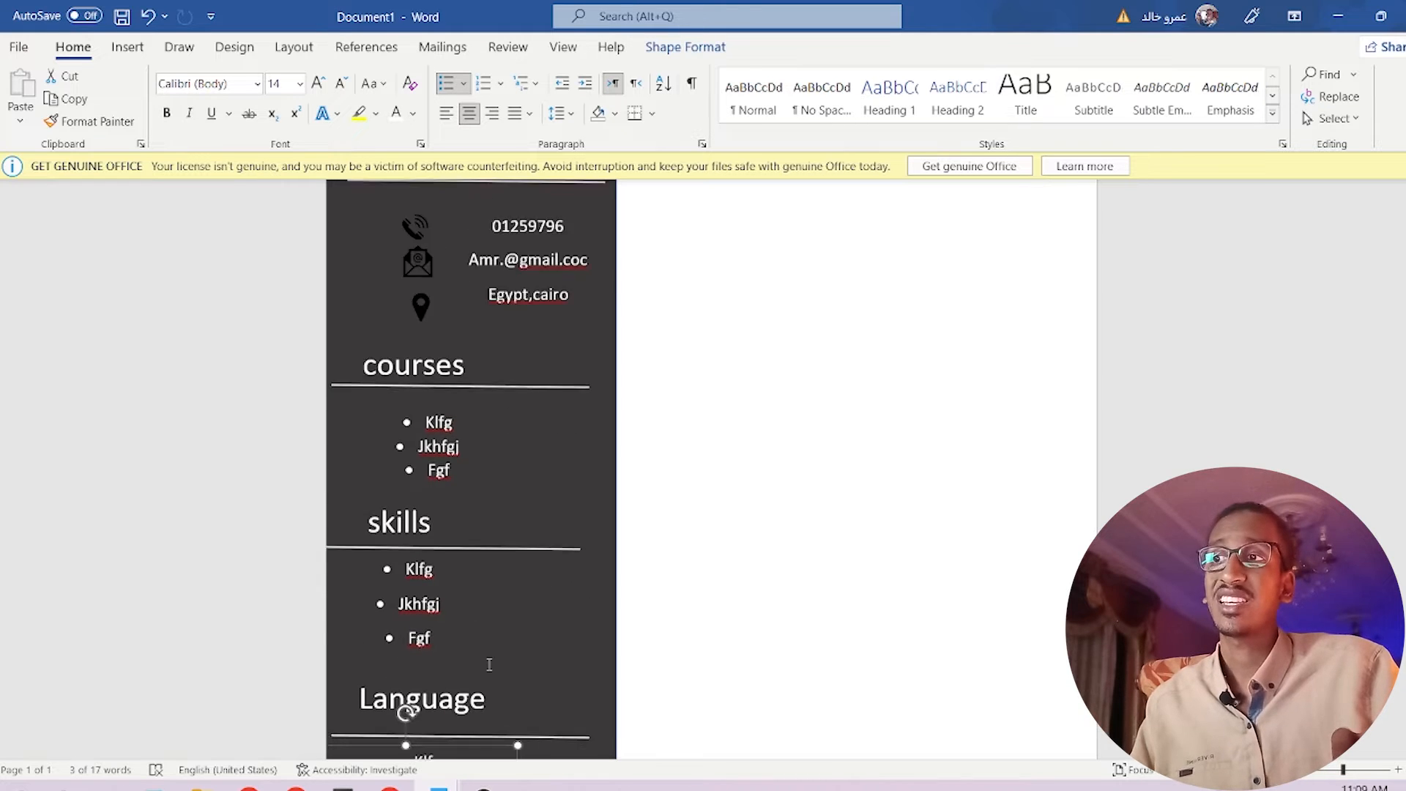
# Paste a copy of the name text box and set its font colour to black.
pyautogui.scroll(2, 610, 480)
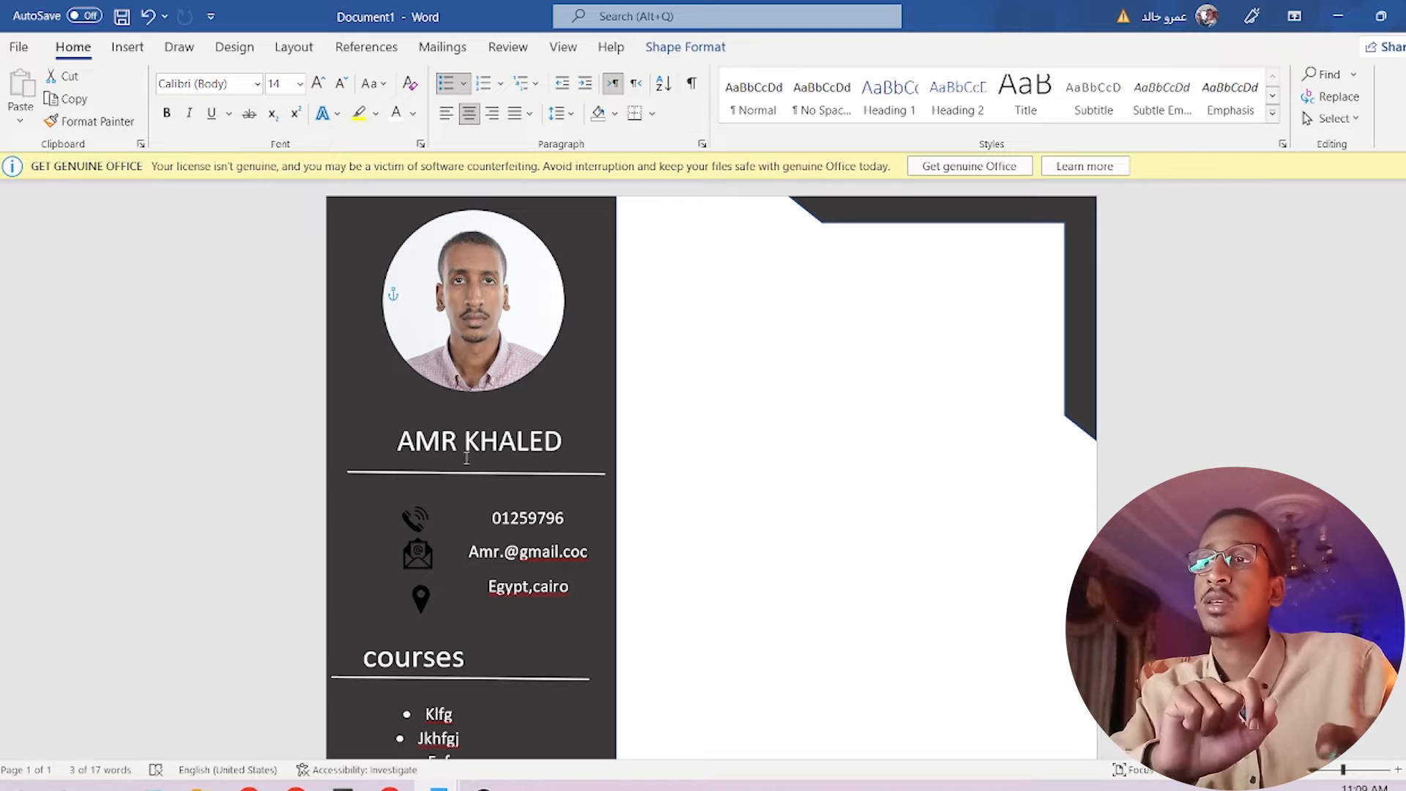
pyautogui.click(569, 440)
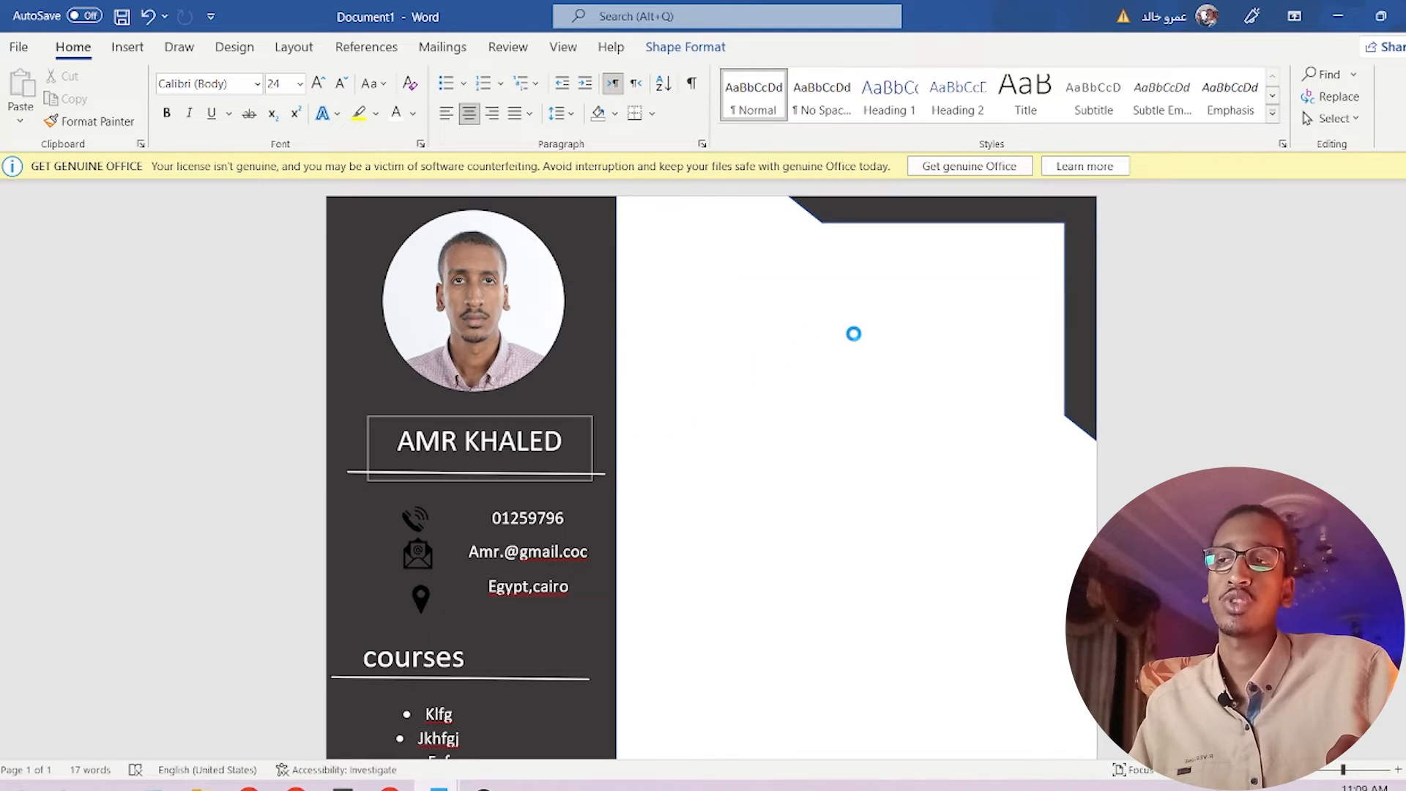
pyautogui.hotkey('ctrl', 'v')
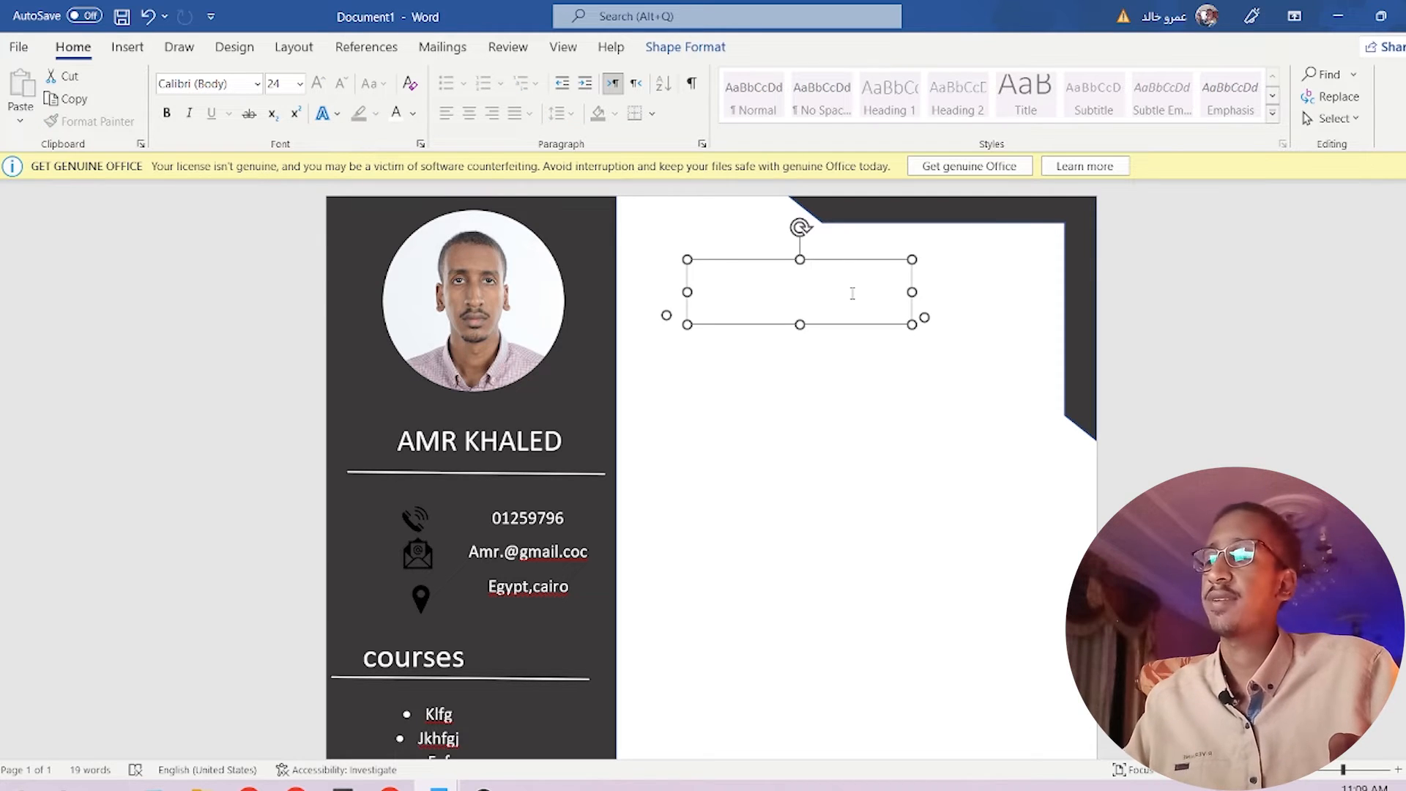
pyautogui.press('Delete')
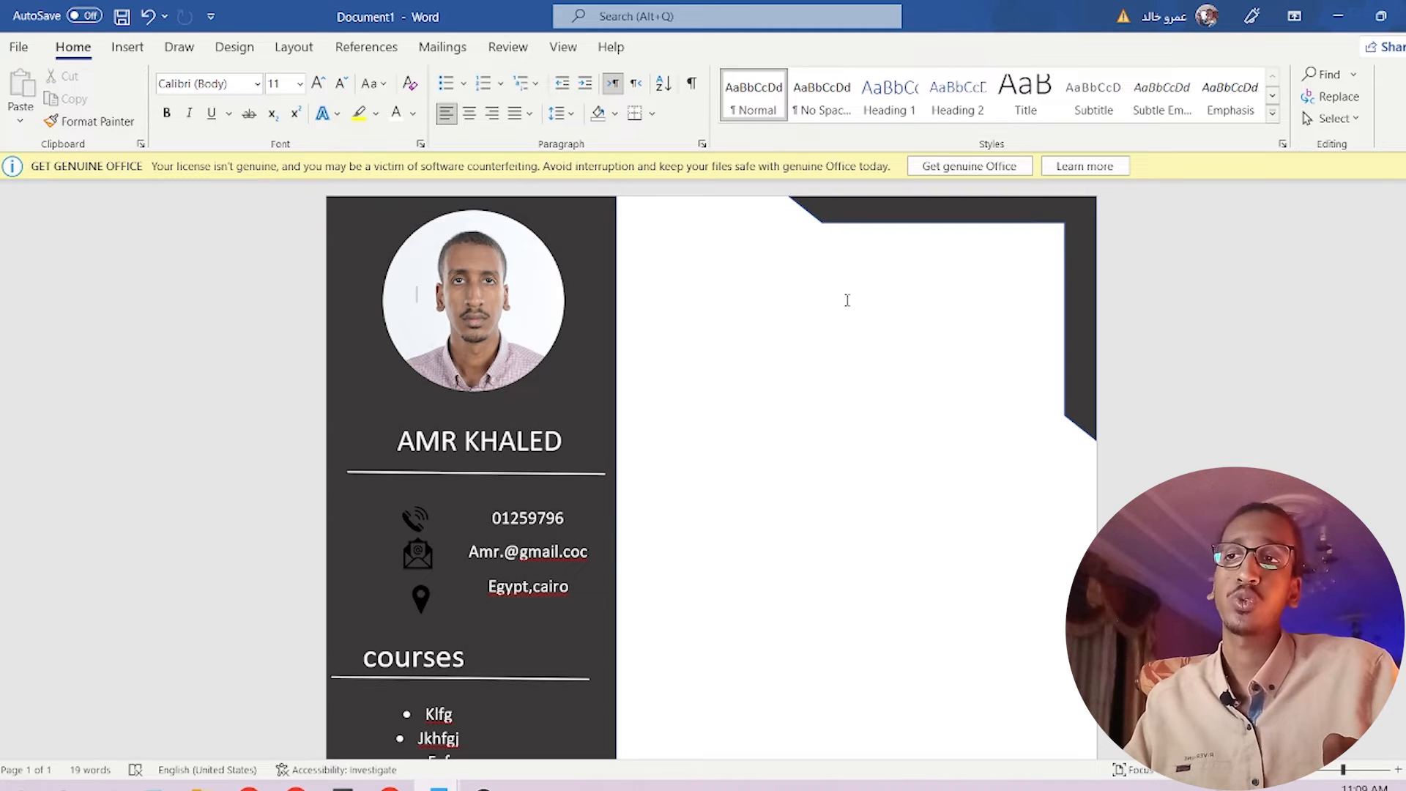
pyautogui.hotkey('ctrl', 'v')
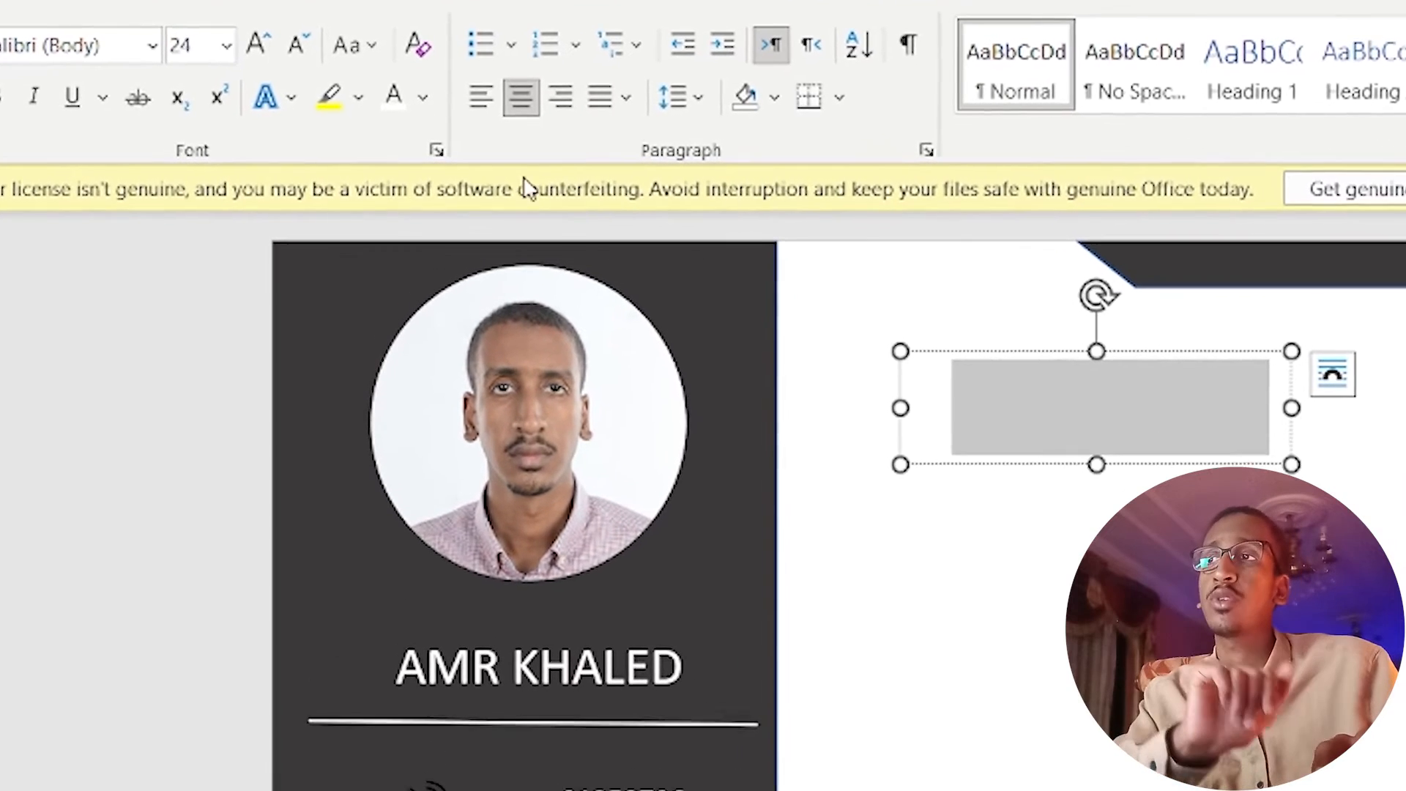
pyautogui.click(422, 96)
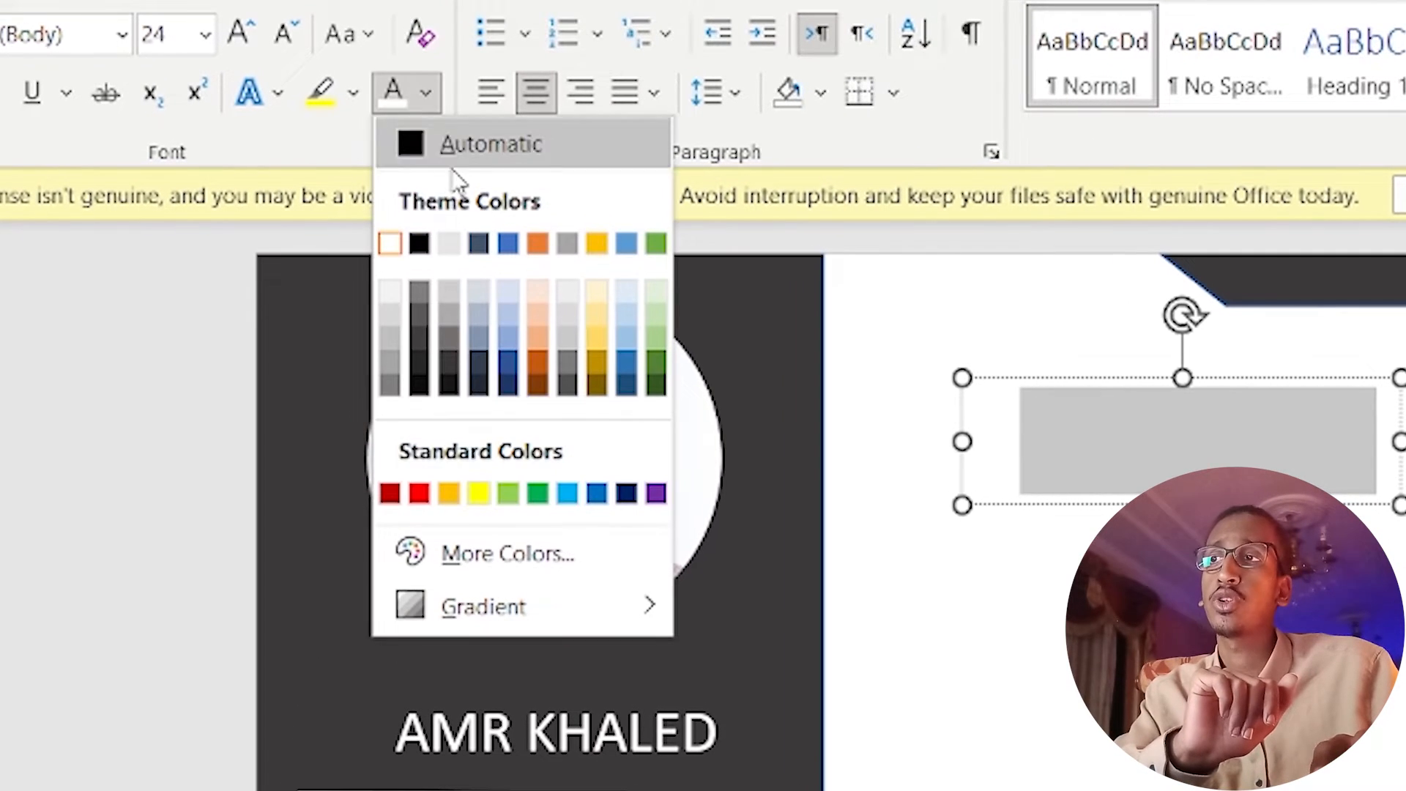
pyautogui.click(422, 147)
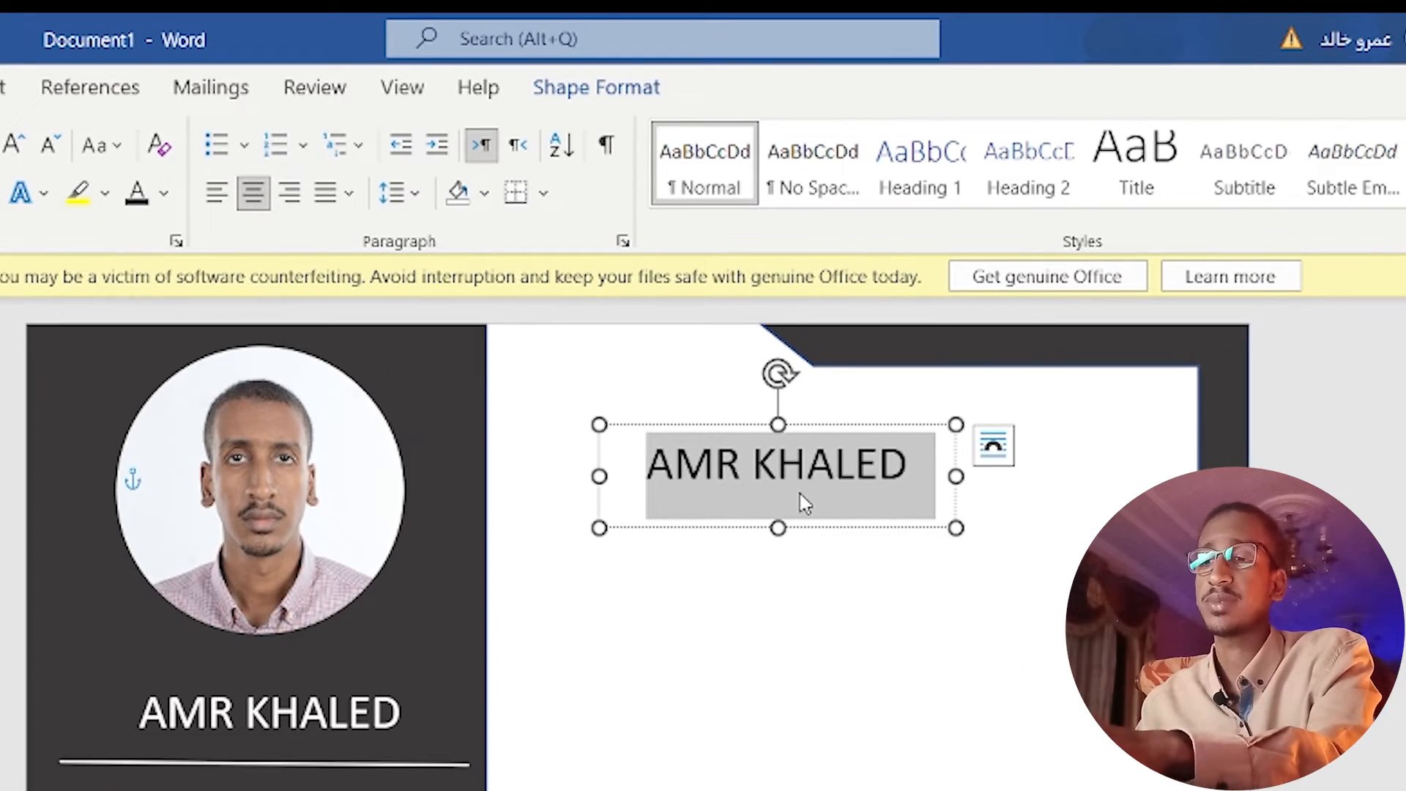
# Type 'summary', make it bold italic 28 pt, and move it to the top of the right panel.
pyautogui.write('summary')
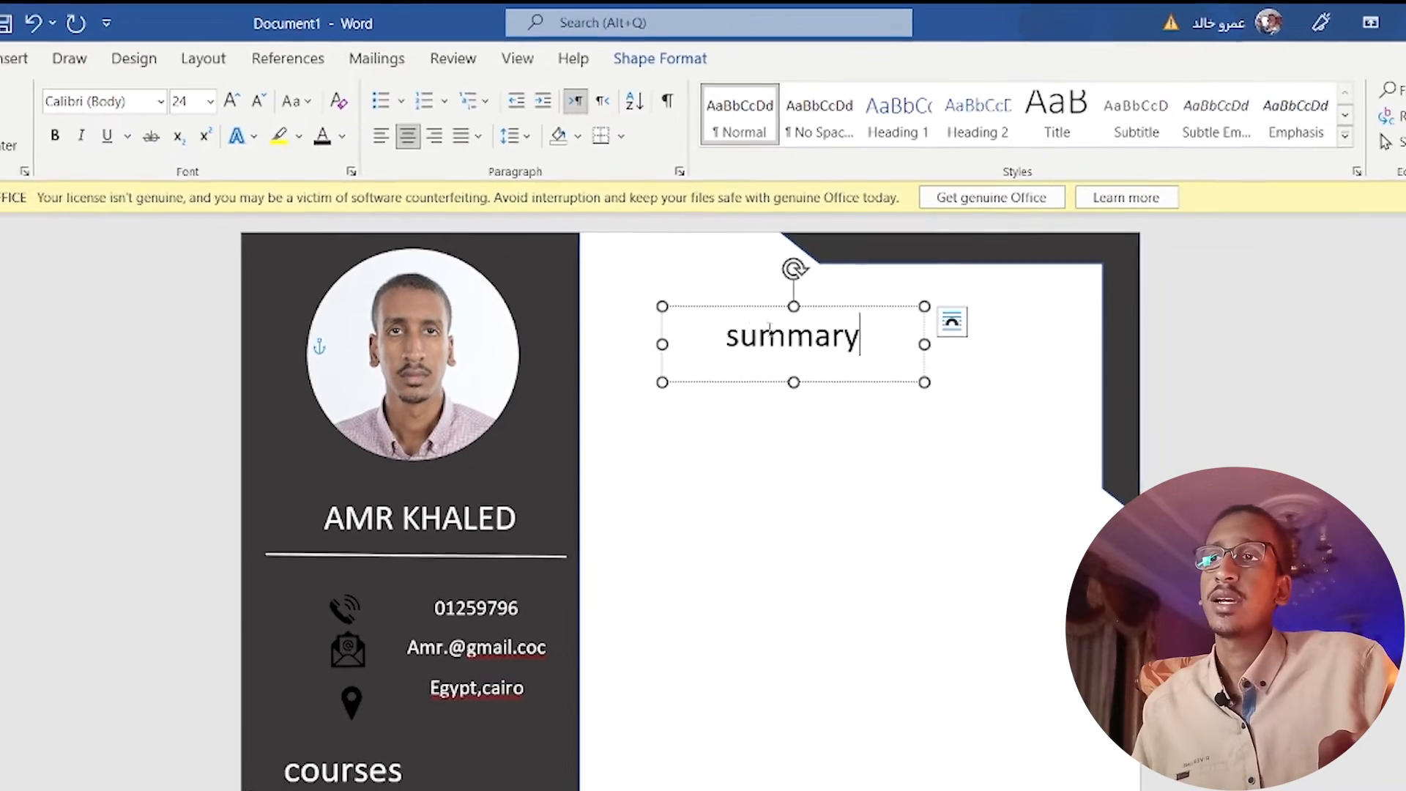
pyautogui.tripleClick(802, 384)
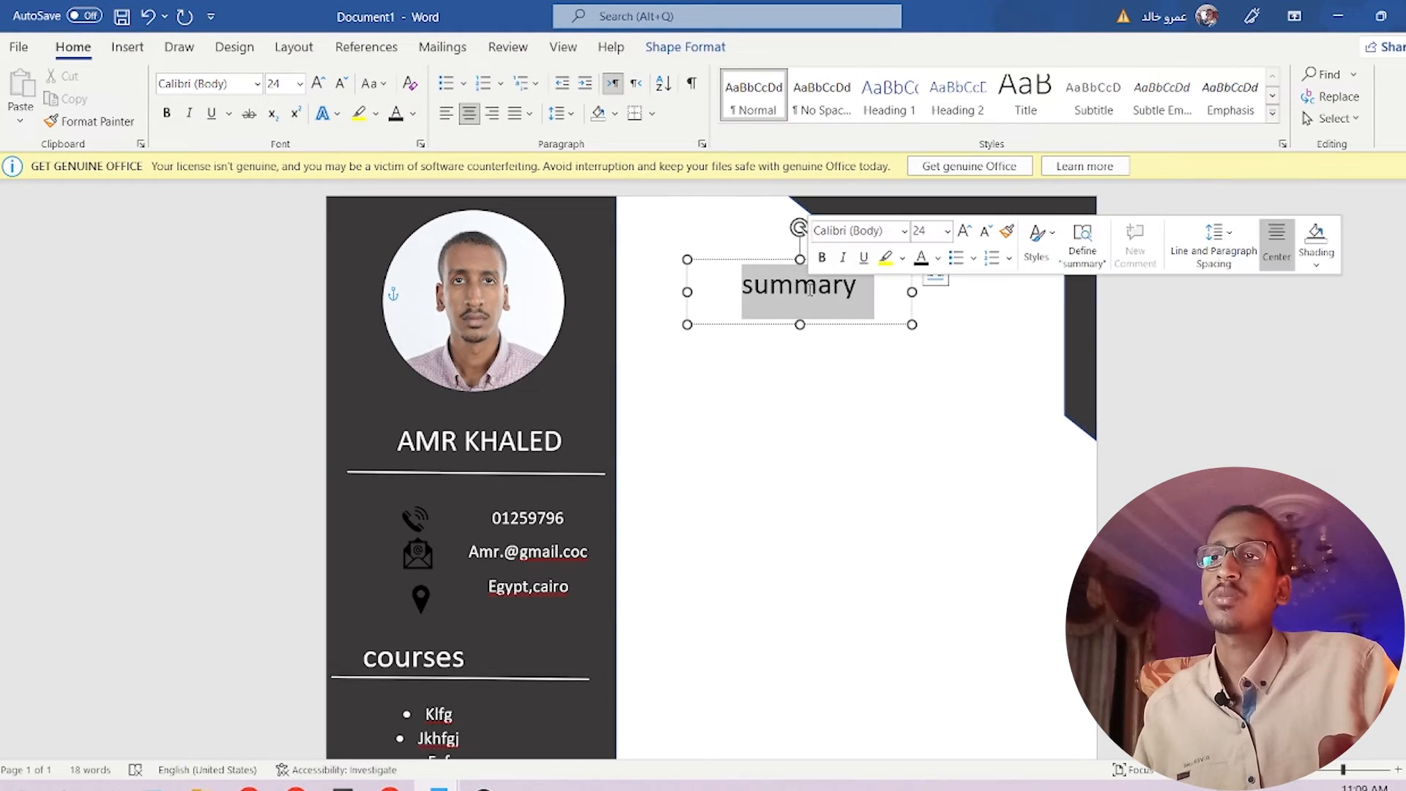
pyautogui.click(167, 113)
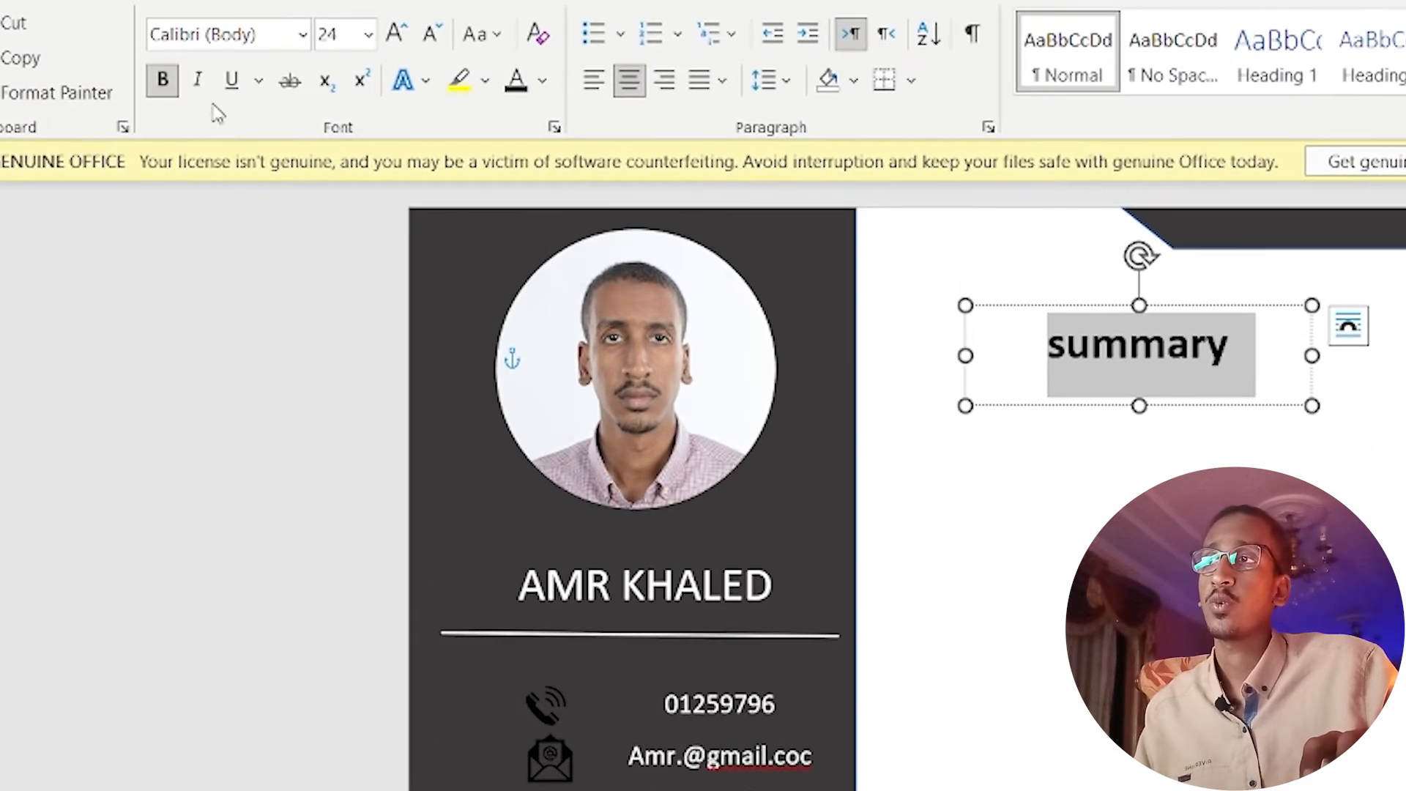
pyautogui.click(201, 82)
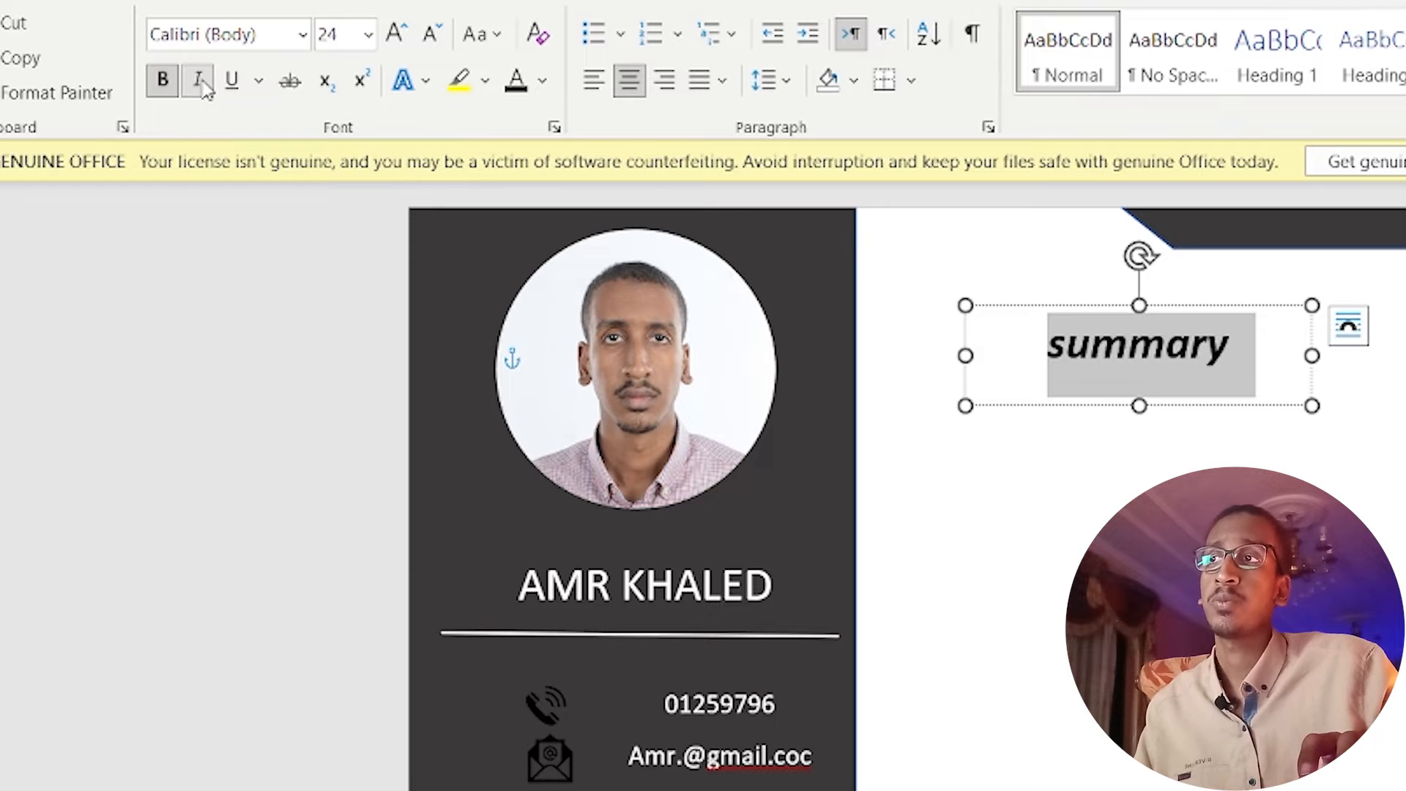
pyautogui.click(368, 35)
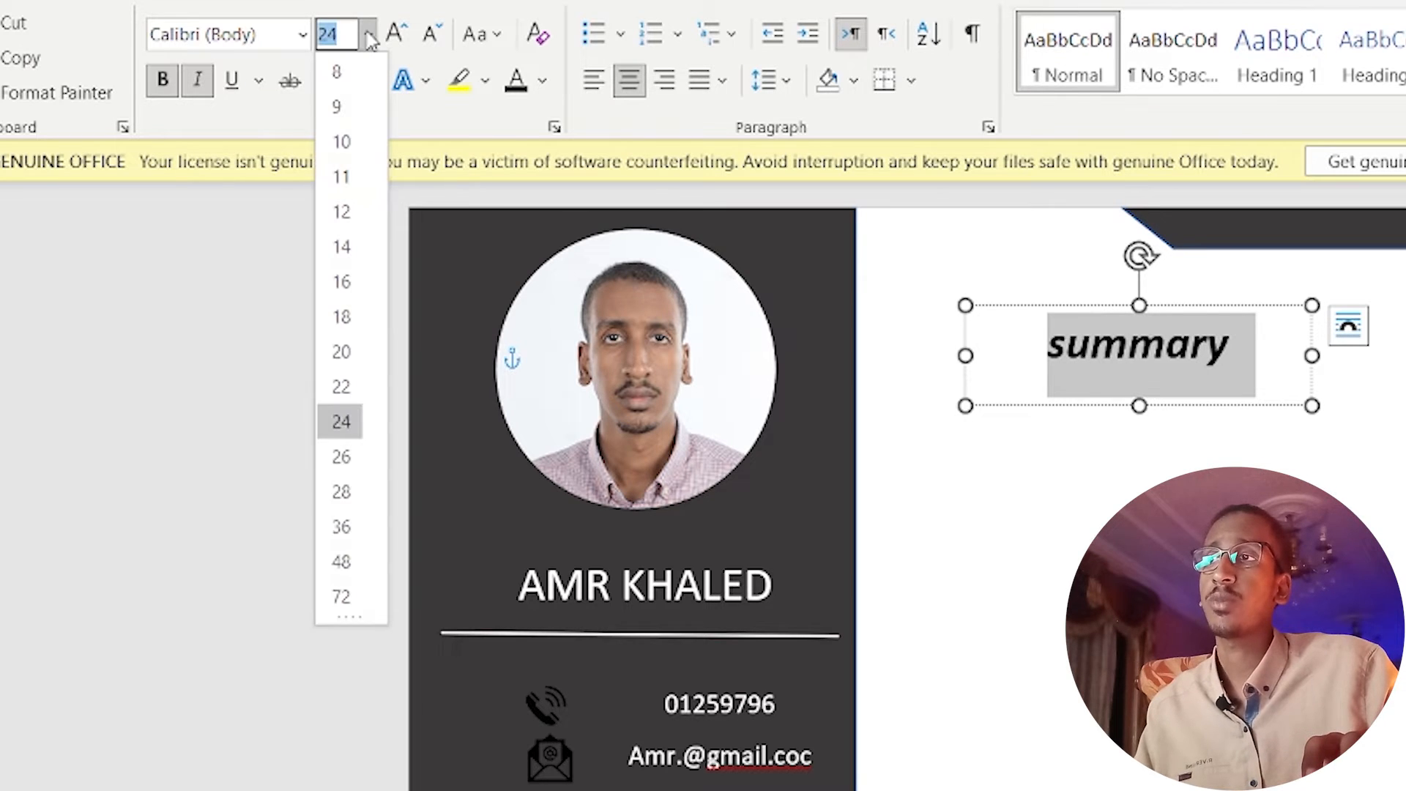
pyautogui.click(344, 491)
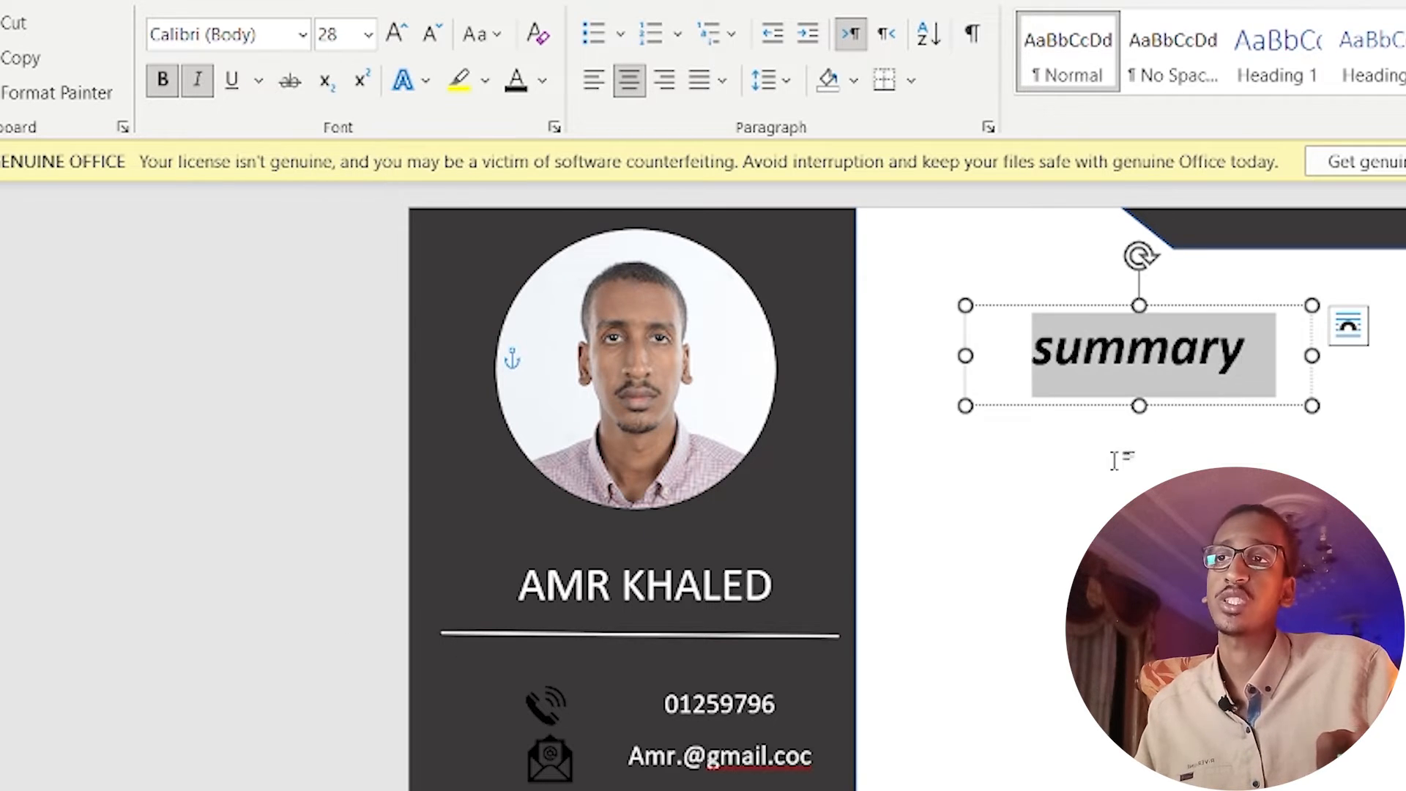
pyautogui.click(1013, 269)
pyautogui.click(1060, 352)
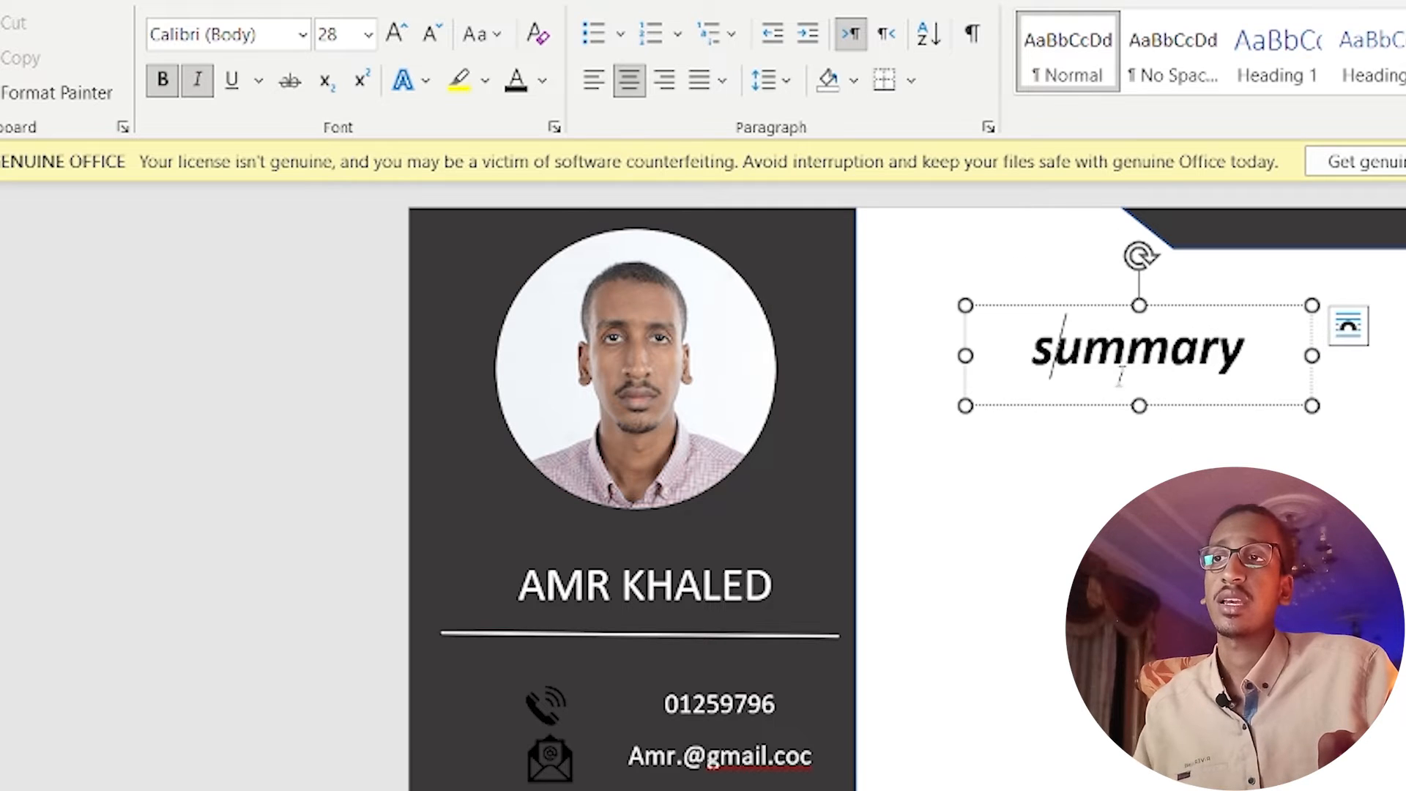
pyautogui.moveTo(1100, 407); pyautogui.dragTo(1045, 393)
pyautogui.click(1087, 437)
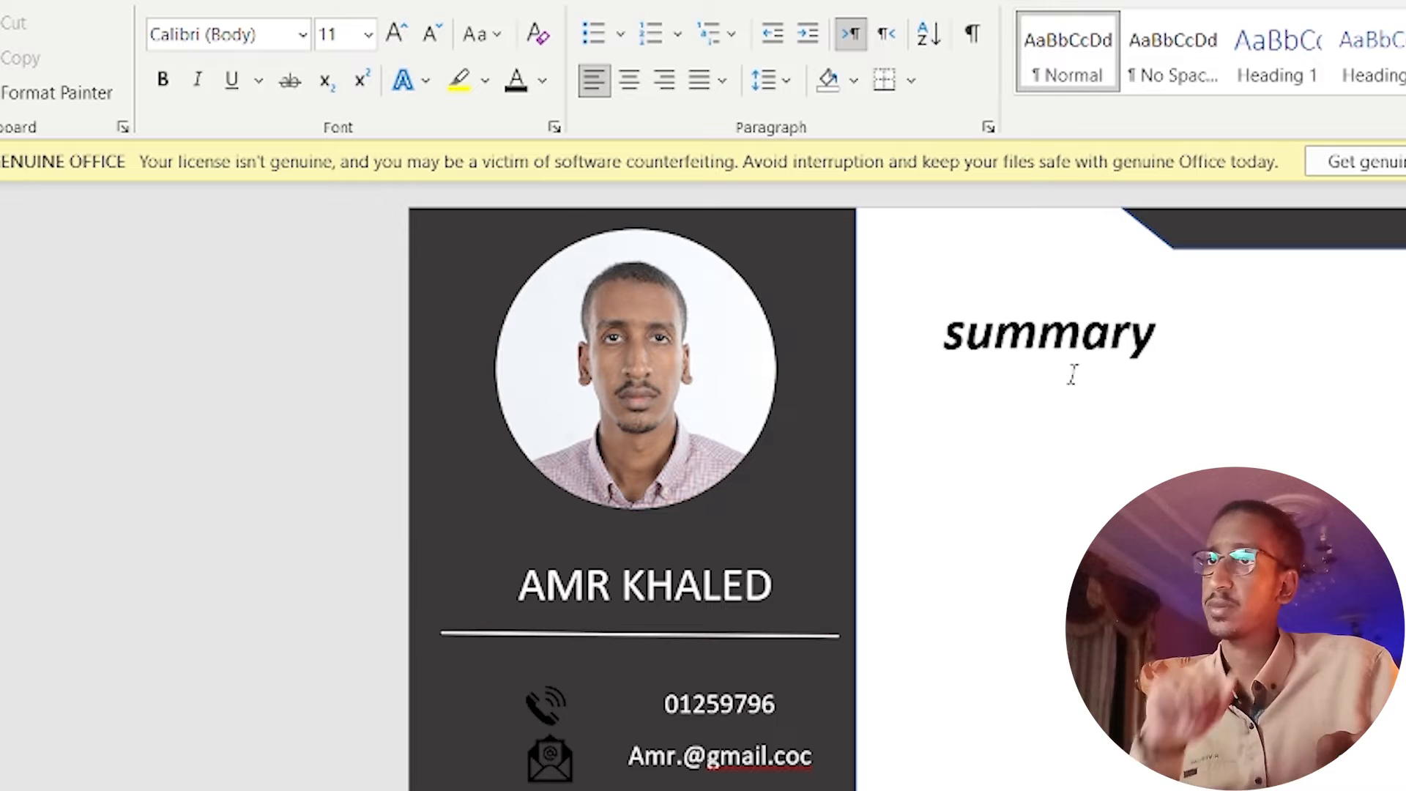
# Copy the name underline to the right panel and make it a thick black line.
pyautogui.click(832, 646)
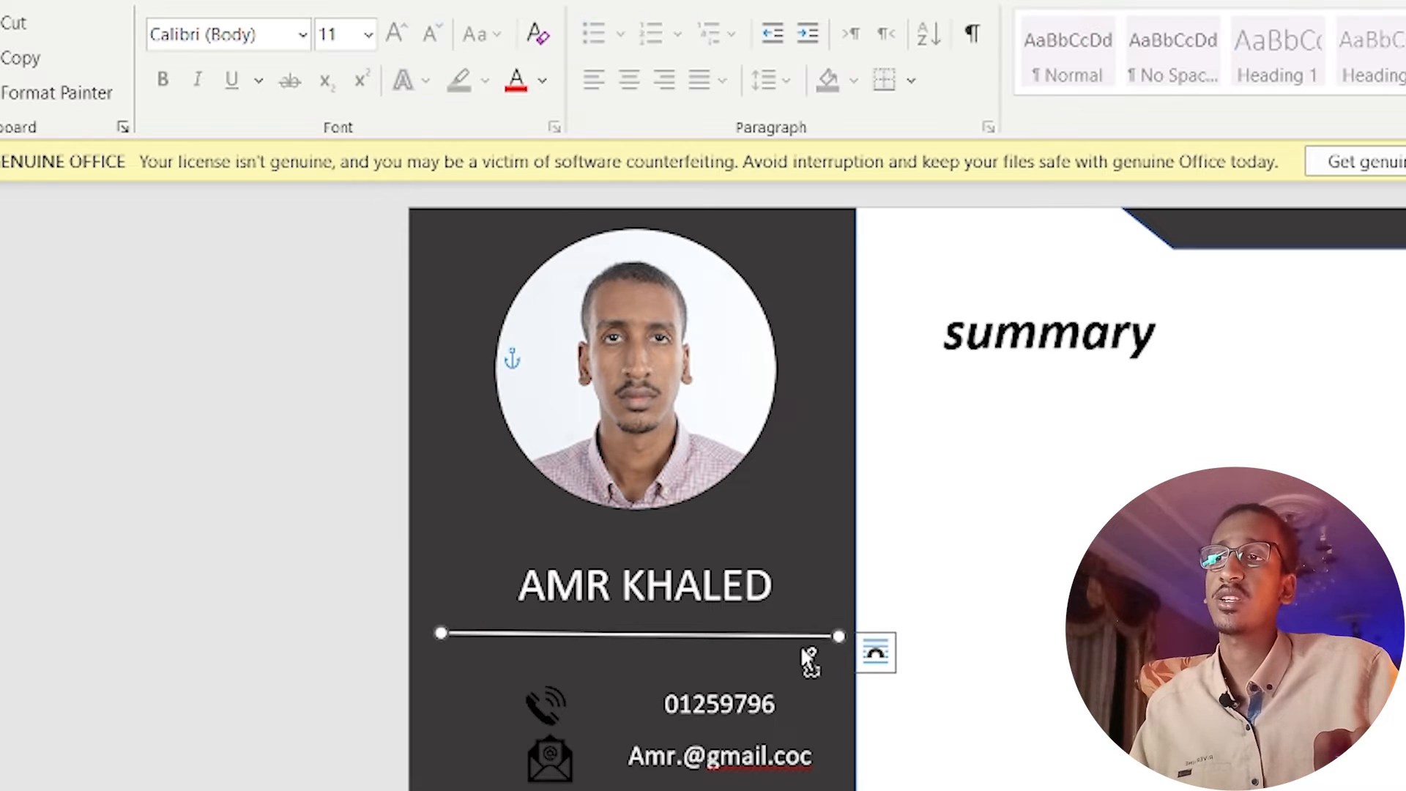
pyautogui.moveTo(826, 639); pyautogui.dragTo(1179, 416)
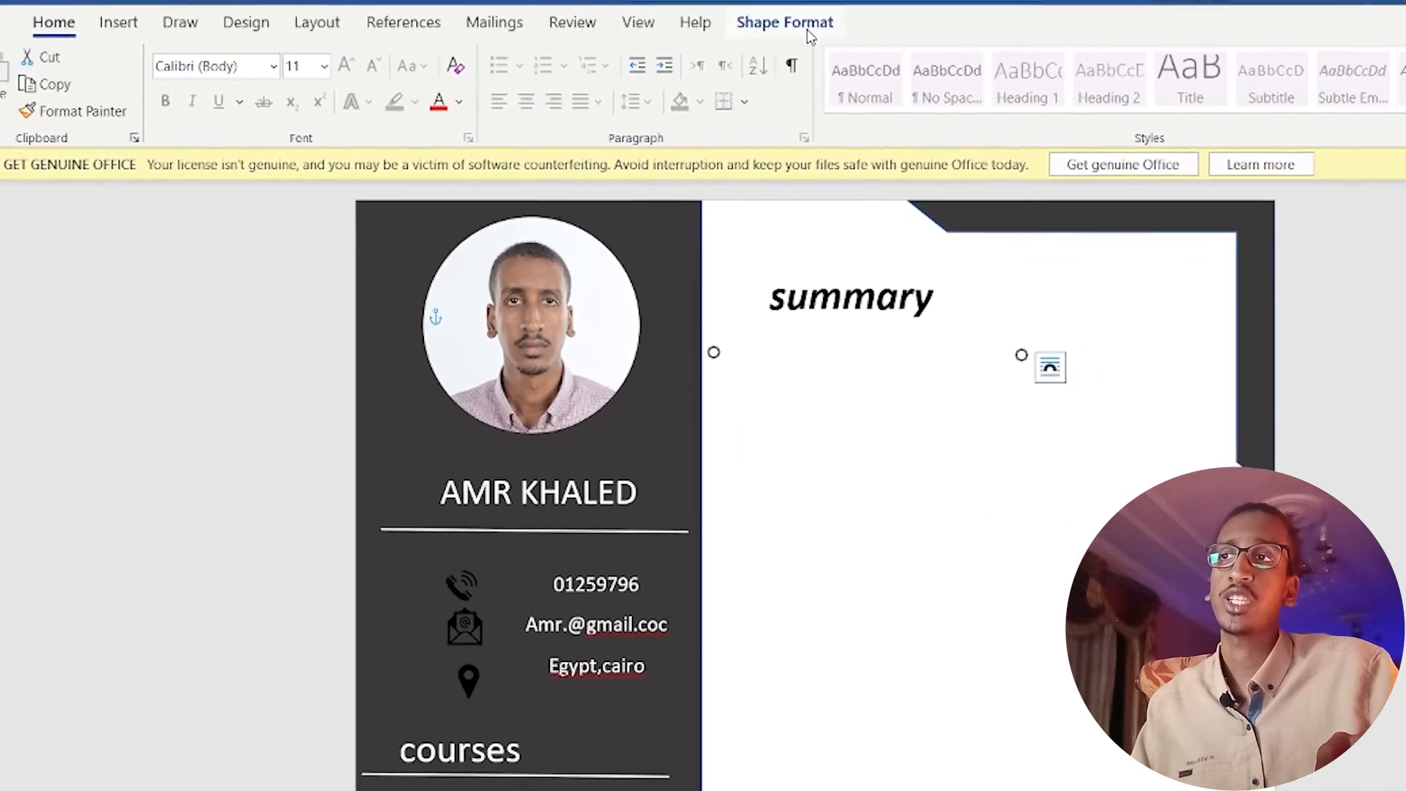
pyautogui.click(864, 13)
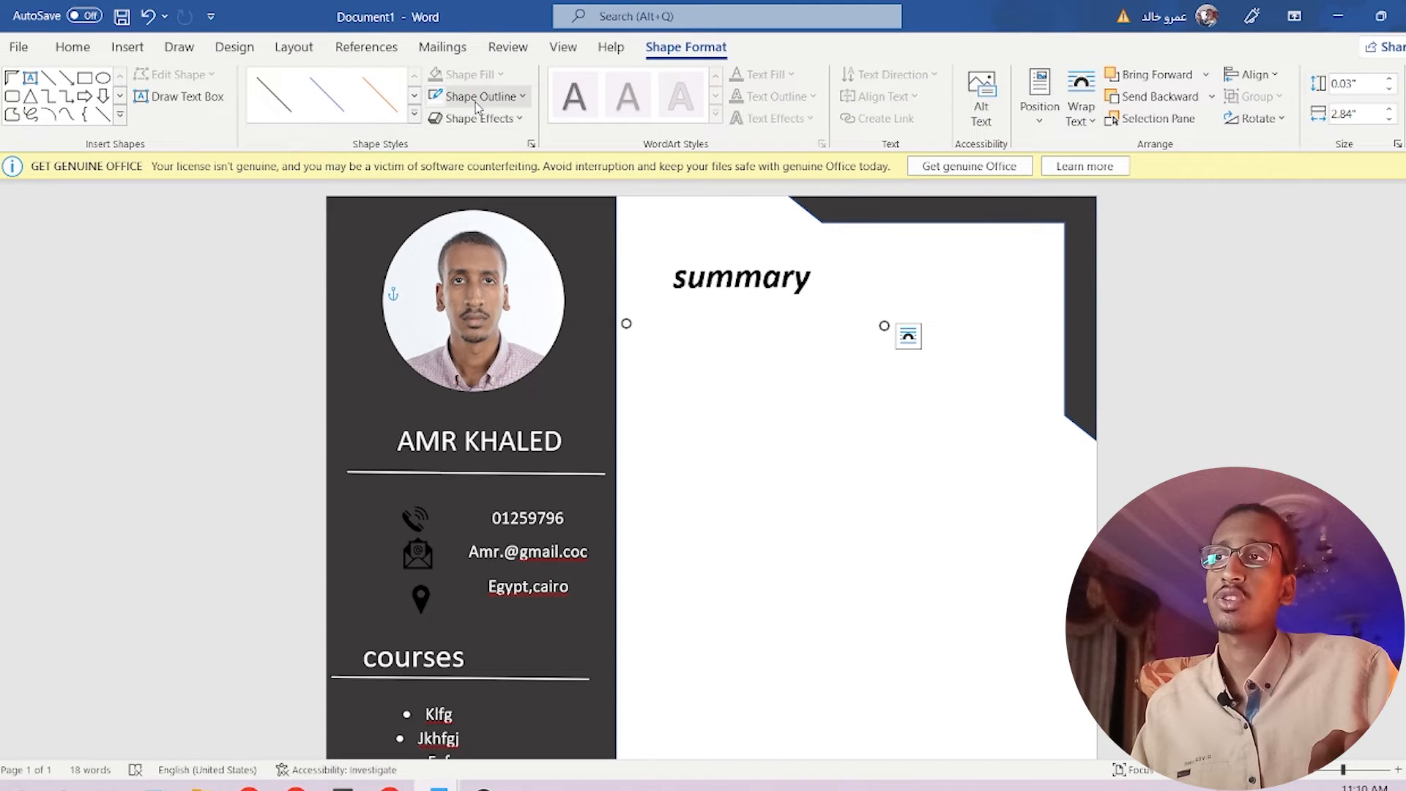
pyautogui.click(523, 105)
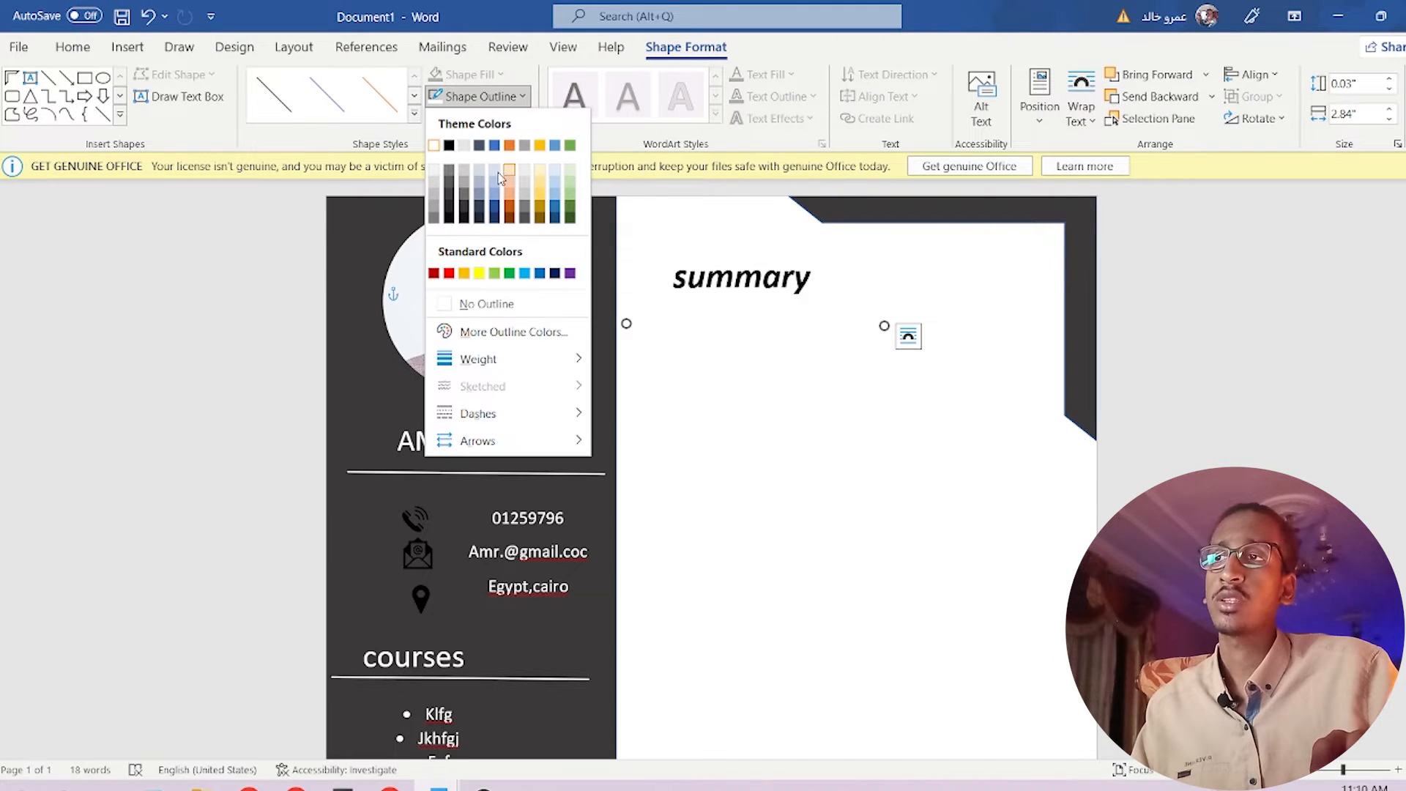
pyautogui.click(448, 147)
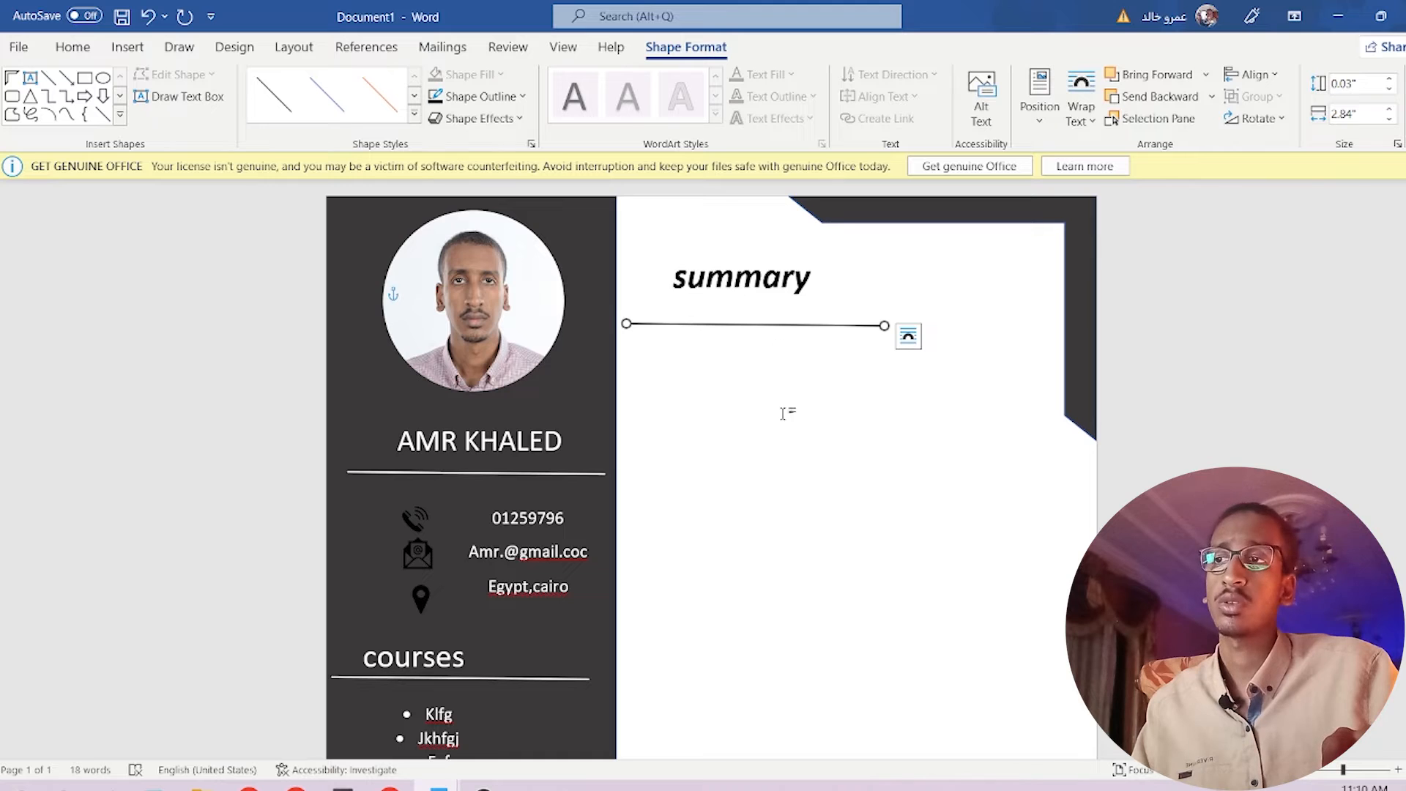
pyautogui.click(414, 115)
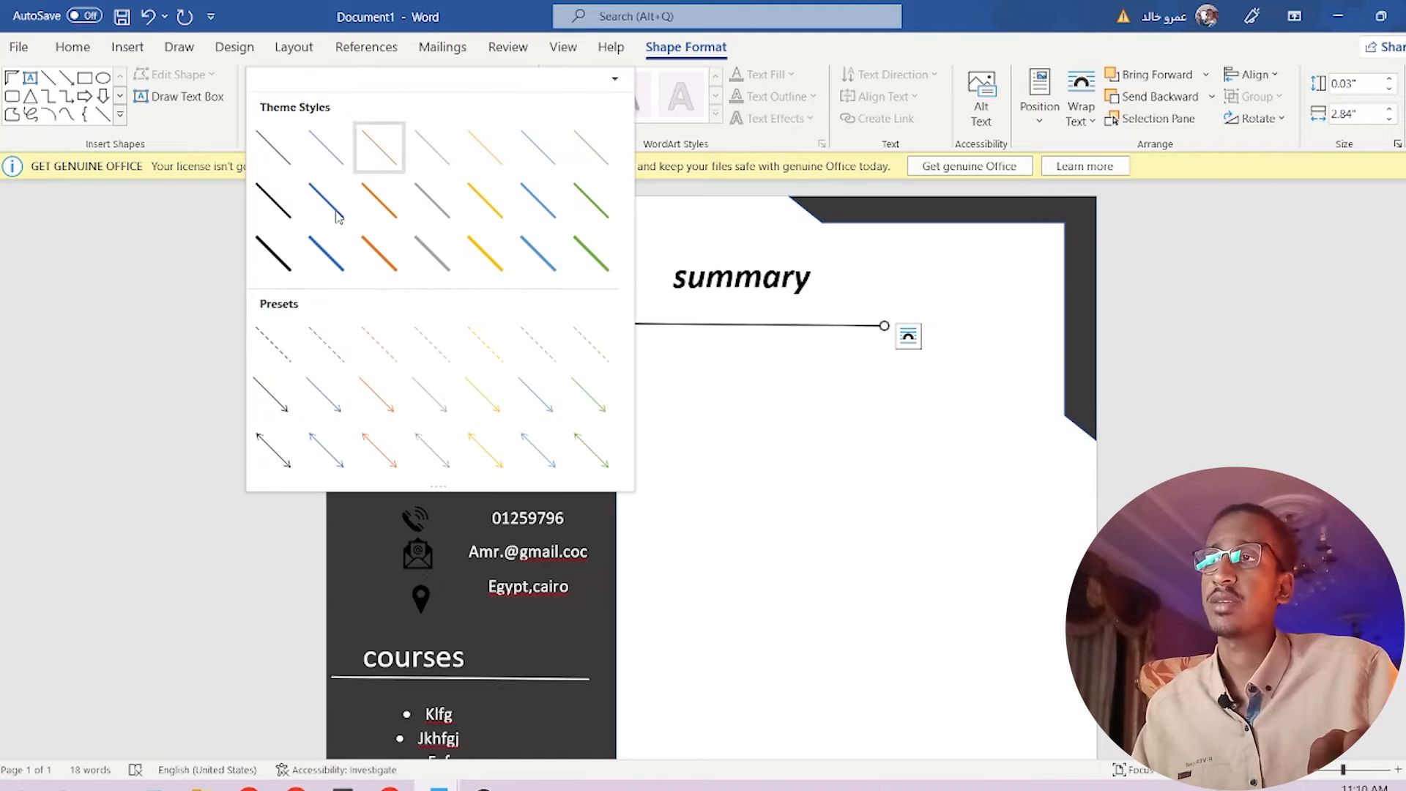
pyautogui.click(279, 274)
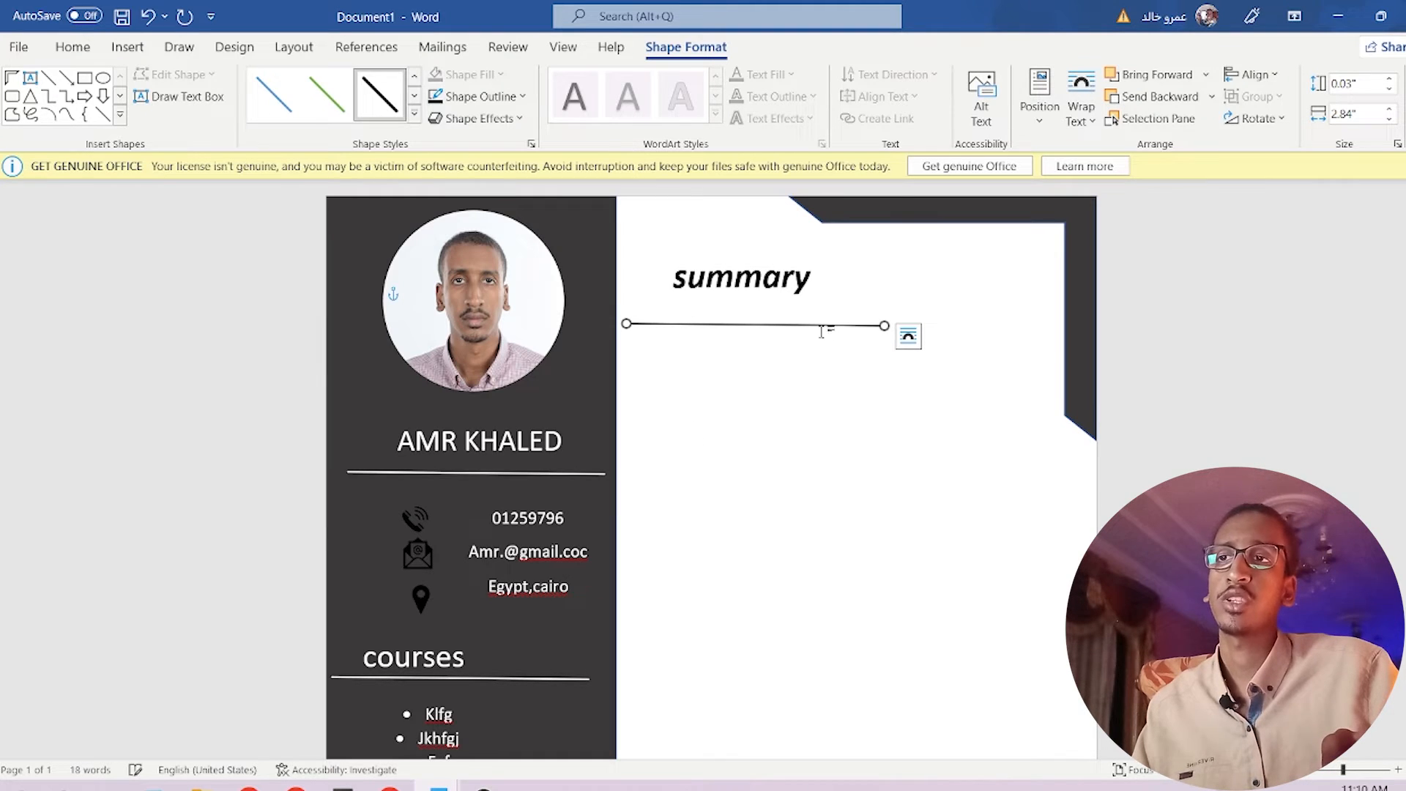
# Stretch the black line across the right panel beneath the summary heading.
pyautogui.moveTo(885, 324); pyautogui.dragTo(1055, 323)
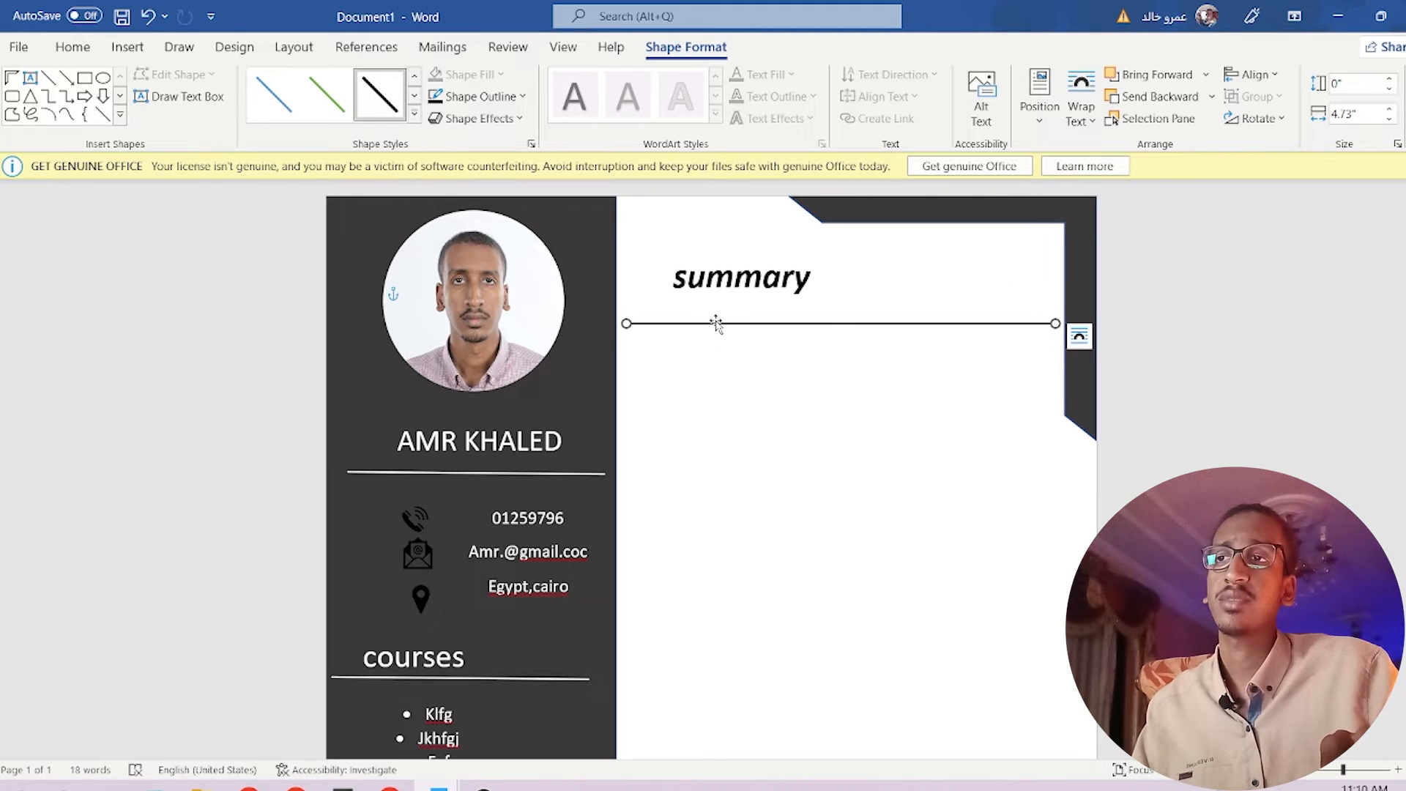
pyautogui.click(715, 307)
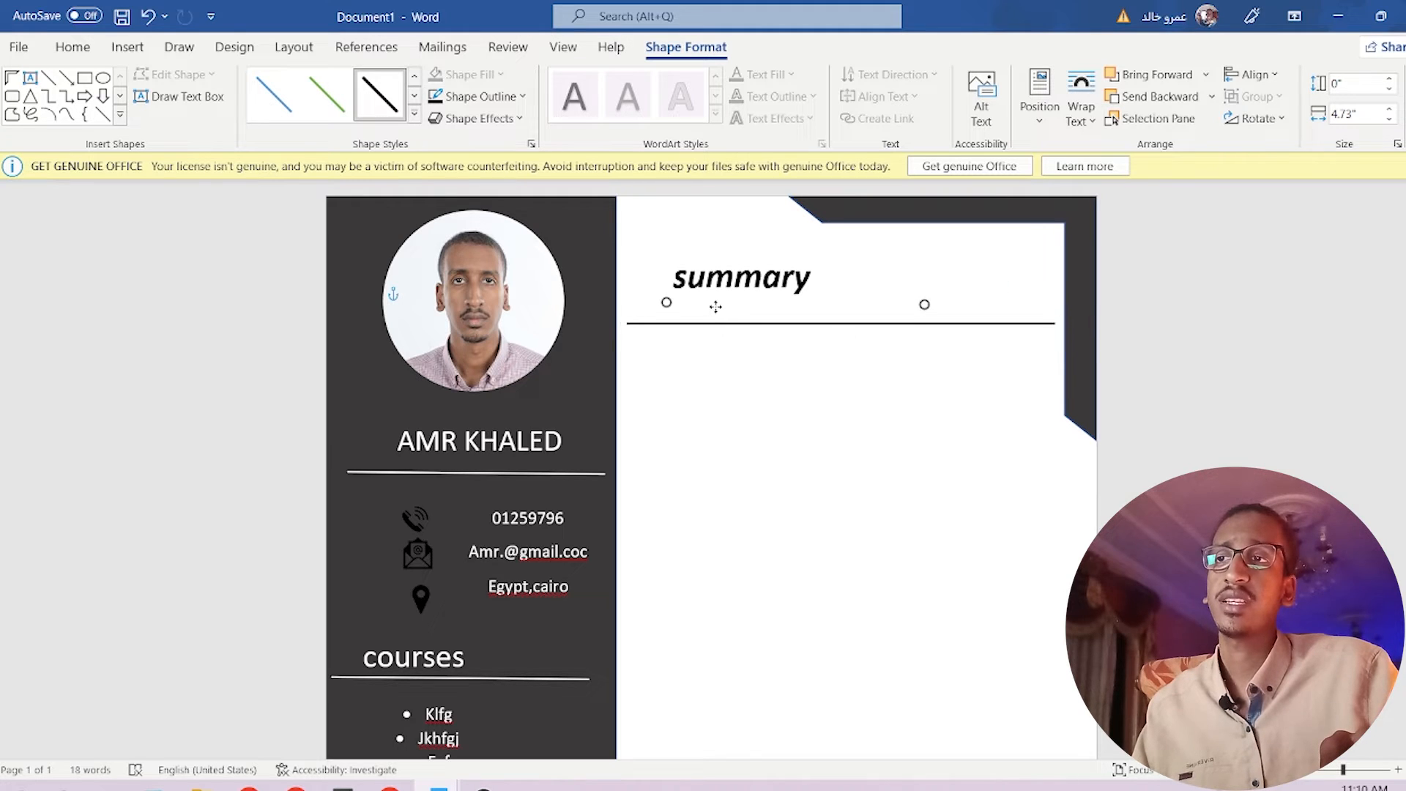
pyautogui.click(877, 314)
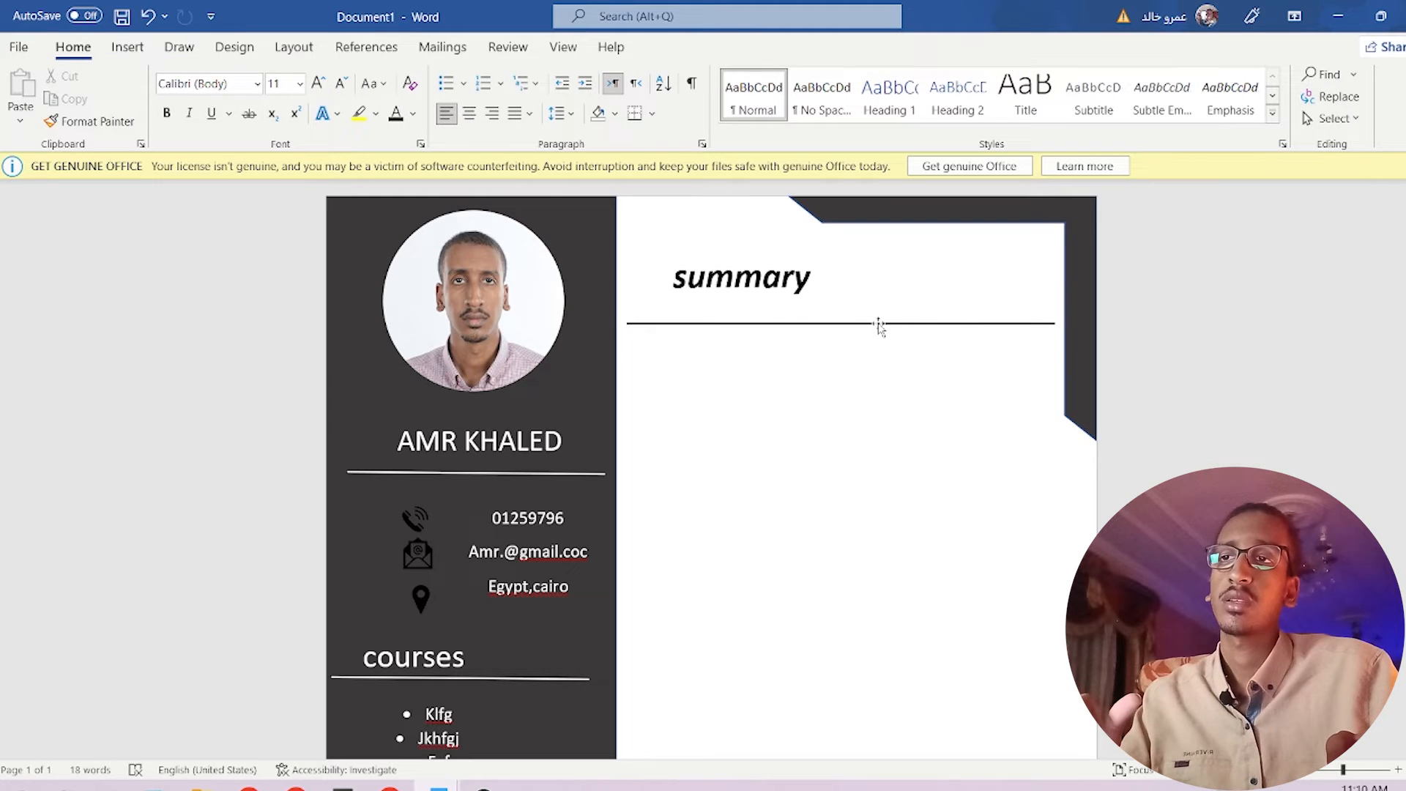
pyautogui.click(880, 324)
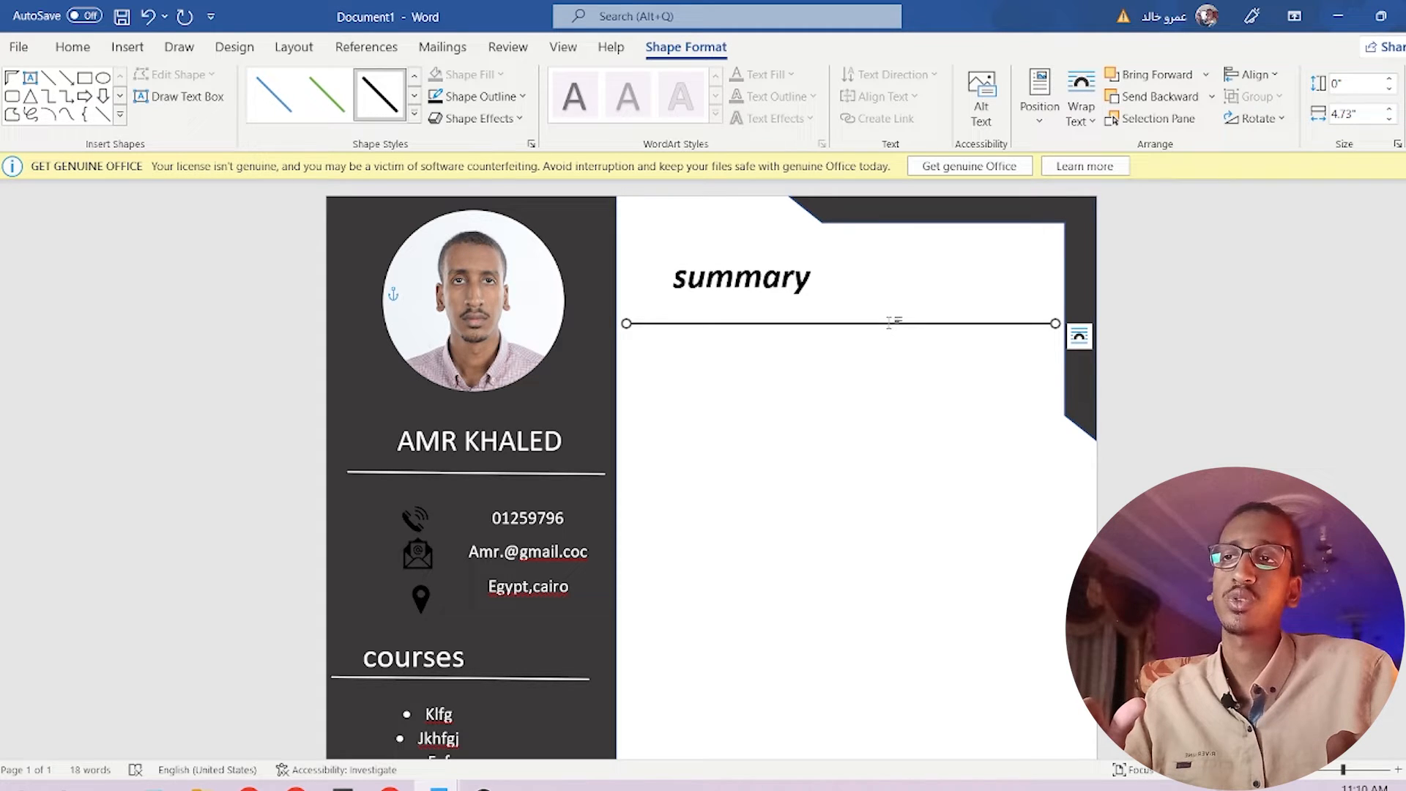
pyautogui.click(841, 339)
pyautogui.scroll(-1, 767, 360)
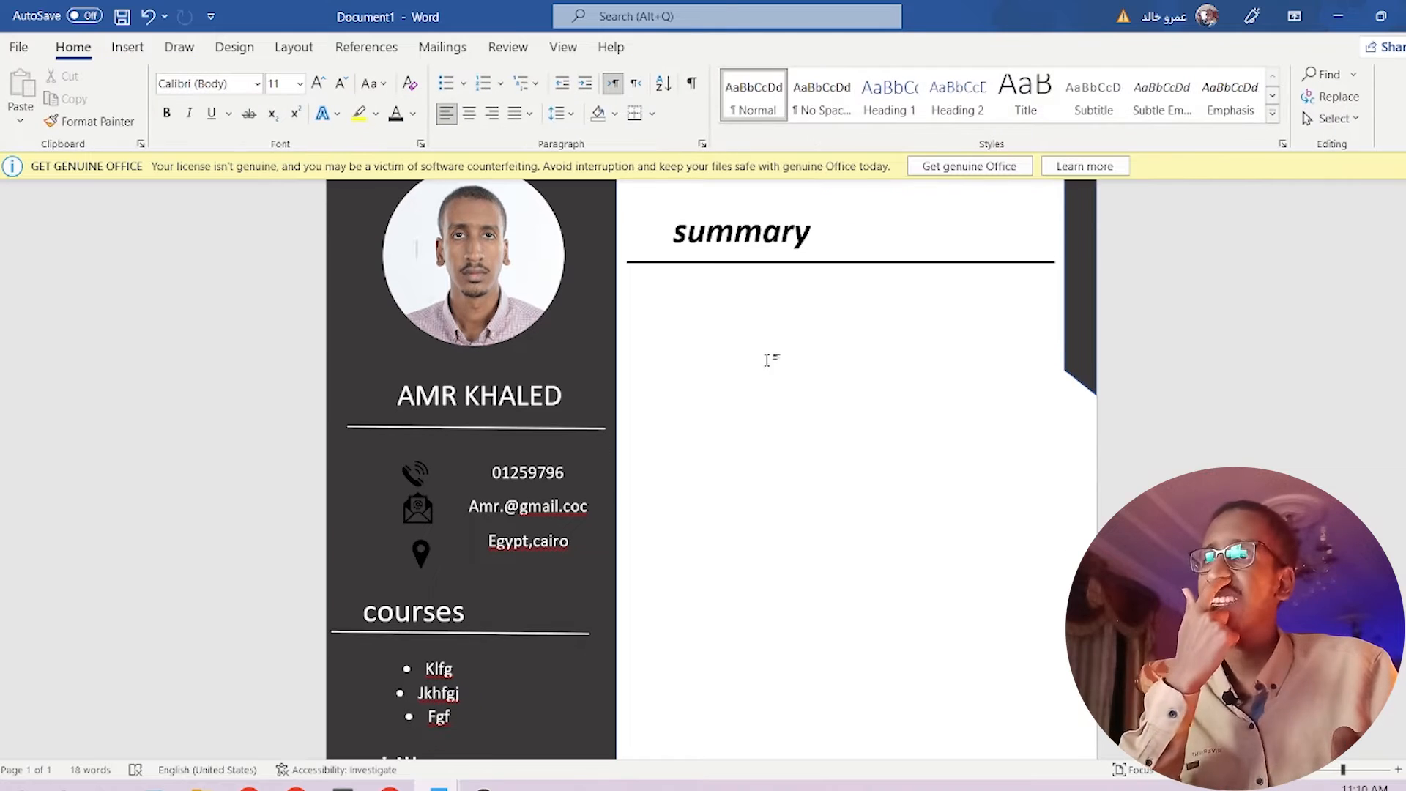
pyautogui.scroll(-1, 765, 351)
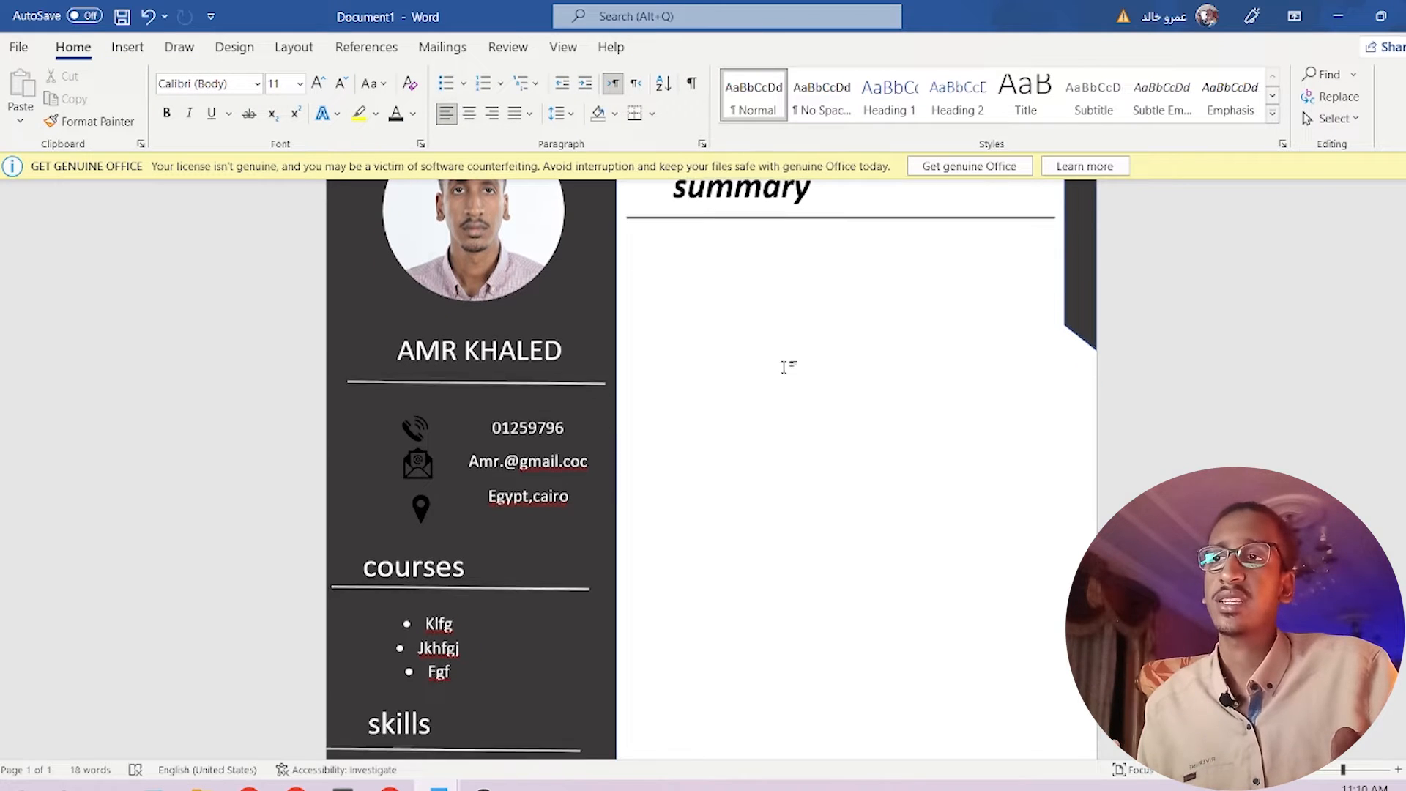
pyautogui.click(501, 631)
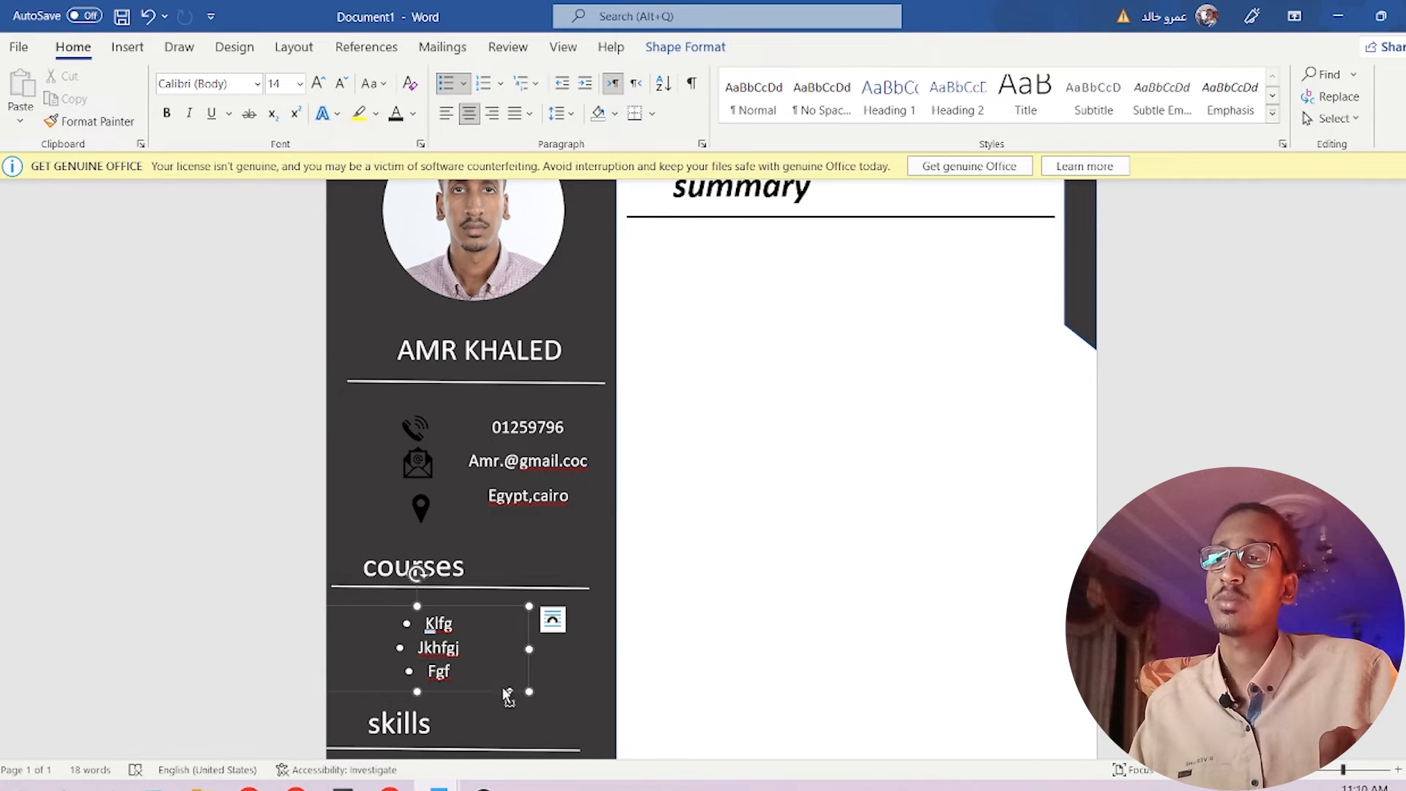
# Copy the courses text box under the summary line and make its text dark.
pyautogui.moveTo(507, 695); pyautogui.dragTo(823, 340)
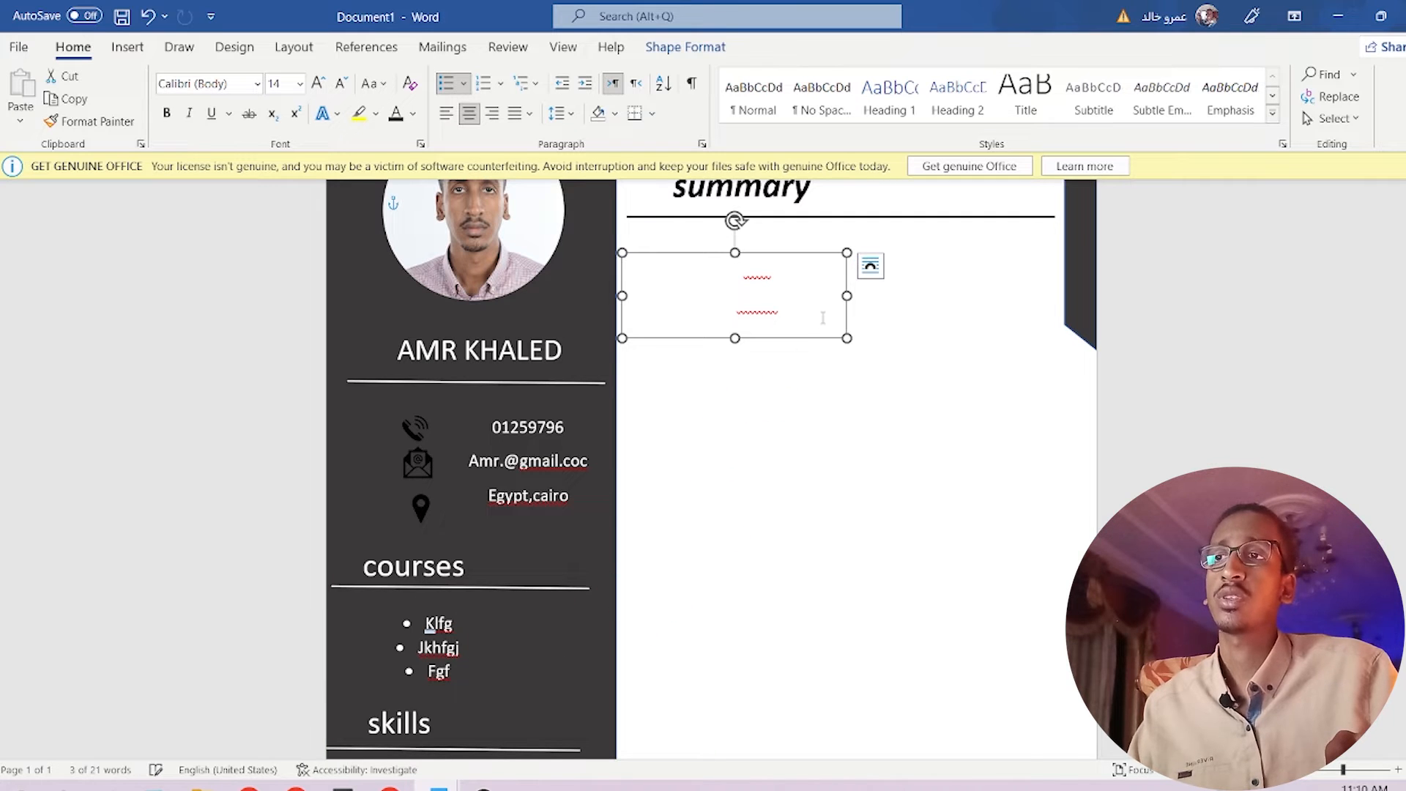
pyautogui.click(823, 317)
pyautogui.hotkey('ctrl', 'a')
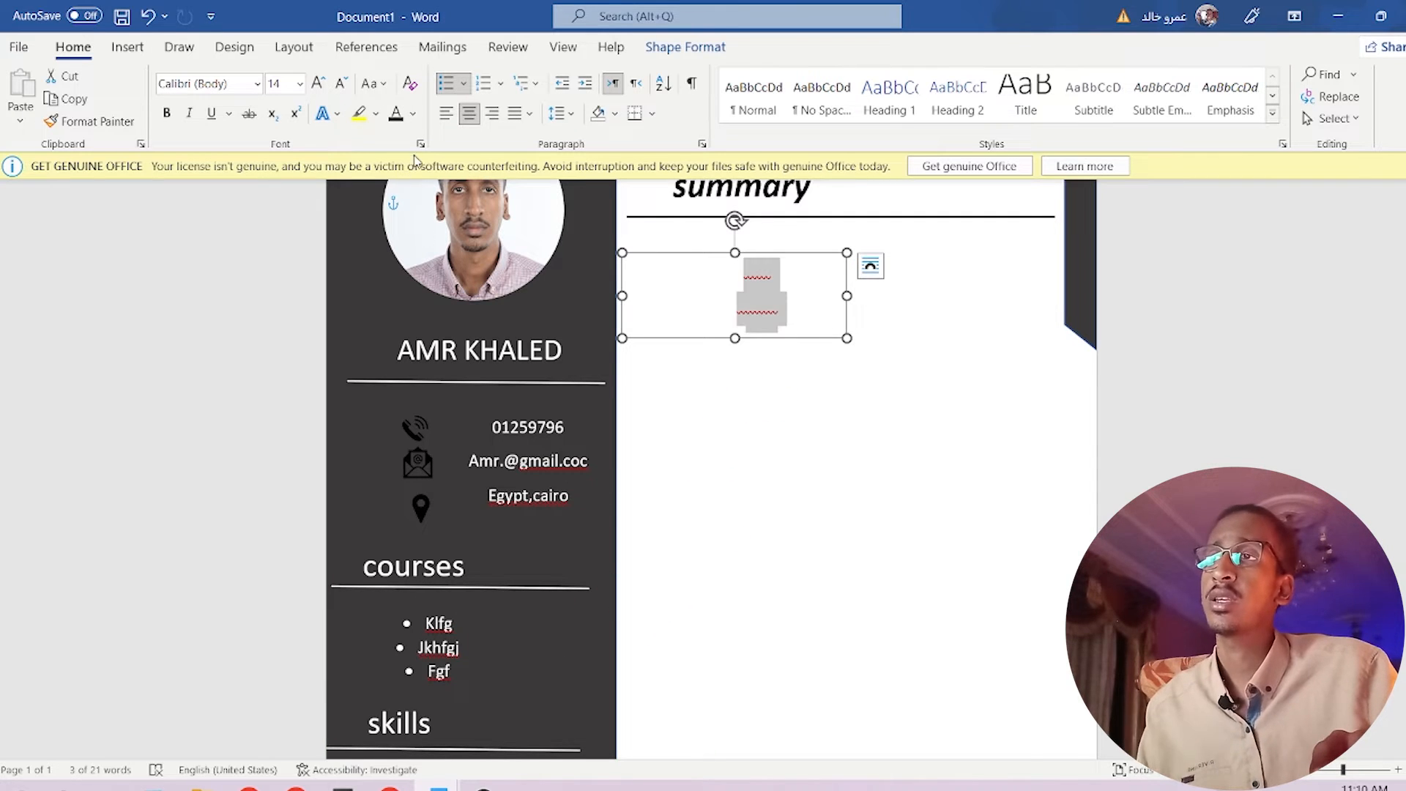
pyautogui.click(396, 115)
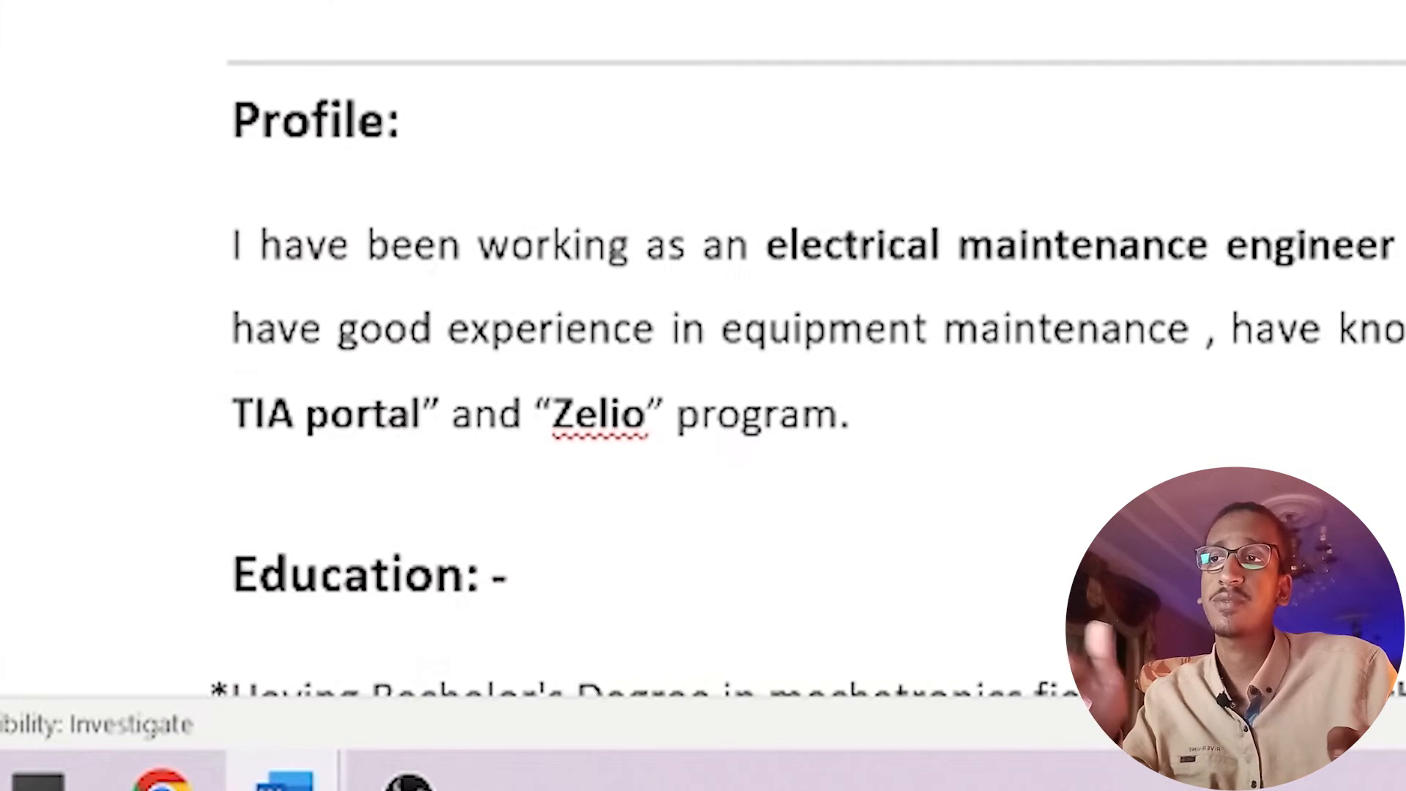
# Paste the old CV's Profile paragraph into the box, widened and lengthened to fit the panel.
pyautogui.scroll(-5, 703, 351)
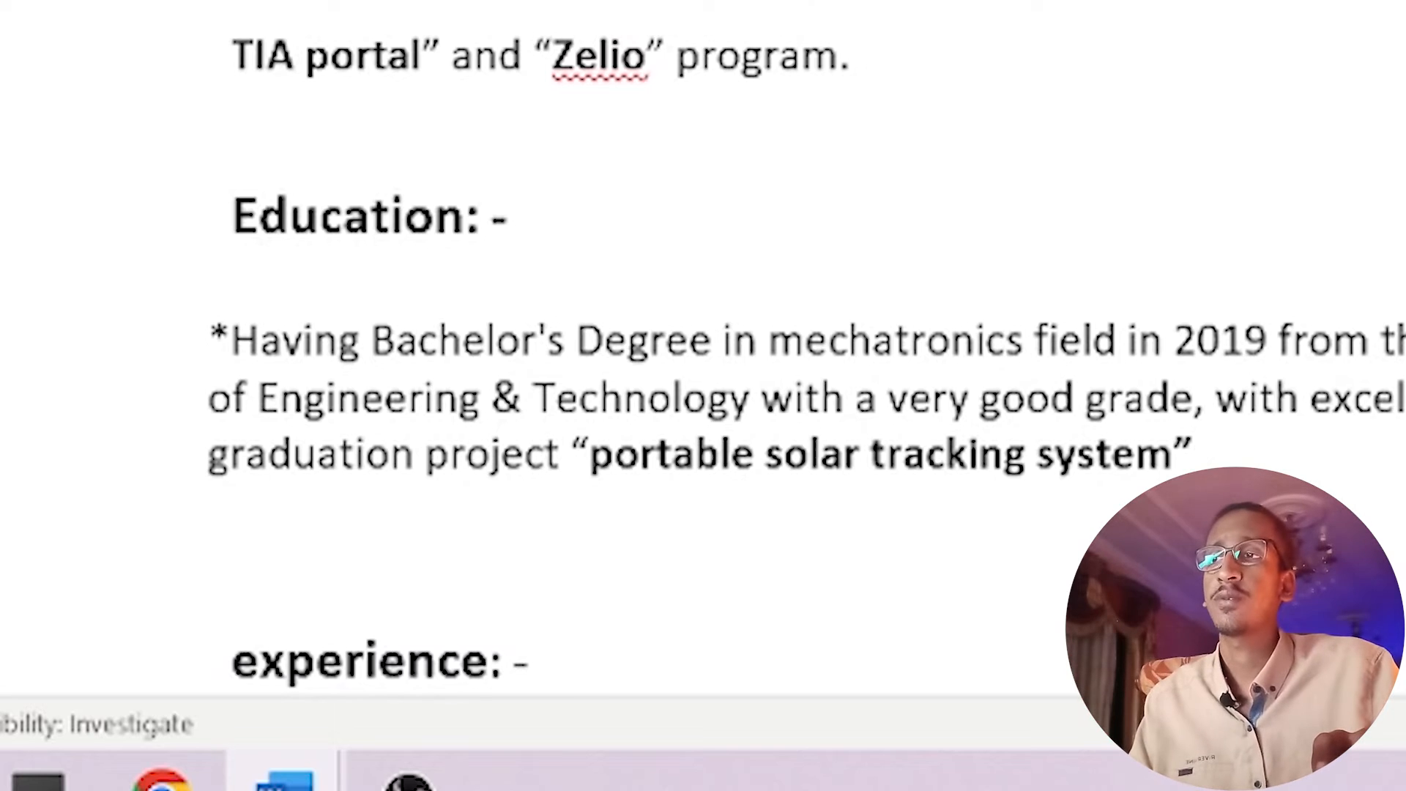
pyautogui.moveTo(201, 60); pyautogui.dragTo(810, 220)
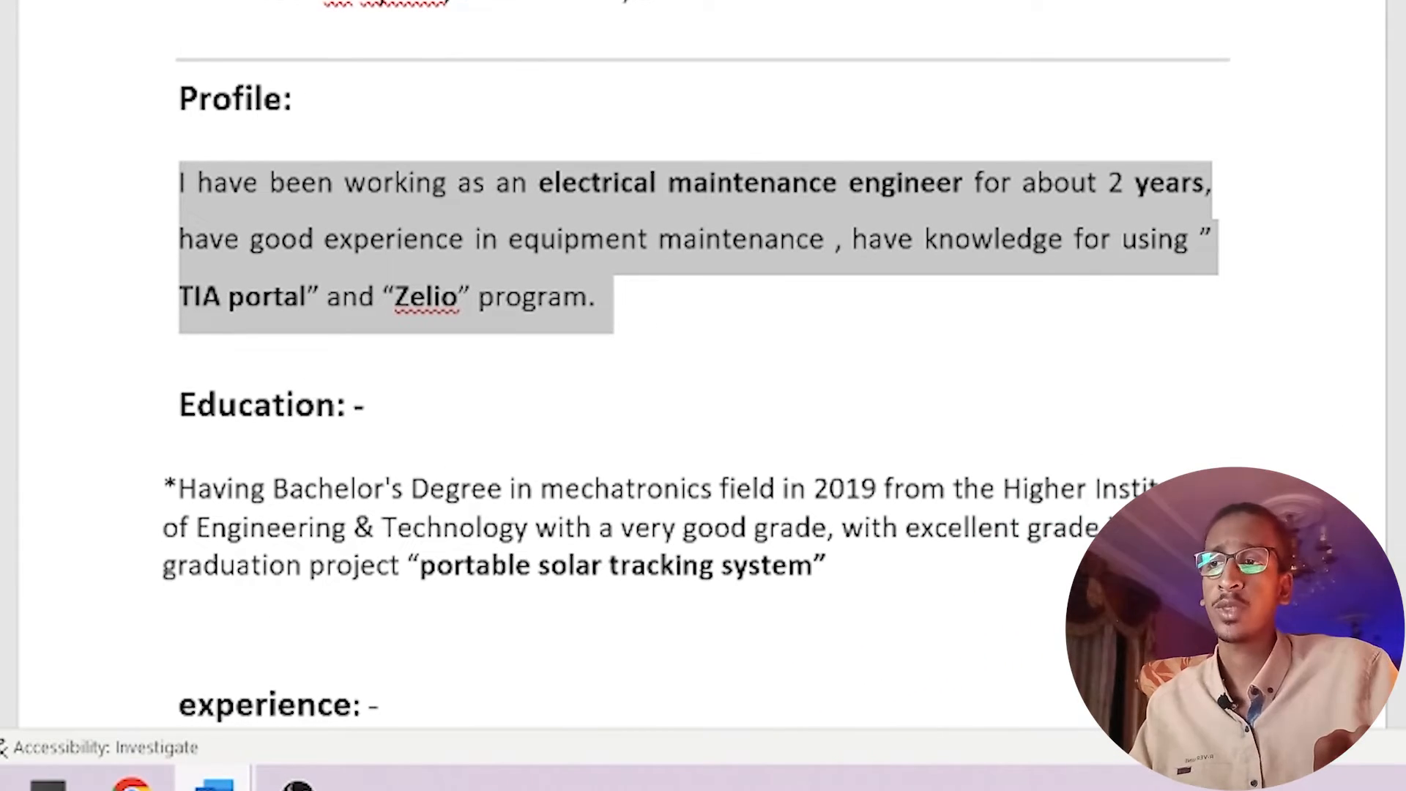
pyautogui.moveTo(215, 783)
pyautogui.click(351, 722)
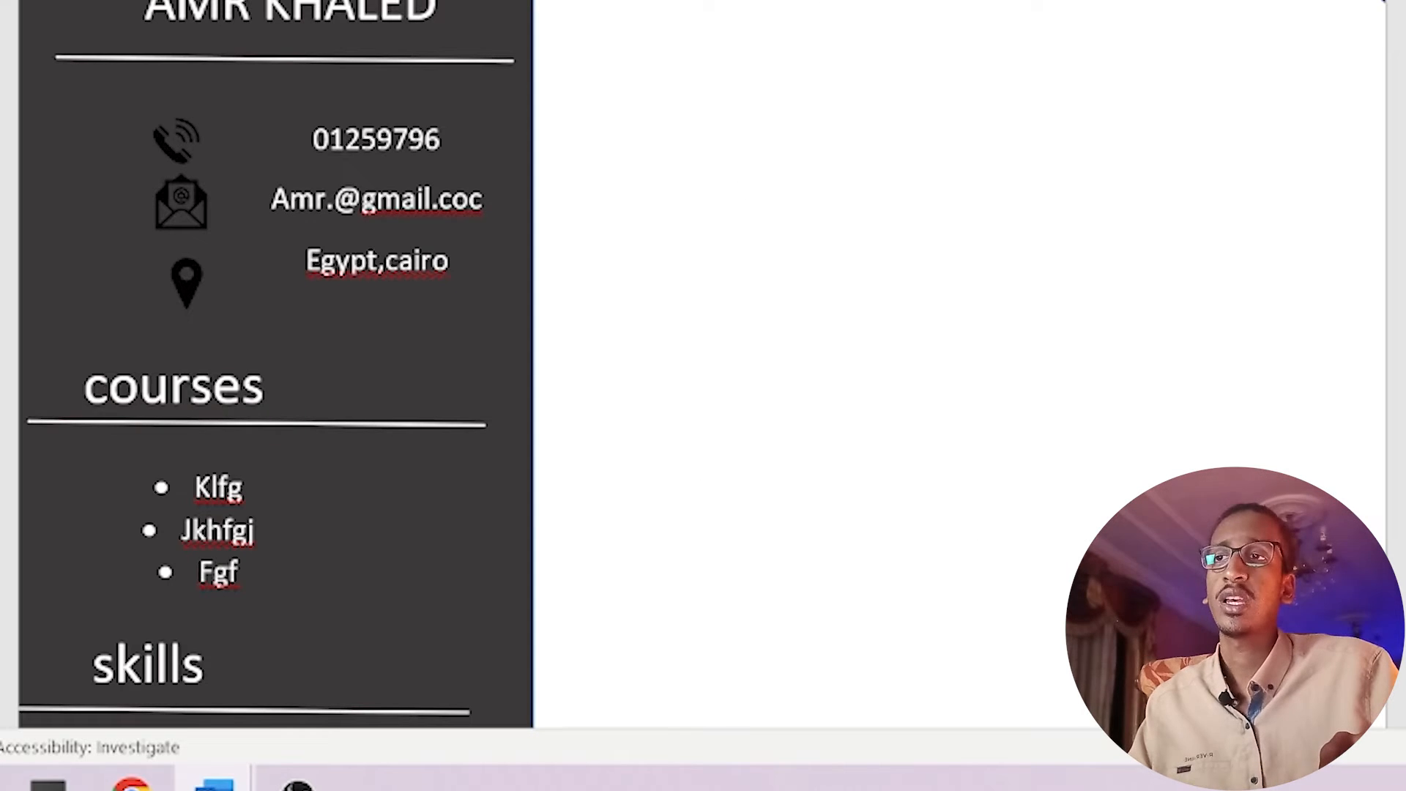
pyautogui.hotkey('ctrl', 'v')
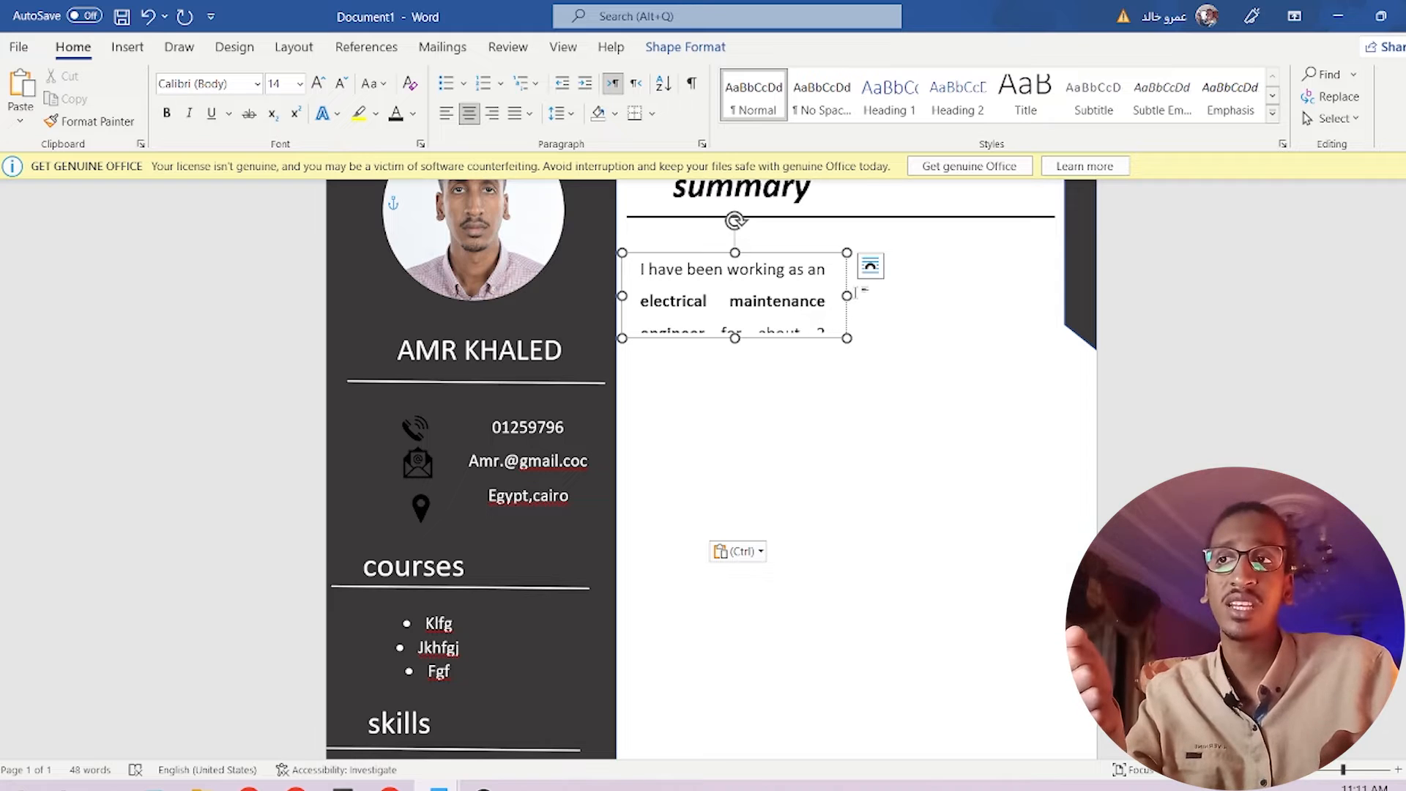
pyautogui.moveTo(848, 295); pyautogui.dragTo(1055, 286)
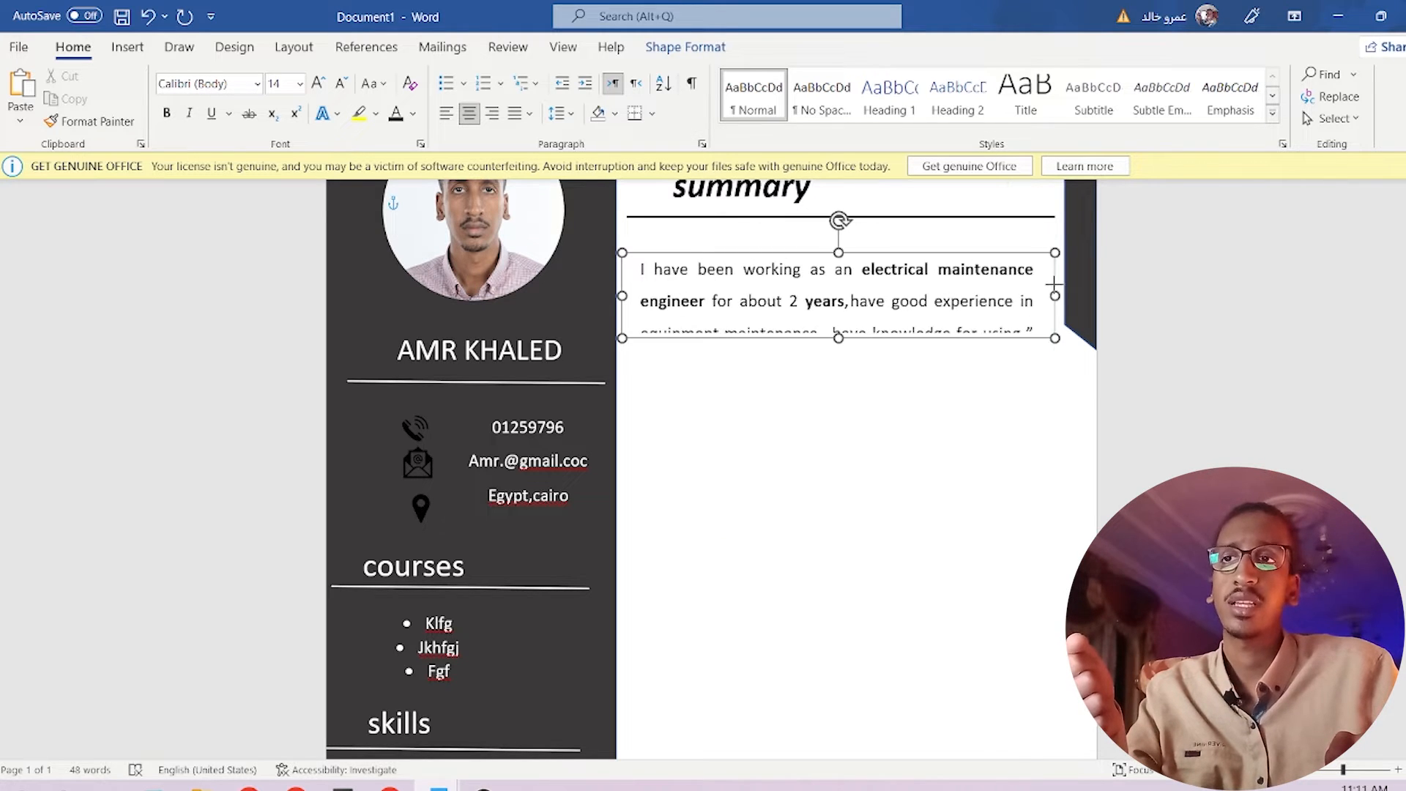
pyautogui.moveTo(839, 339); pyautogui.dragTo(854, 394)
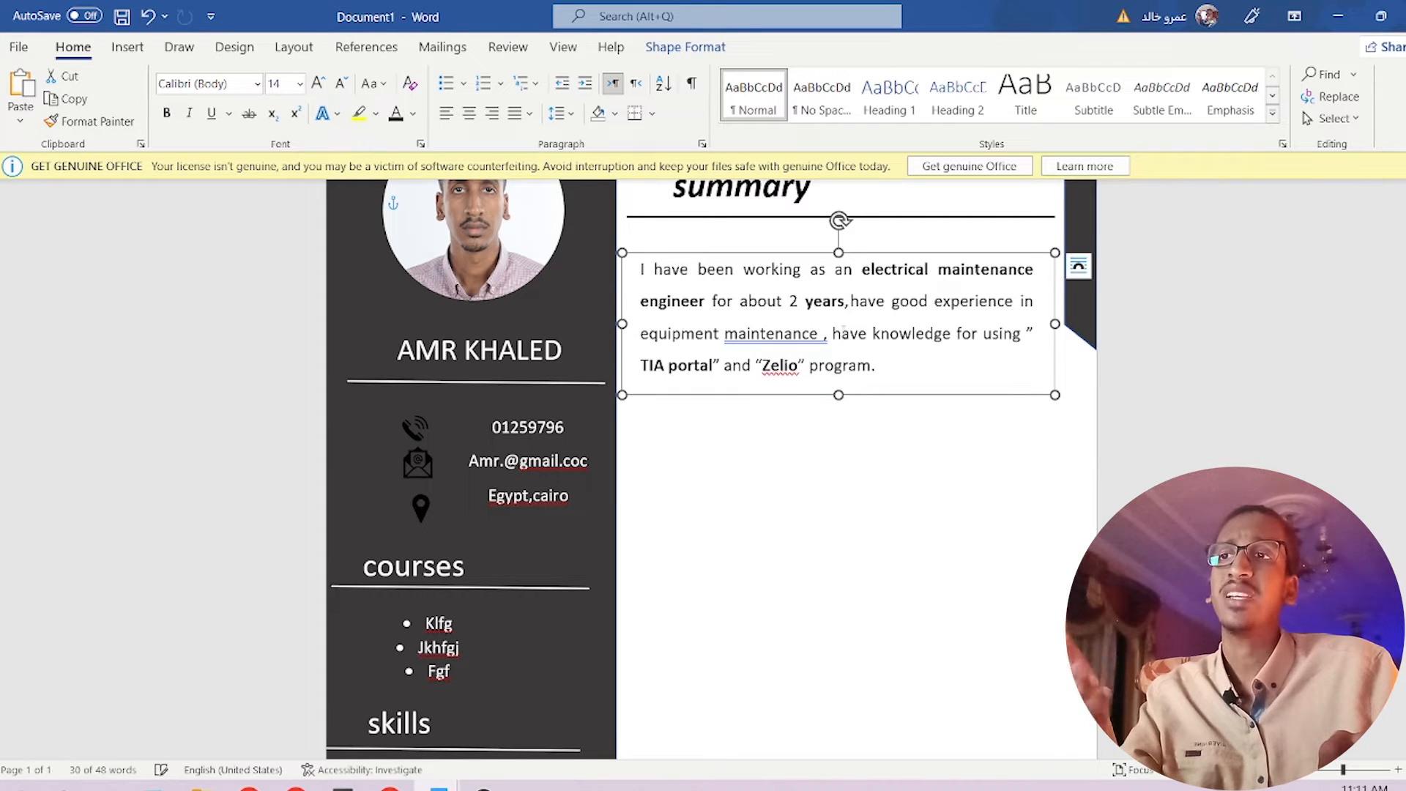
pyautogui.scroll(2, 848, 393)
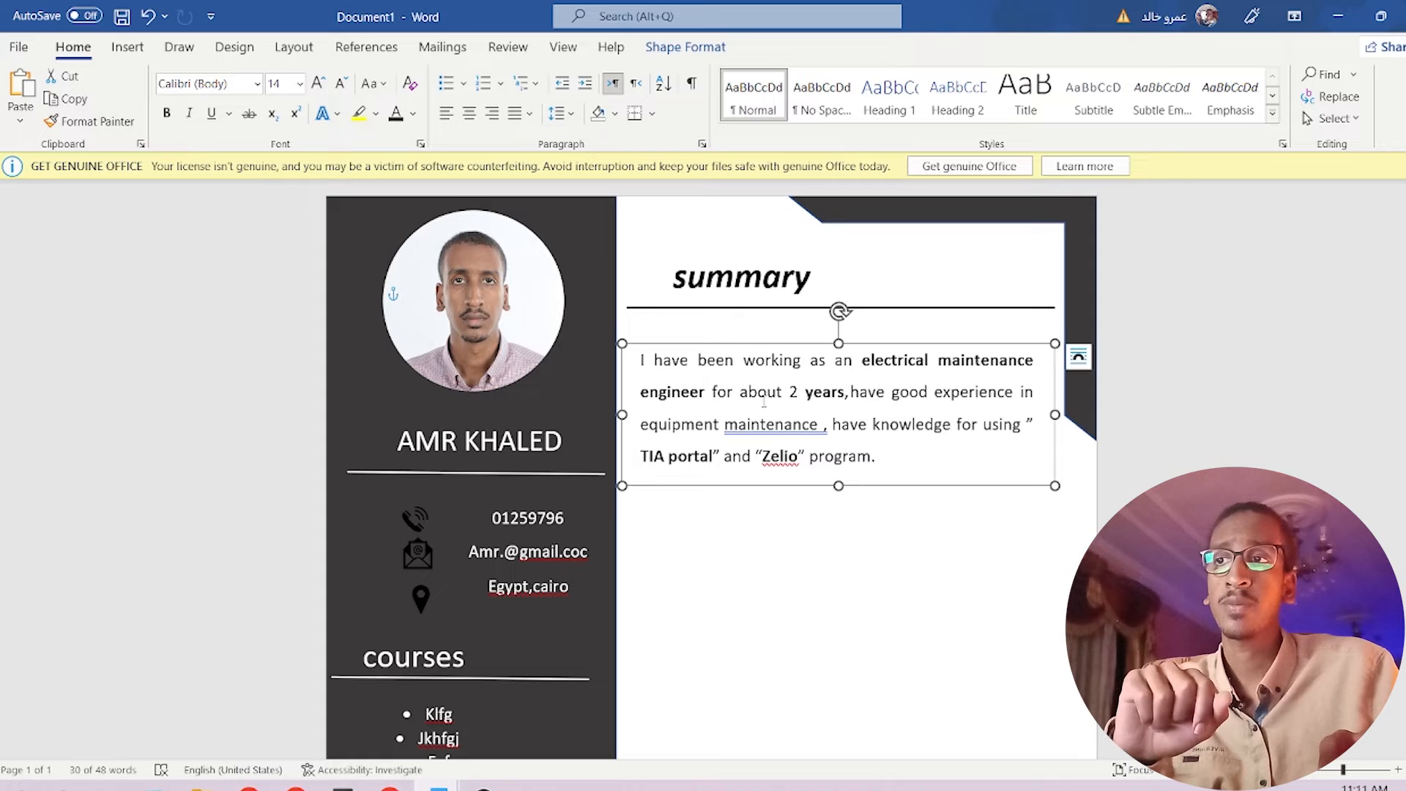
pyautogui.click(861, 542)
pyautogui.click(840, 316)
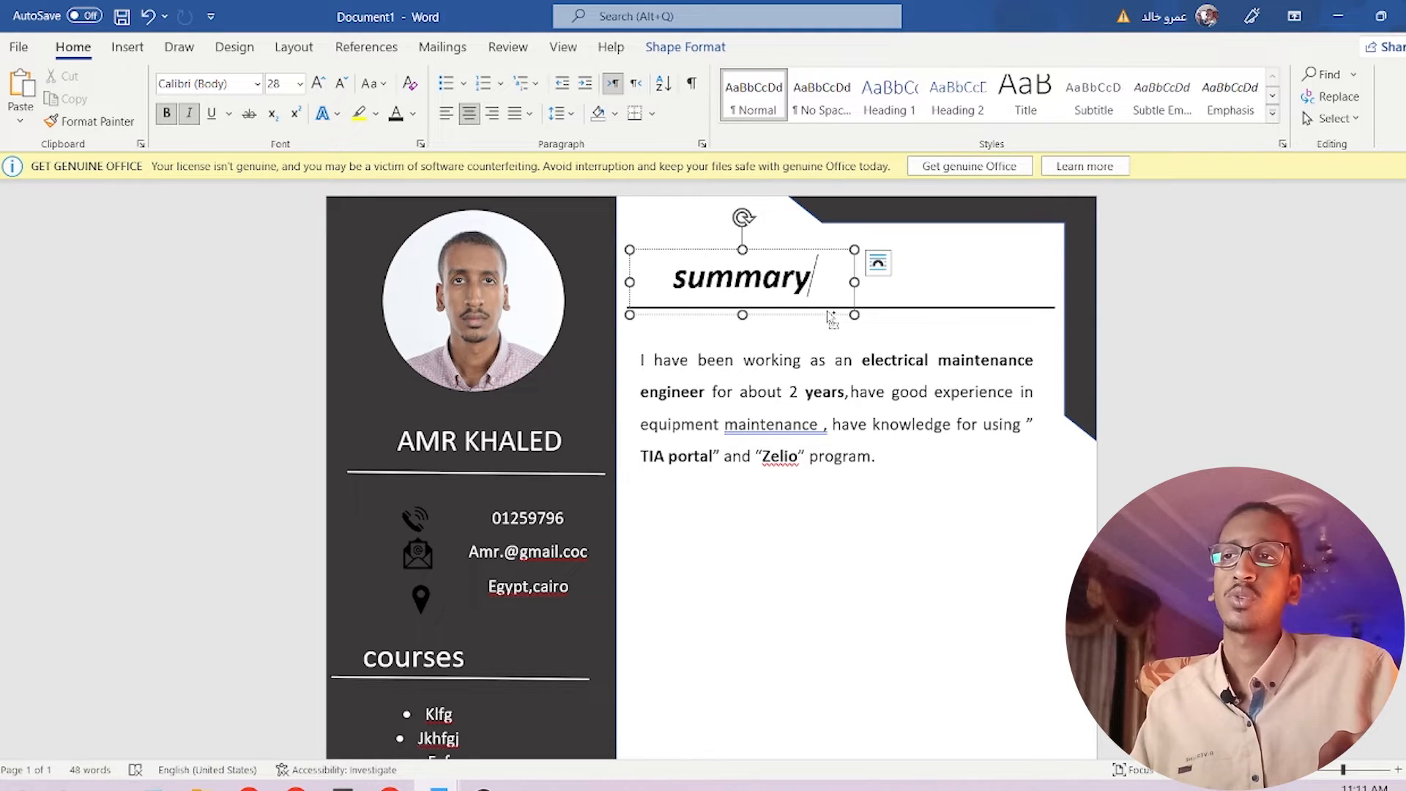
# Copy the summary heading and divider below the paragraph and rename the heading 'education'.
pyautogui.moveTo(829, 317); pyautogui.dragTo(794, 525)
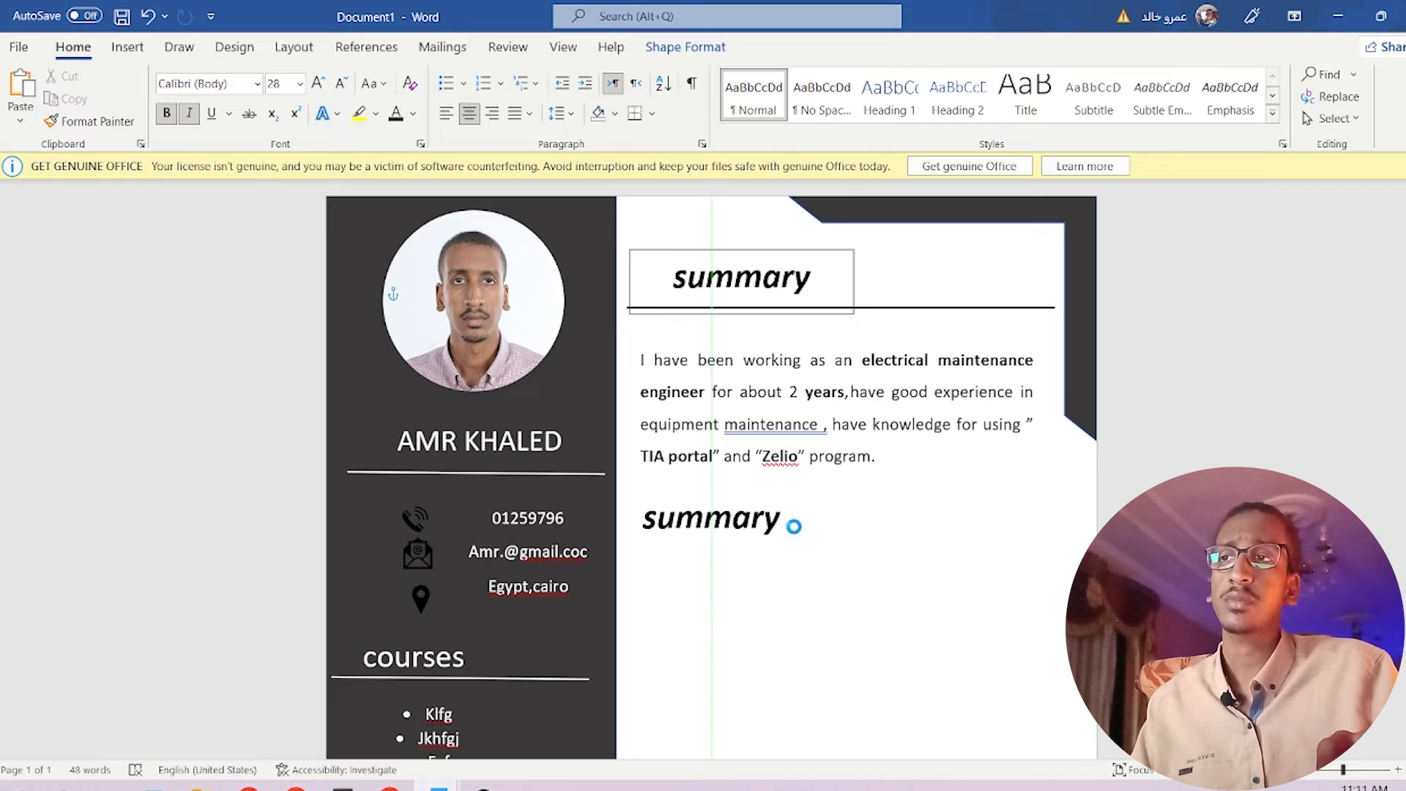
pyautogui.click(932, 308)
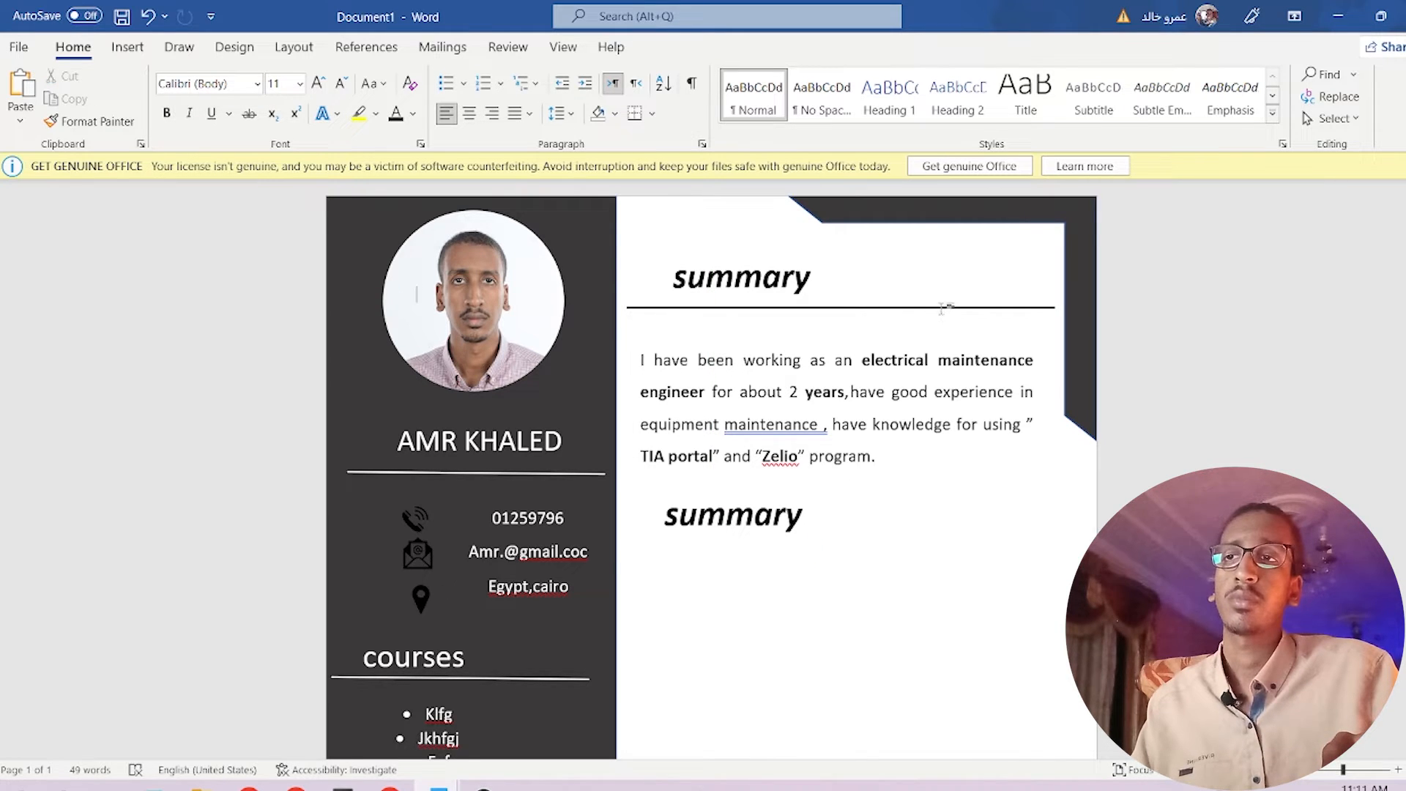
pyautogui.click(944, 308)
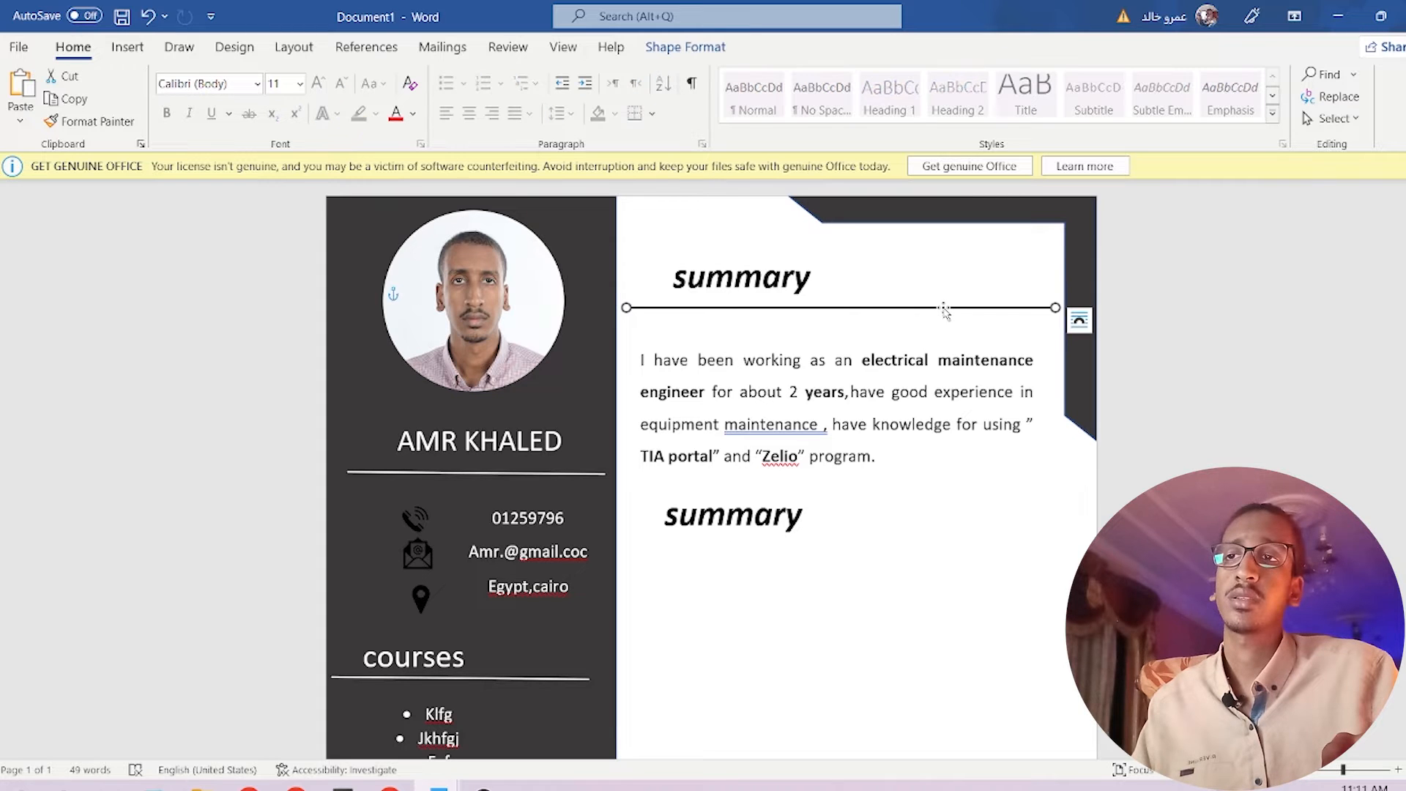
pyautogui.moveTo(945, 319); pyautogui.dragTo(946, 516)
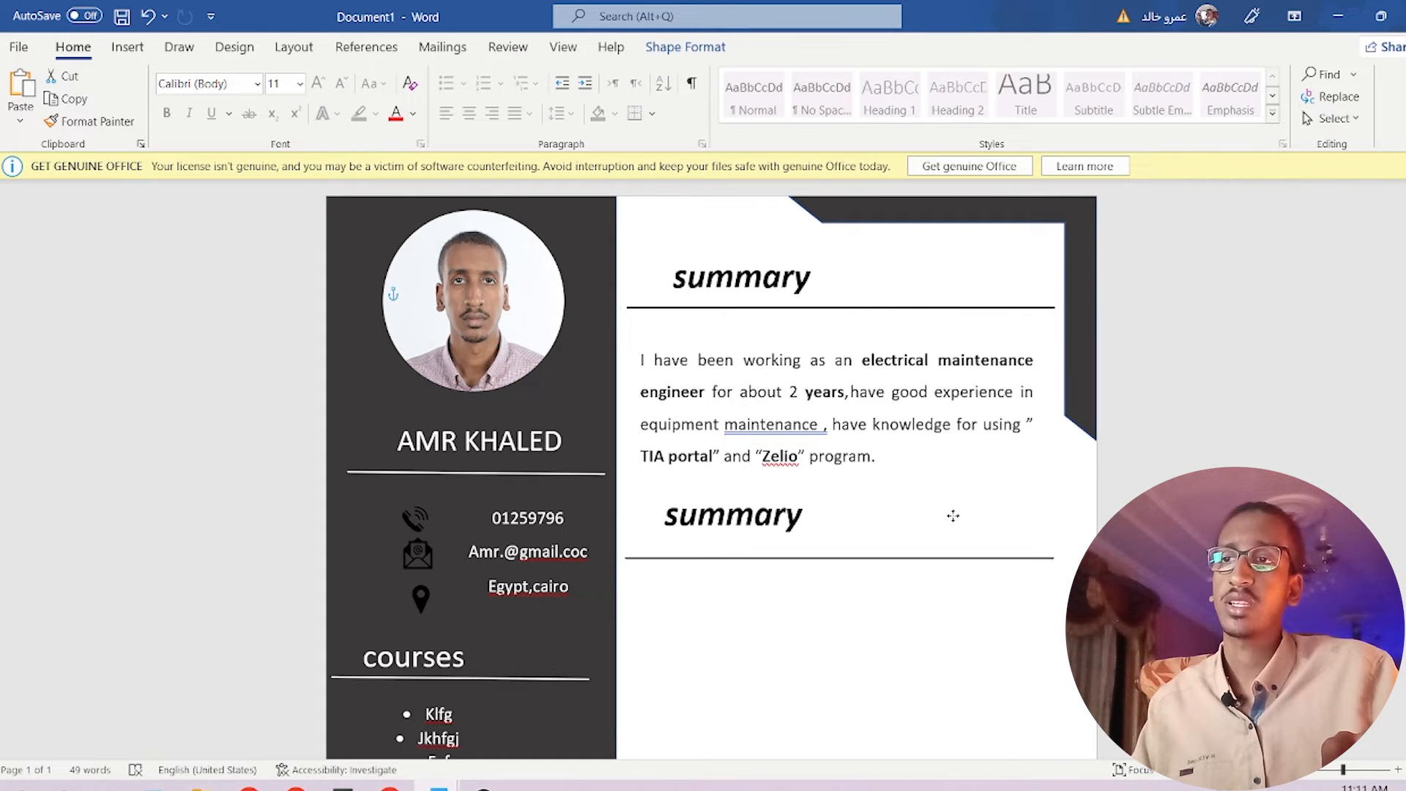
pyautogui.click(806, 517)
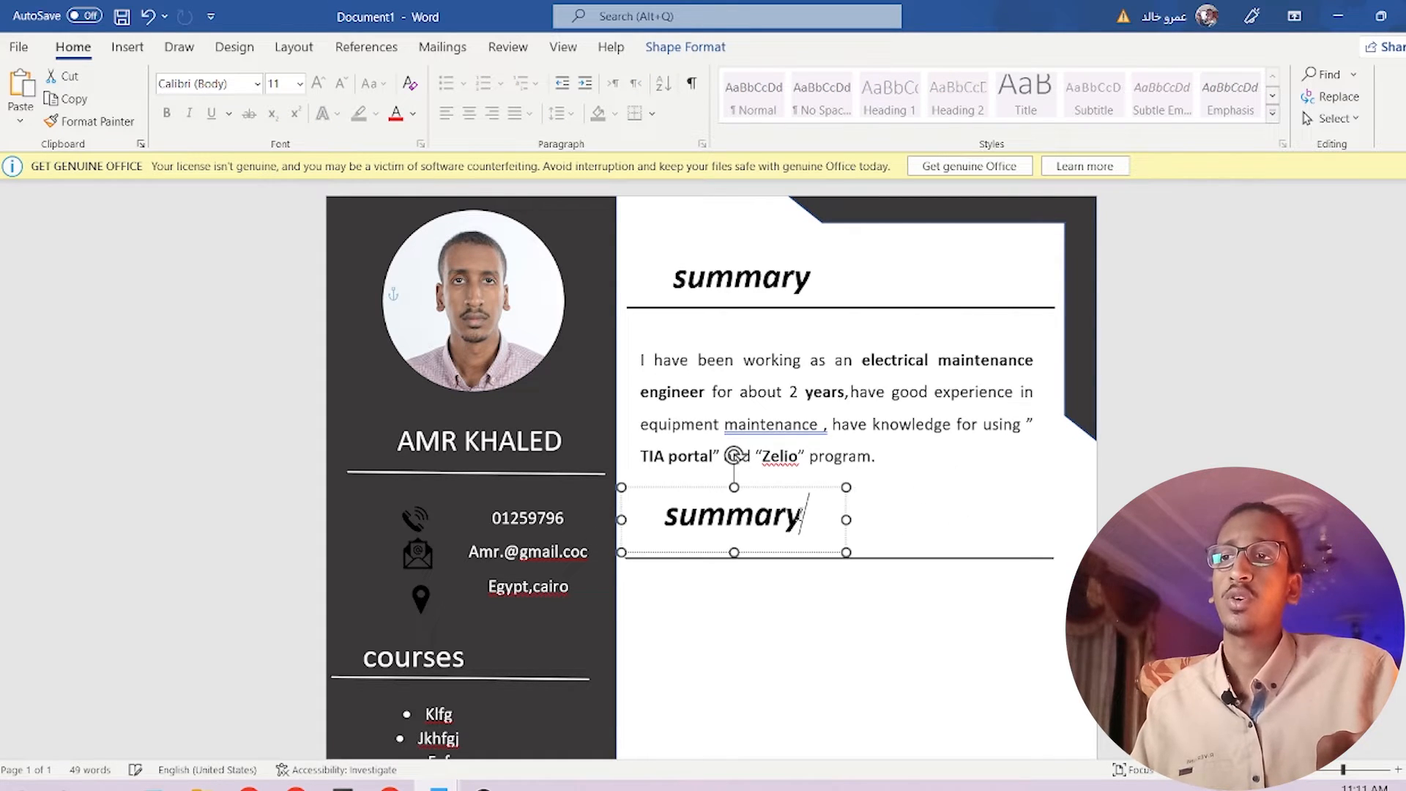
pyautogui.doubleClick(815, 515)
pyautogui.write('edu')
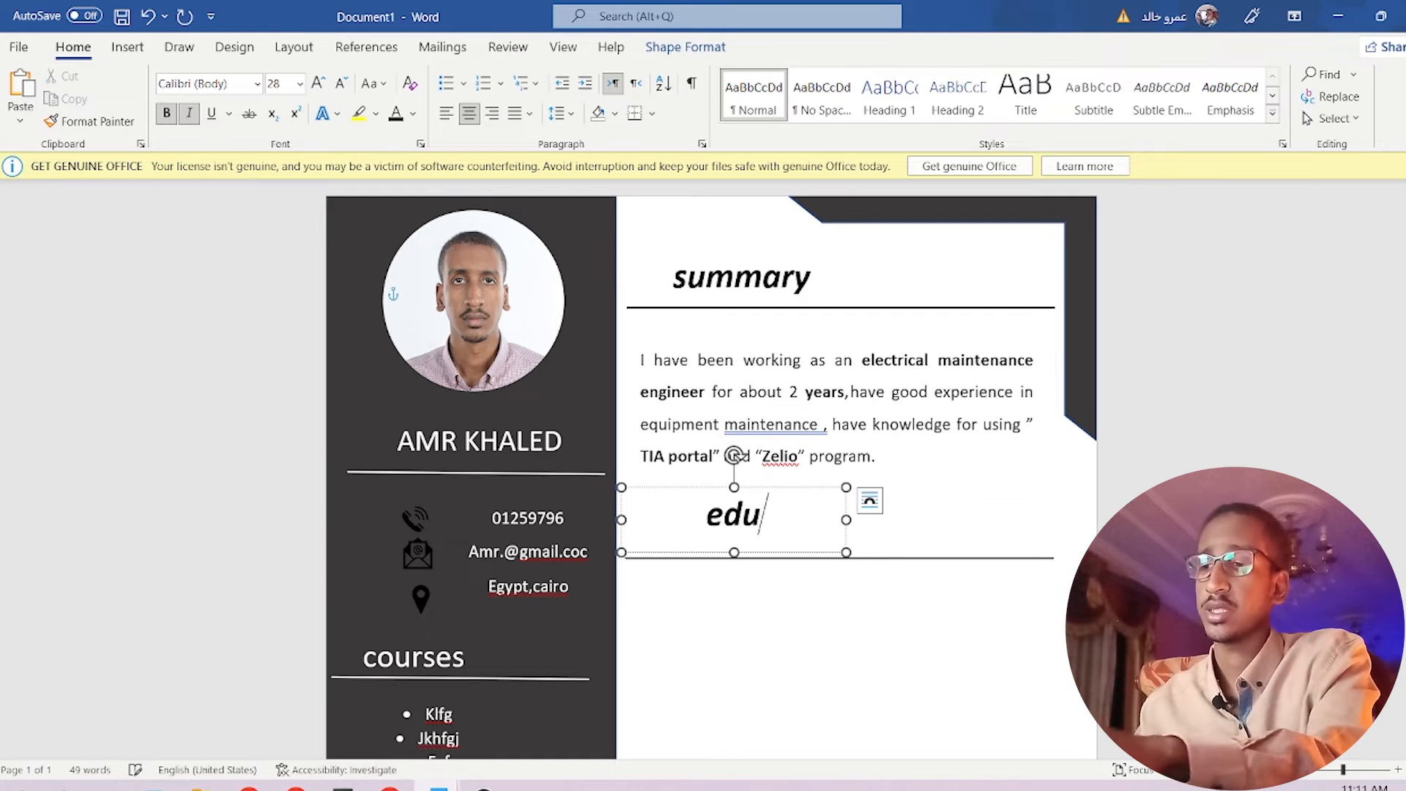
pyautogui.write('cation')
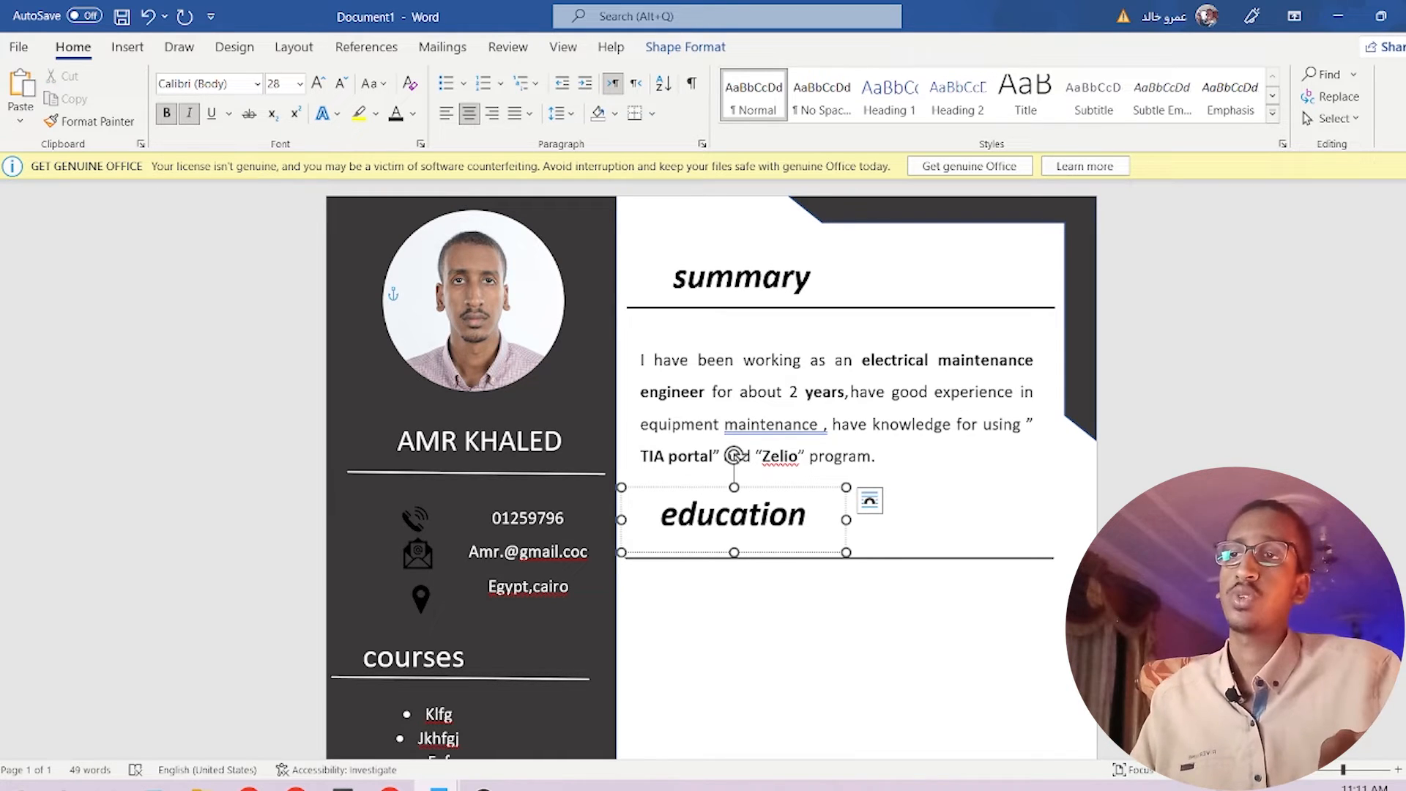
# Copy the paragraph box under education and fill it with the old CV's Education paragraph.
pyautogui.click(959, 448)
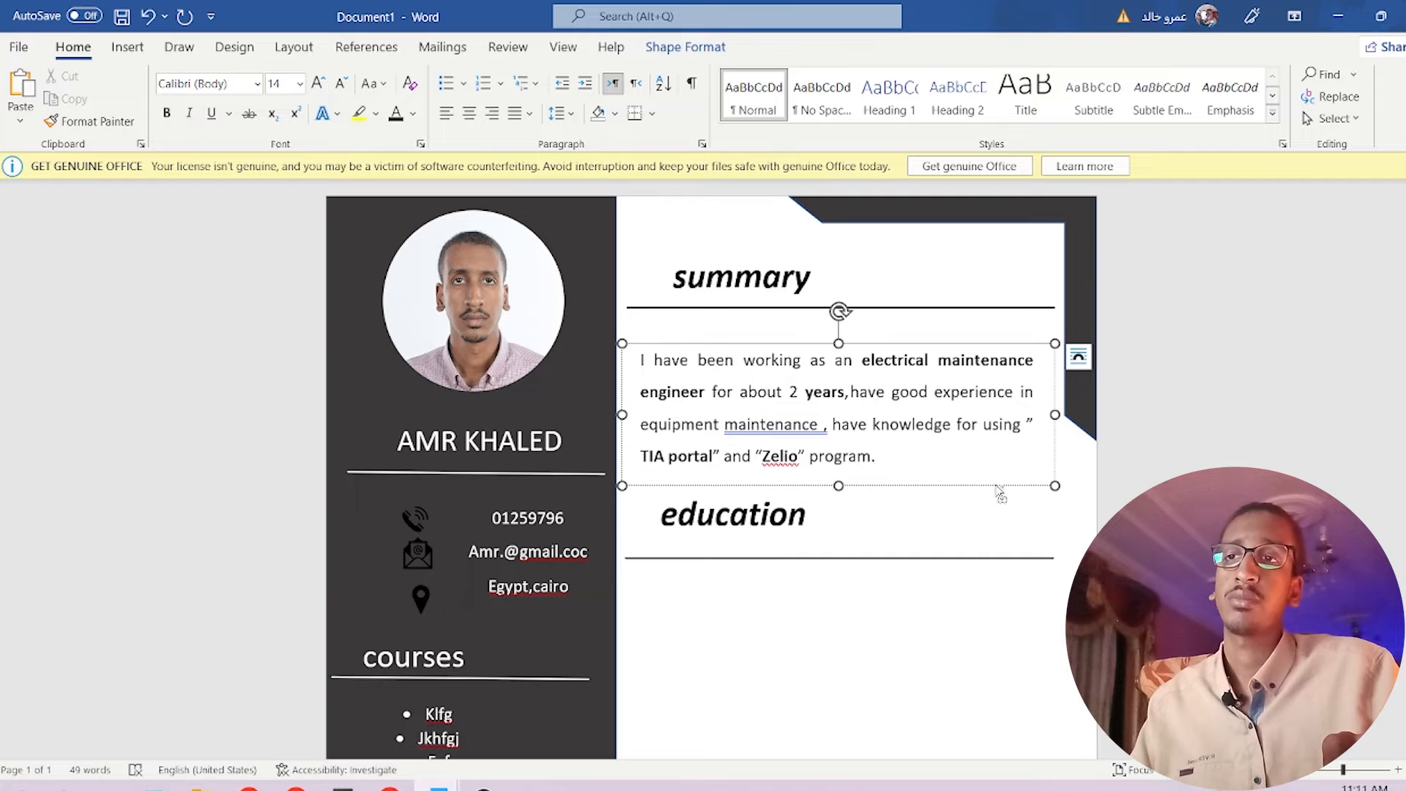
pyautogui.keyDown('ctrl'); pyautogui.moveTo(1003, 488); pyautogui.dragTo(1000, 717); pyautogui.keyUp('ctrl')
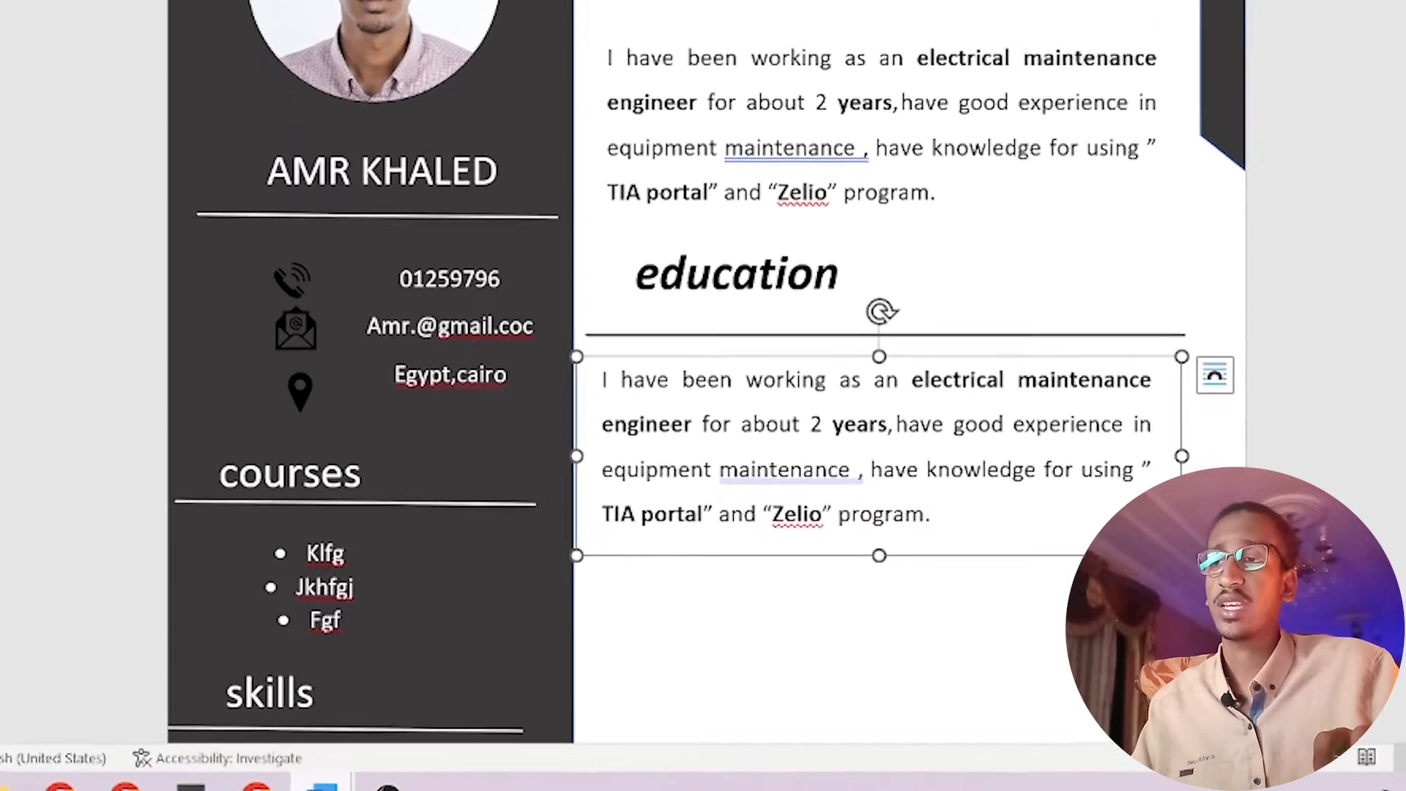
pyautogui.moveTo(439, 788)
pyautogui.click(381, 743)
pyautogui.click(113, 700)
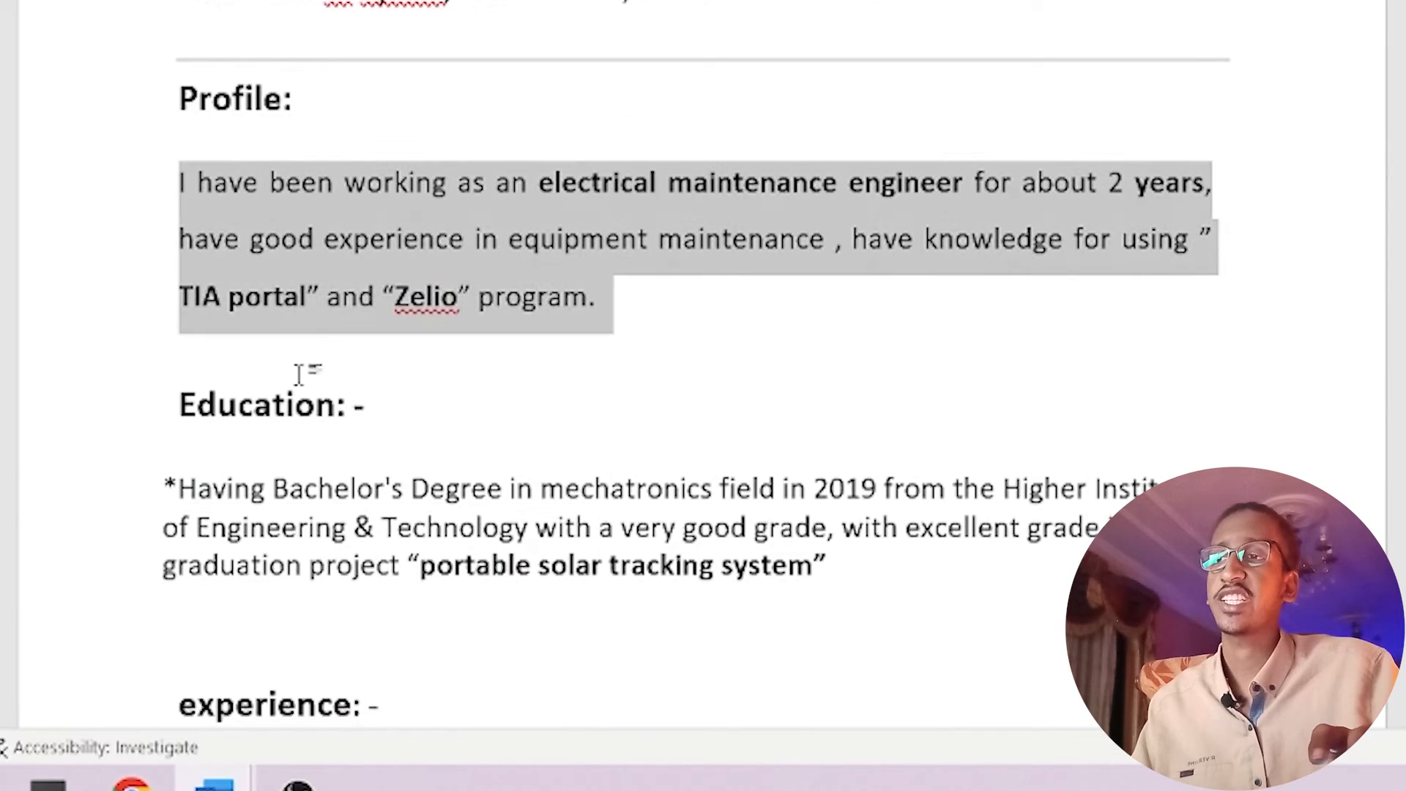
pyautogui.moveTo(182, 489); pyautogui.dragTo(856, 599)
pyautogui.hotkey('ctrl', 'c')
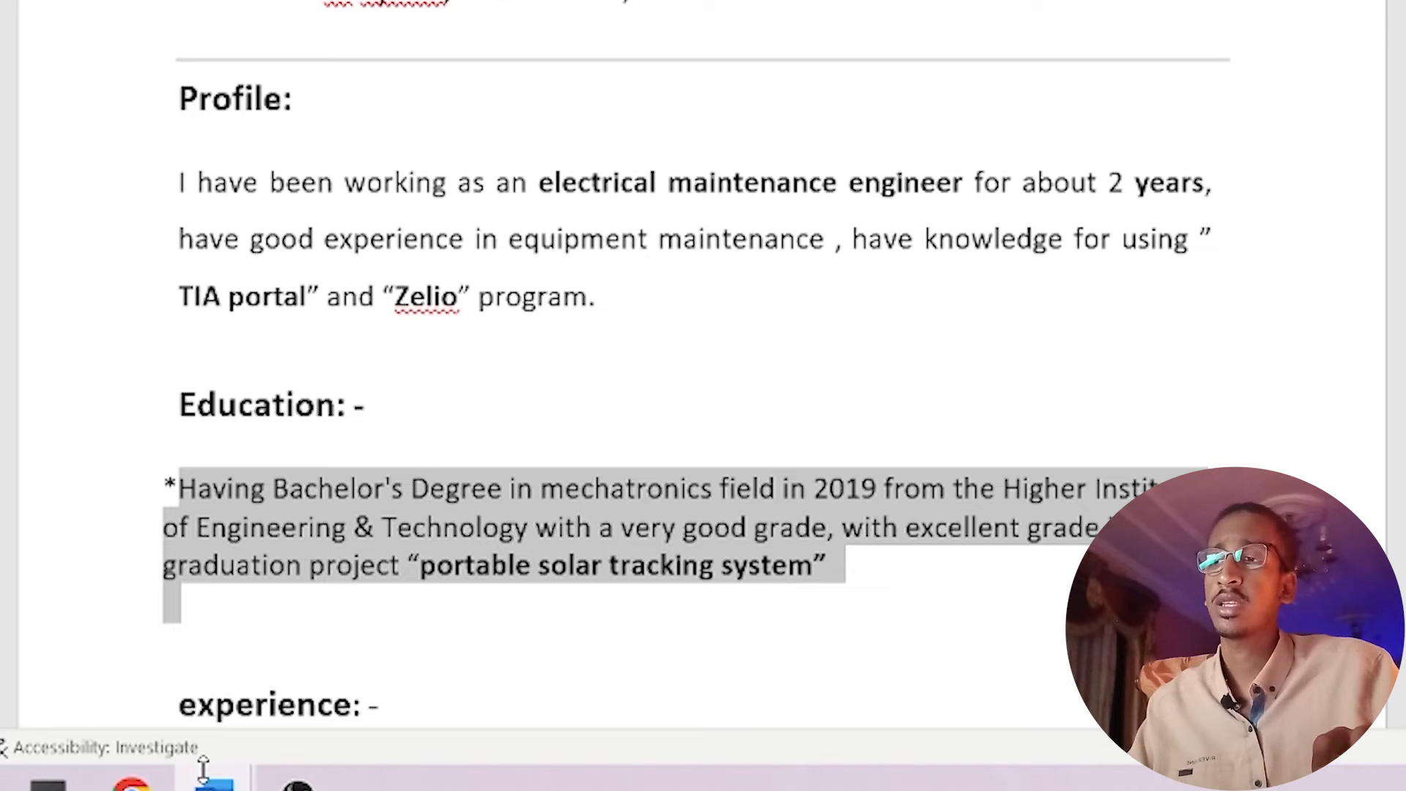
pyautogui.moveTo(213, 786)
pyautogui.click(251, 718)
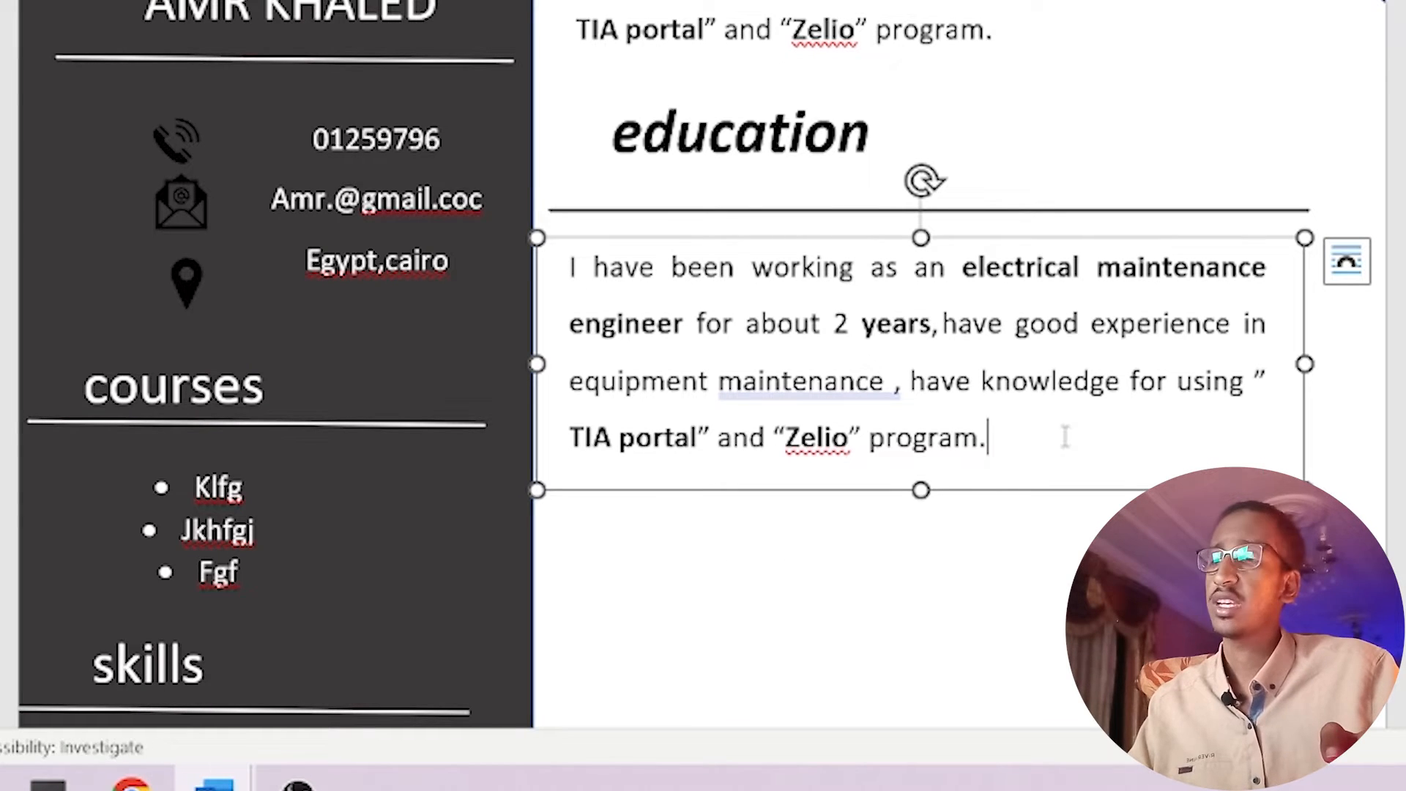
pyautogui.hotkey('ctrl', 'a')
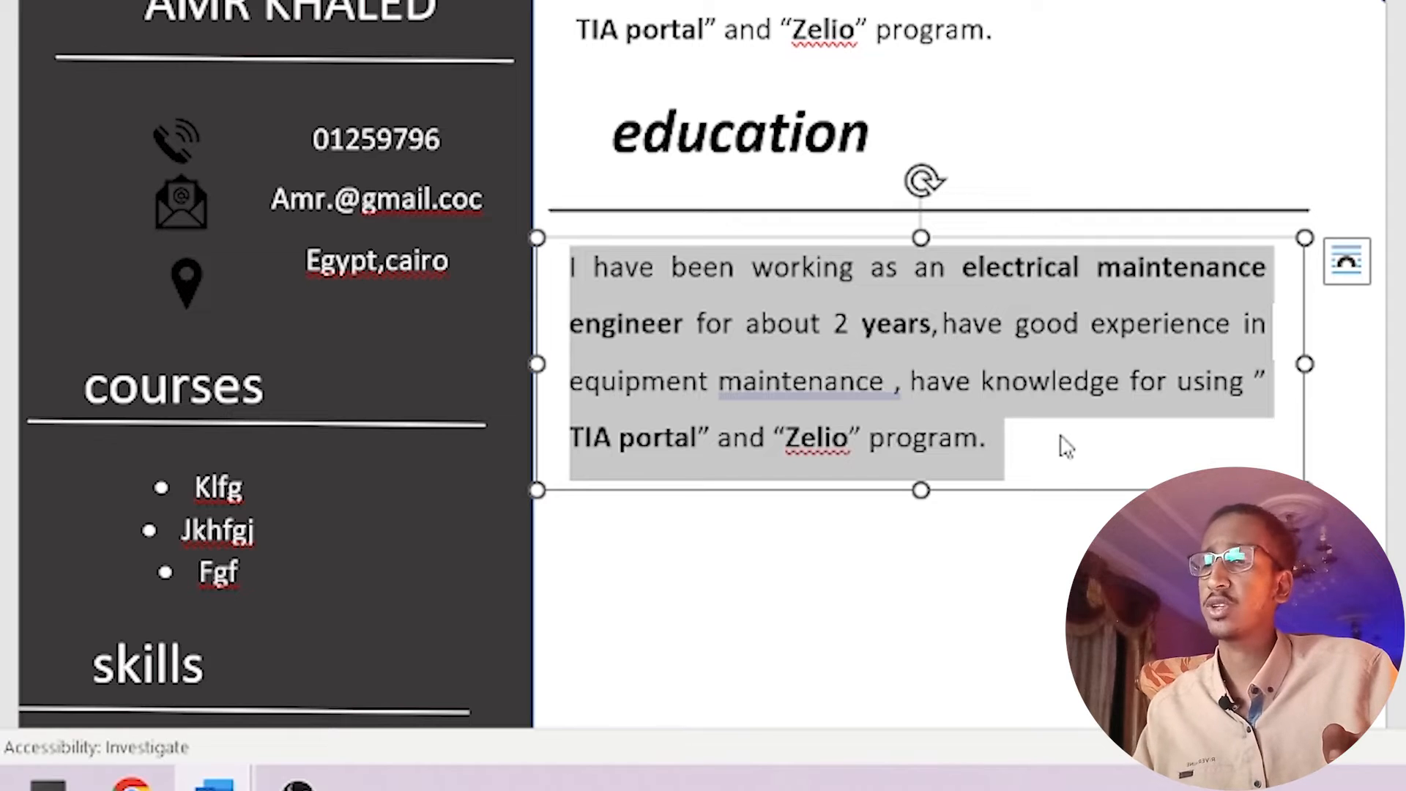
pyautogui.hotkey('ctrl', 'v')
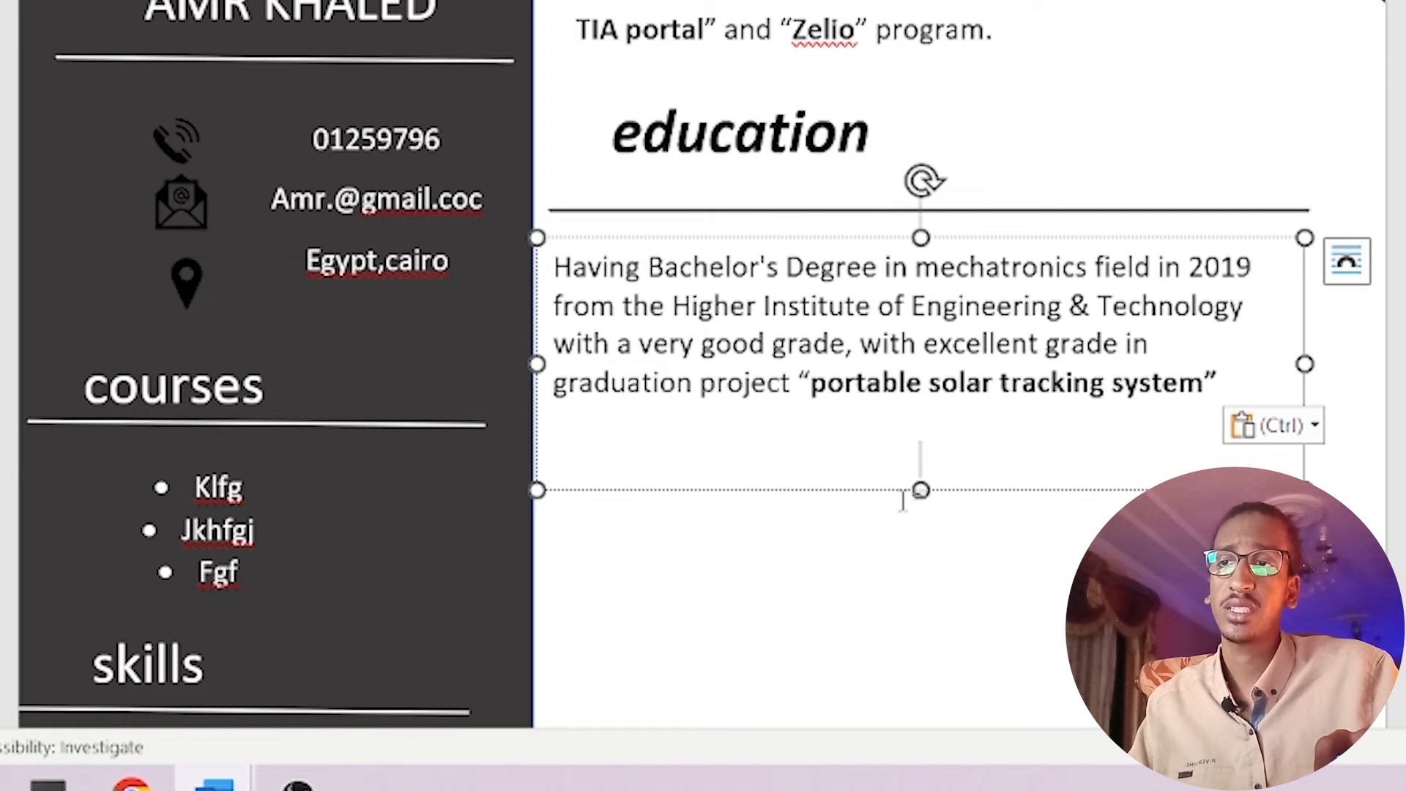
# Shorten the education box, nudge it right, and copy the education heading below it.
pyautogui.moveTo(921, 490); pyautogui.dragTo(926, 447)
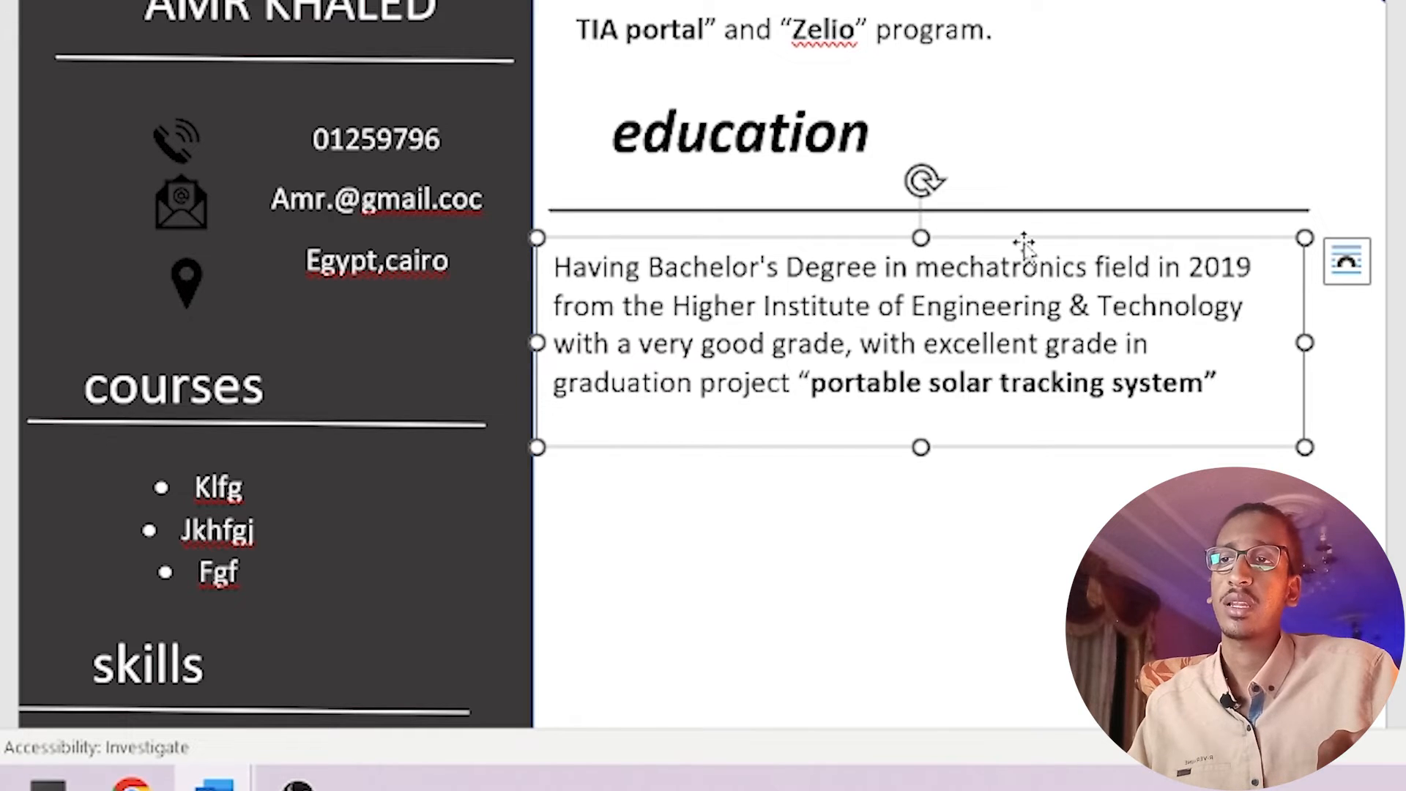
pyautogui.moveTo(1027, 235); pyautogui.dragTo(1048, 233)
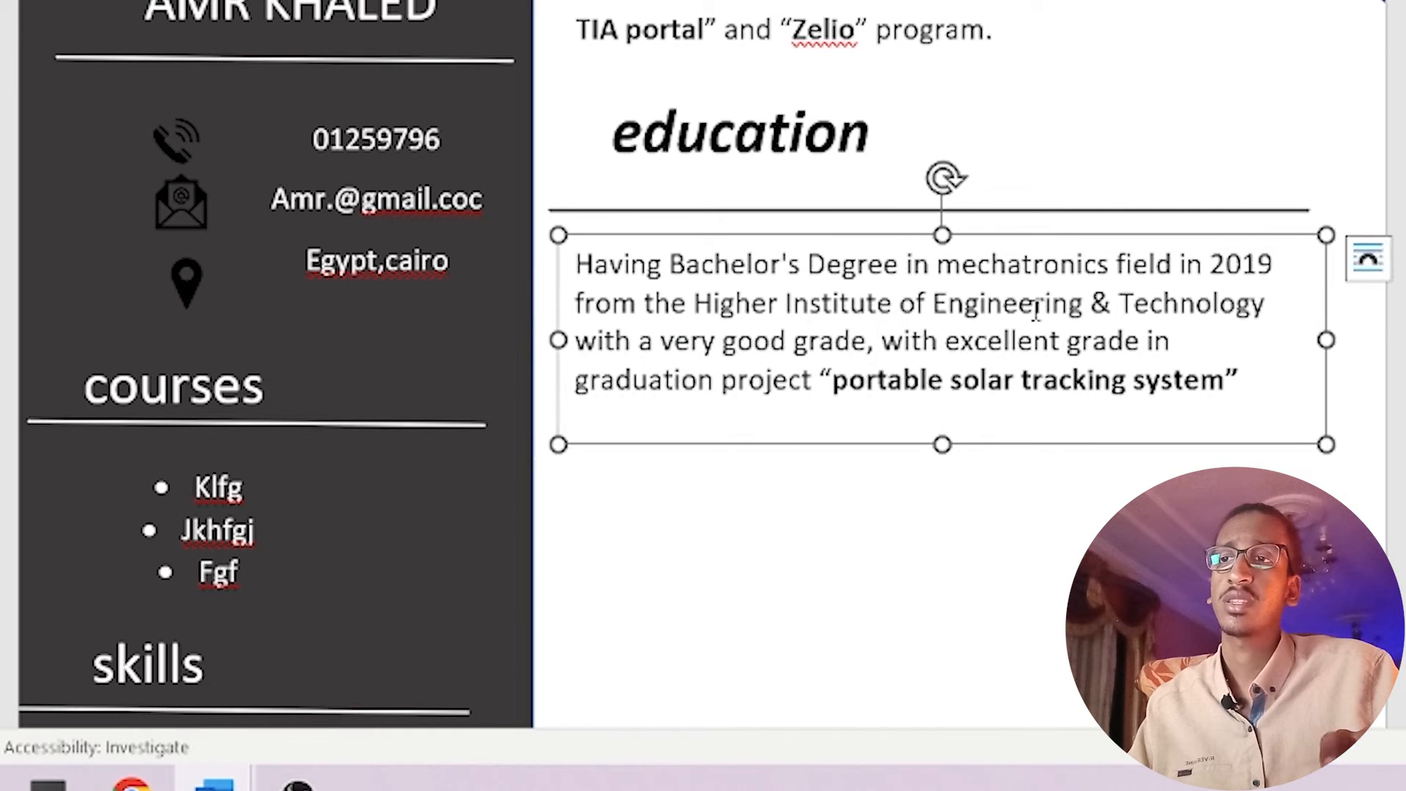
pyautogui.scroll(-1, 1092, 508)
pyautogui.click(1007, 67)
pyautogui.scroll(1, 1006, 67)
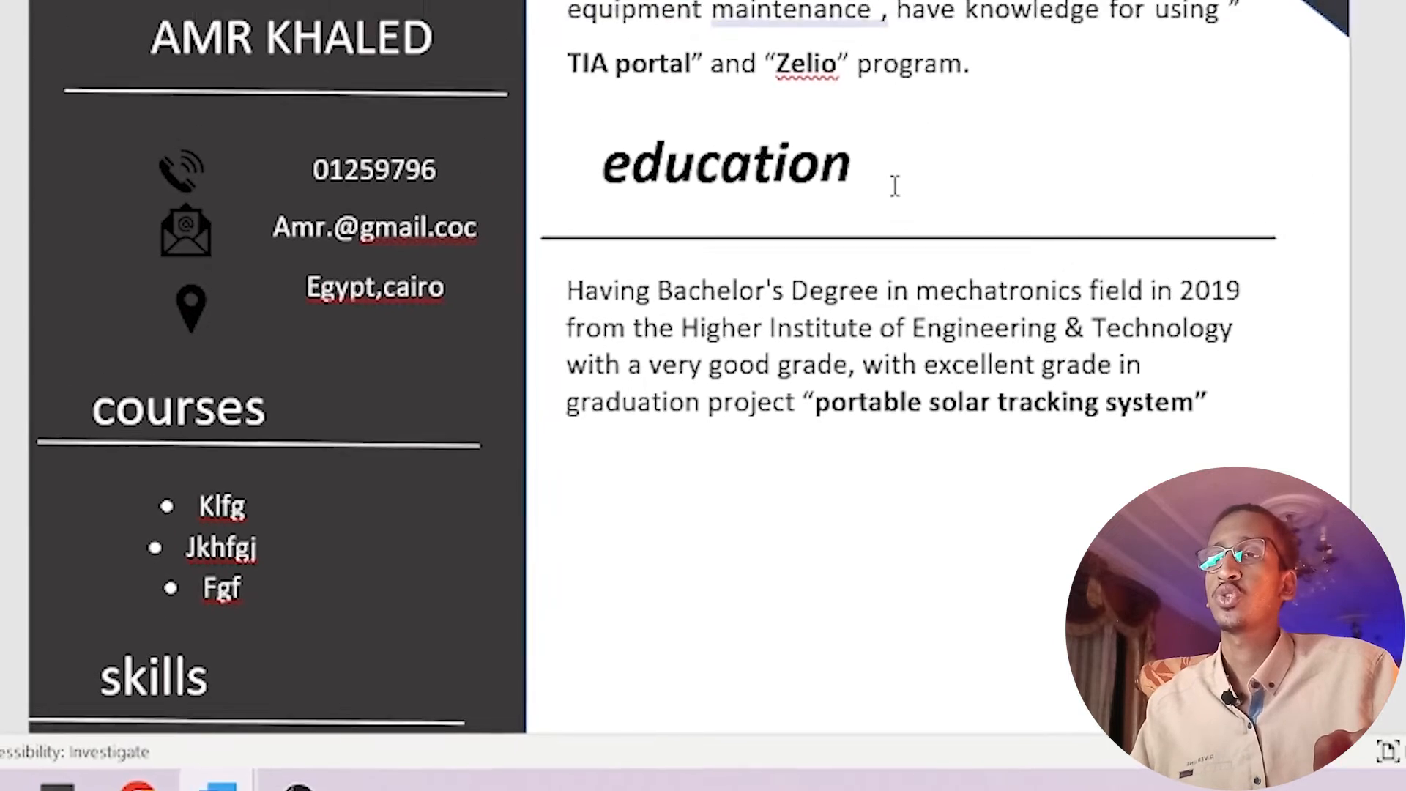
pyautogui.click(895, 186)
pyautogui.moveTo(886, 228); pyautogui.dragTo(865, 556)
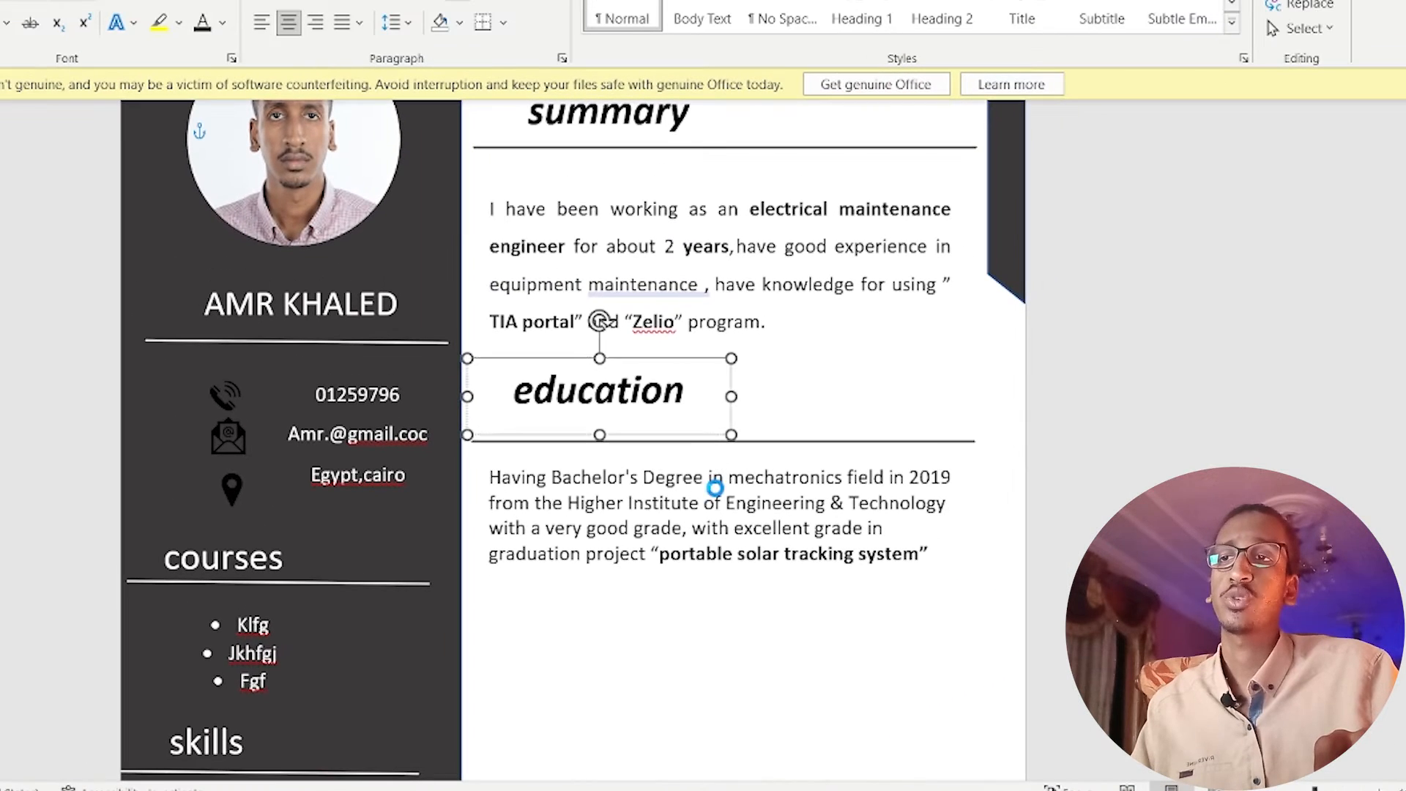
# Retype the copied heading as 'experience', fixing the misspelling with a spelling suggestion.
pyautogui.moveTo(694, 659)
pyautogui.mouseDown()
pyautogui.moveTo(681, 653)
pyautogui.moveTo(717, 650)
pyautogui.mouseUp()
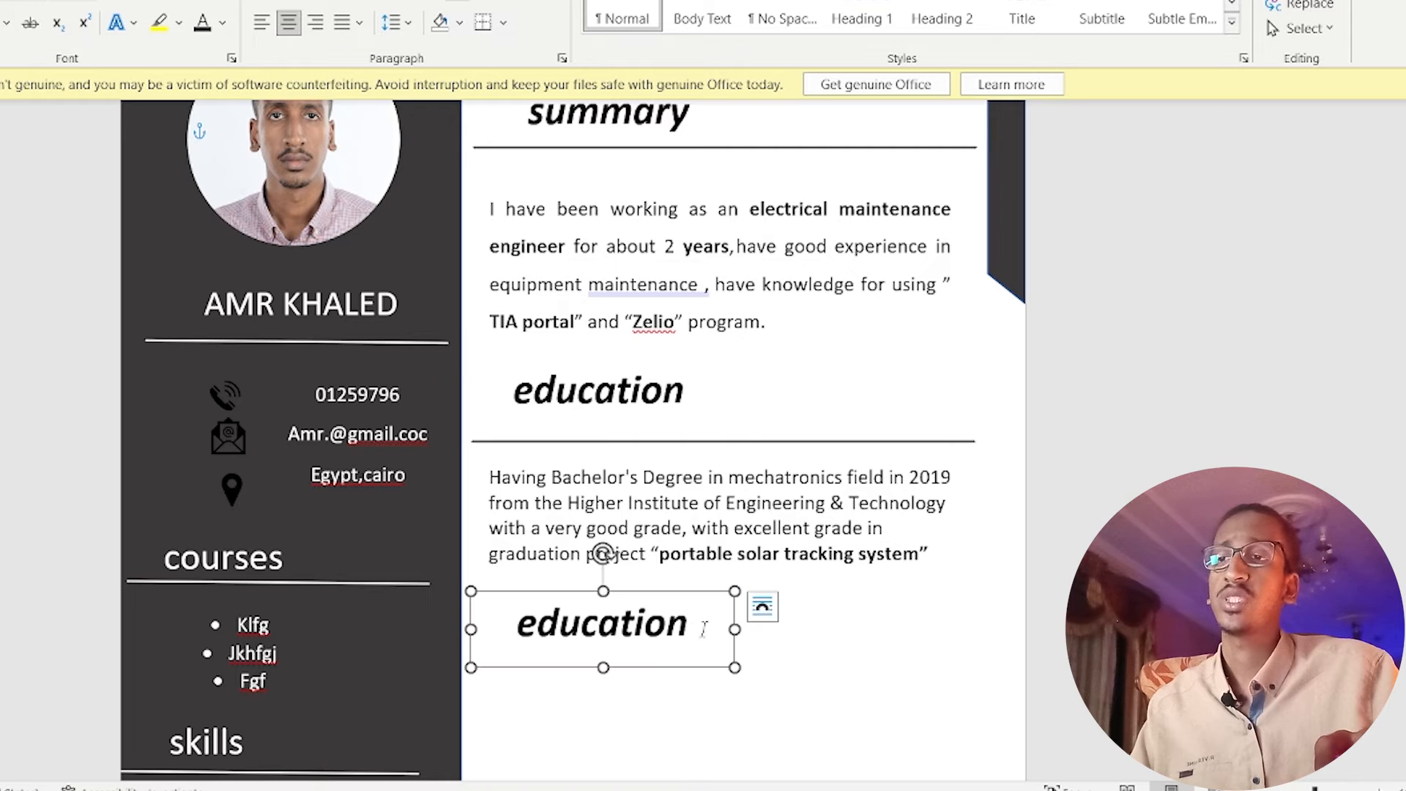
pyautogui.doubleClick(703, 628)
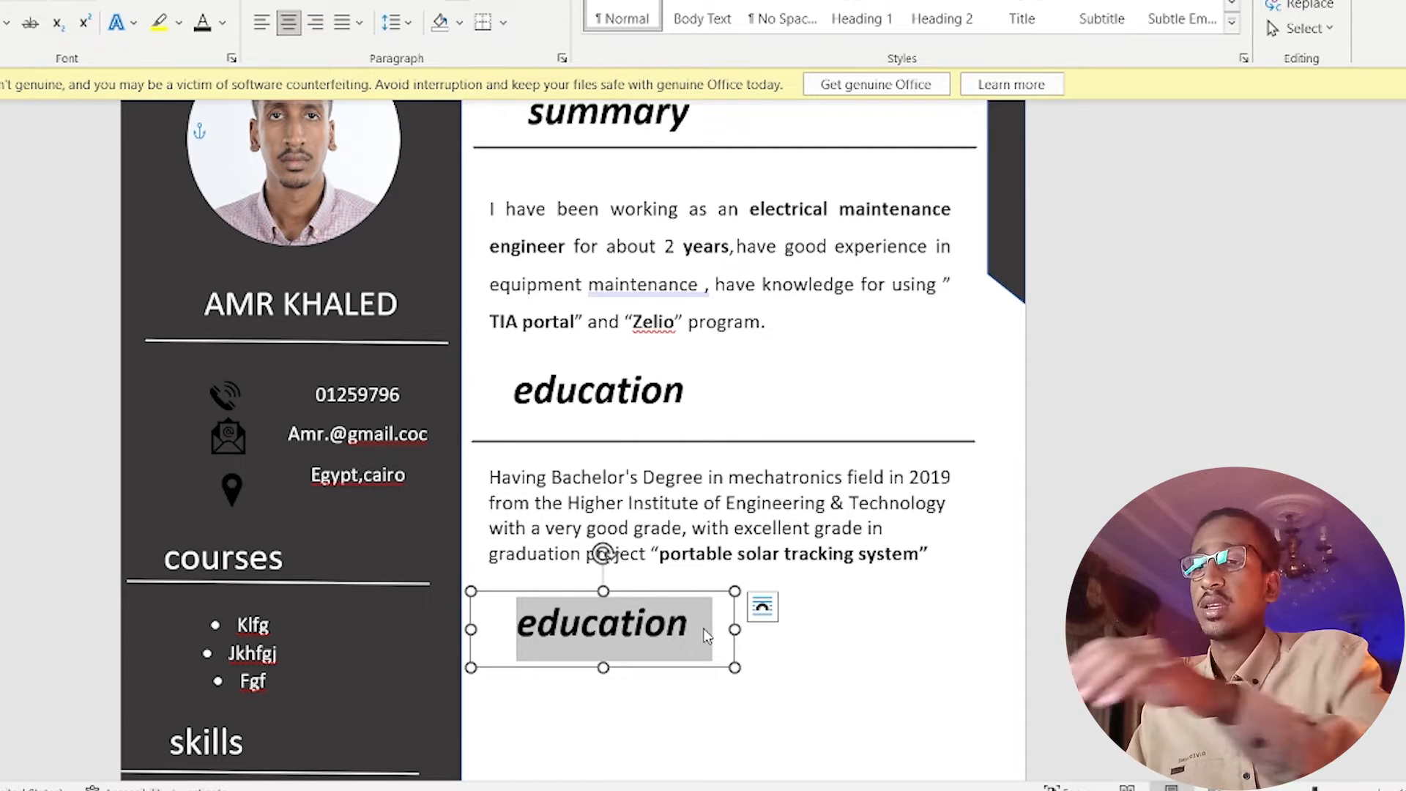
pyautogui.write('expa')
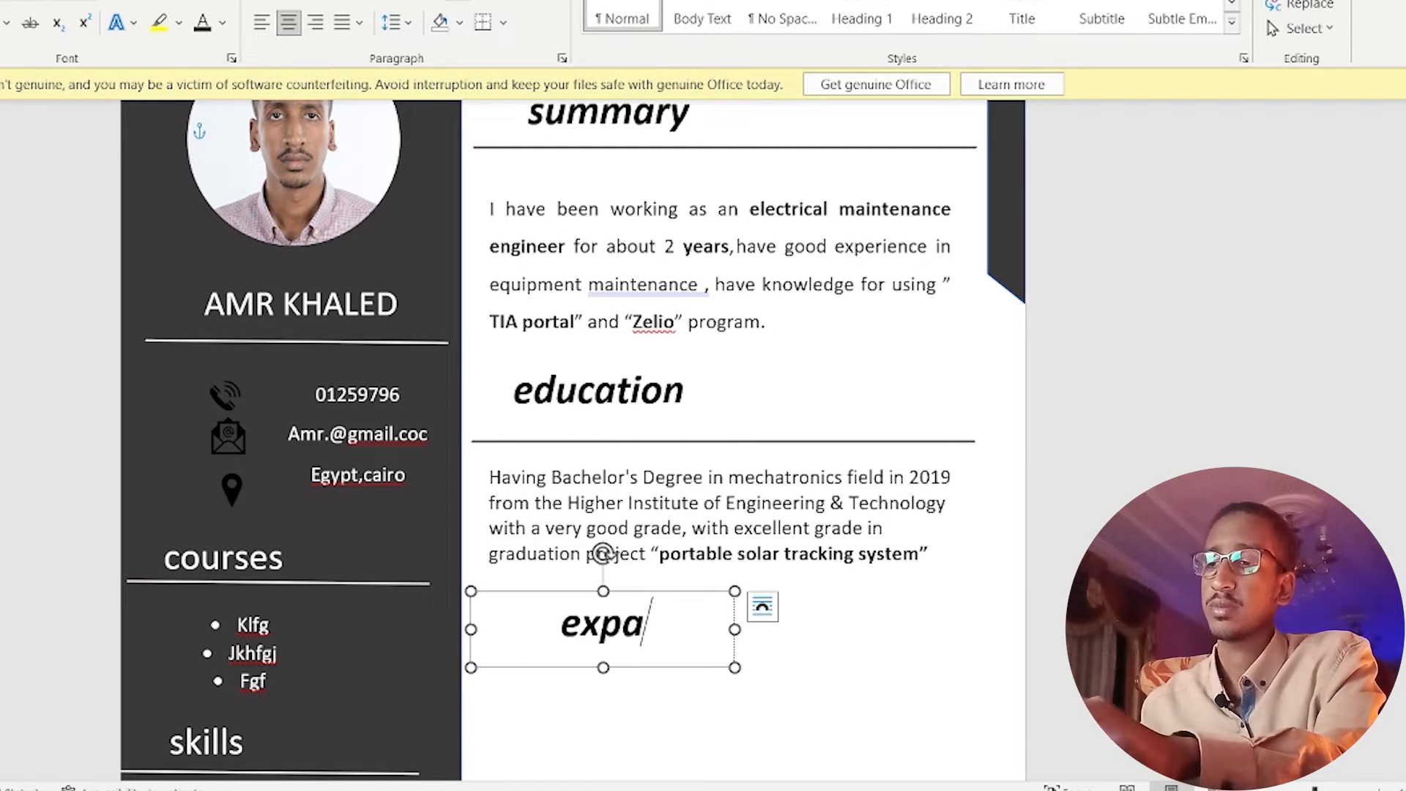
pyautogui.press('BackSpace')
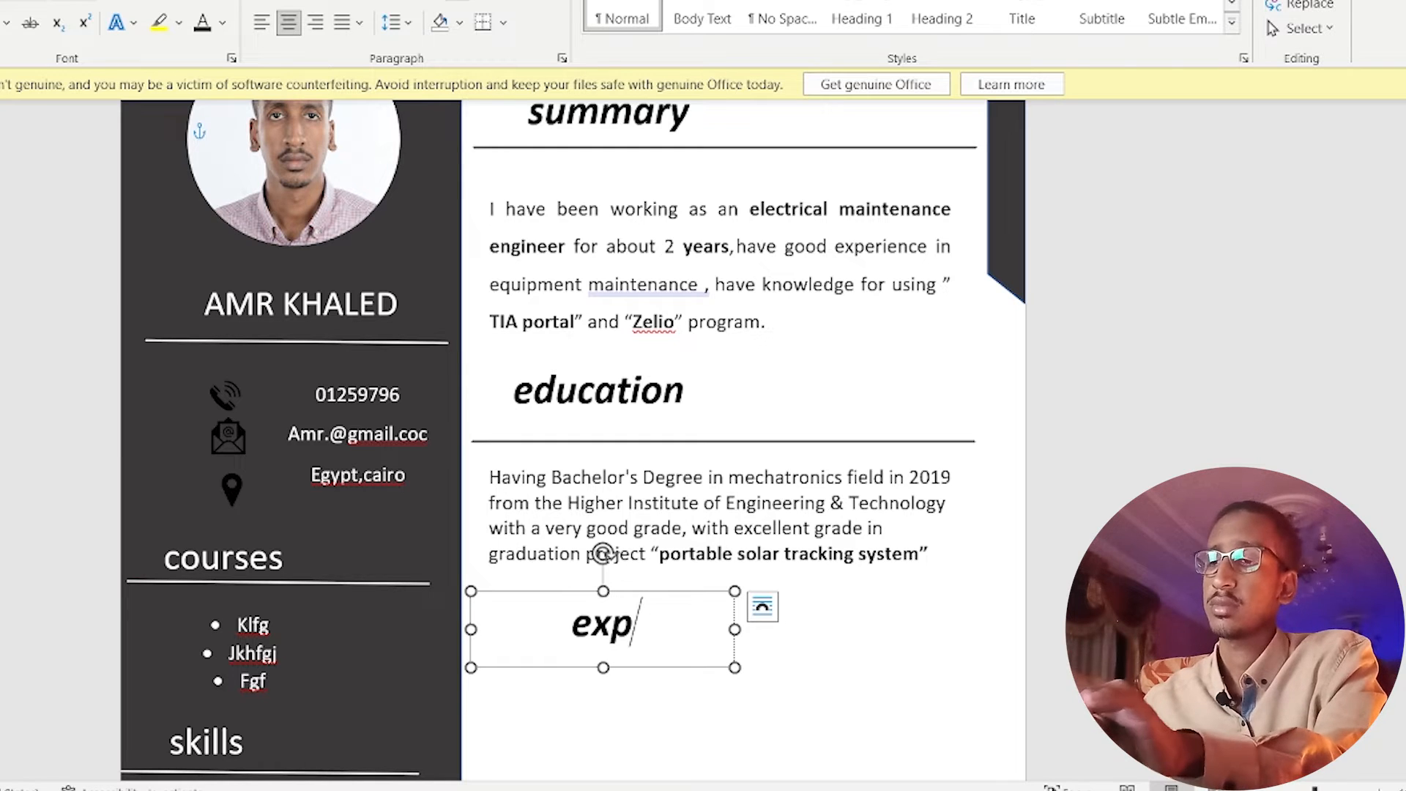
pyautogui.write('eriacne')
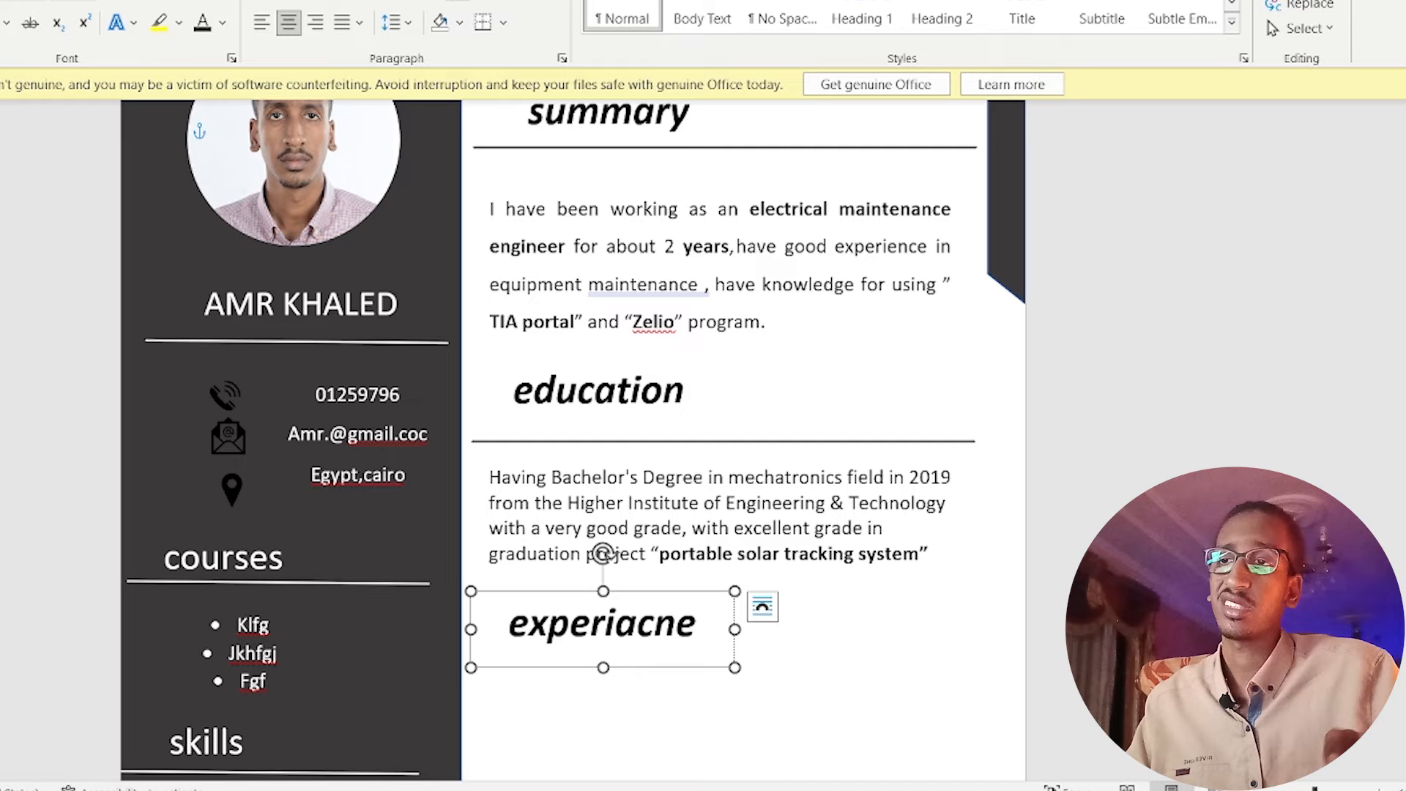
pyautogui.click(809, 684)
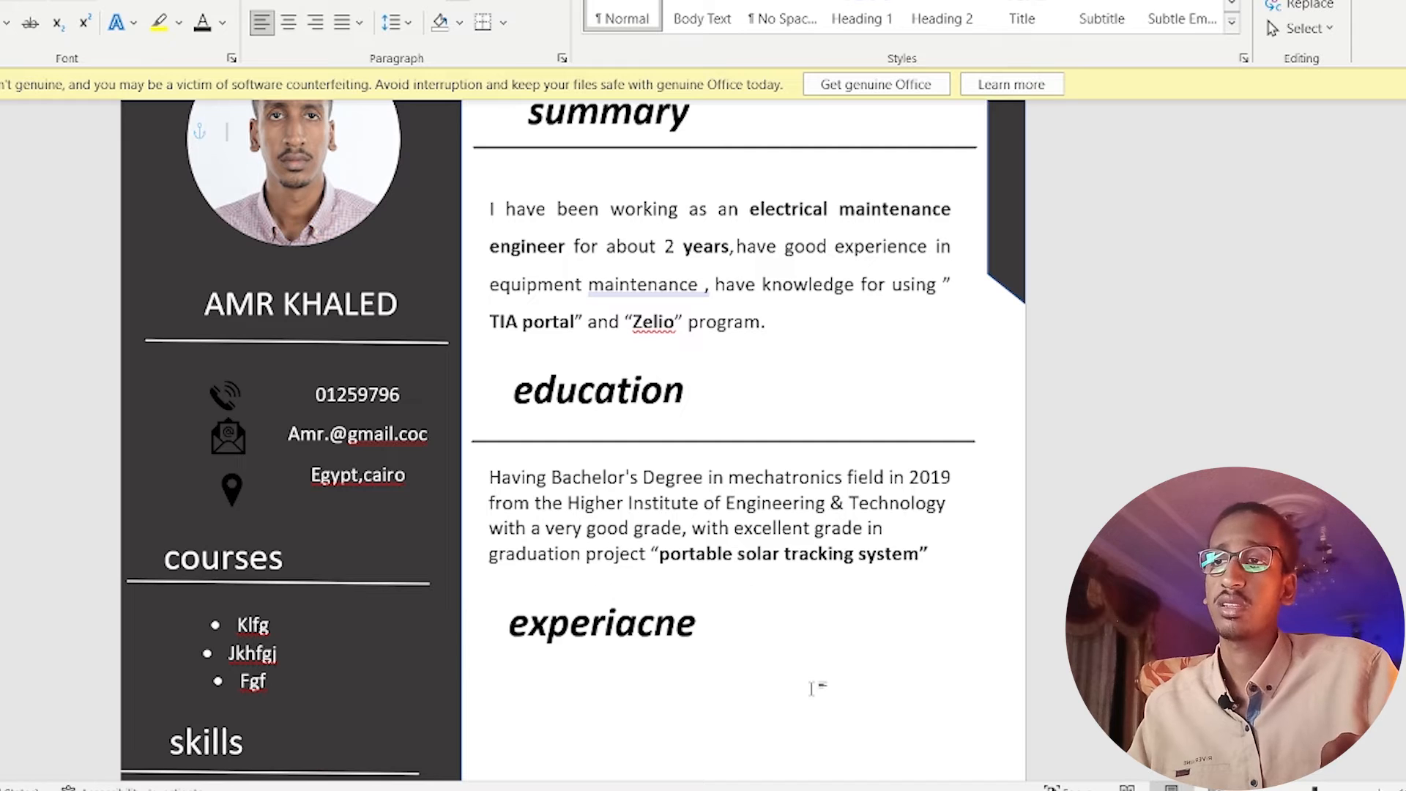
pyautogui.click(575, 622)
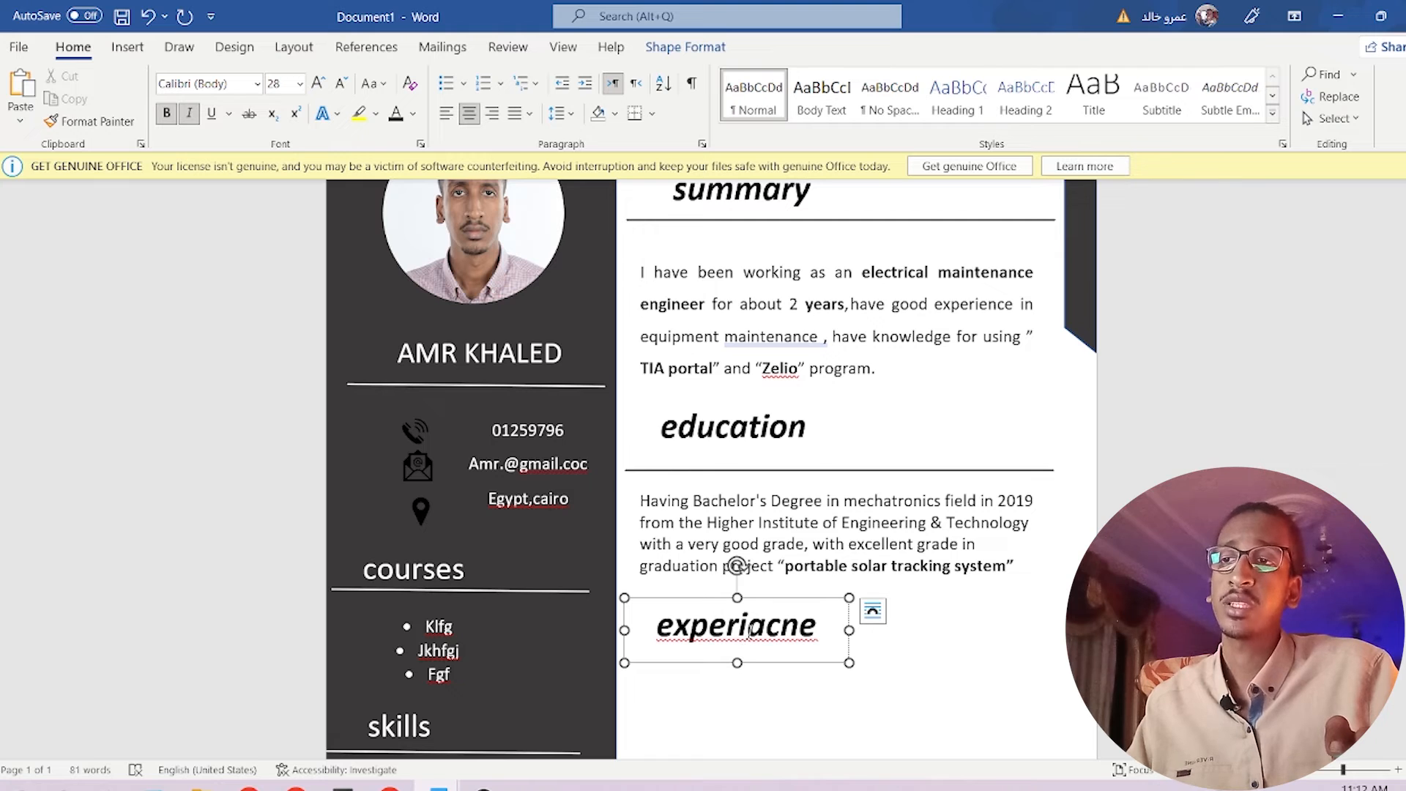
pyautogui.rightClick(751, 631)
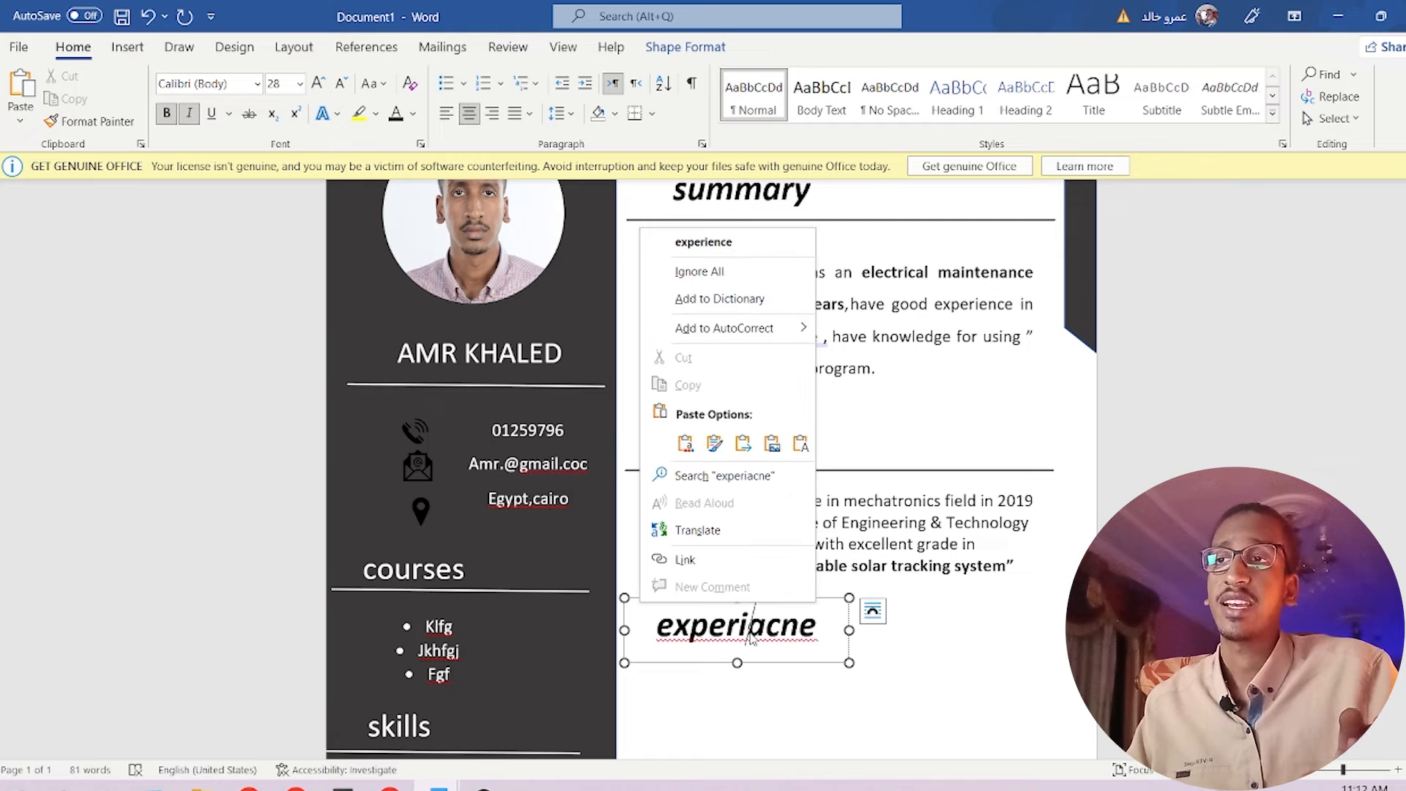
pyautogui.click(734, 250)
pyautogui.click(953, 682)
# Copy the paragraph box and divider line under the experience heading.
pyautogui.click(931, 542)
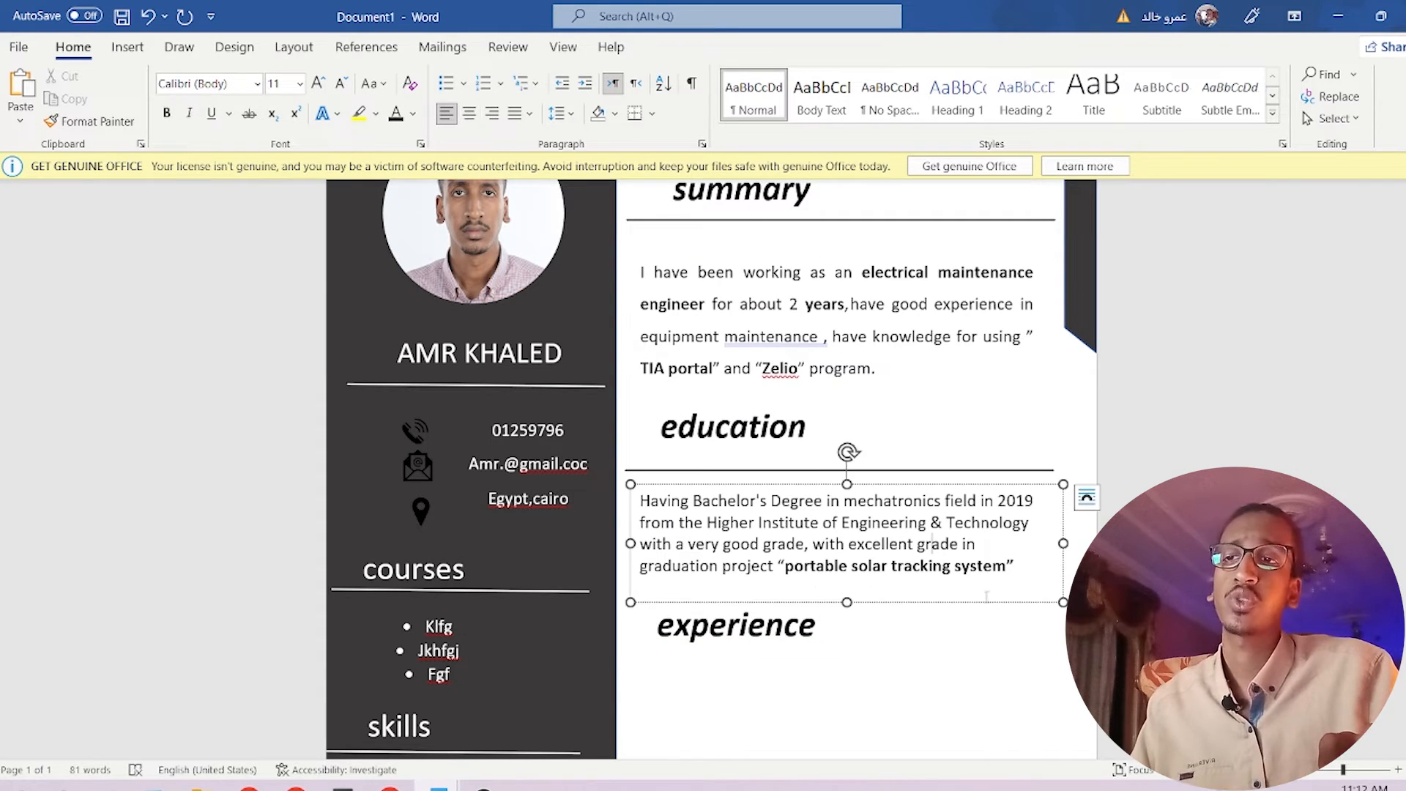
pyautogui.moveTo(989, 606); pyautogui.dragTo(988, 705)
pyautogui.click(928, 415)
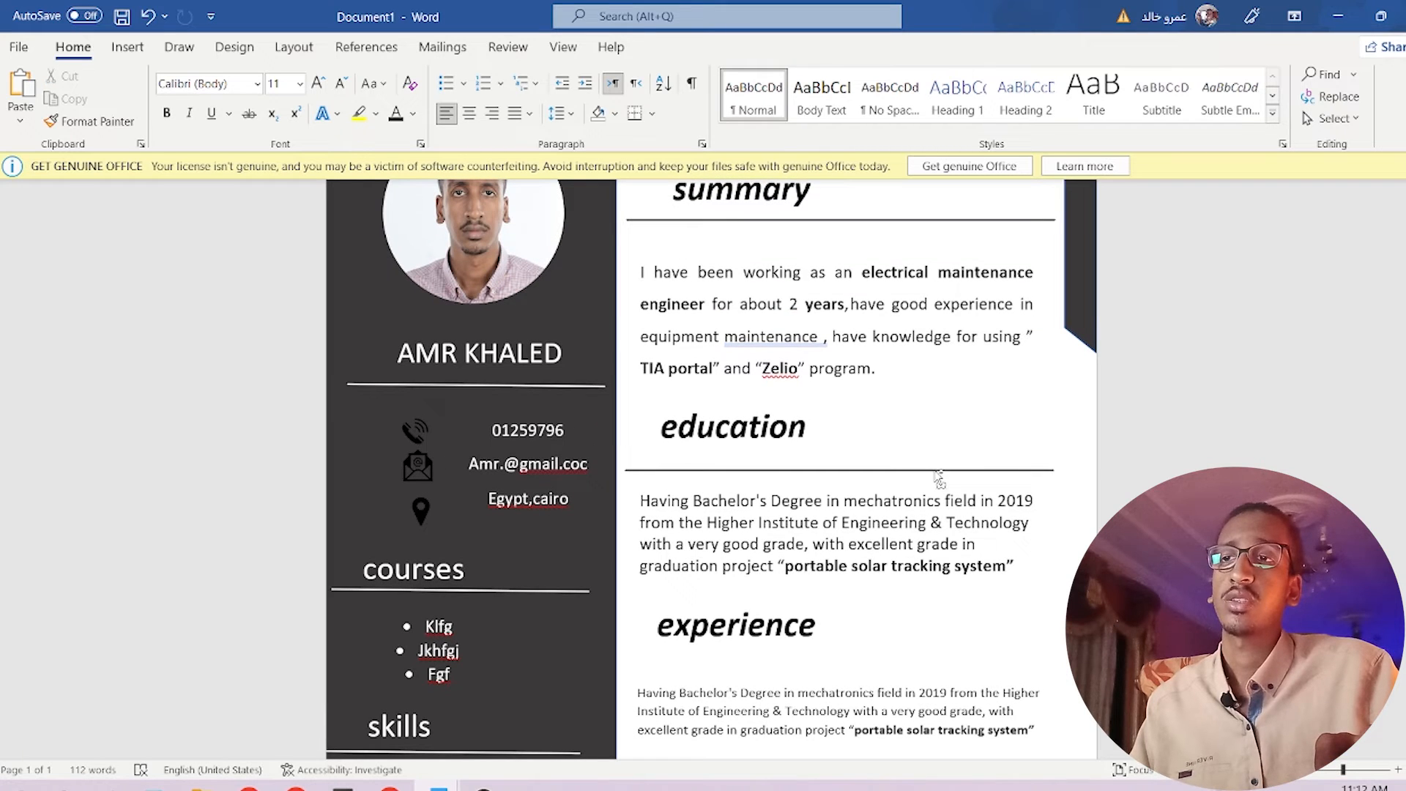
pyautogui.moveTo(939, 477); pyautogui.dragTo(945, 650)
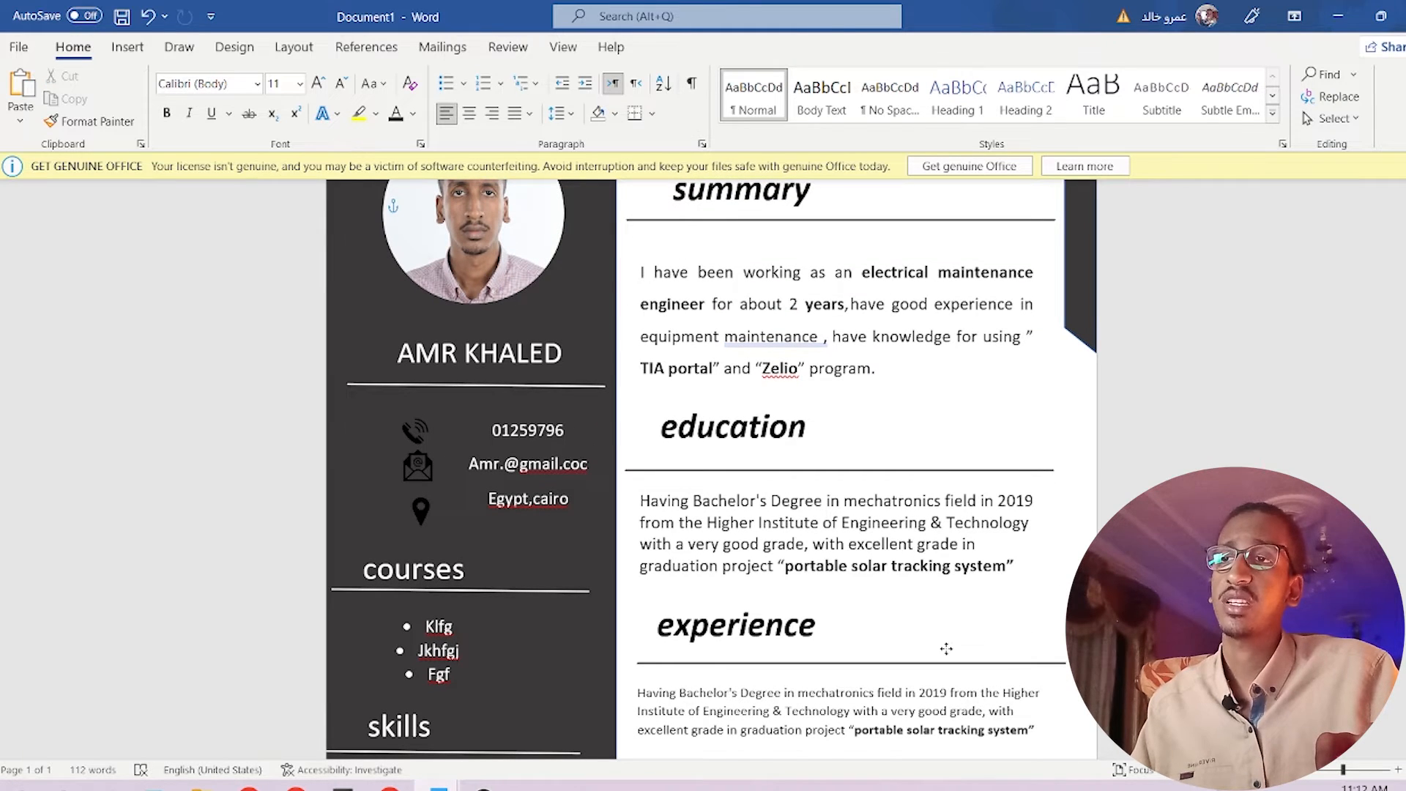
# Select the experience entries in the old CV document.
pyautogui.scroll(-3, 879, 652)
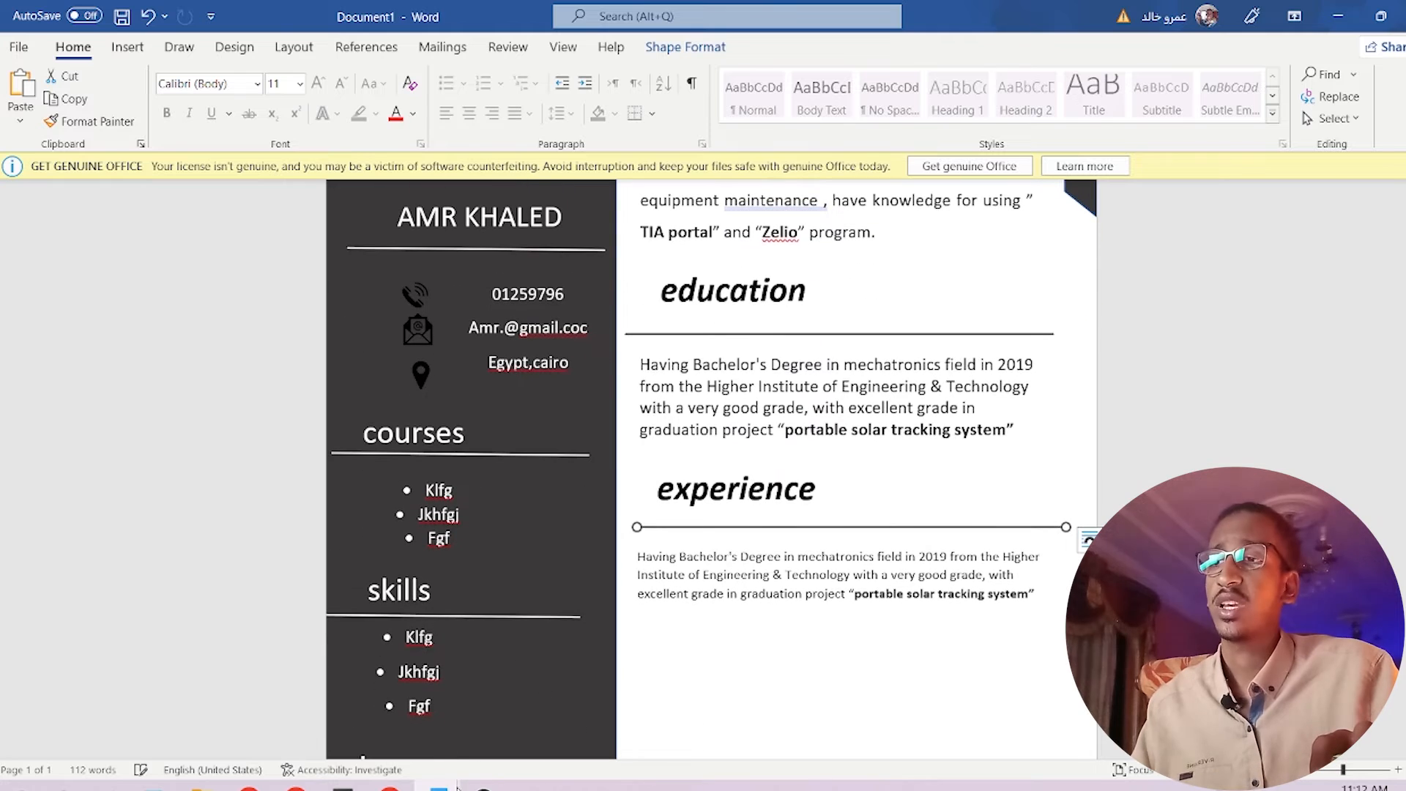
pyautogui.moveTo(438, 788)
pyautogui.click(335, 703)
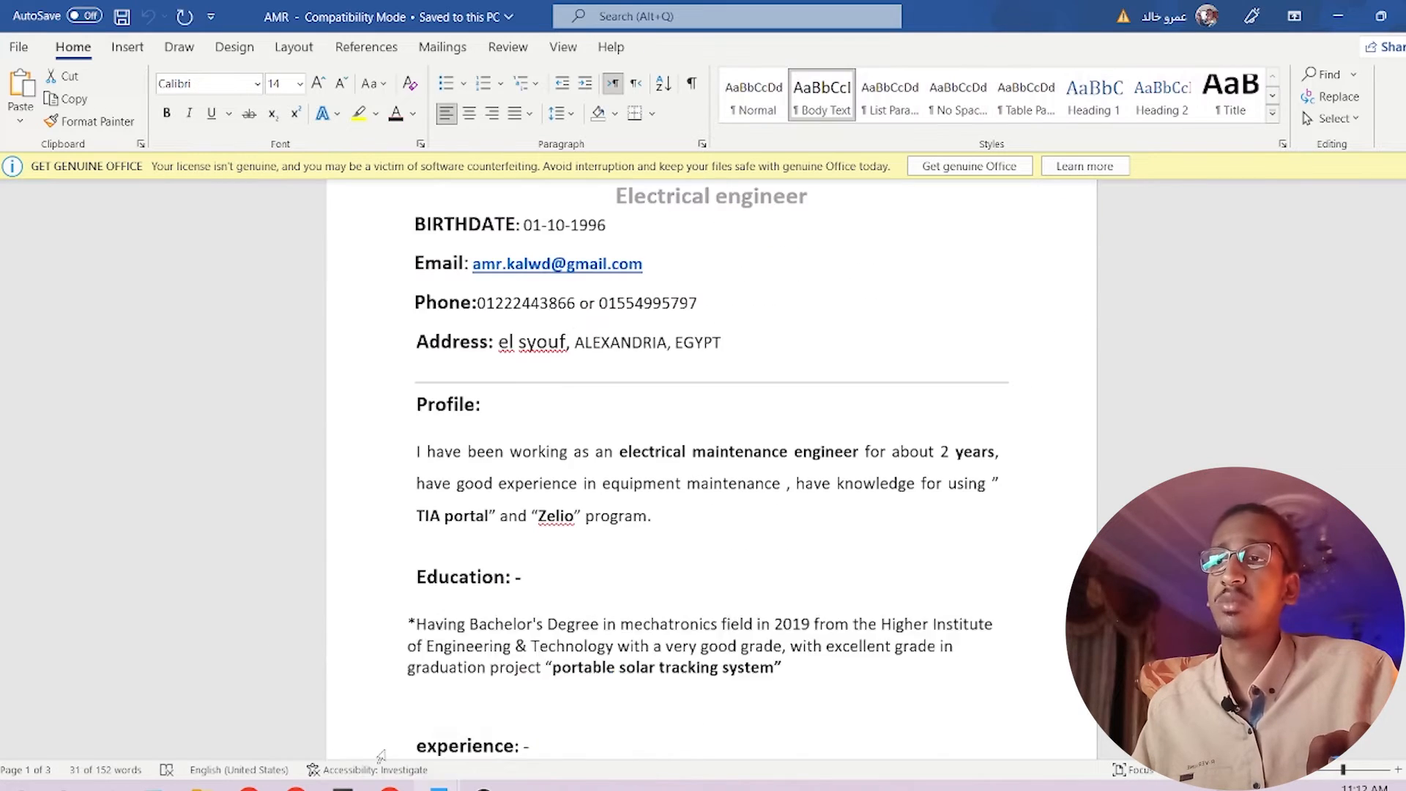
pyautogui.scroll(-9, 450, 408)
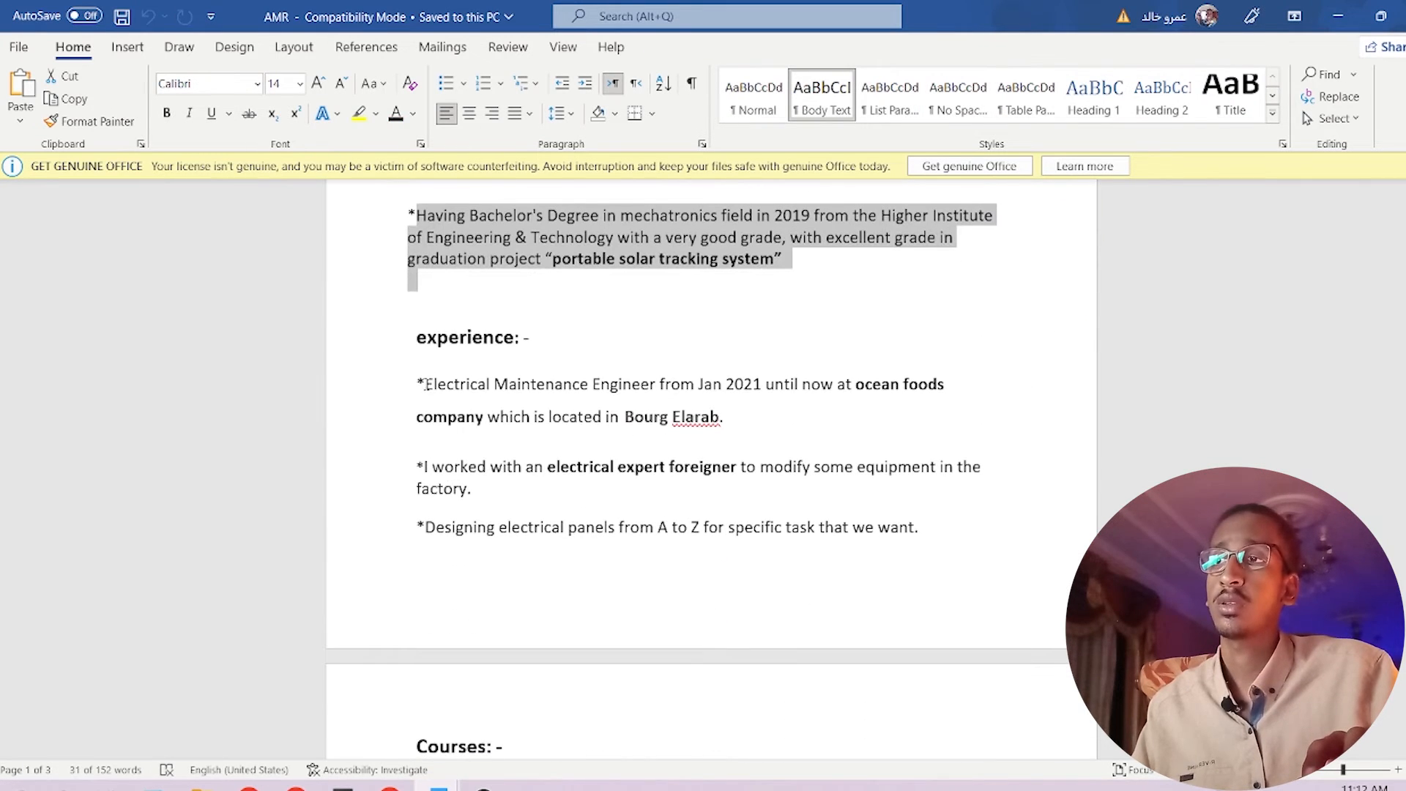
pyautogui.moveTo(425, 383); pyautogui.dragTo(898, 586)
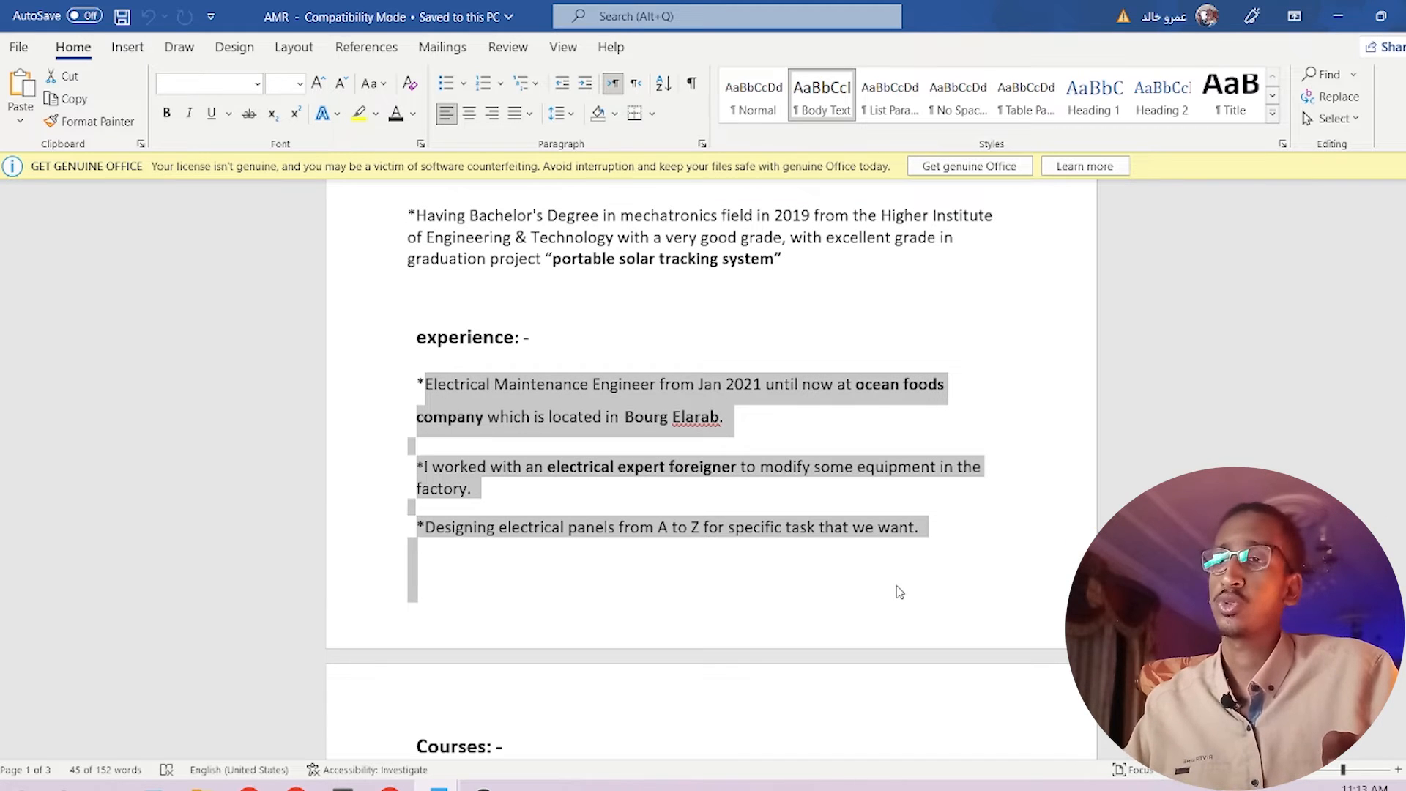
# Replace the placeholder under experience with the pasted job entries and enlarge the box.
pyautogui.moveTo(438, 787)
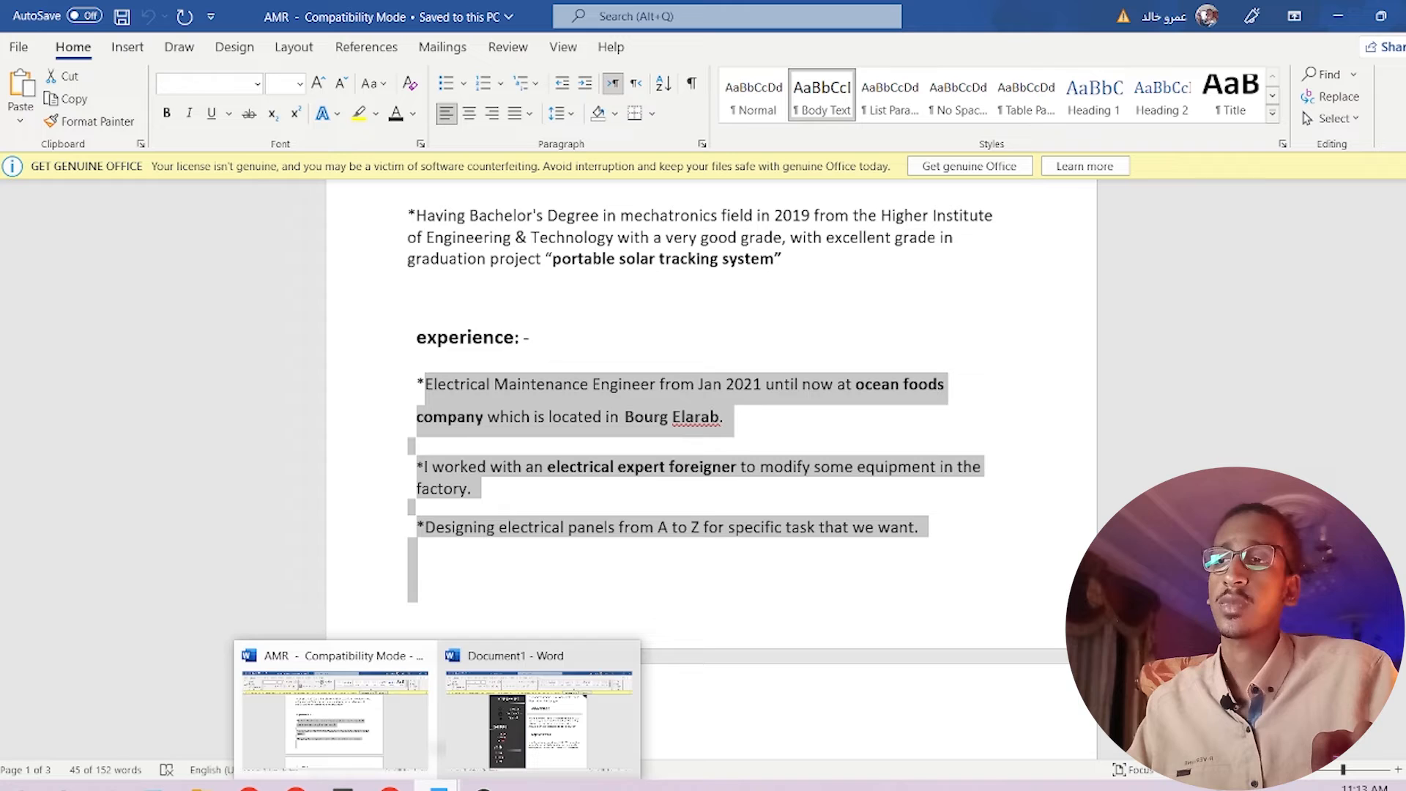
pyautogui.click(550, 751)
pyautogui.scroll(-2, 747, 544)
pyautogui.click(743, 399)
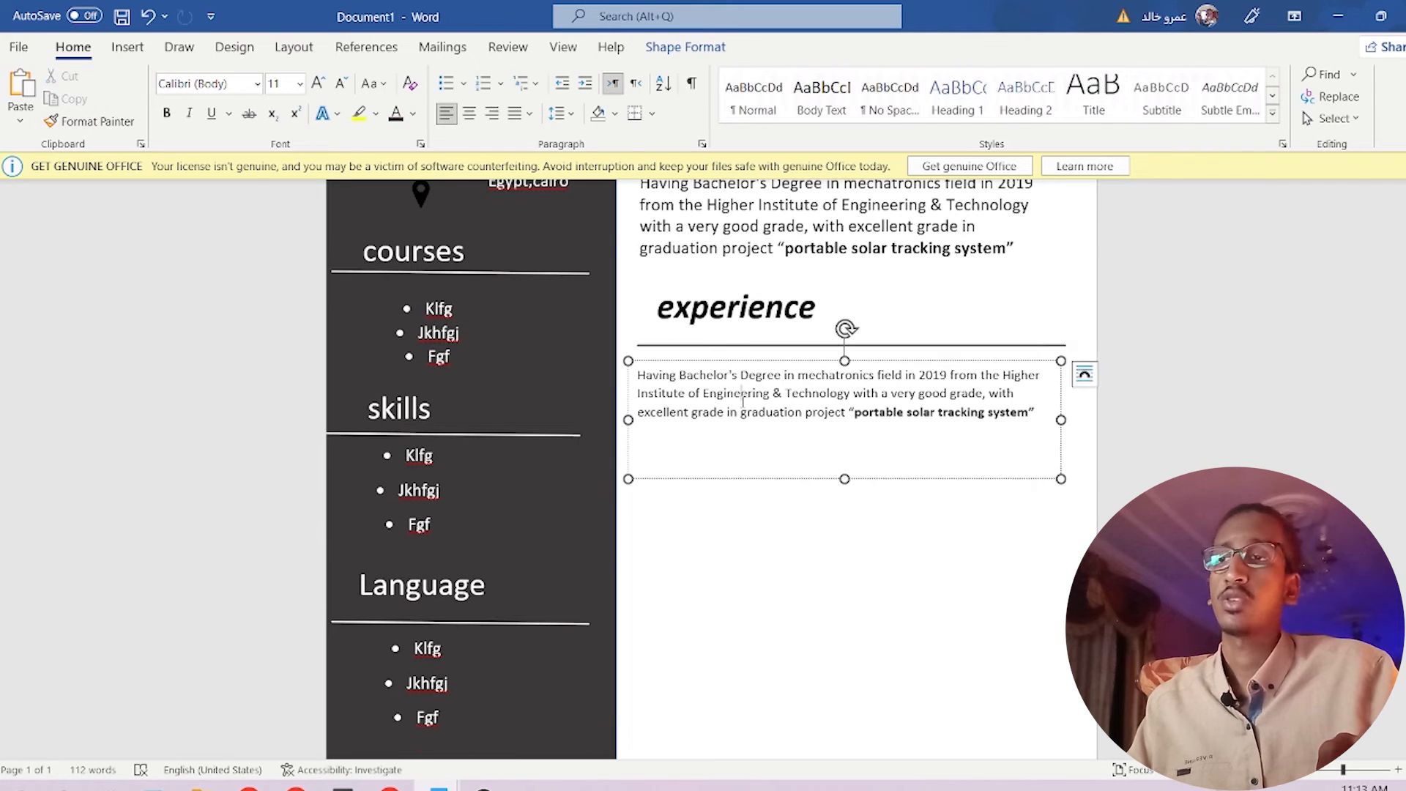
pyautogui.hotkey('ctrl', 'a')
pyautogui.write('Electrical Maintenance Engineer from Jan 2021 until now at ocean foods company which is located in  Bourg Elarab.')
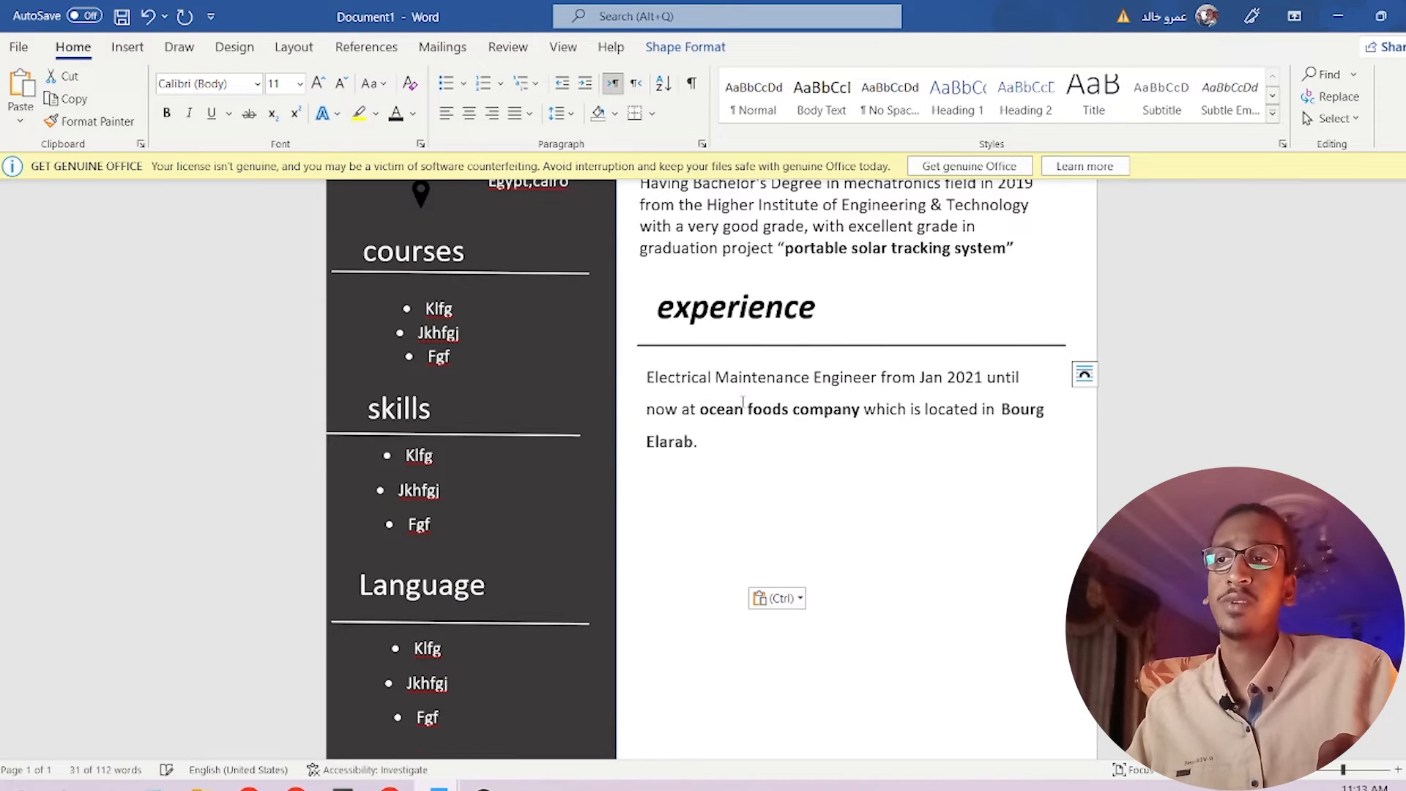
pyautogui.moveTo(843, 479); pyautogui.dragTo(888, 710)
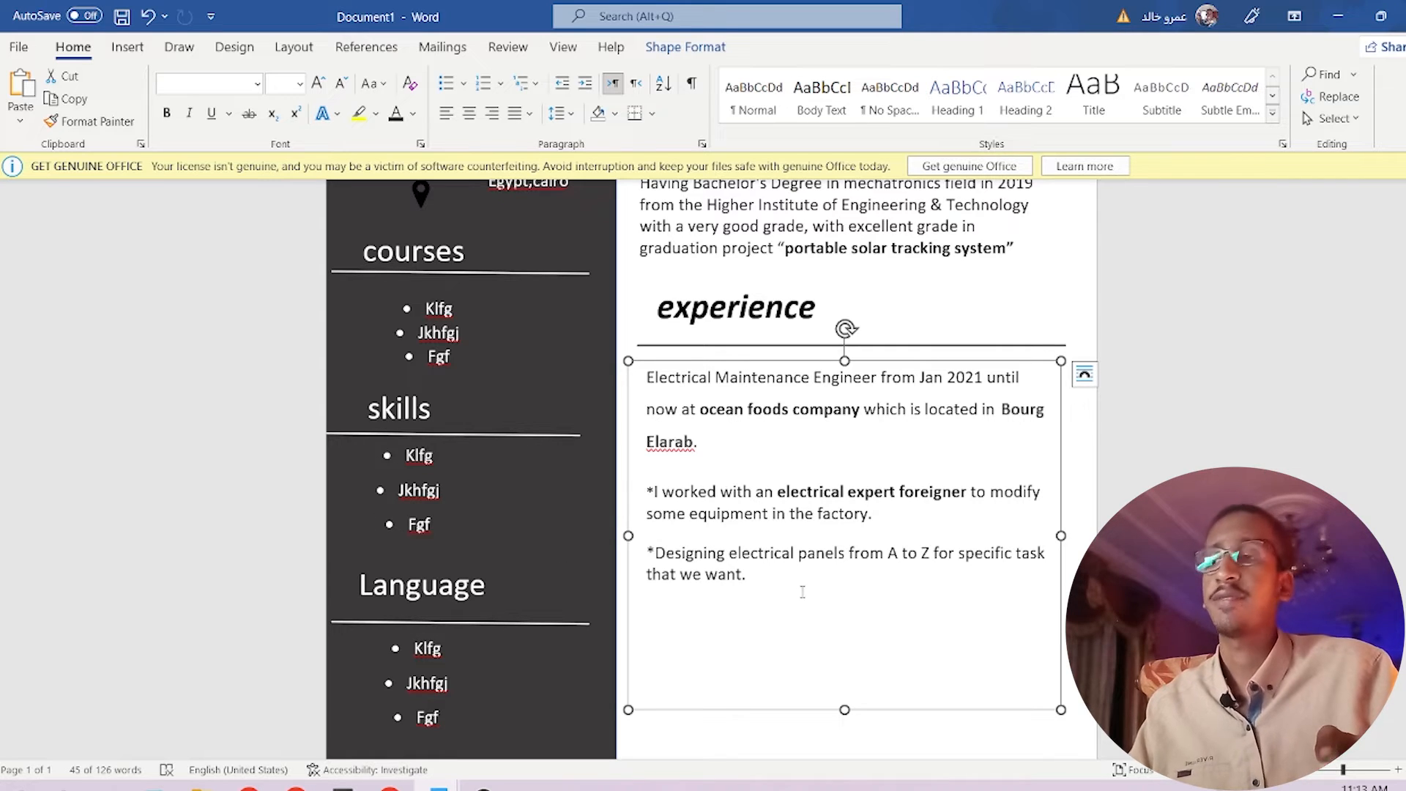
# Format the three job entries as bullets and shrink the box to fit them.
pyautogui.hotkey('ctrl', 'a')
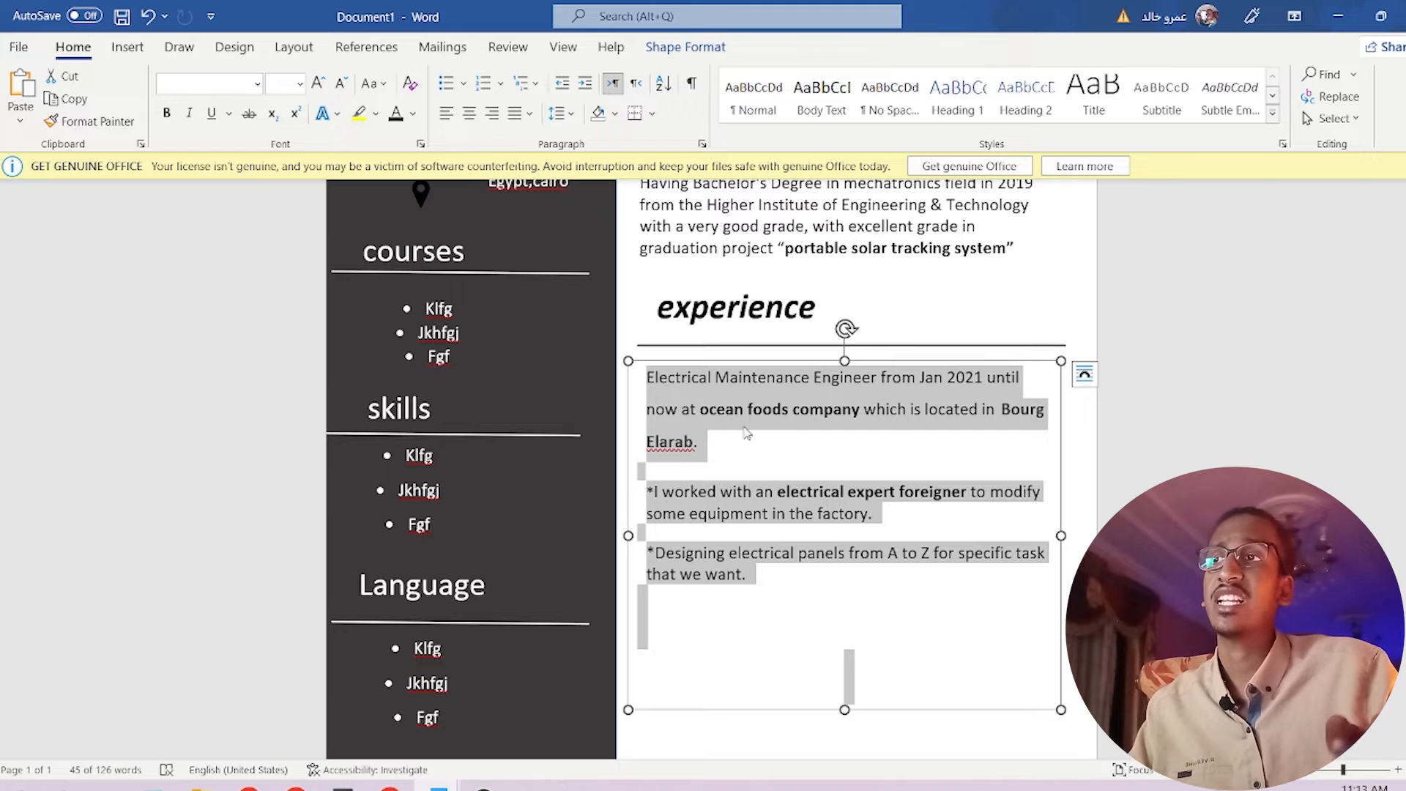
pyautogui.click(445, 85)
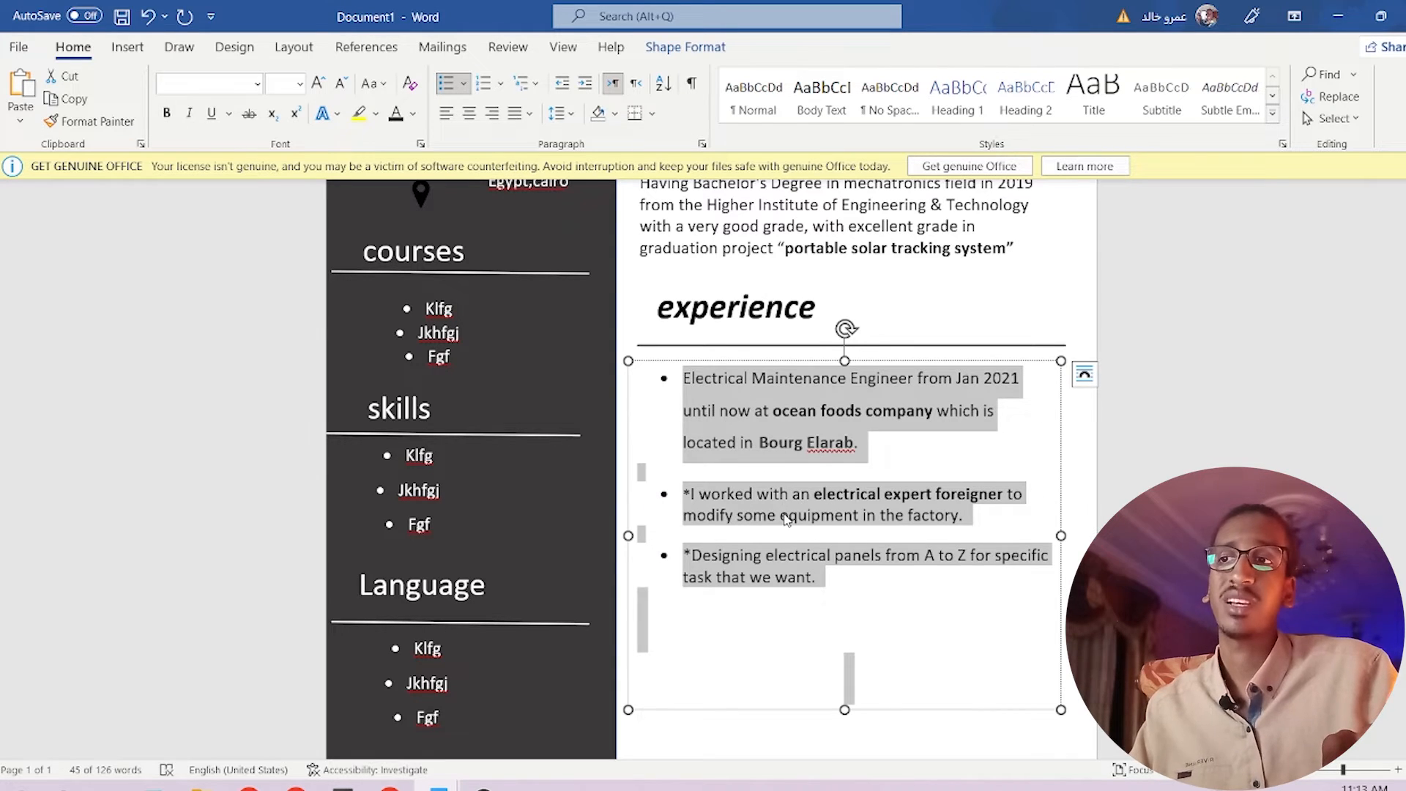
pyautogui.press('Escape')
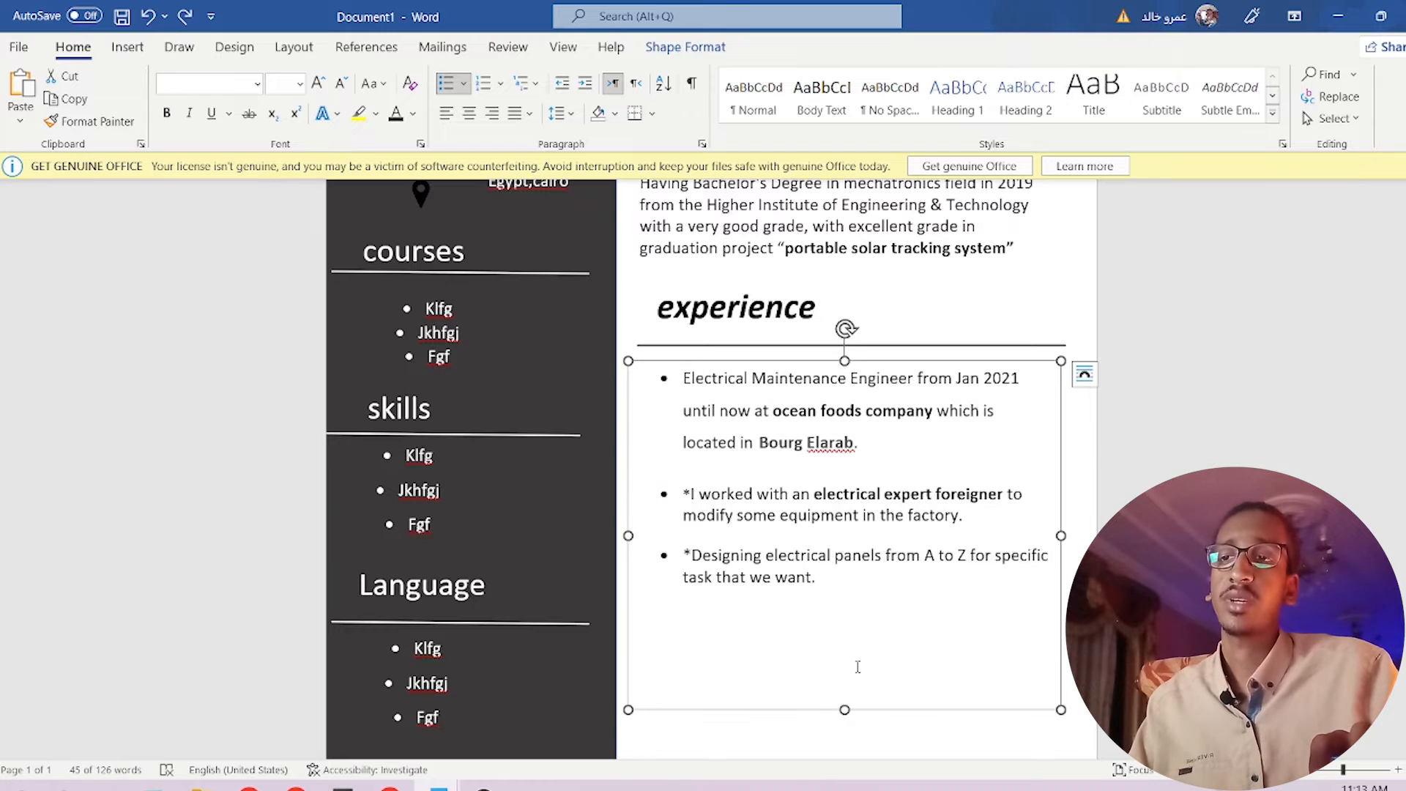
pyautogui.moveTo(845, 707); pyautogui.dragTo(849, 612)
pyautogui.scroll(-1, 983, 653)
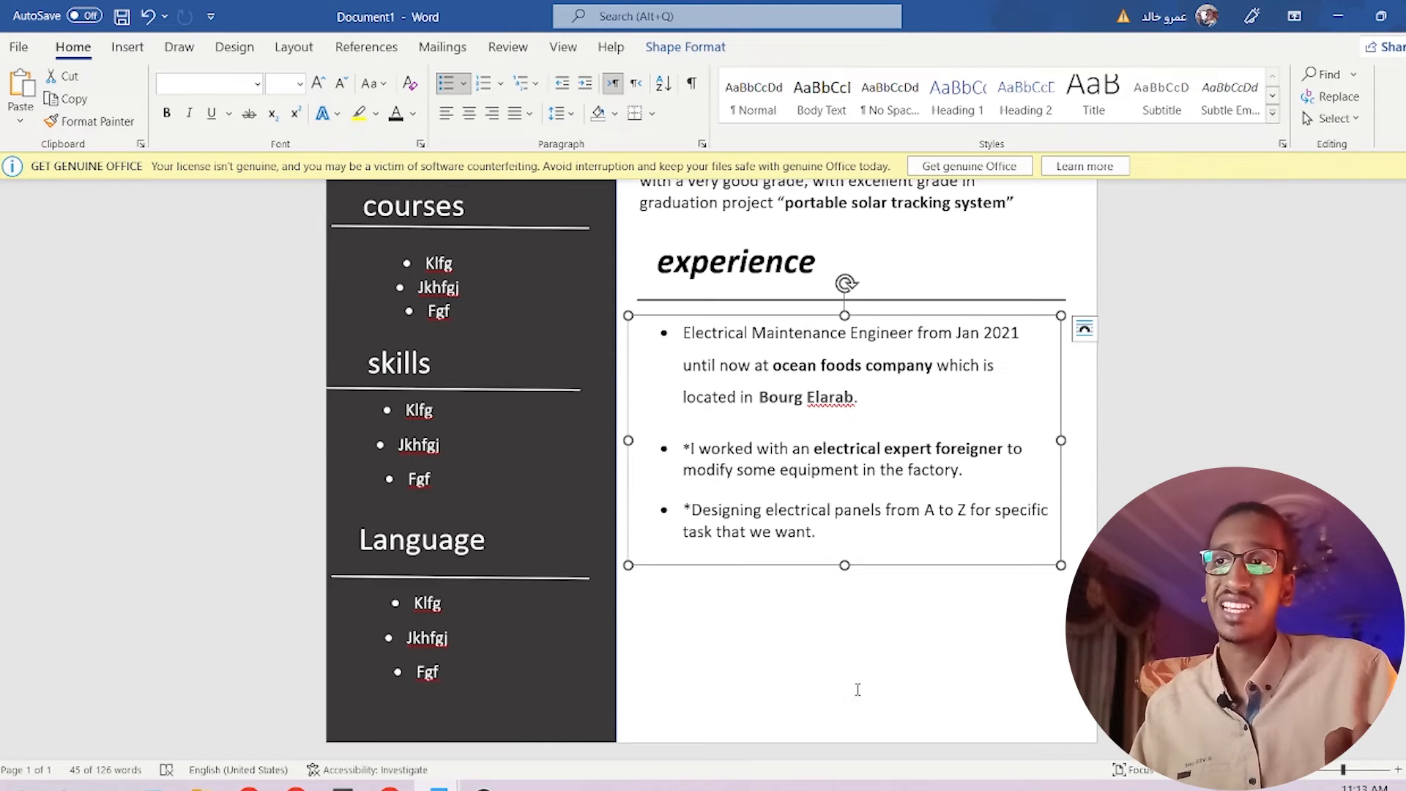
pyautogui.click(797, 656)
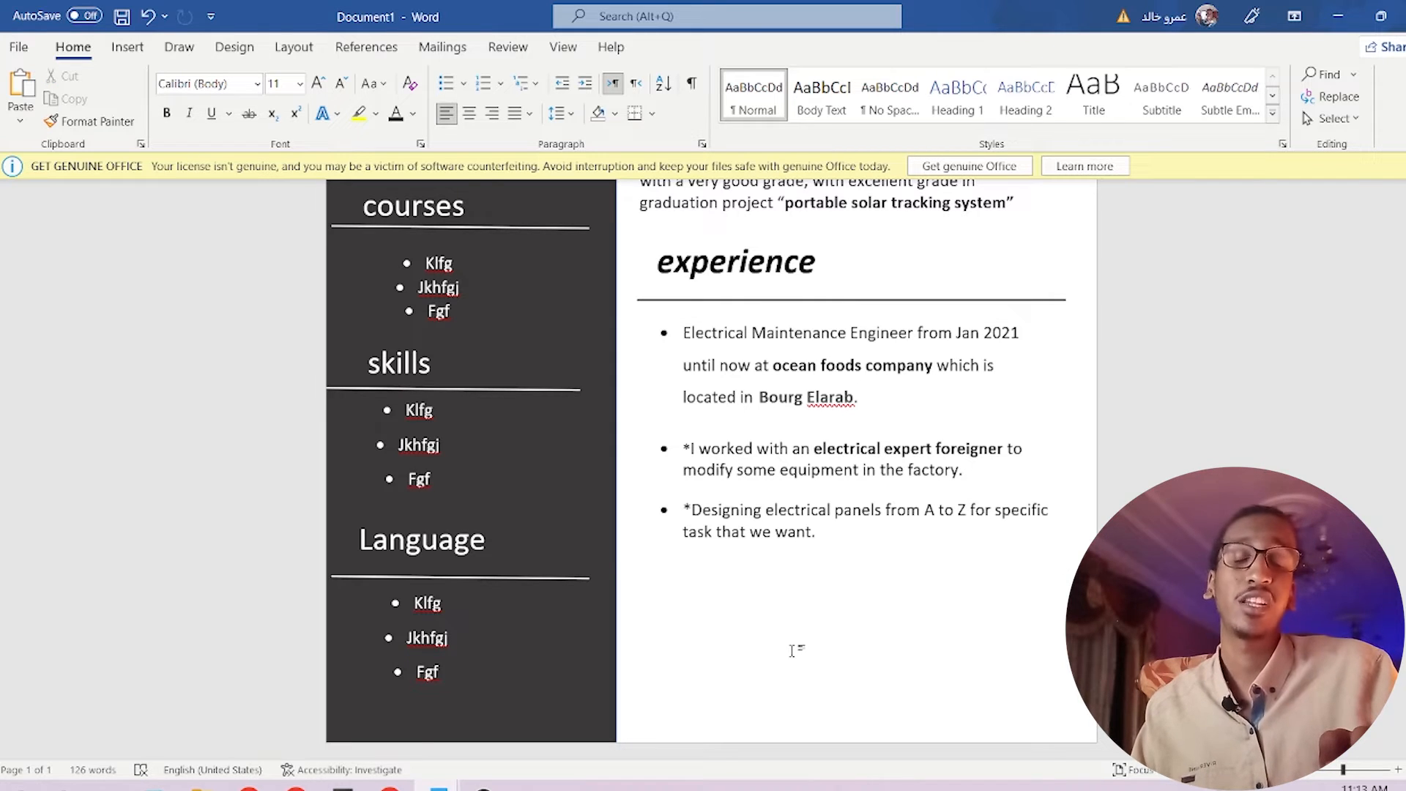
# Copy the experience heading below the bullets as 'civil work' and nudge the bullet box under experience.
pyautogui.click(820, 267)
pyautogui.moveTo(820, 268); pyautogui.dragTo(827, 601)
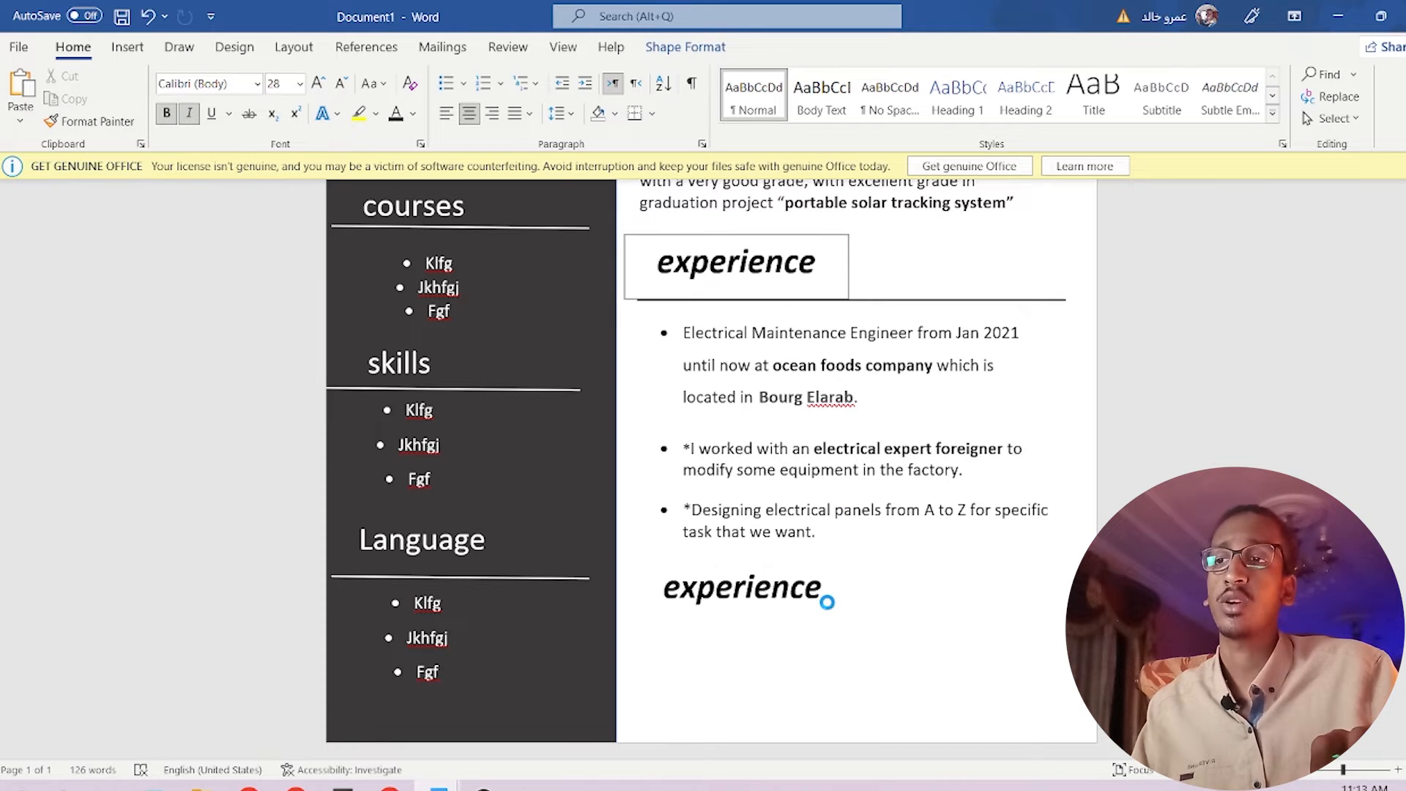
pyautogui.tripleClick(838, 589)
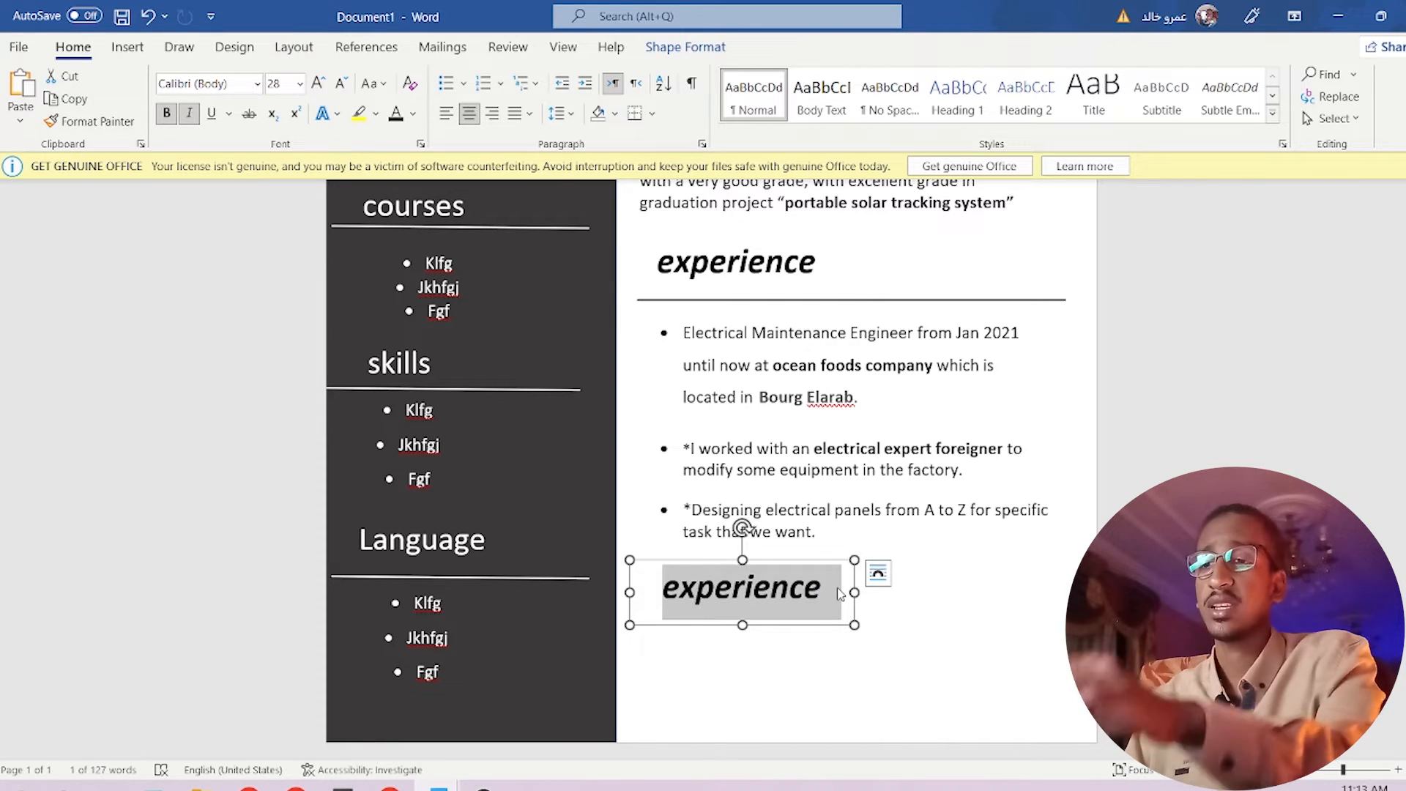
pyautogui.write('civil wo')
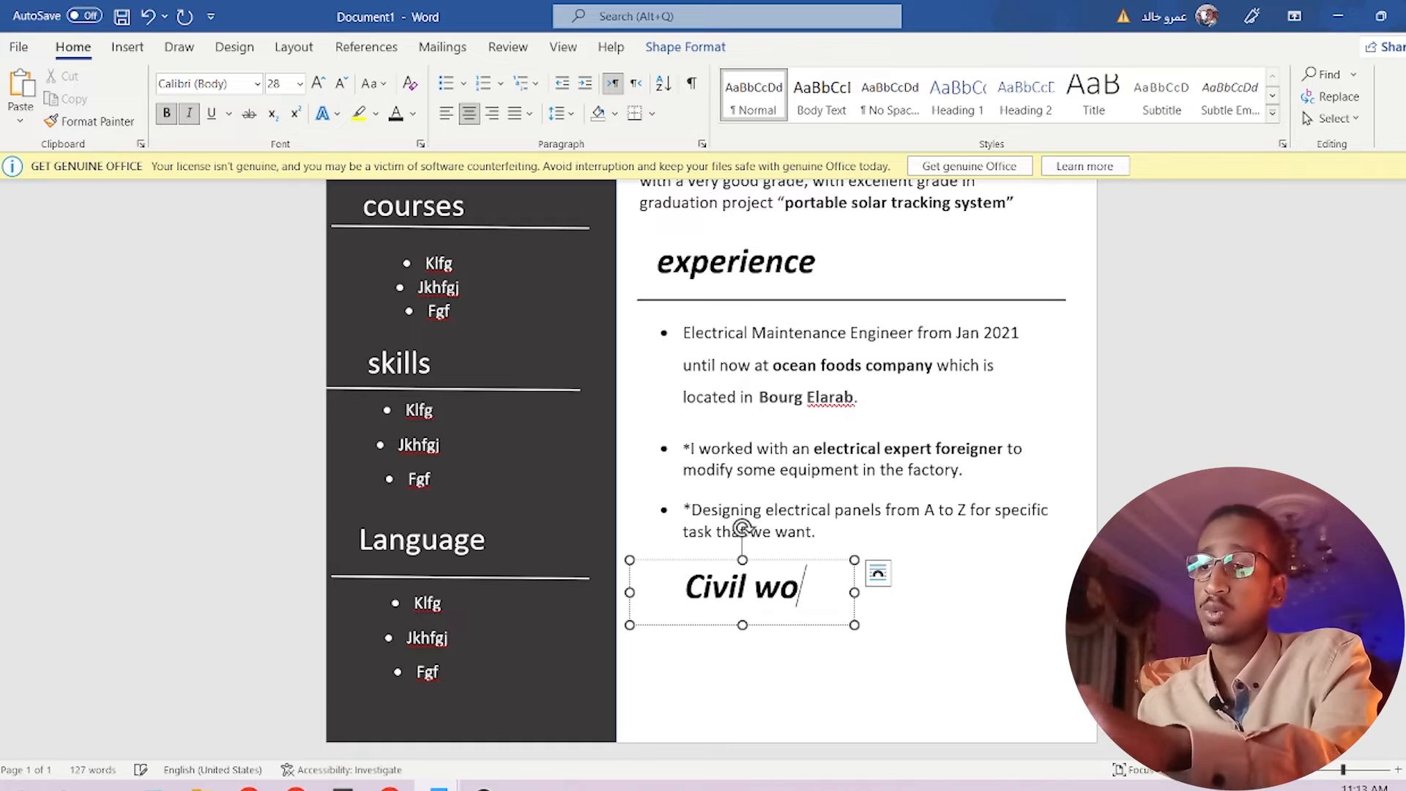
pyautogui.write('rk')
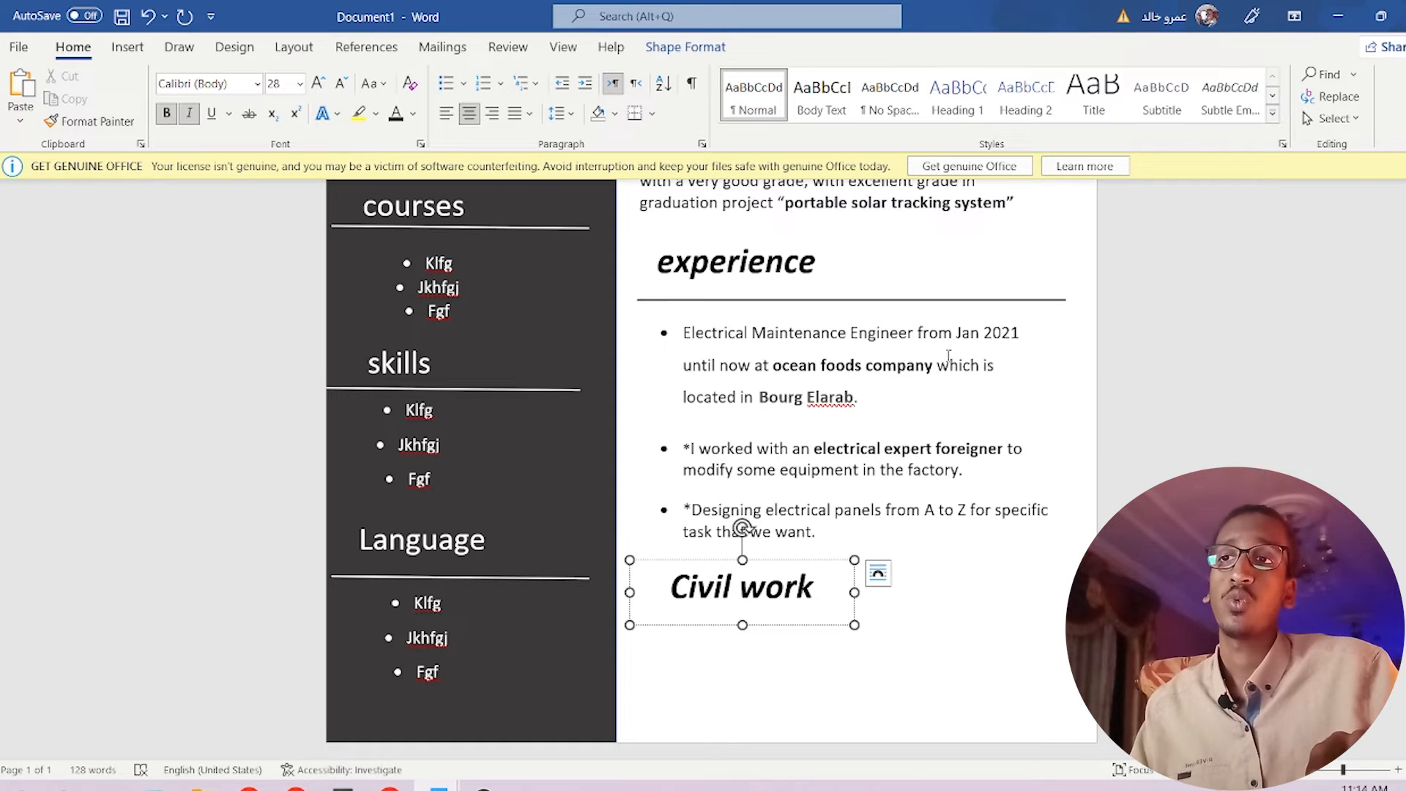
pyautogui.click(945, 397)
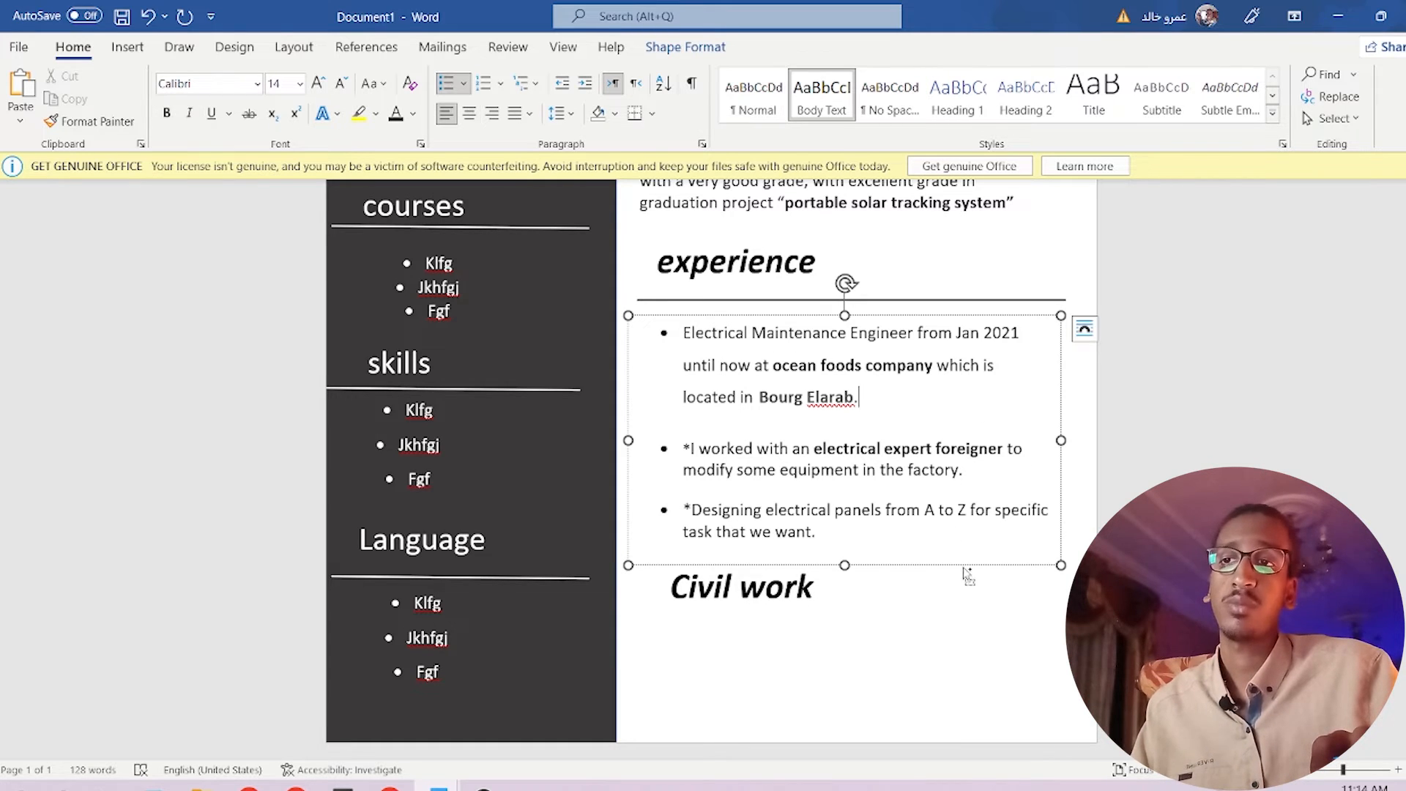
pyautogui.moveTo(967, 572)
pyautogui.mouseDown()
pyautogui.moveTo(950, 781)
pyautogui.moveTo(960, 559)
pyautogui.moveTo(964, 578)
pyautogui.mouseUp()
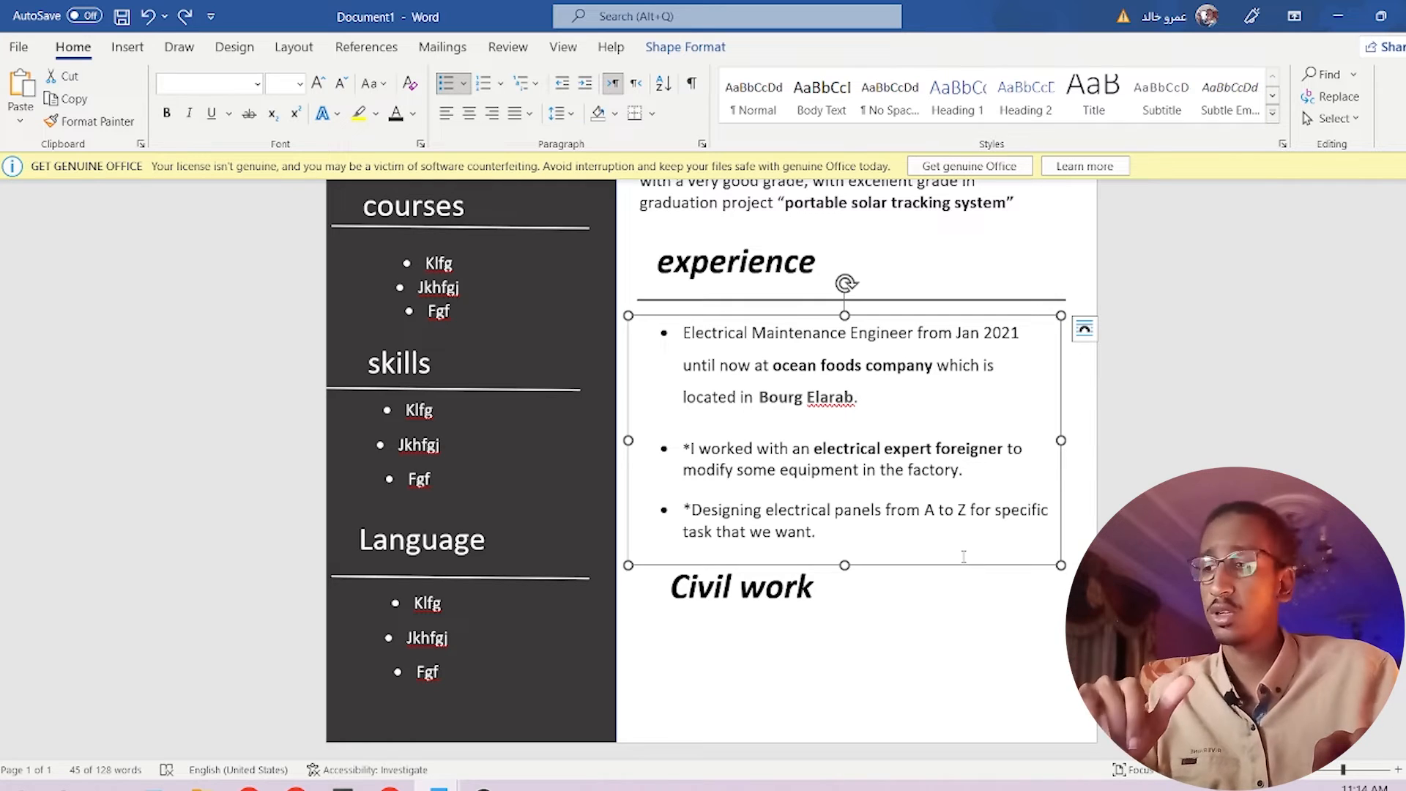
# Duplicate the Civil work heading below itself and copy a black divider beneath Civil work.
pyautogui.scroll(5, 964, 557)
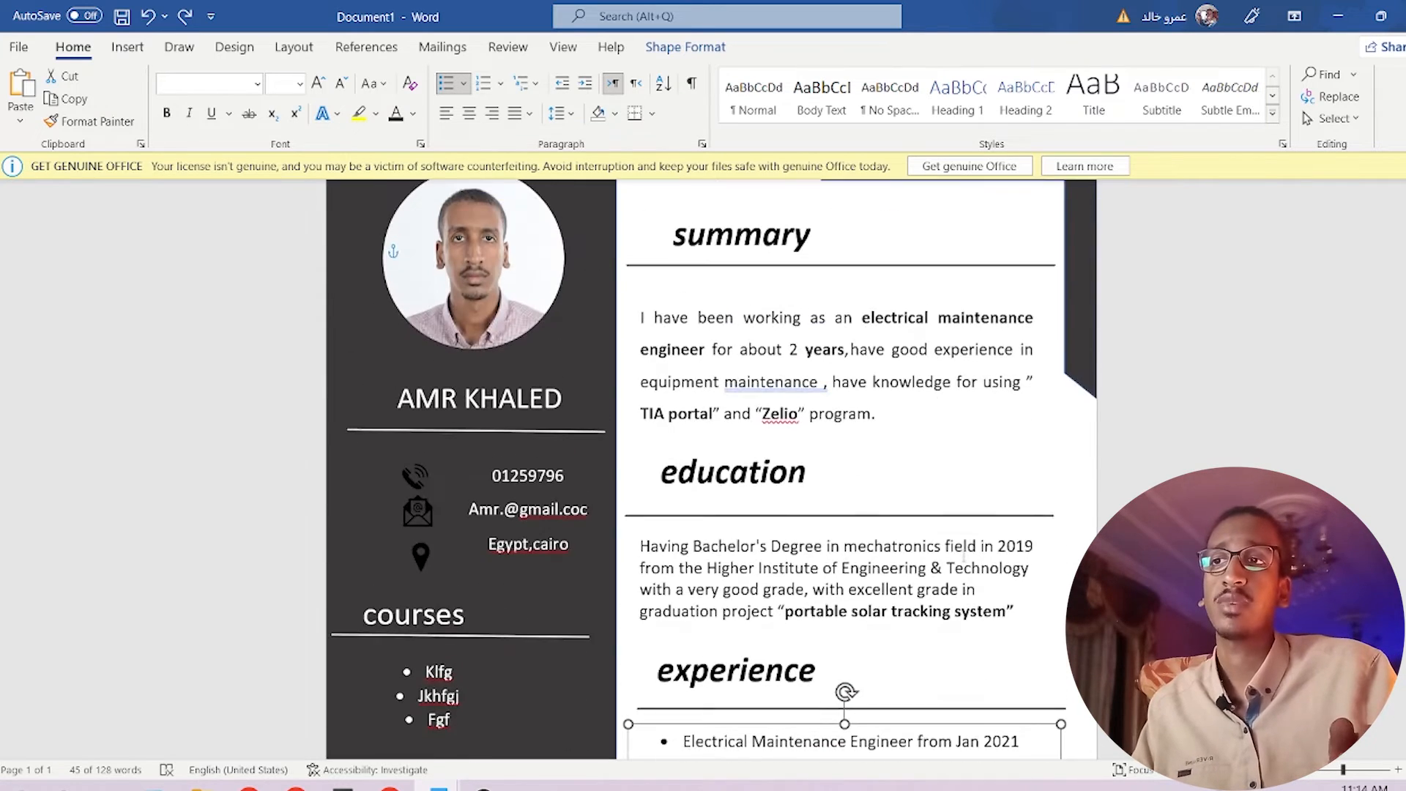
pyautogui.scroll(-3, 828, 523)
pyautogui.scroll(-3, 855, 419)
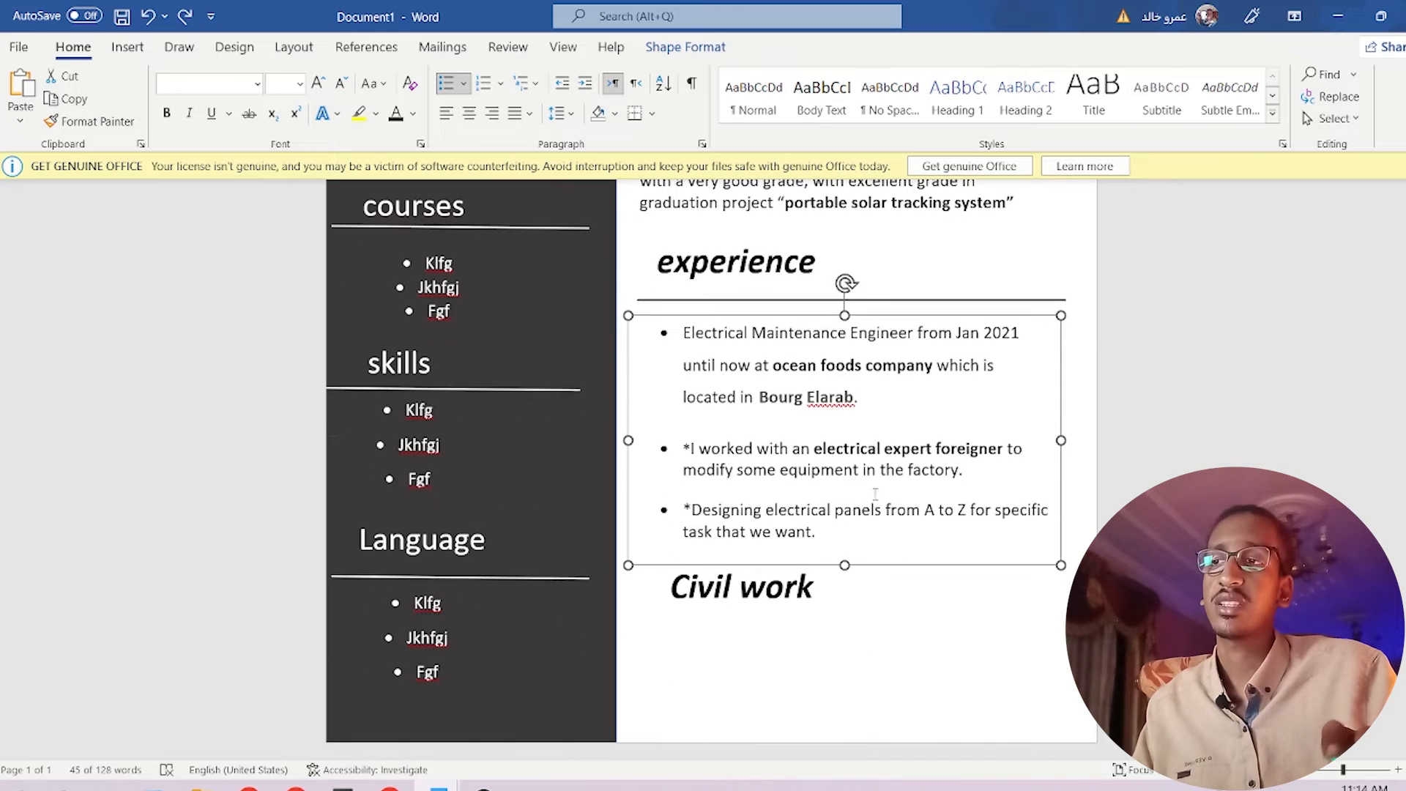
pyautogui.click(487, 469)
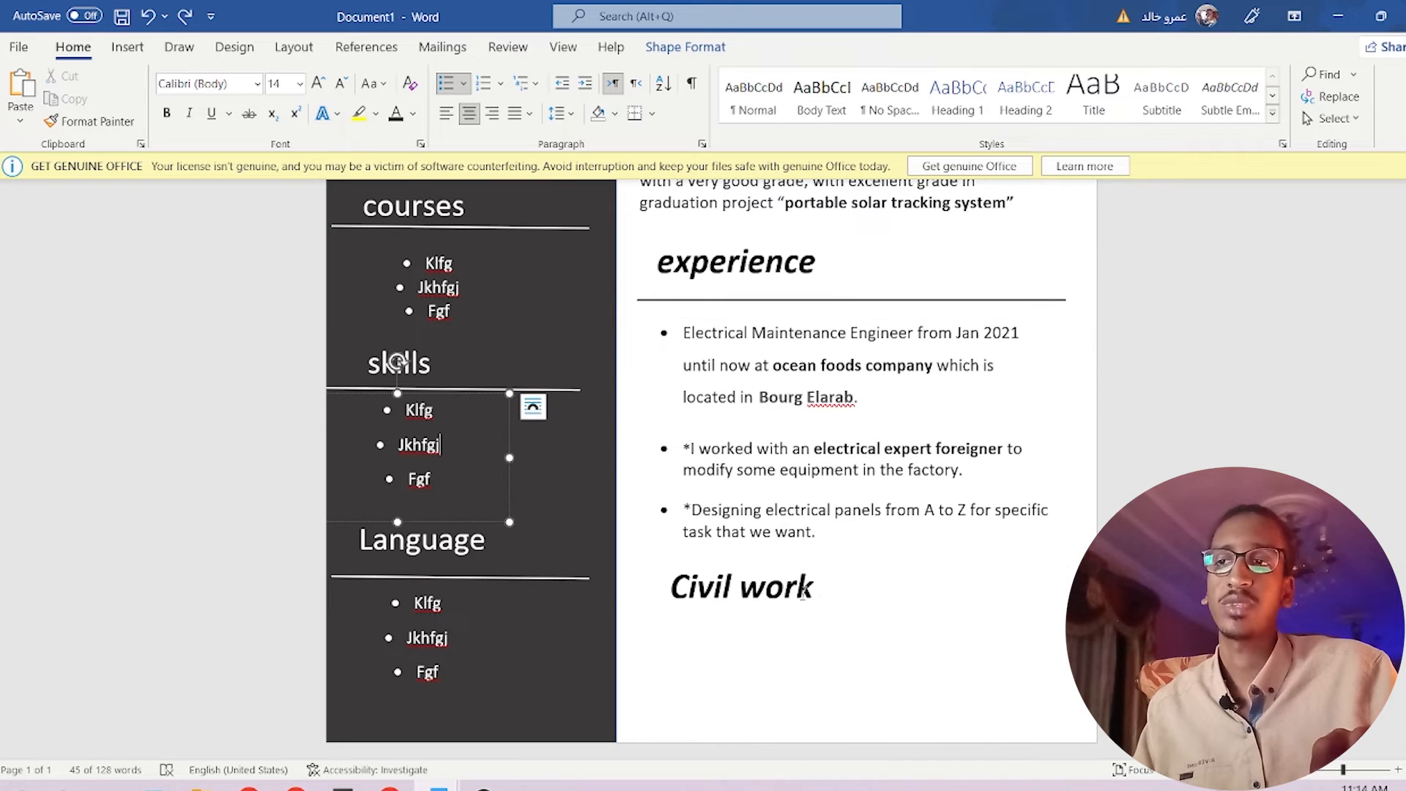
pyautogui.click(767, 590)
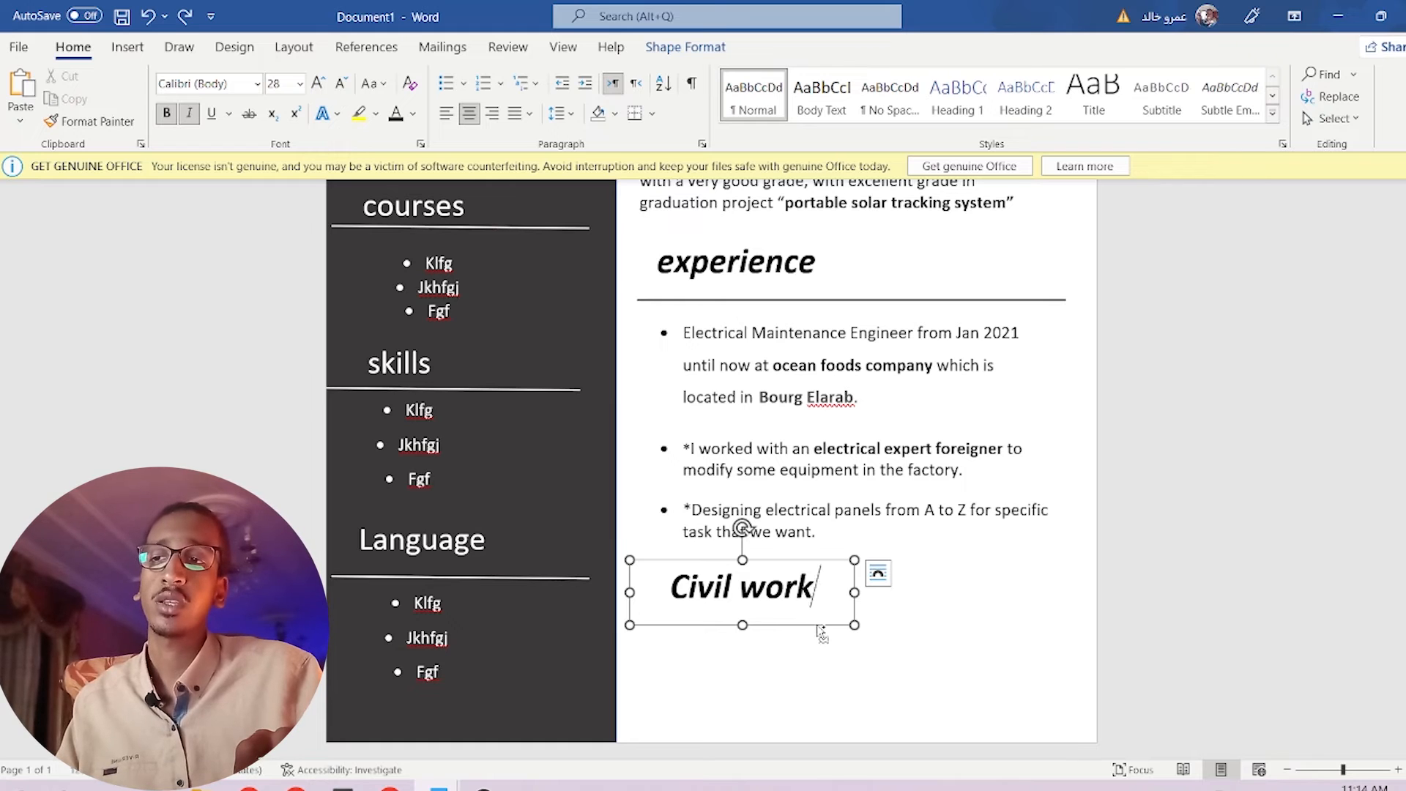
pyautogui.keyDown('ctrl'); pyautogui.moveTo(817, 628); pyautogui.dragTo(820, 715); pyautogui.keyUp('ctrl')
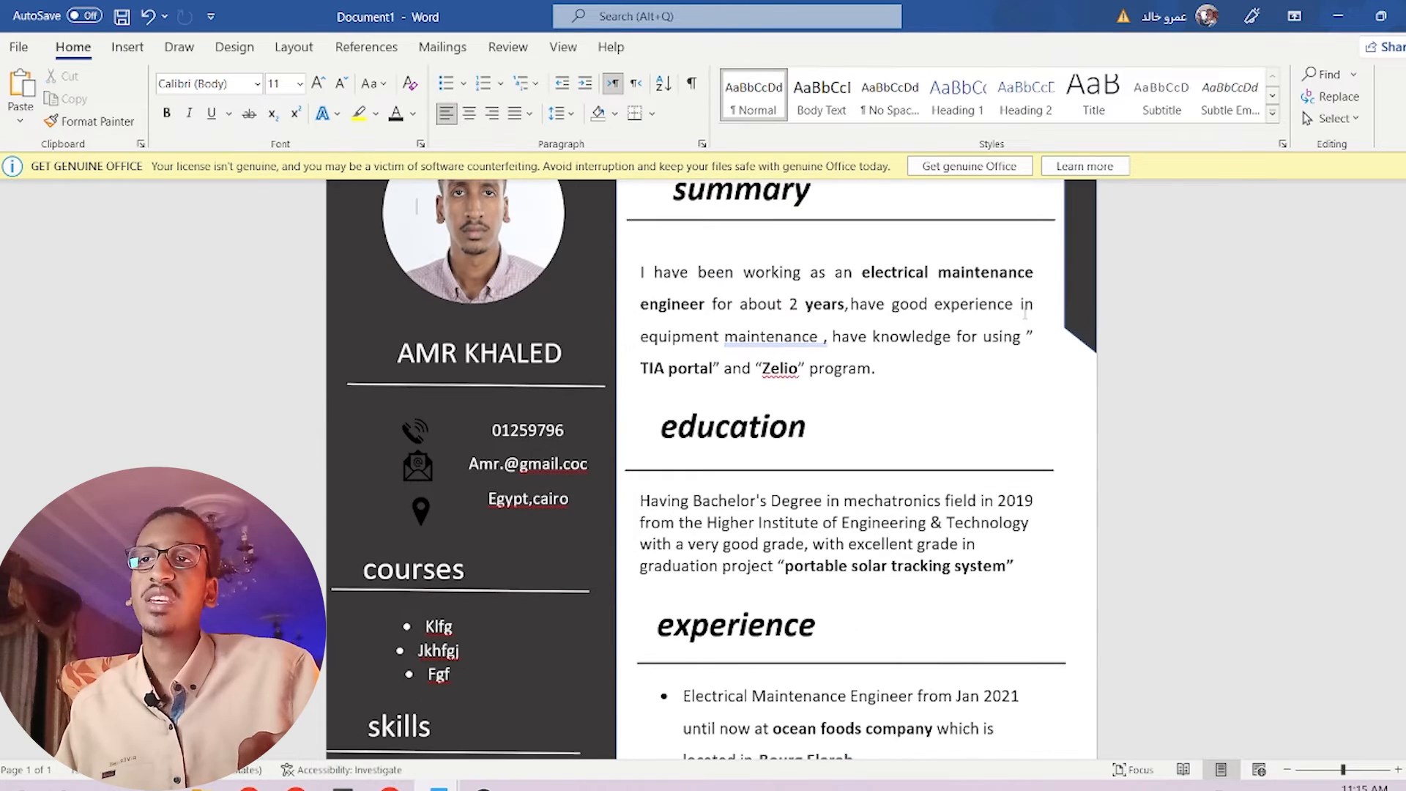
pyautogui.keyDown('ctrl'); pyautogui.moveTo(1004, 470); pyautogui.dragTo(1023, 732); pyautogui.keyUp('ctrl')
pyautogui.click(832, 683)
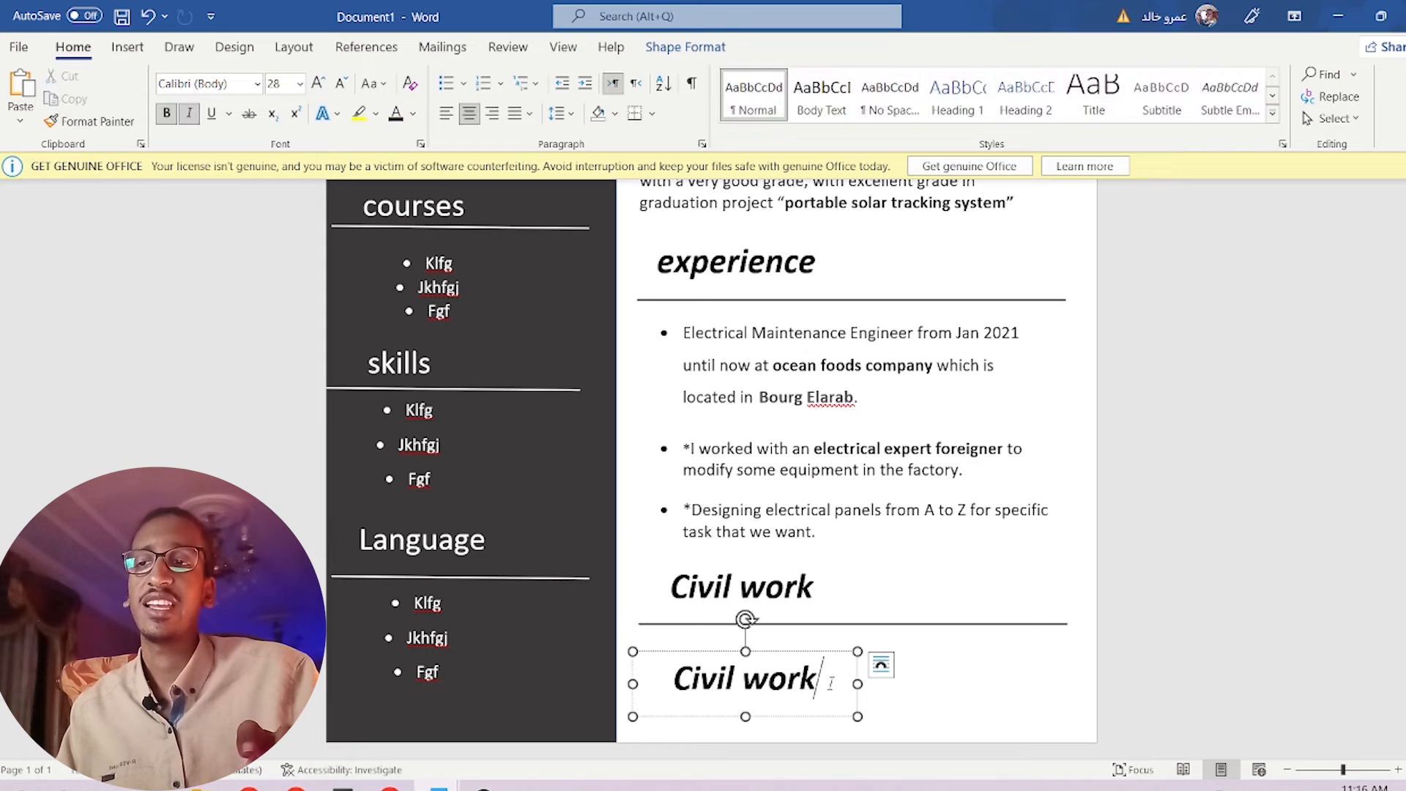
pyautogui.hotkey('ctrl', 'a')
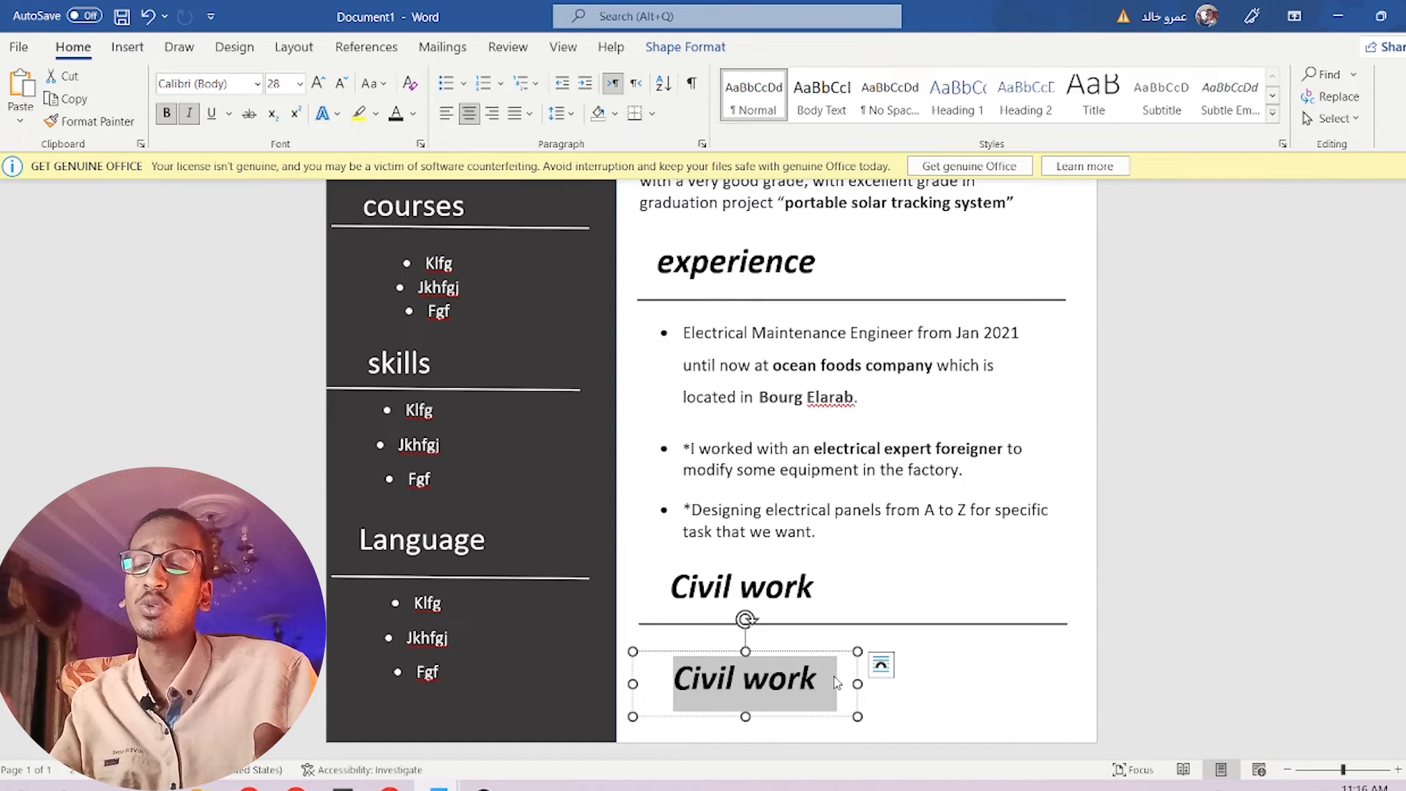
pyautogui.scroll(6, 835, 683)
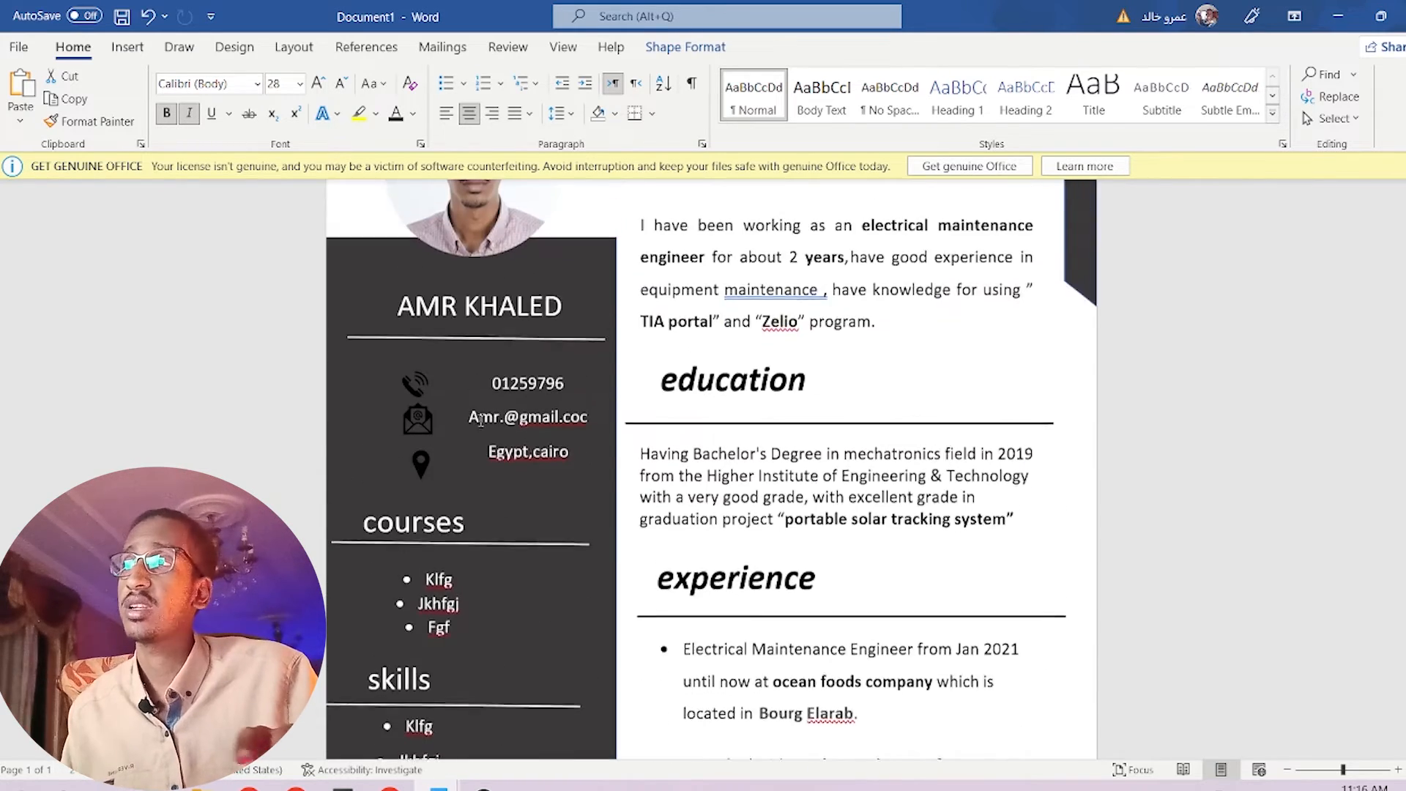
pyautogui.scroll(2, 360, 368)
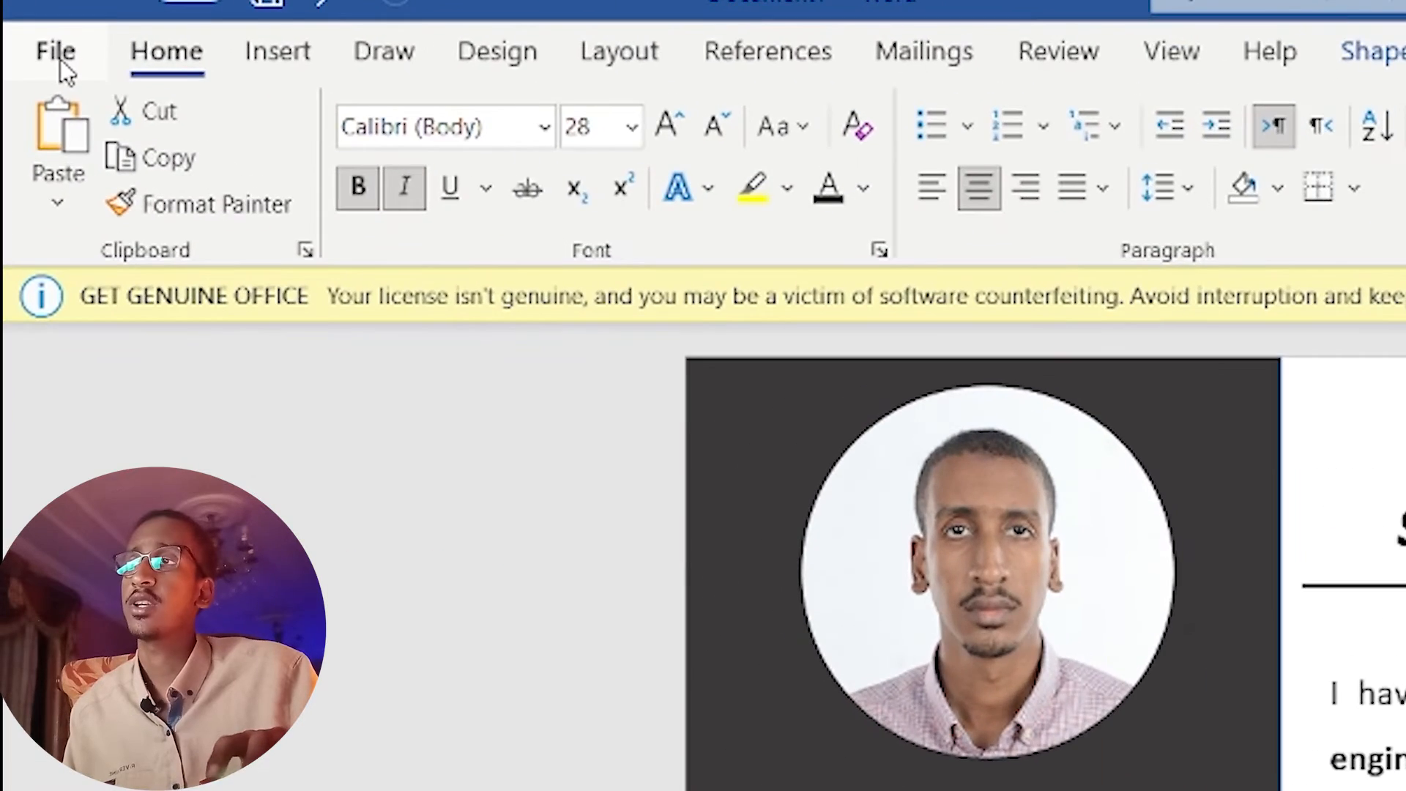
# Save the CV as a Word document on the Desktop, named with the owner's name.
pyautogui.click(47, 57)
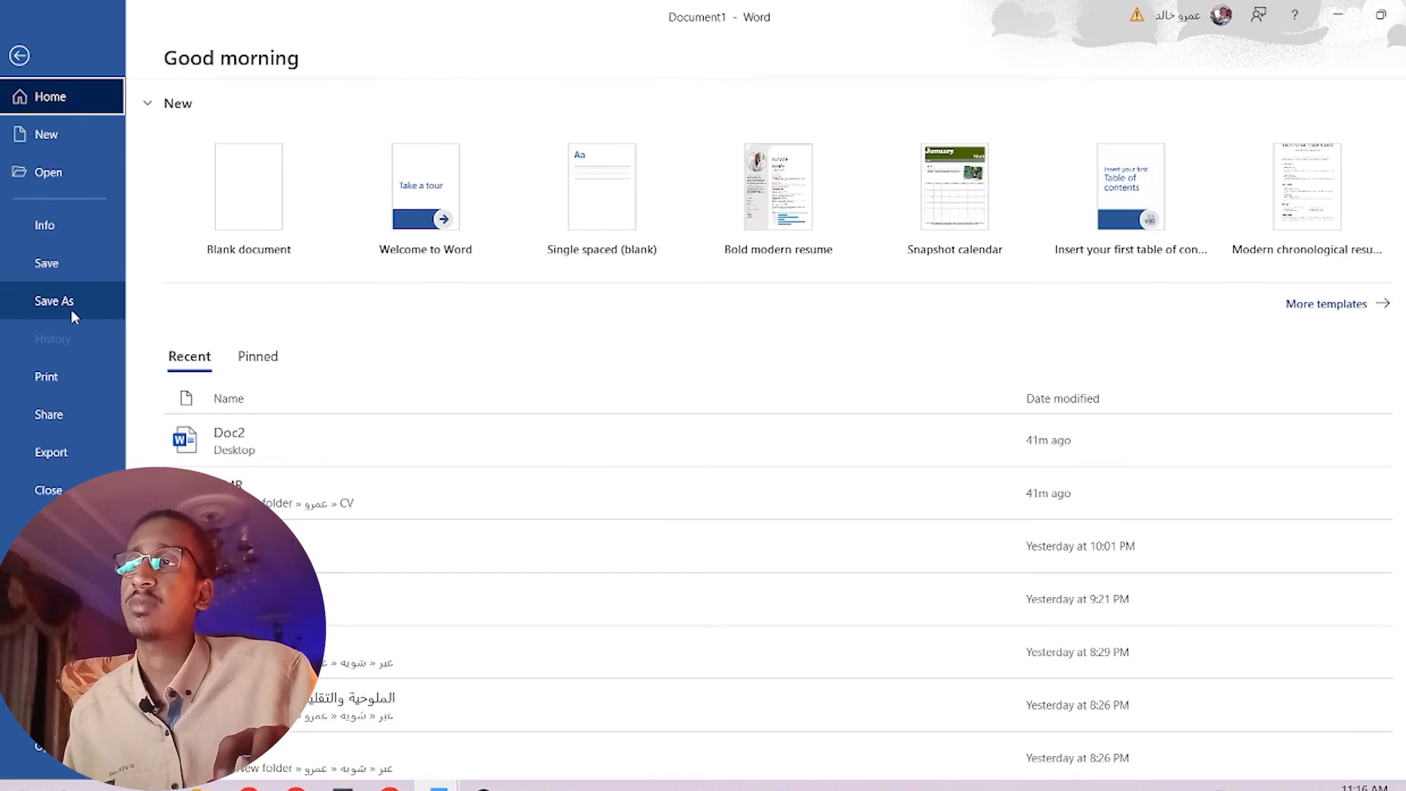
pyautogui.click(71, 313)
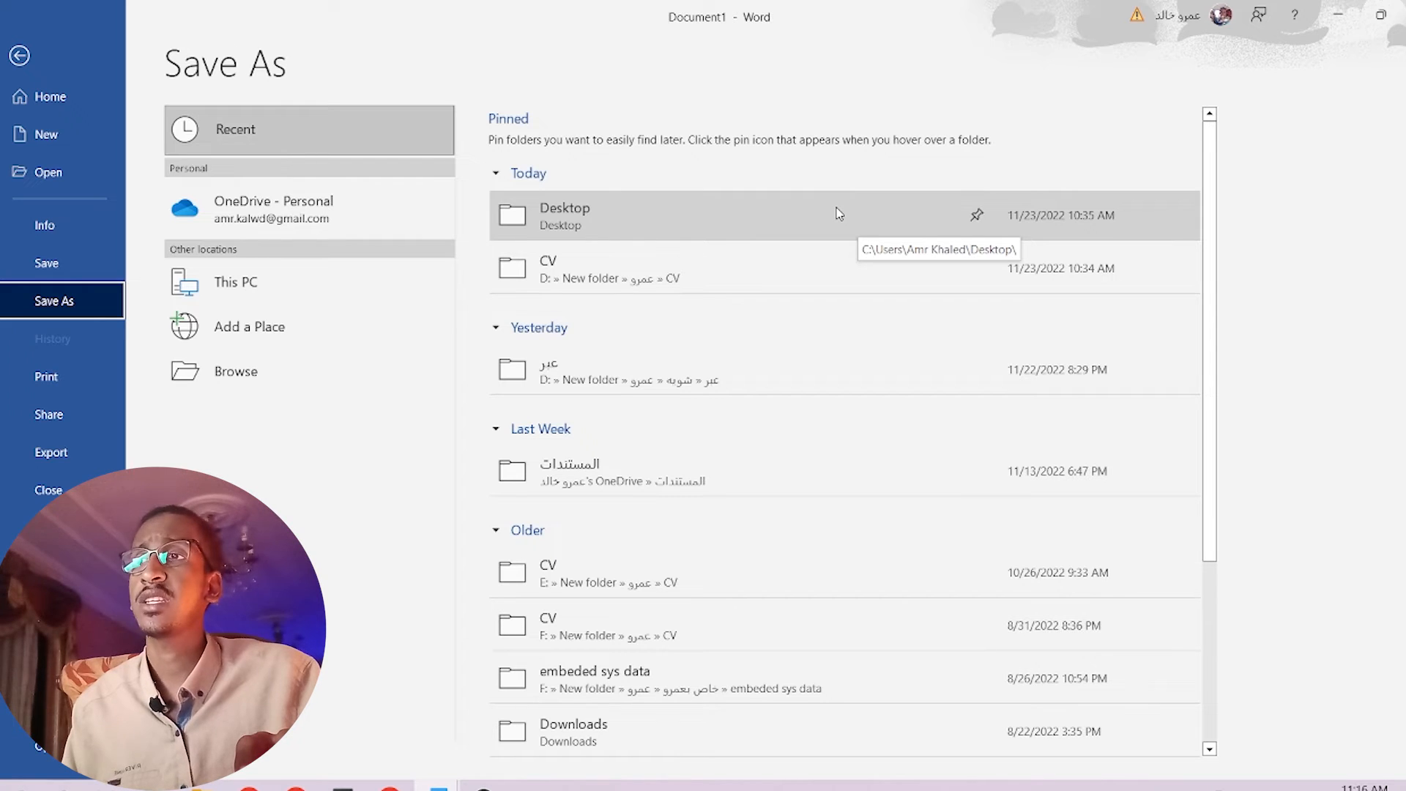
pyautogui.click(716, 227)
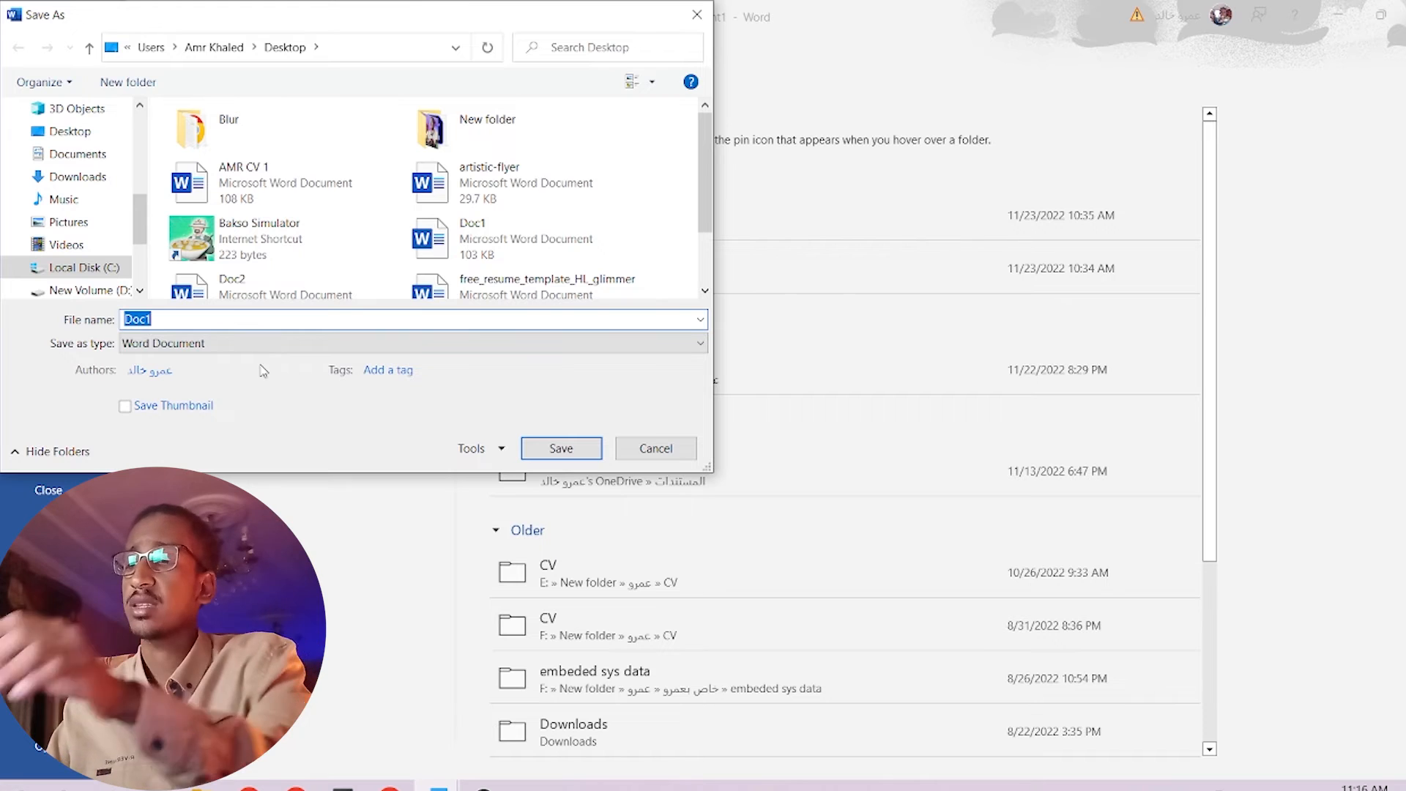
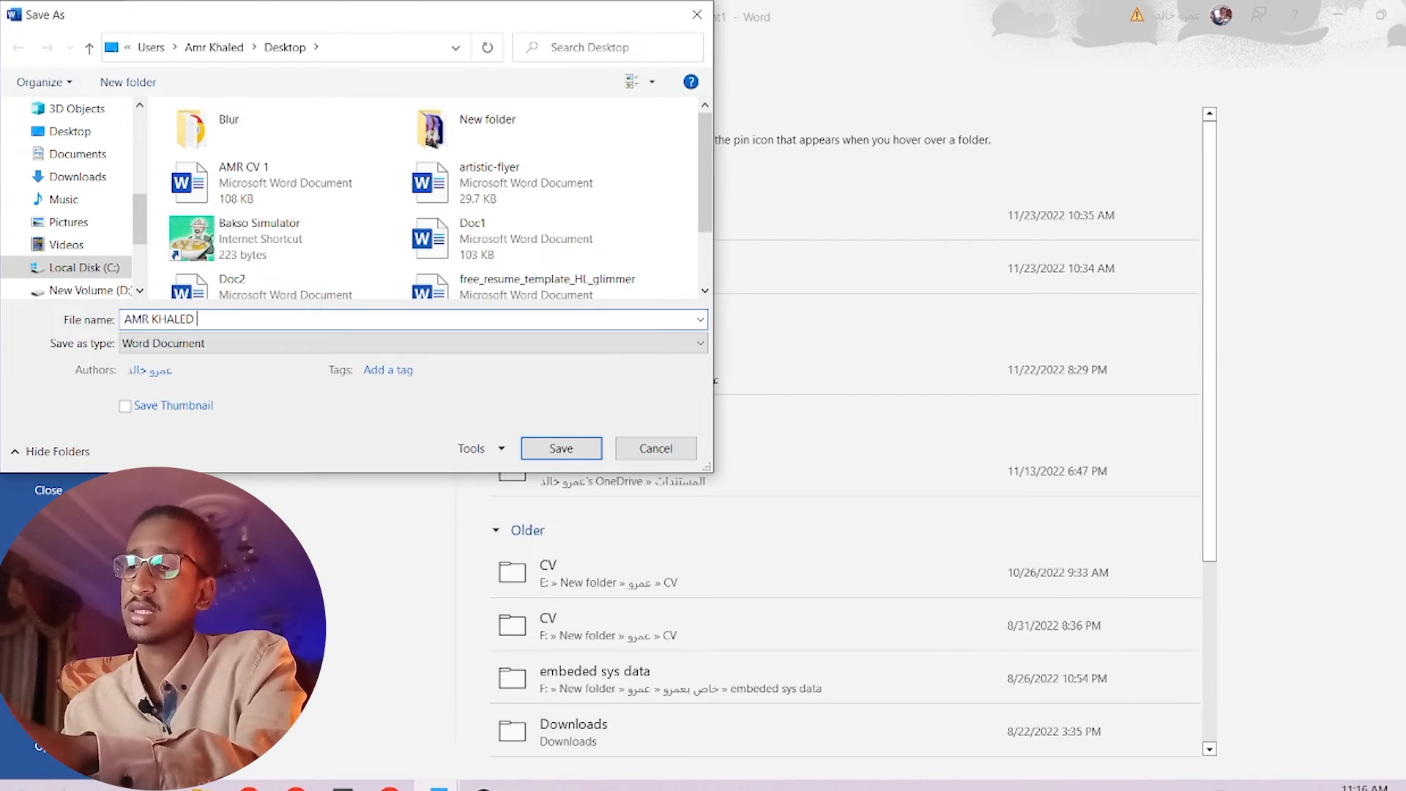
pyautogui.click(562, 449)
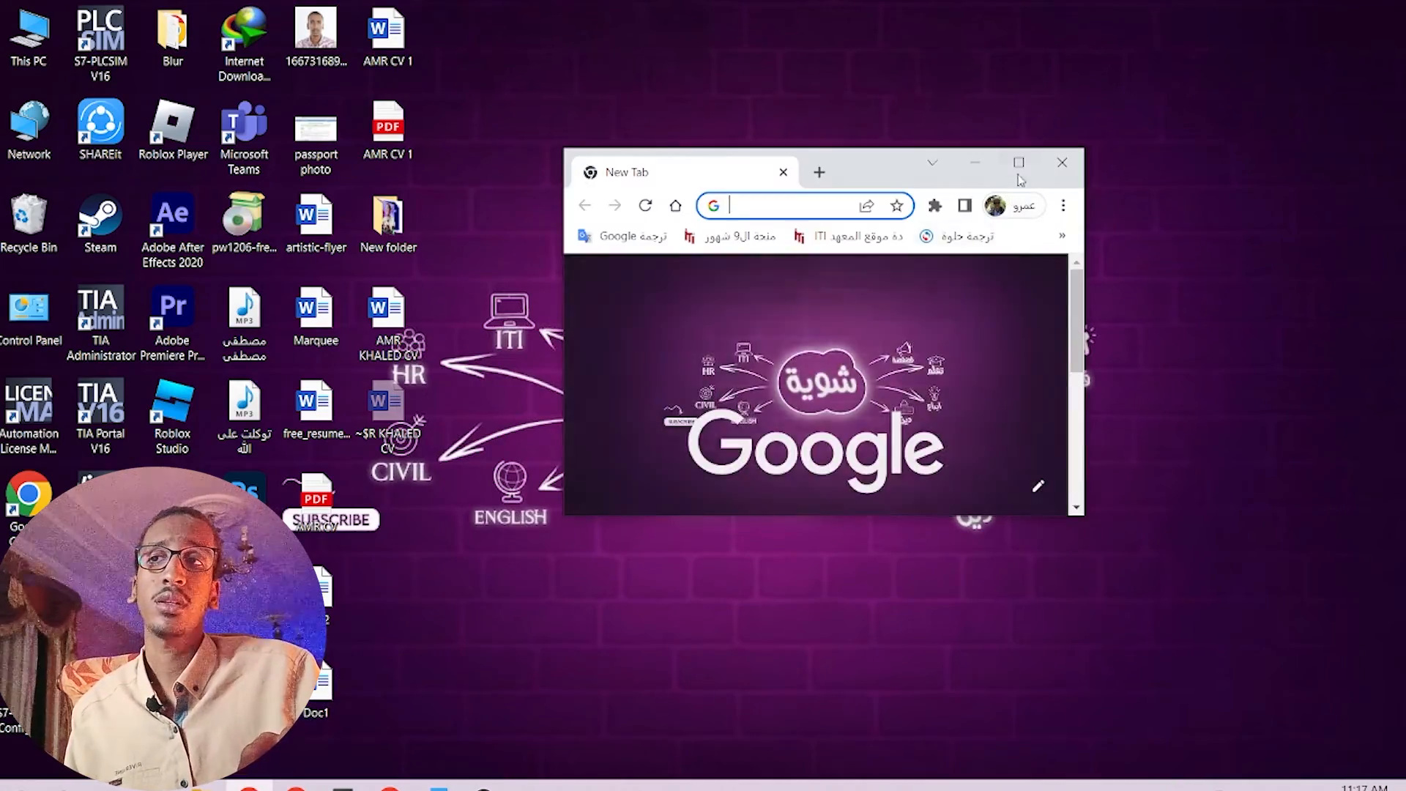
# Search Google for 'تحويل من وورد الى PDF' and open iLovePDF's Word to PDF page.
pyautogui.click(1020, 165)
pyautogui.click(718, 385)
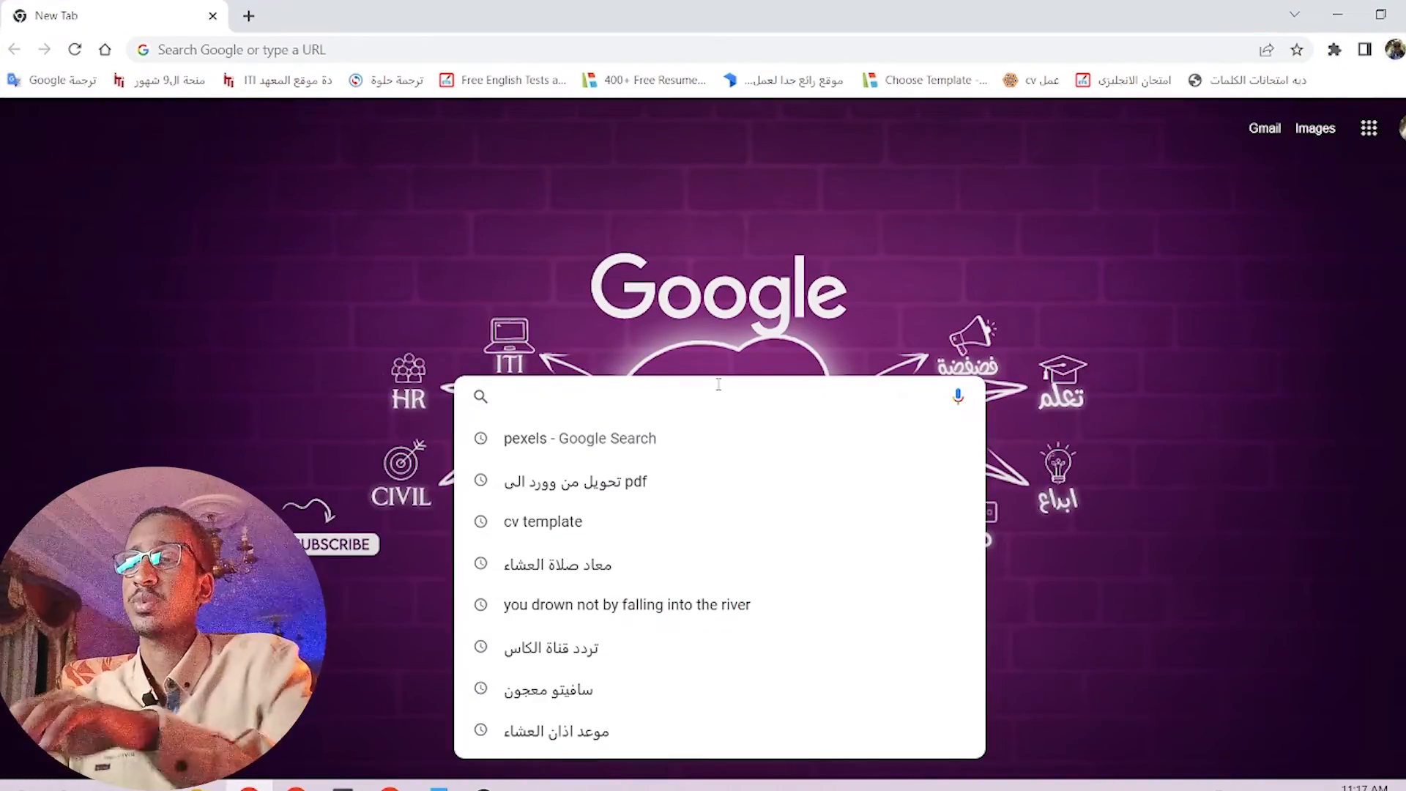
pyautogui.write('ت')
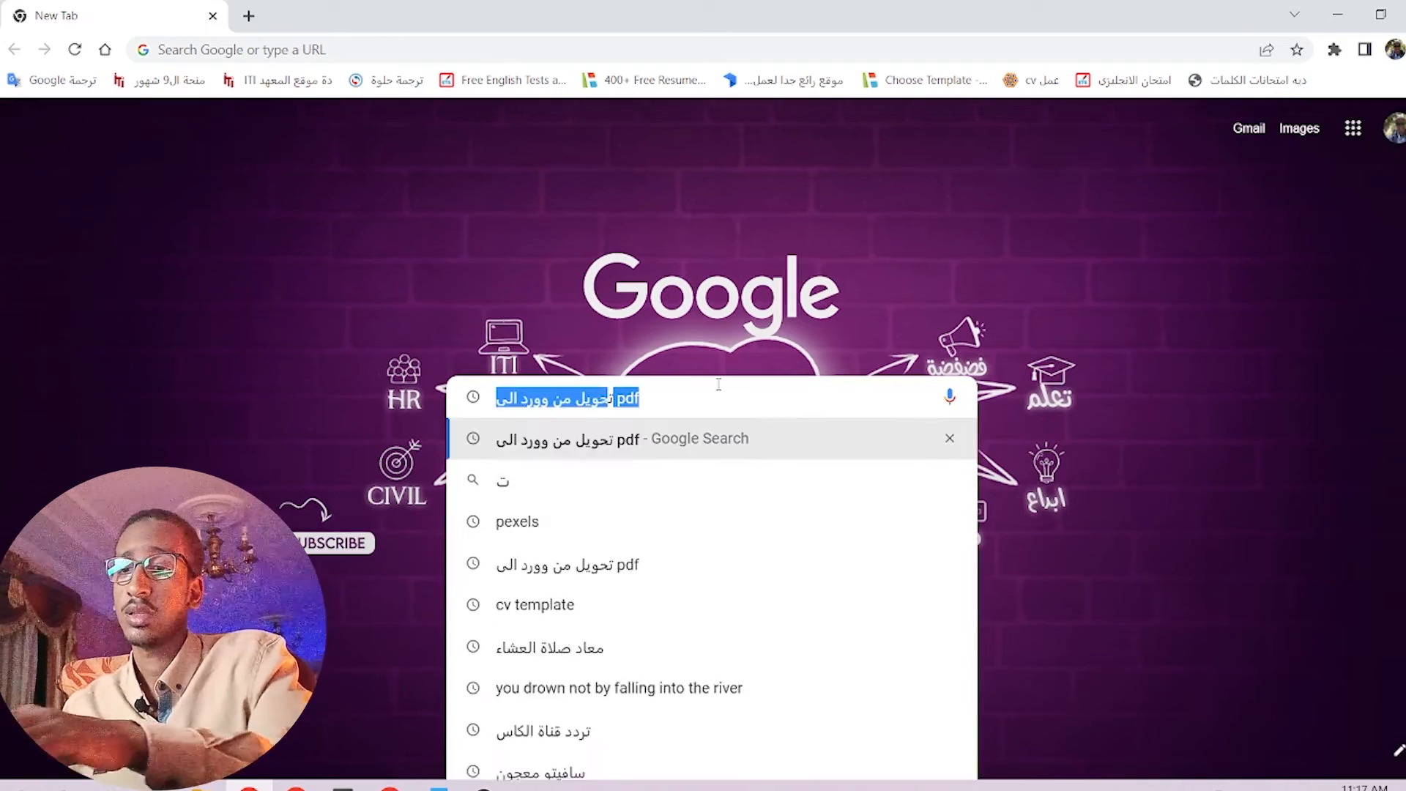
pyautogui.write('حويل من وورد الى ')
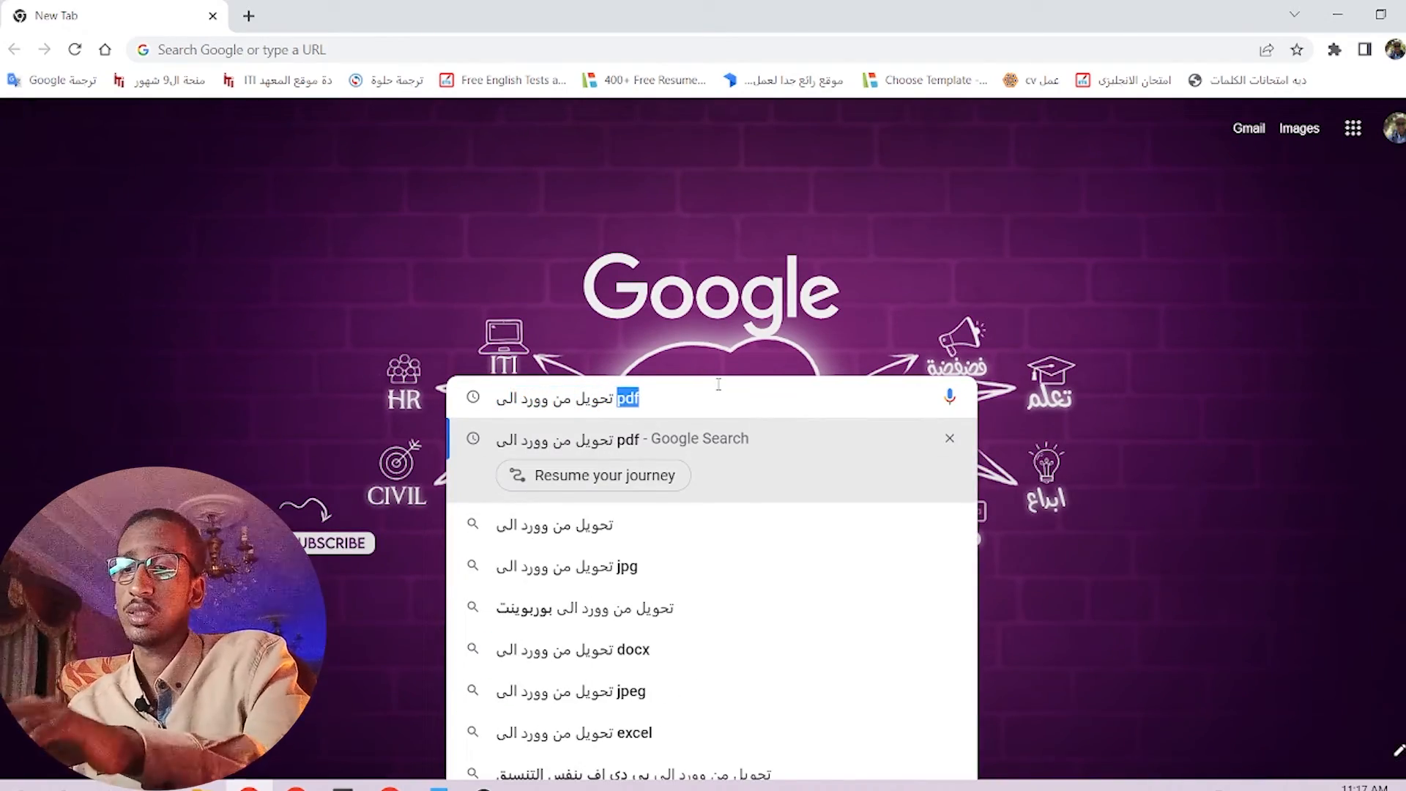
pyautogui.write('PDF')
pyautogui.press('Return')
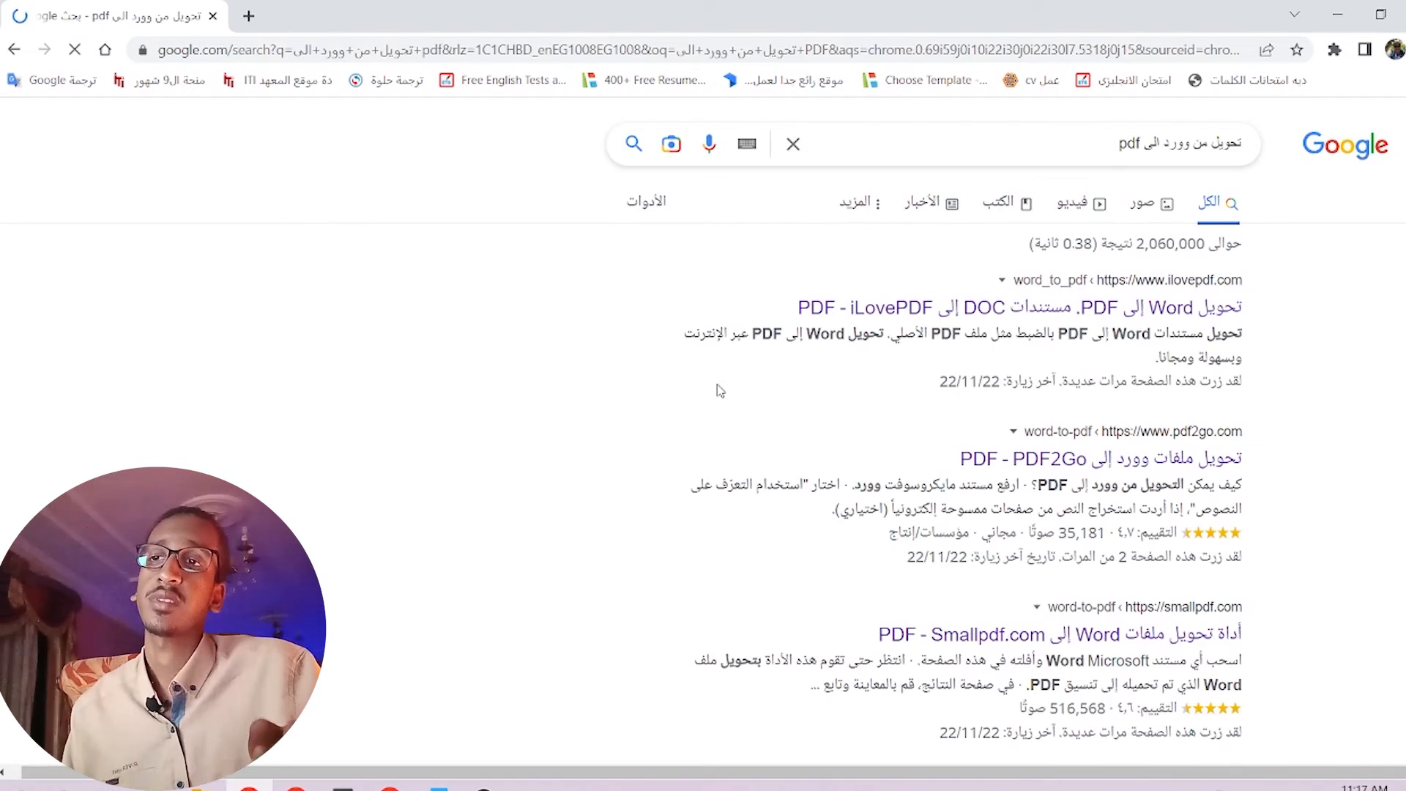
pyautogui.click(1168, 311)
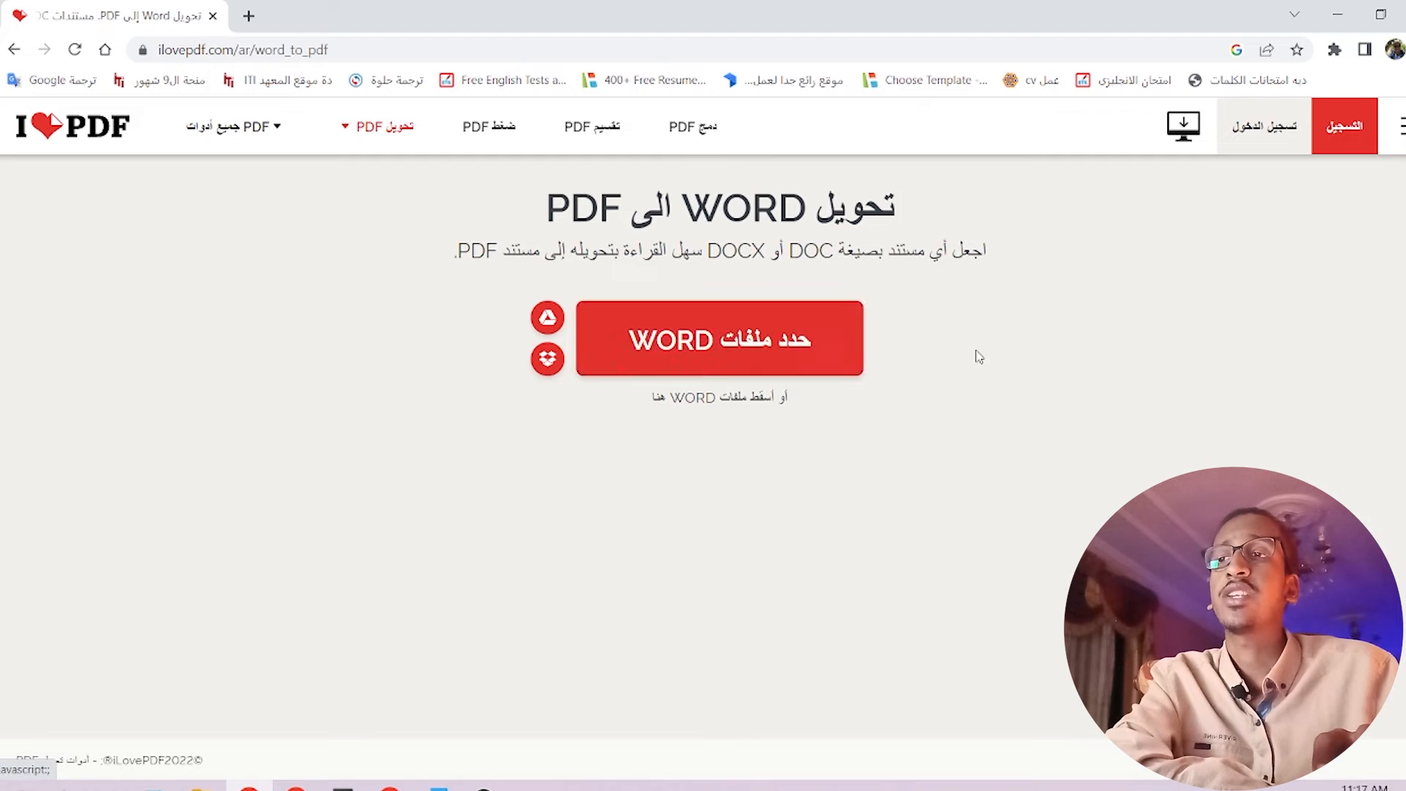
# Upload the saved CV .docx to iLovePDF and convert it to PDF.
pyautogui.click(774, 351)
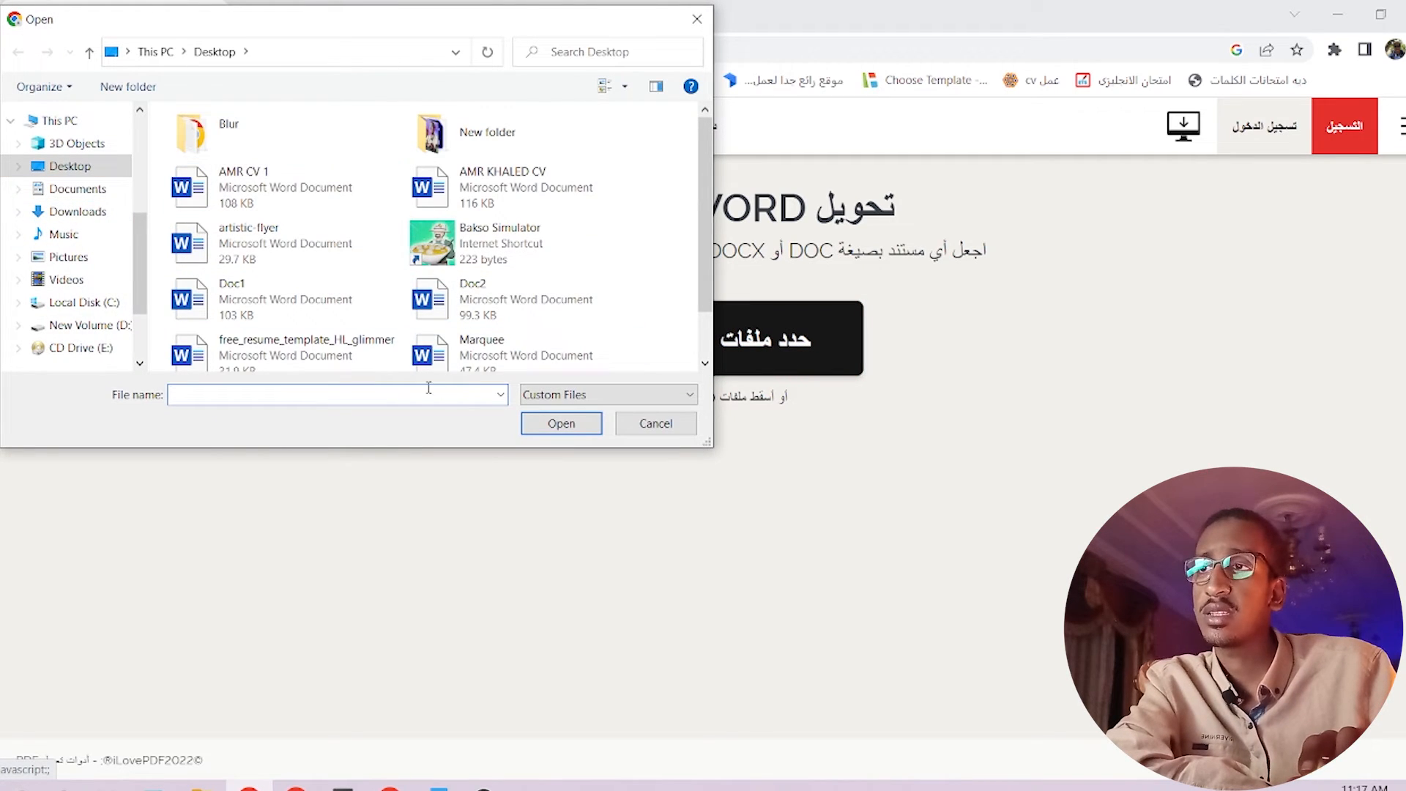
pyautogui.click(564, 204)
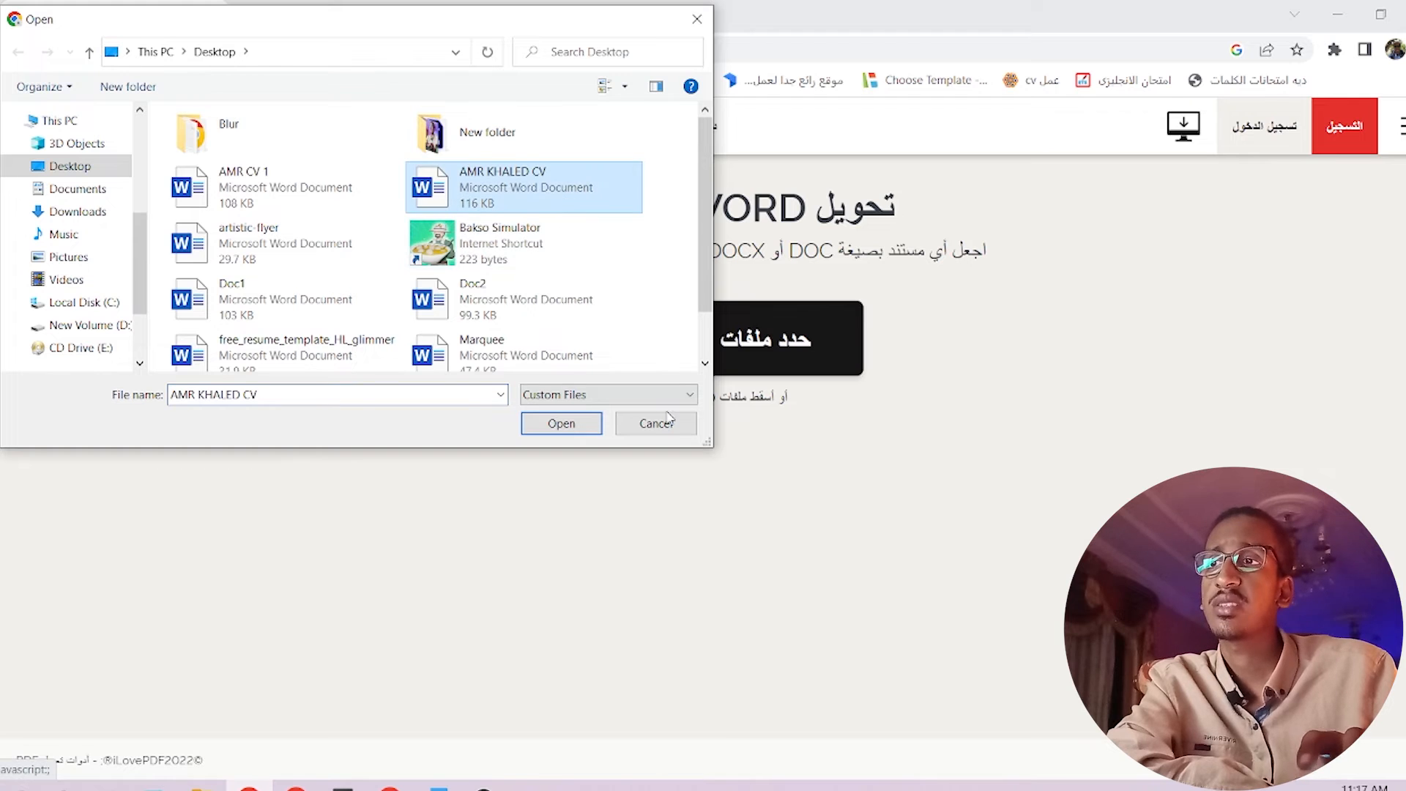
pyautogui.click(575, 423)
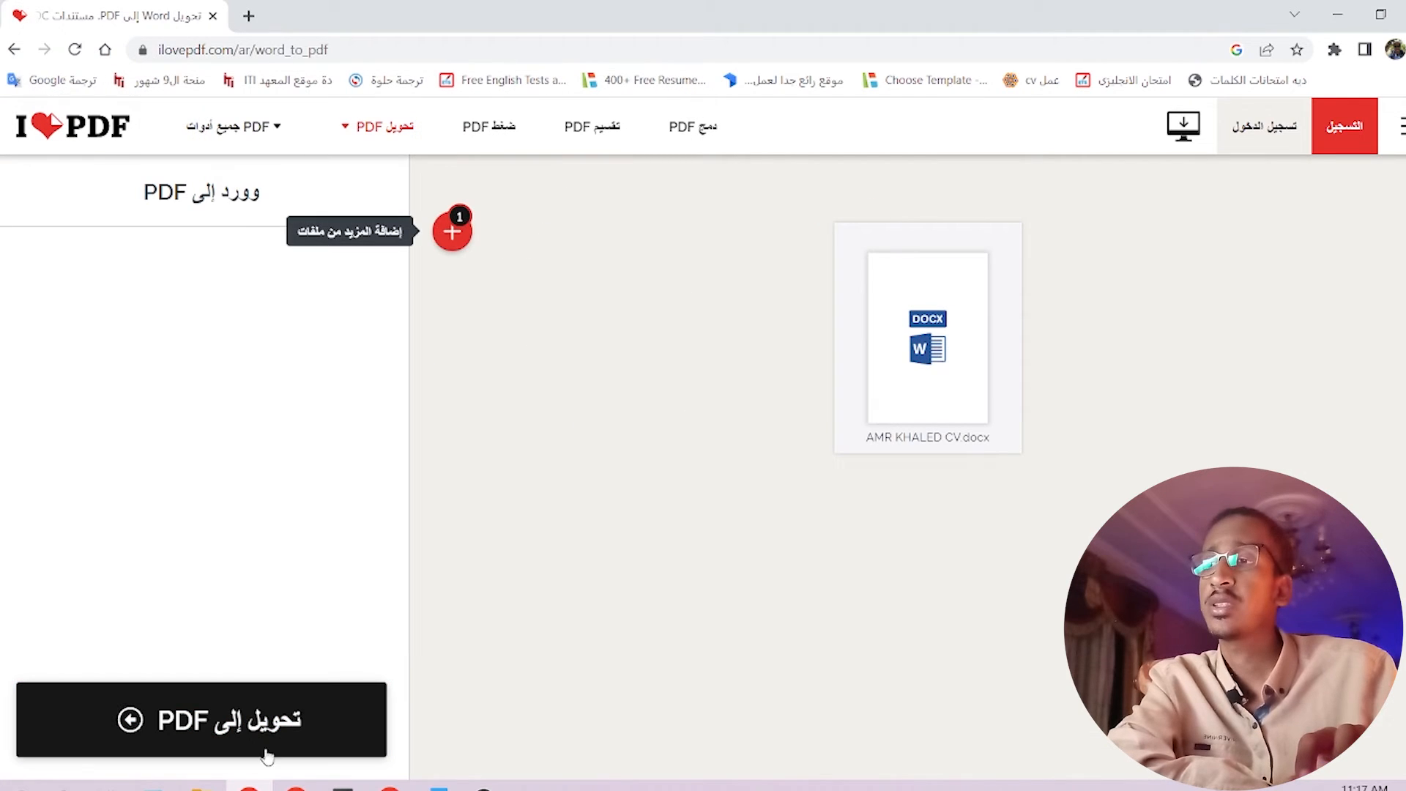
pyautogui.click(264, 741)
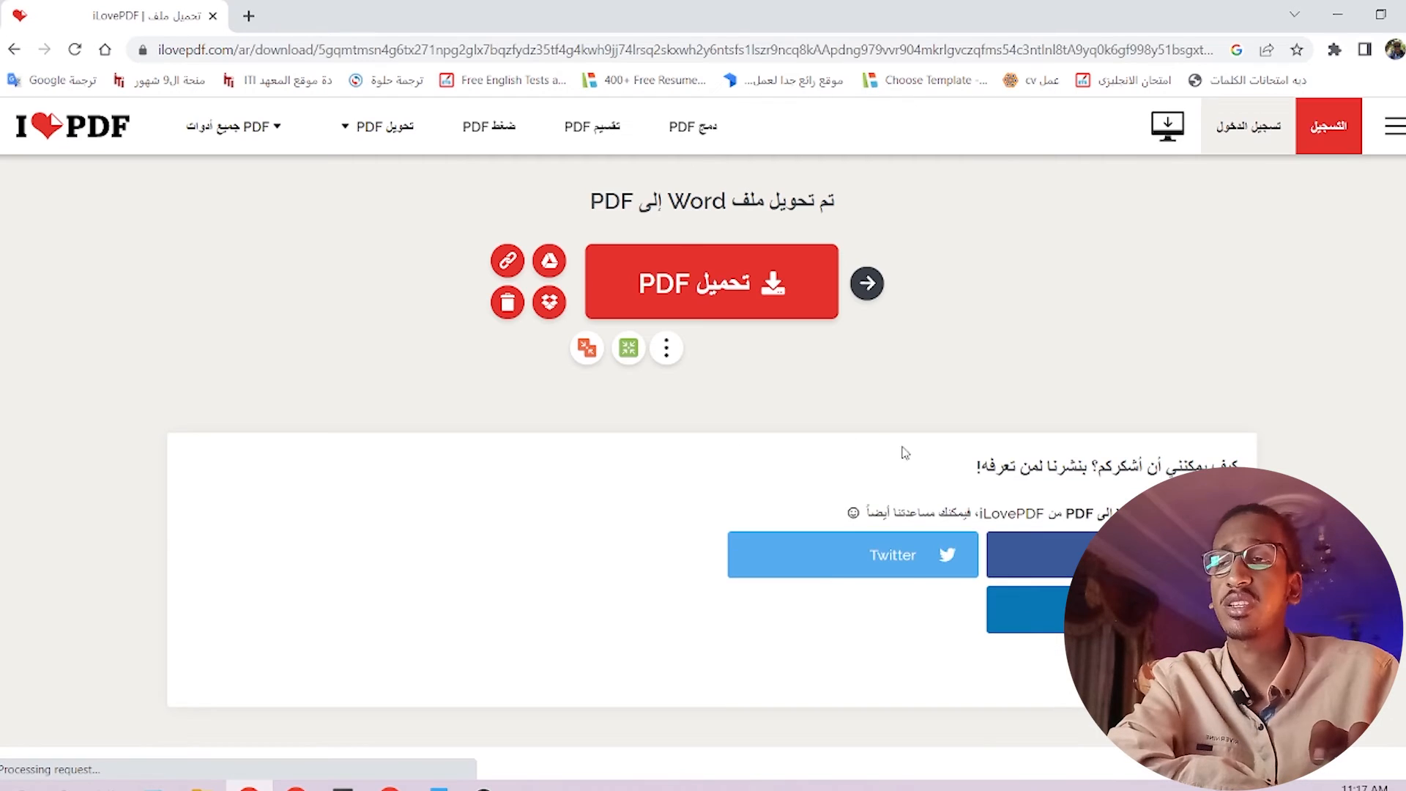
# Download the converted CV PDF to the Desktop and open it in Edge.
pyautogui.click(745, 288)
pyautogui.click(872, 500)
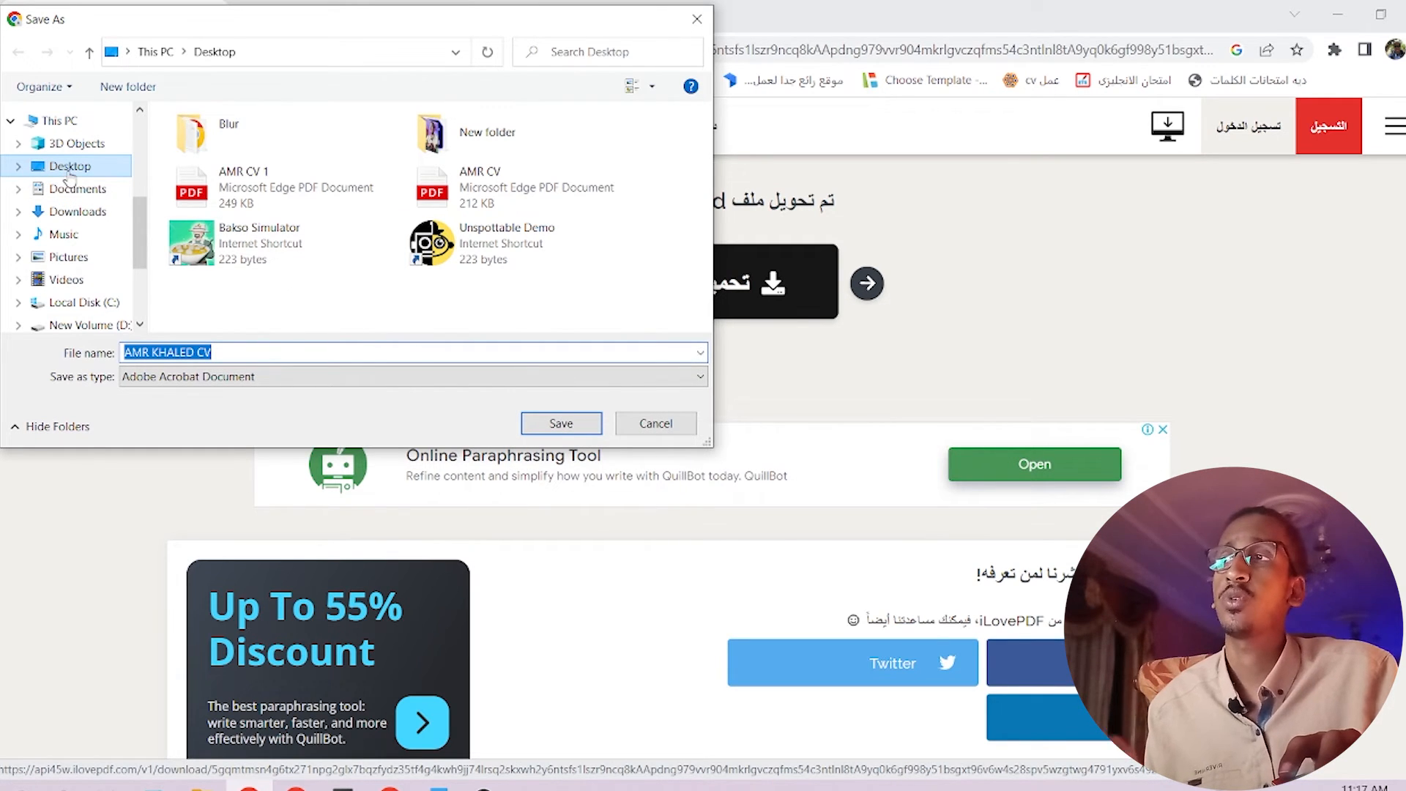
pyautogui.click(574, 424)
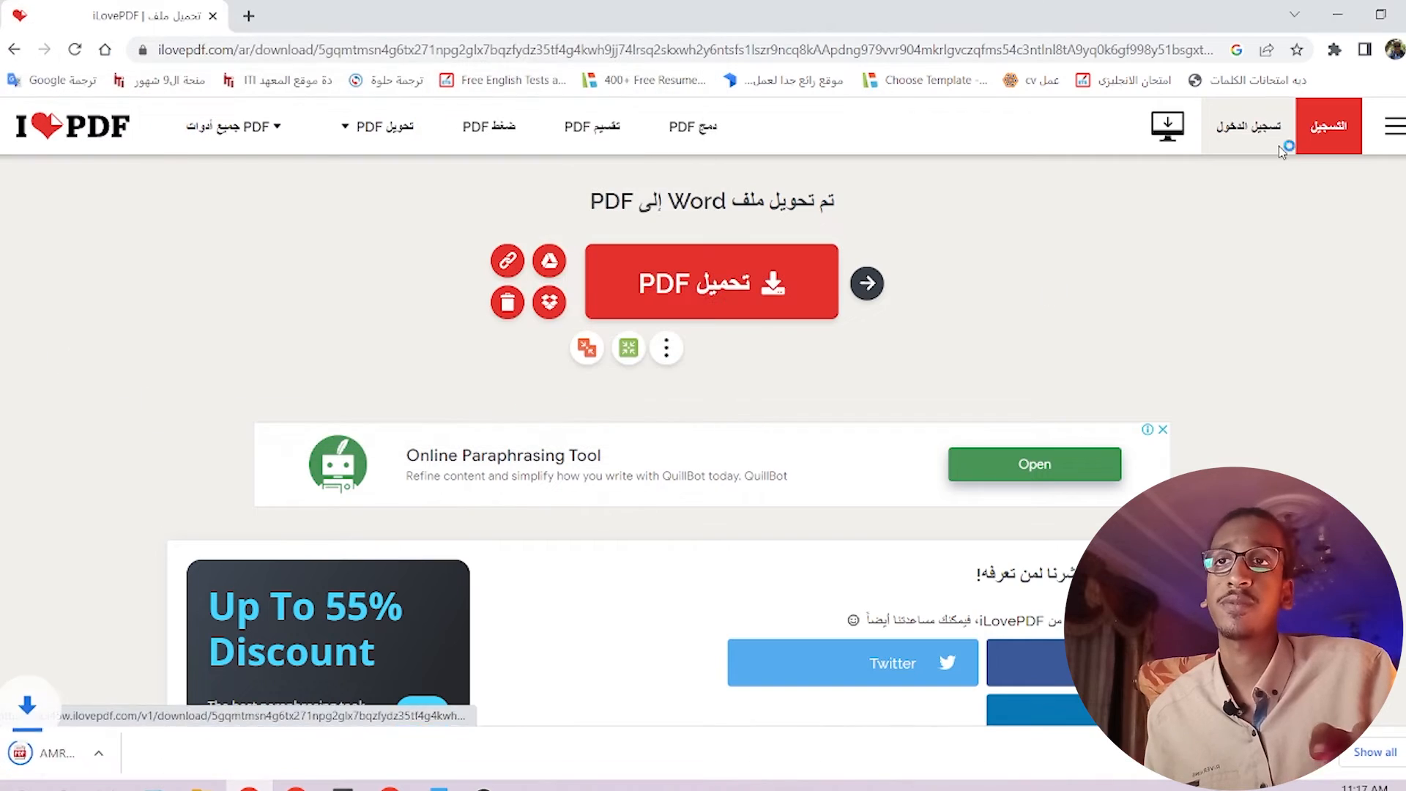
pyautogui.click(1337, 15)
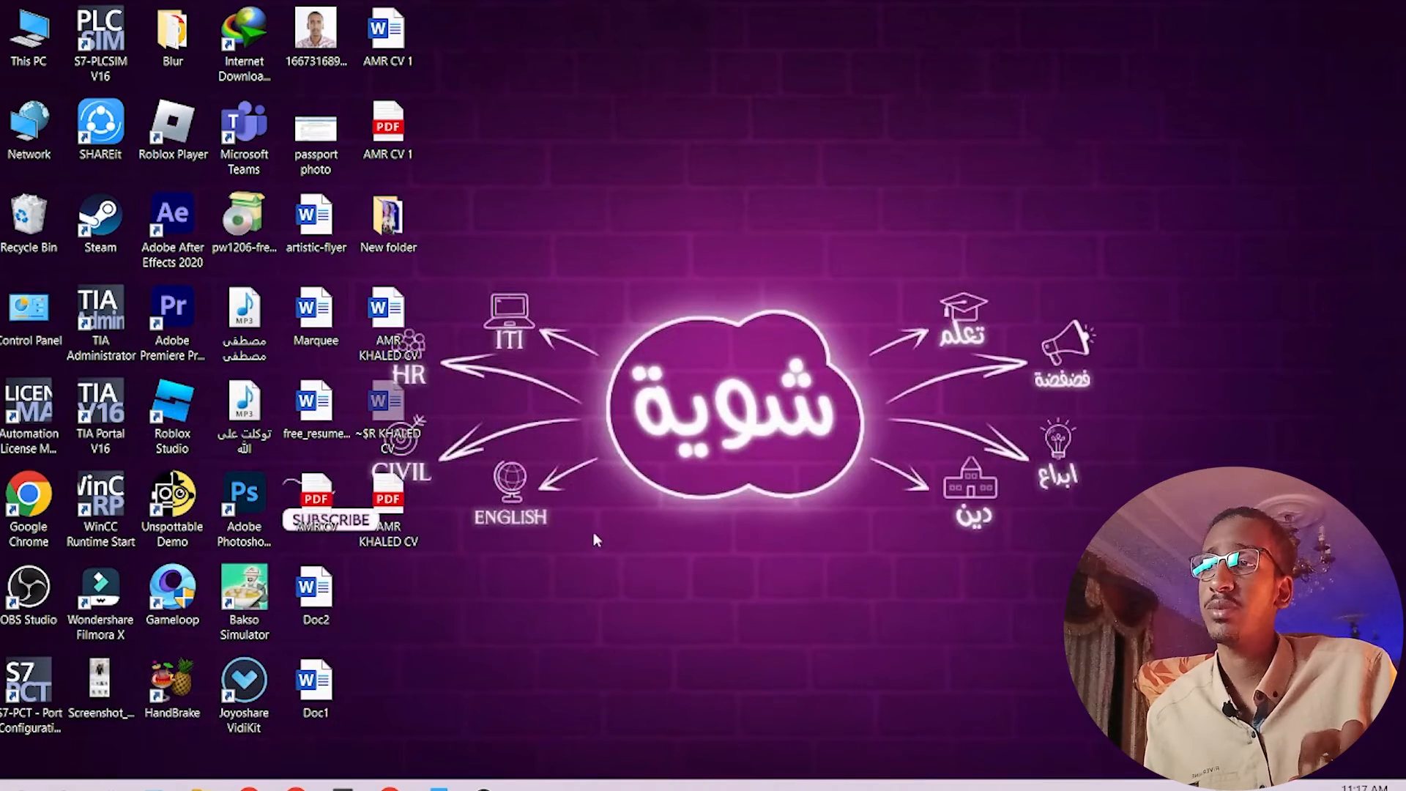
pyautogui.doubleClick(388, 506)
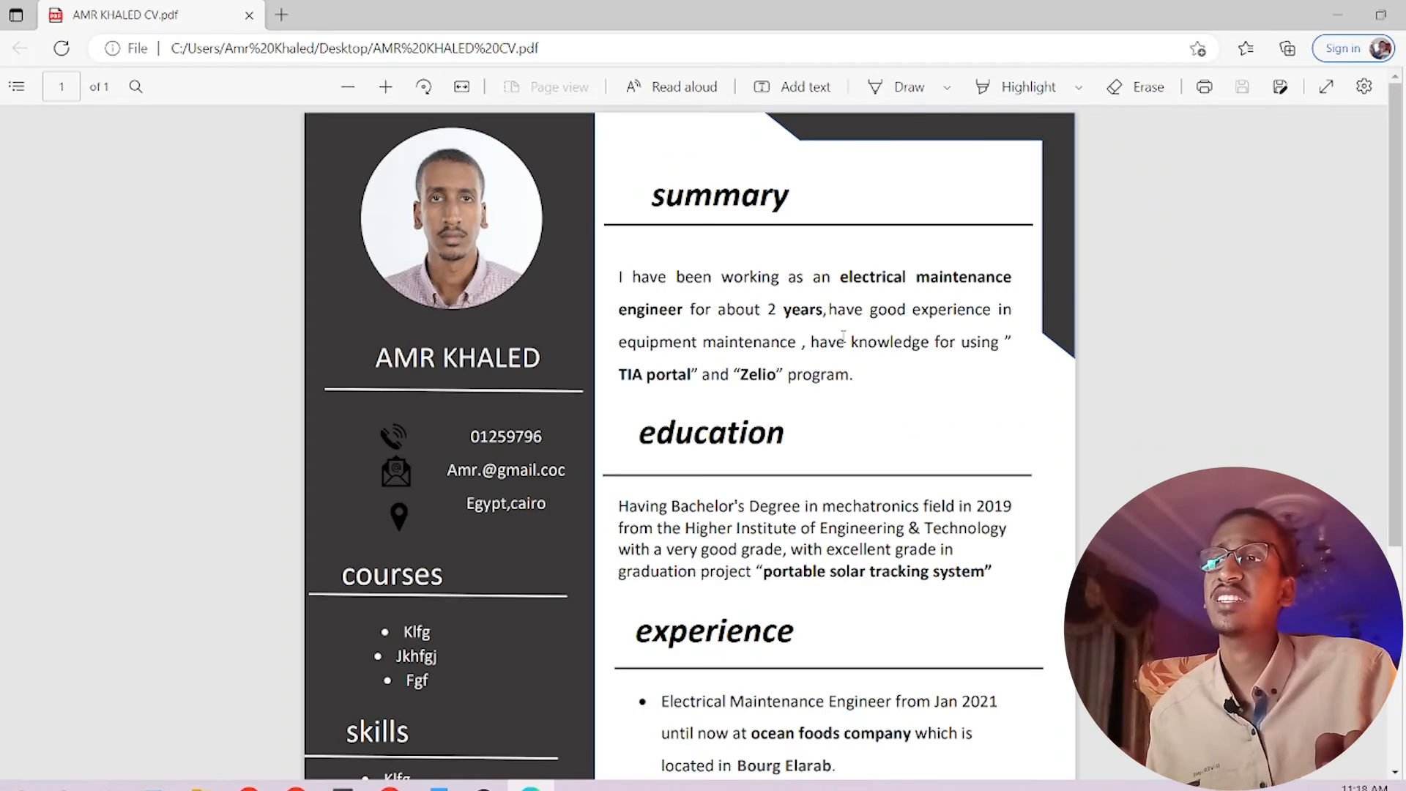